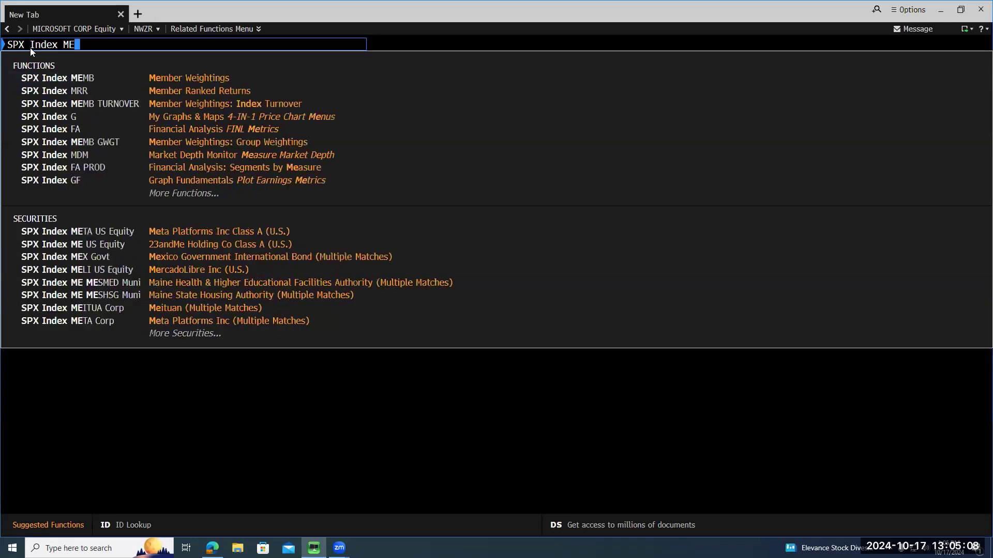
Open the SPX Index member weightings (MEMB) and remove the Weight (%), Shares and Price columns.
{"action": "type", "text": "EMB"}
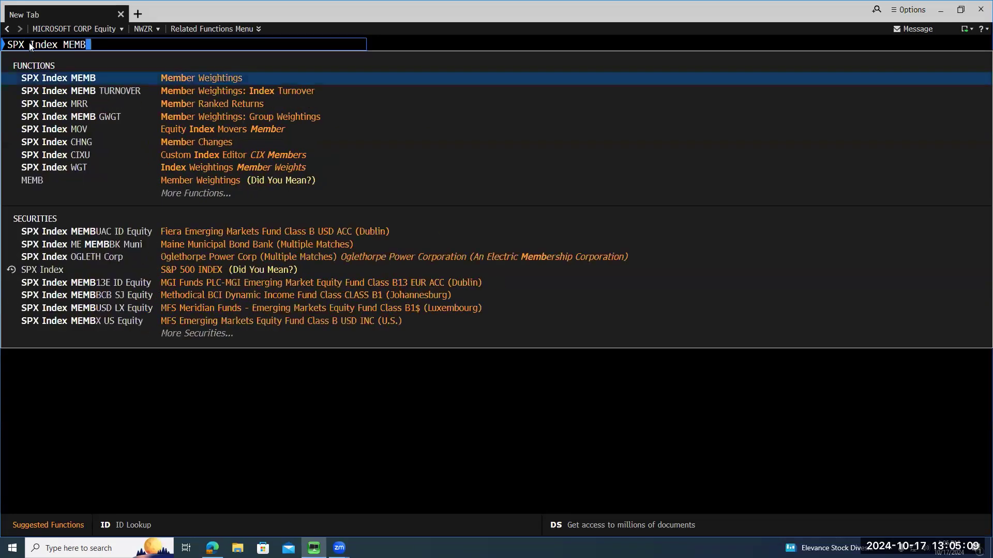
{"action": "left_click", "coordinate": [54, 75]}
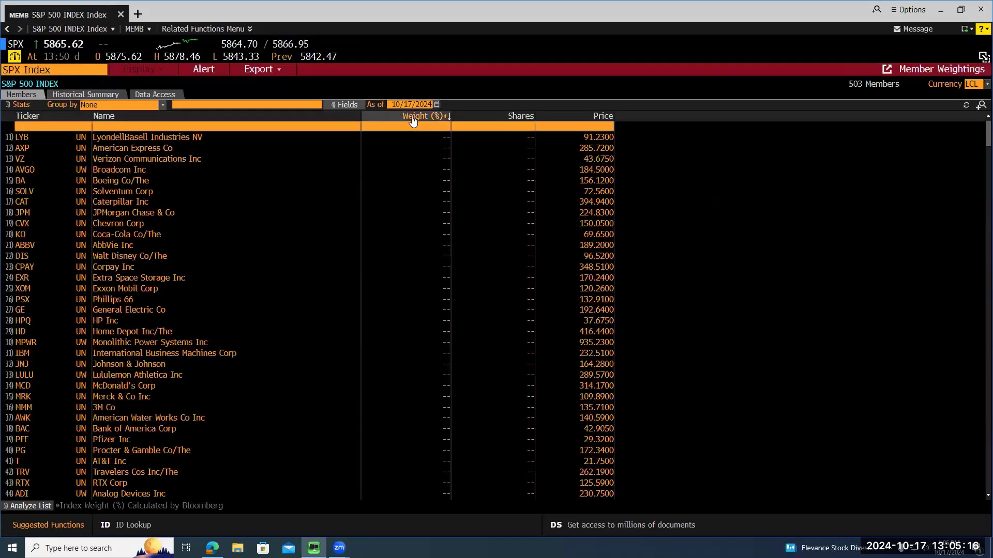
{"action": "right_click", "coordinate": [412, 118]}
{"action": "left_click", "coordinate": [434, 156]}
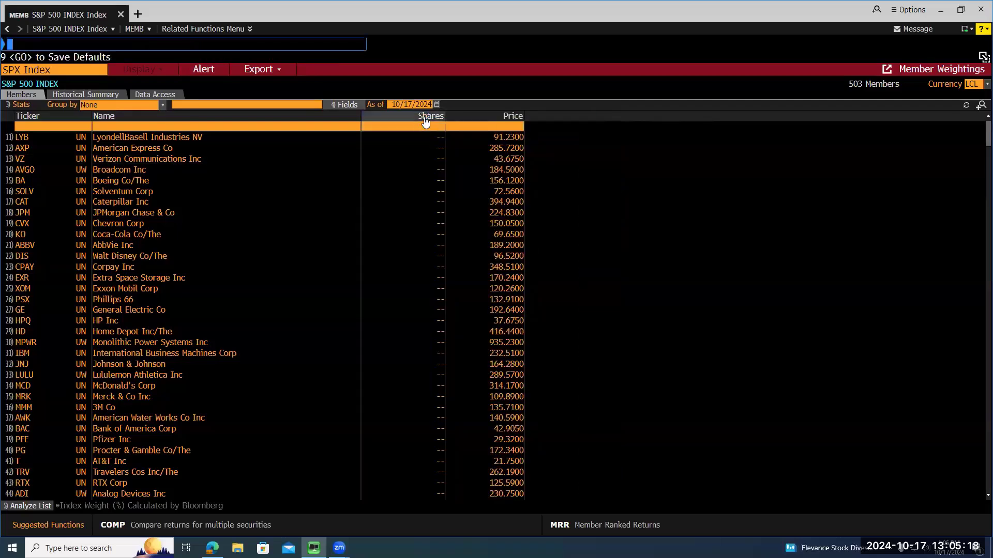
{"action": "right_click", "coordinate": [425, 121]}
{"action": "left_click", "coordinate": [445, 156]}
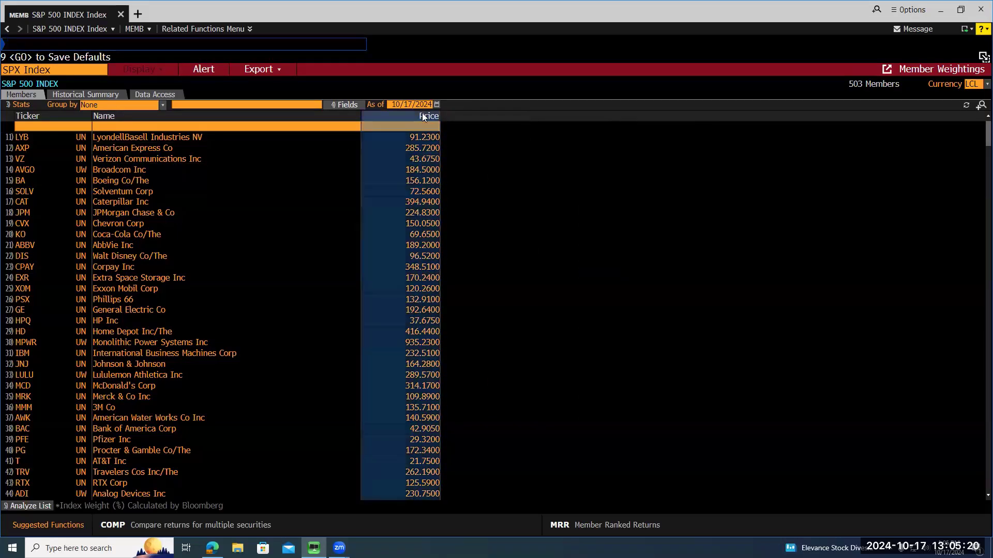
{"action": "right_click", "coordinate": [423, 117]}
{"action": "left_click", "coordinate": [437, 153]}
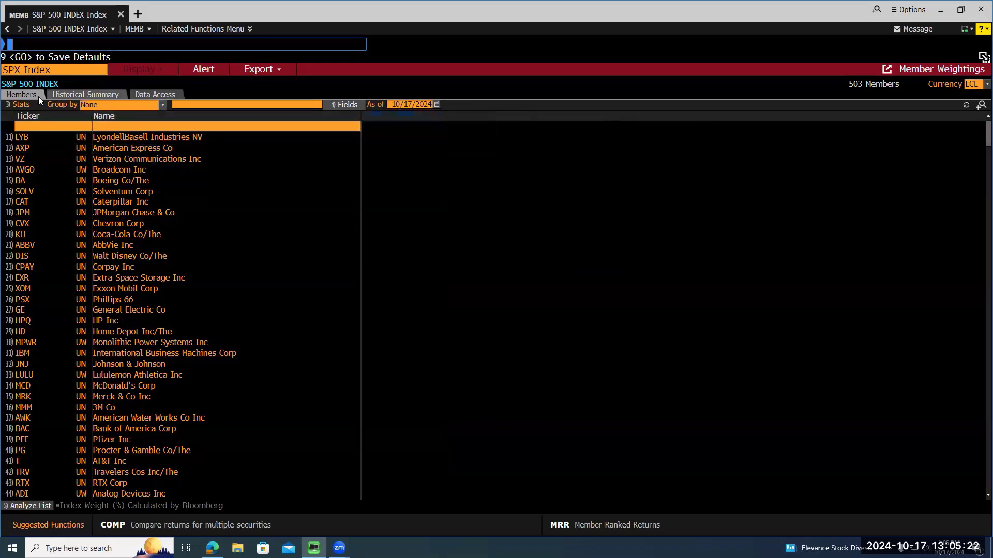
Group the index members by Sector (BICS) and expand the Consumer Staples group.
{"action": "left_click", "coordinate": [119, 105]}
{"action": "left_click", "coordinate": [102, 234]}
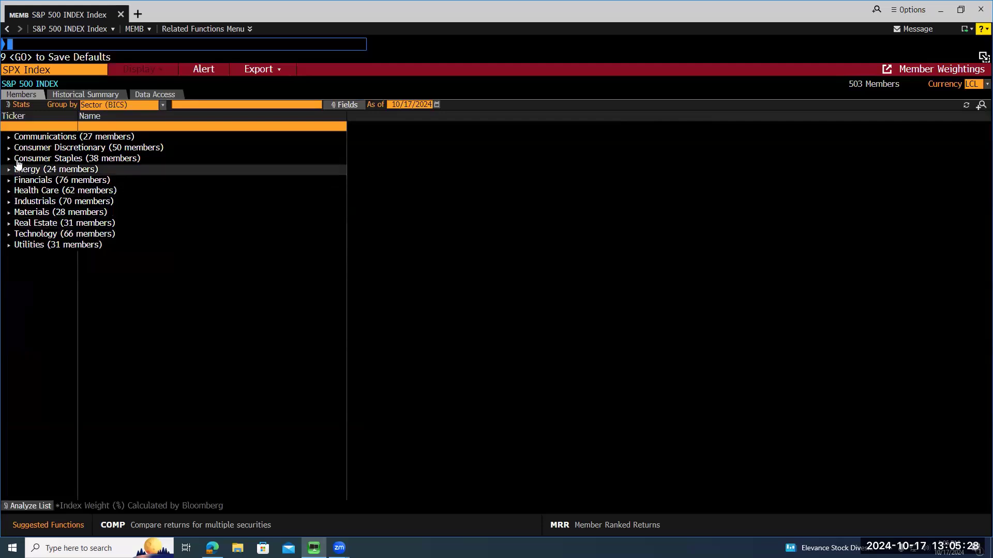
{"action": "left_click", "coordinate": [10, 160]}
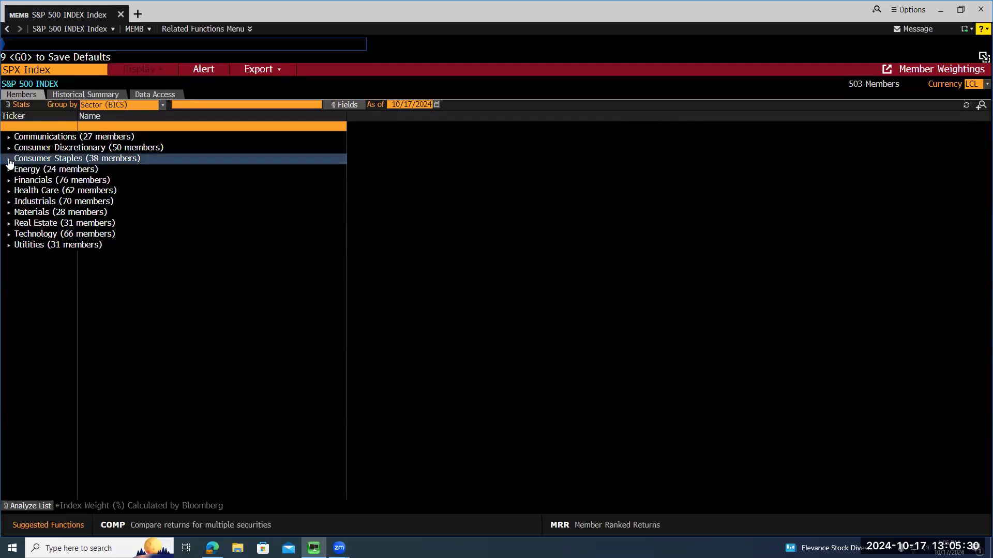
{"action": "left_click", "coordinate": [10, 163]}
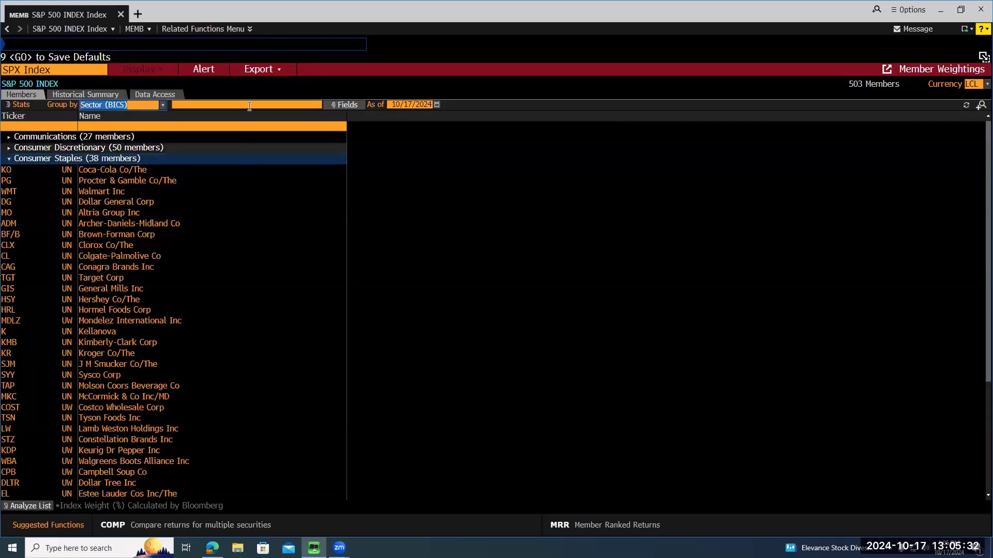
Export the grouped member list to Excel and maximize the resulting workbook.
{"action": "left_click", "coordinate": [260, 71]}
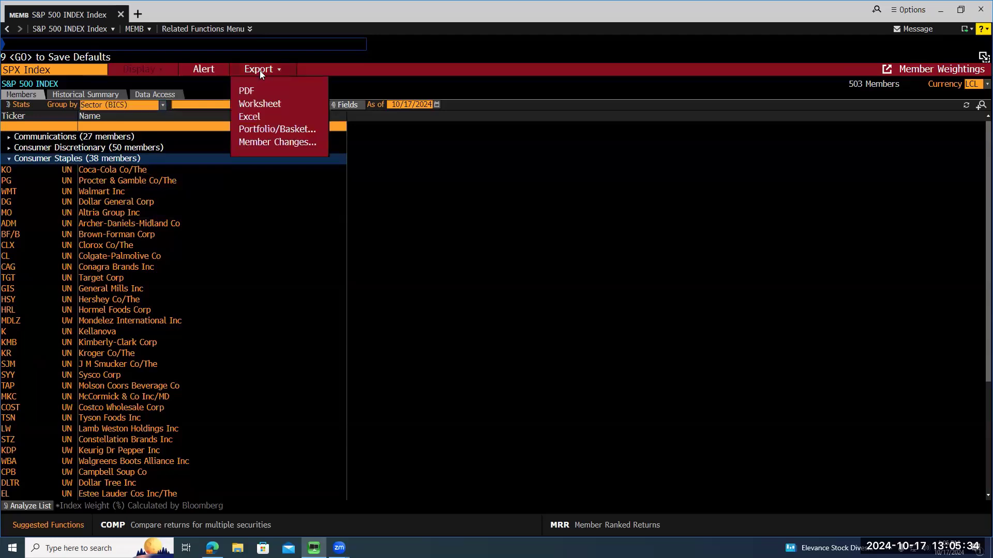
{"action": "left_click", "coordinate": [253, 118]}
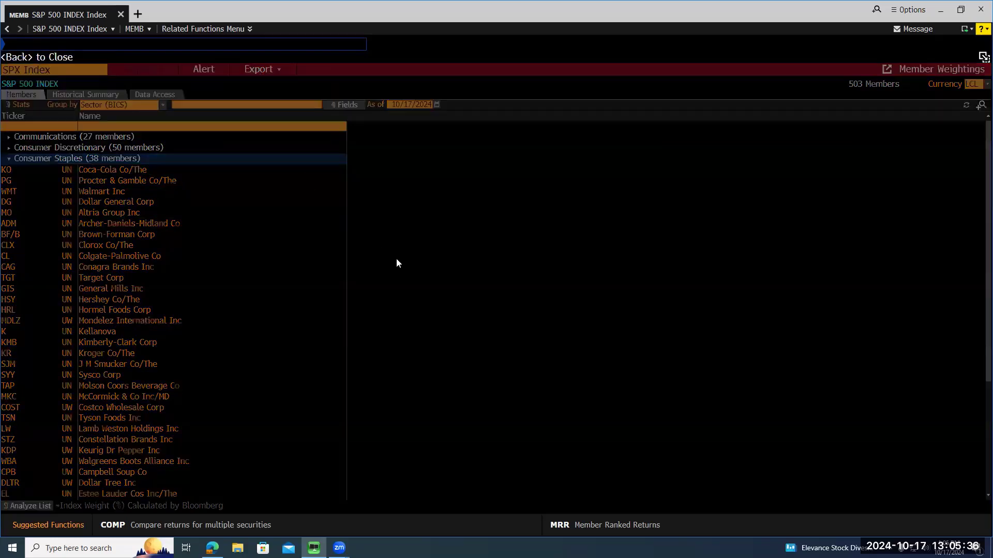
{"action": "left_click", "coordinate": [620, 333]}
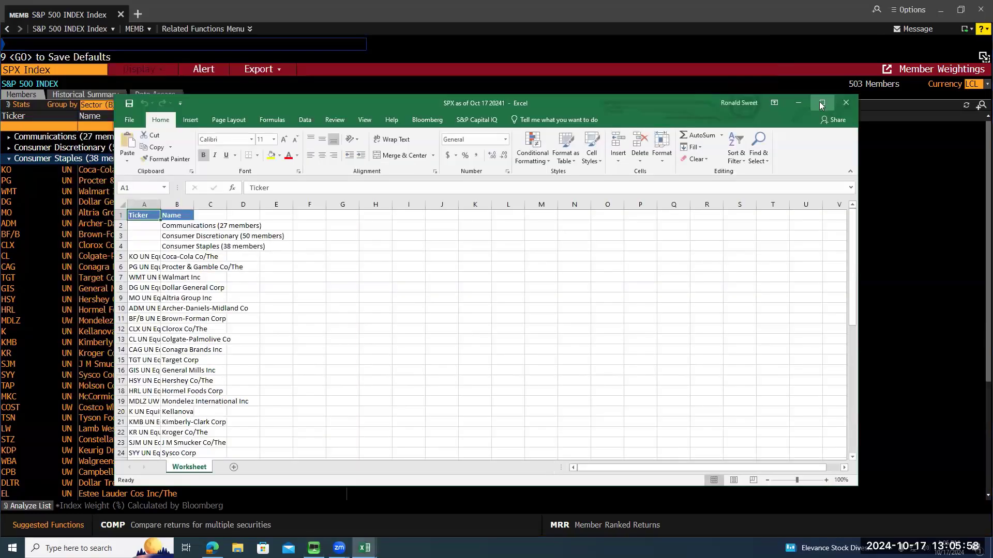
{"action": "left_click", "coordinate": [819, 102]}
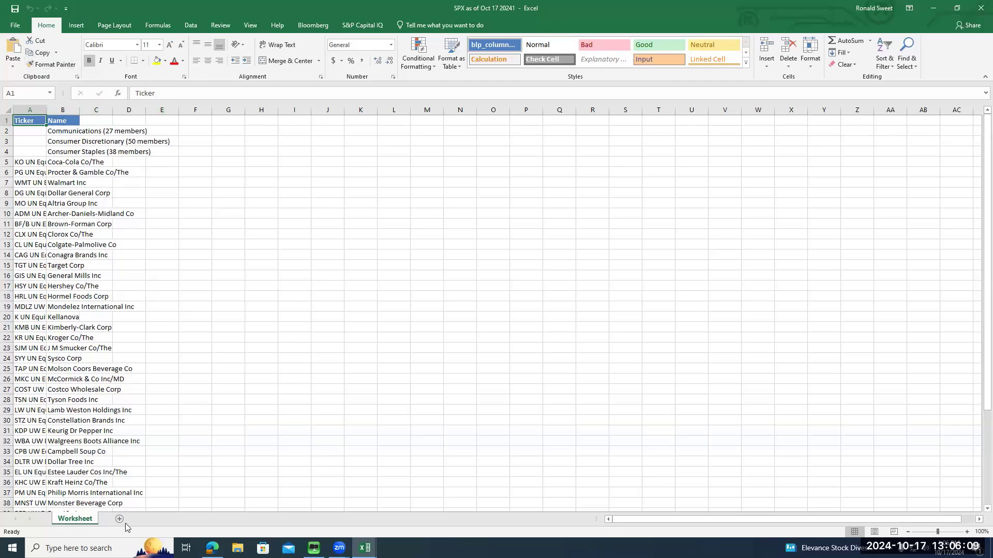
Search Windows for API, open the API Environment Diagnostics app to view its start and repair options, and close it.
{"action": "left_click", "coordinate": [98, 548]}
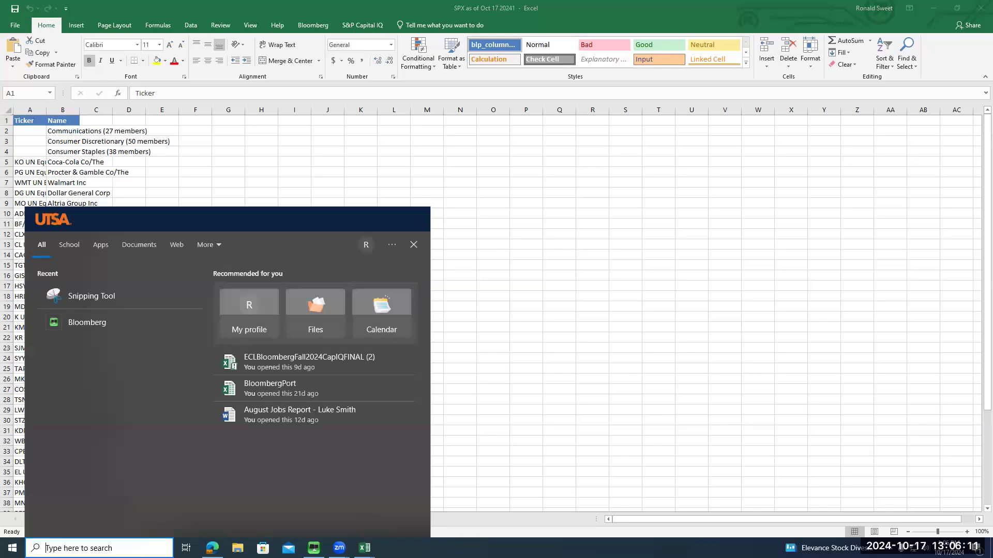
{"action": "type", "text": "API"}
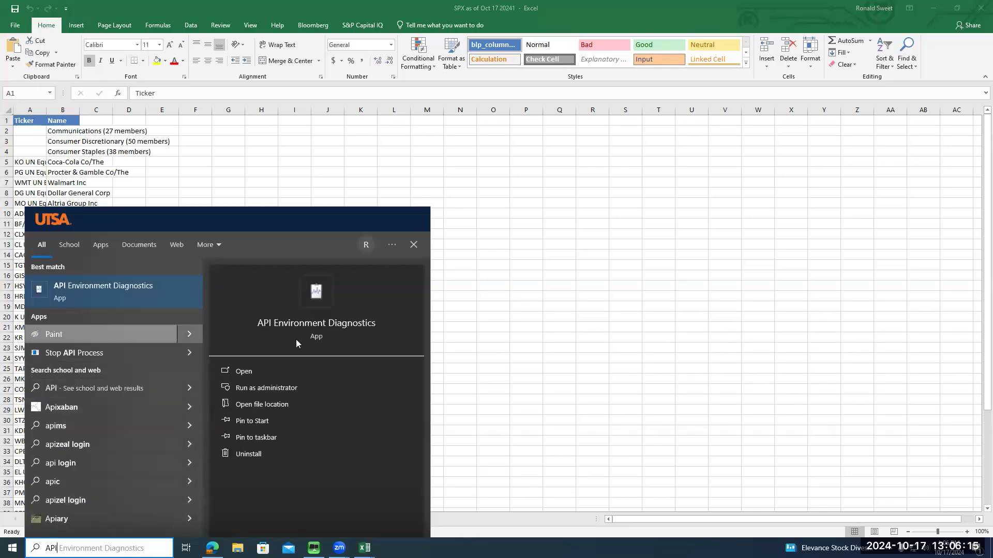
{"action": "left_click", "coordinate": [298, 326]}
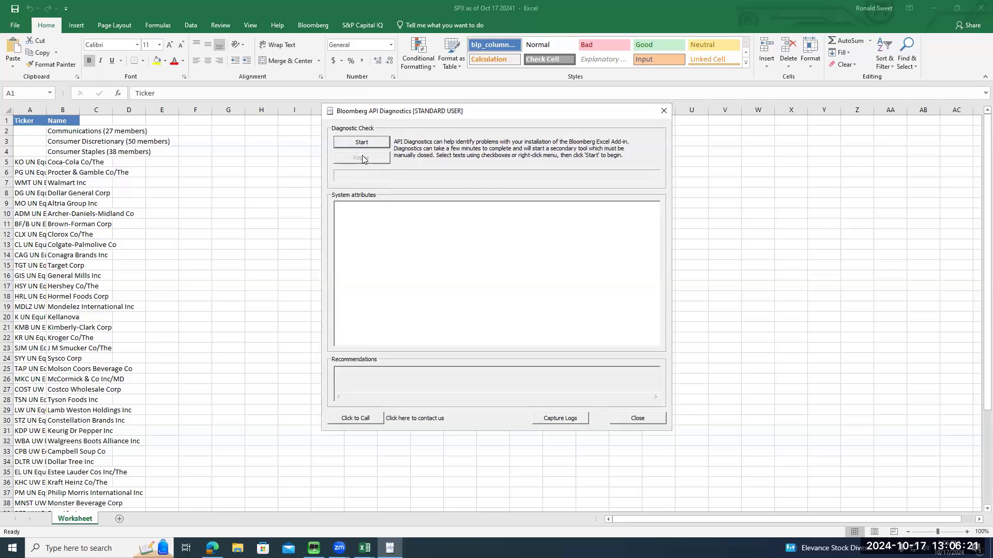
{"action": "left_click", "coordinate": [621, 422]}
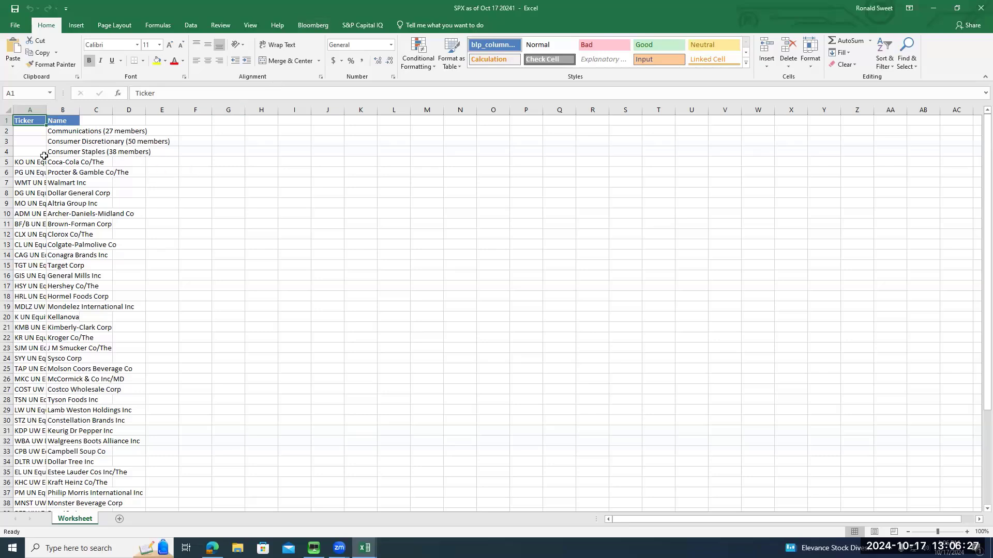
Delete rows 2 to 4 with the sector headings above the Consumer Staples companies.
{"action": "mouse_move", "coordinate": [8, 131]}
{"action": "left_mouse_down"}
{"action": "mouse_move", "coordinate": [7, 146]}
{"action": "mouse_move", "coordinate": [8, 137]}
{"action": "left_mouse_up"}
{"action": "right_click", "coordinate": [7, 133]}
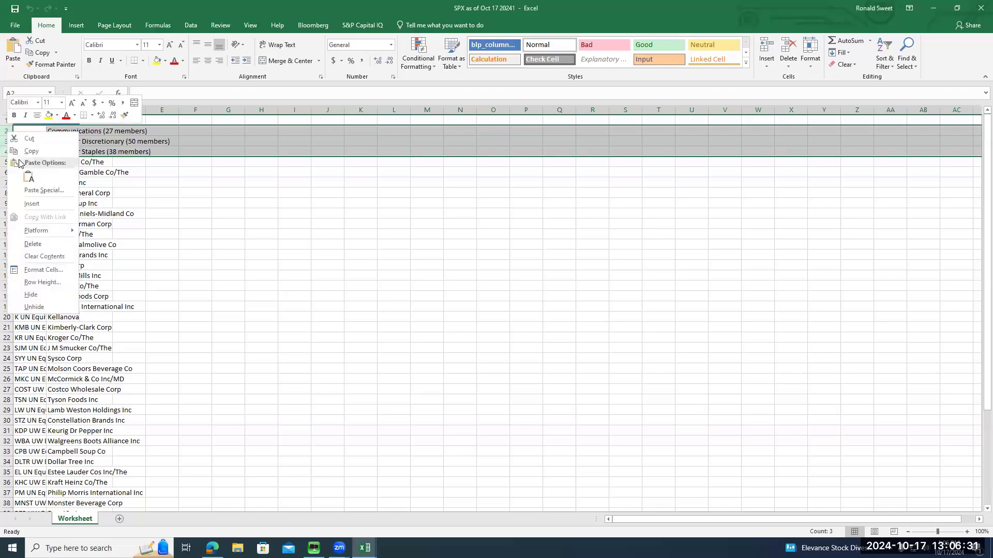
{"action": "left_click", "coordinate": [32, 244]}
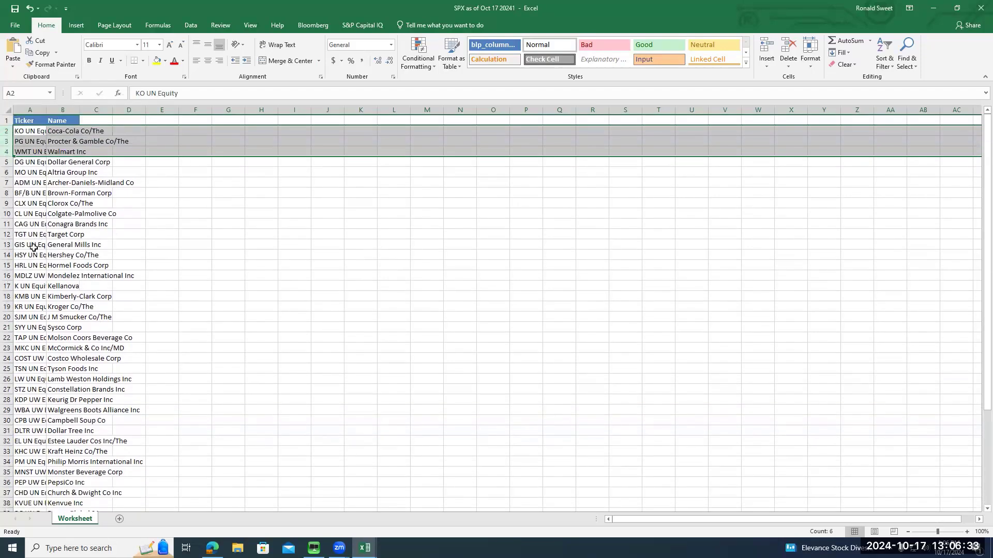
Delete rows 40 to 50 containing the remaining sector headings below the company list.
{"action": "scroll", "coordinate": [60, 285], "scroll_direction": "down", "scroll_amount": 4}
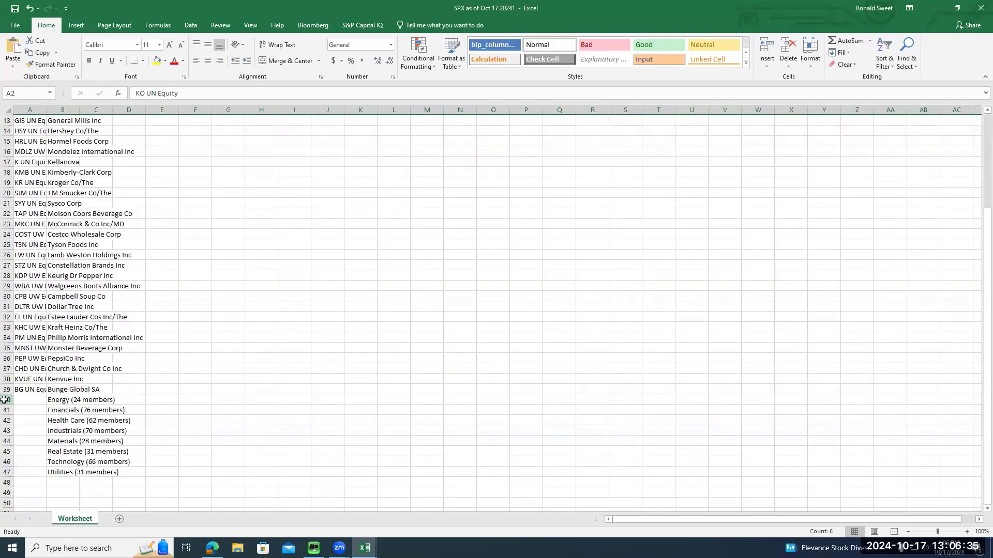
{"action": "left_click_drag", "start_coordinate": [7, 399], "coordinate": [11, 506]}
{"action": "right_click", "coordinate": [7, 421]}
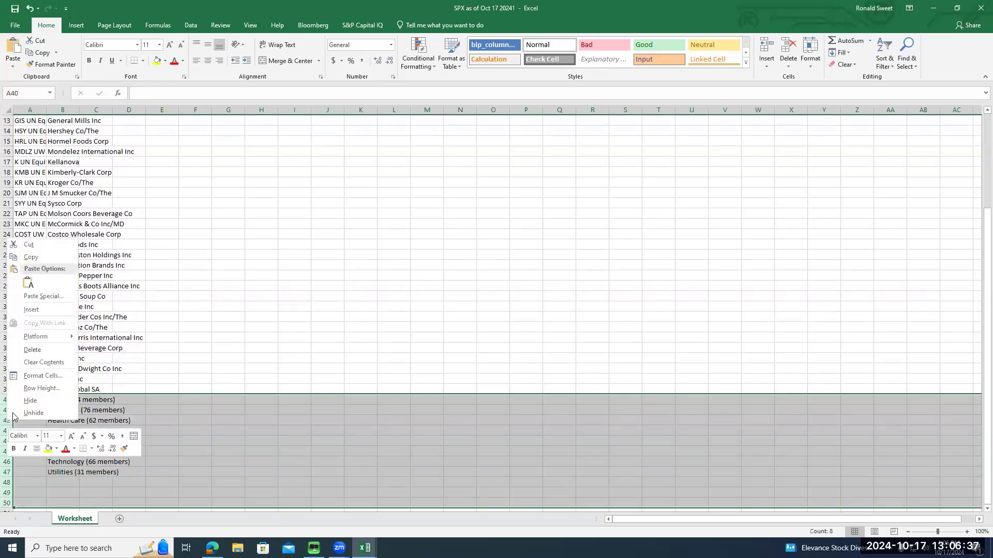
{"action": "left_click", "coordinate": [32, 349]}
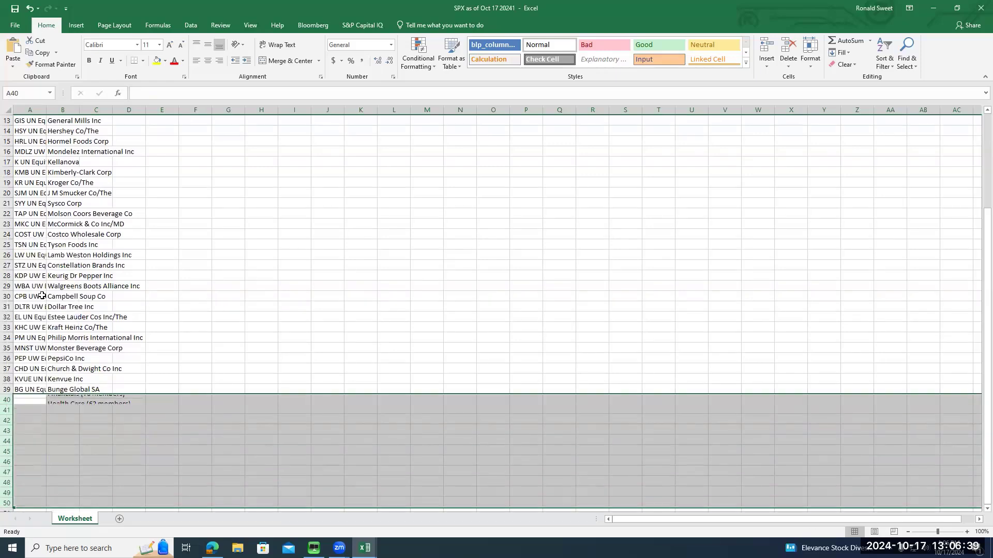
Select the ticker list in column A from A2 downward to check its extent, and return to the header row.
{"action": "left_click", "coordinate": [42, 296]}
{"action": "key", "text": "ctrl+Up"}
{"action": "key", "text": "Down"}
{"action": "key", "text": "ctrl+shift+Down"}
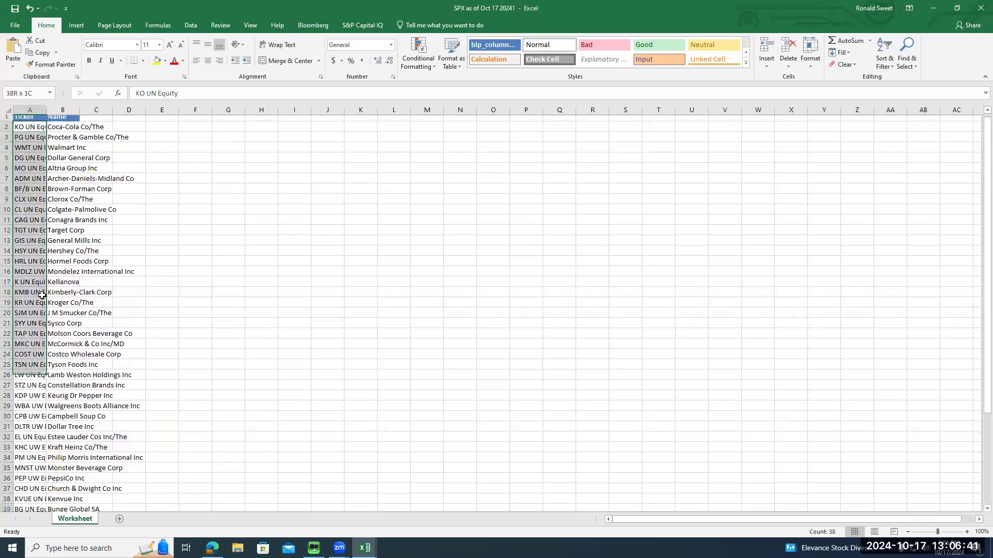
{"action": "key", "text": "ctrl+Up"}
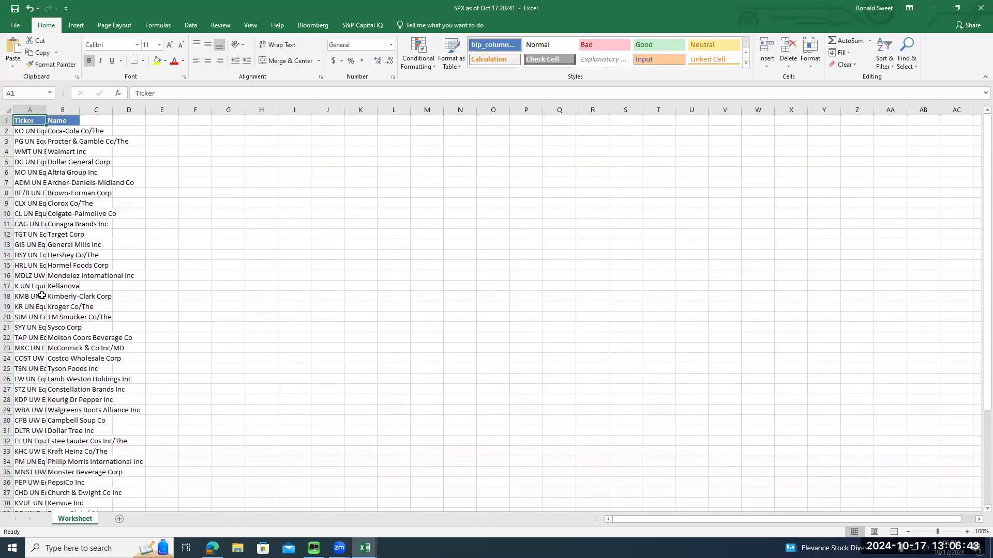
{"action": "key", "text": "Right"}
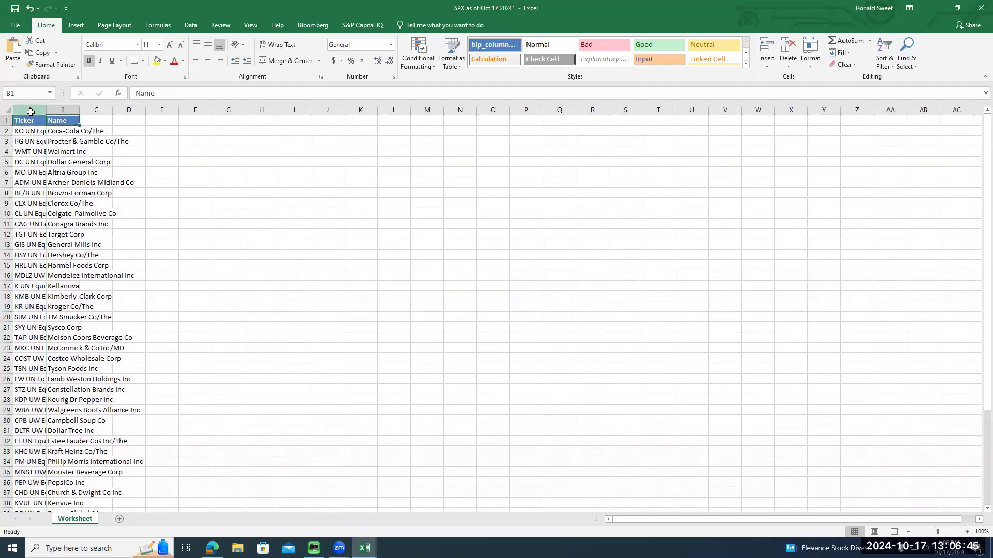
Autofit columns A and B to their contents and insert five blank rows above the header row.
{"action": "left_click_drag", "start_coordinate": [23, 110], "coordinate": [59, 110]}
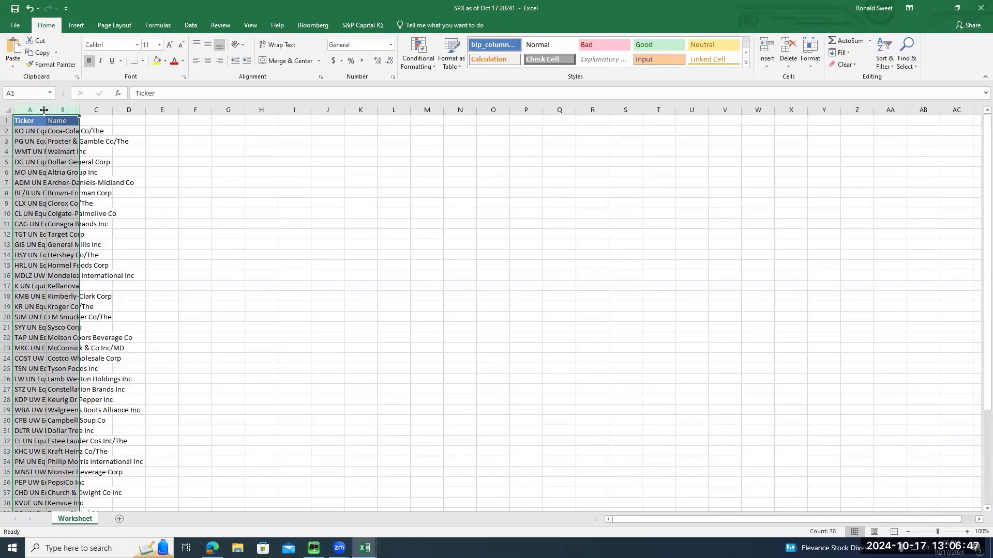
{"action": "double_click", "coordinate": [45, 109]}
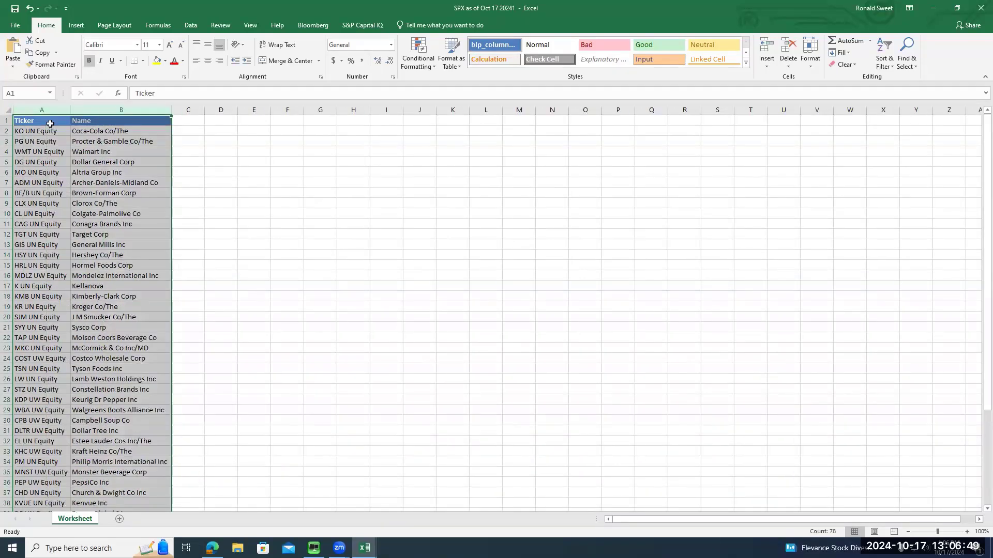
{"action": "left_click_drag", "start_coordinate": [5, 121], "coordinate": [5, 164]}
{"action": "right_click", "coordinate": [5, 144]}
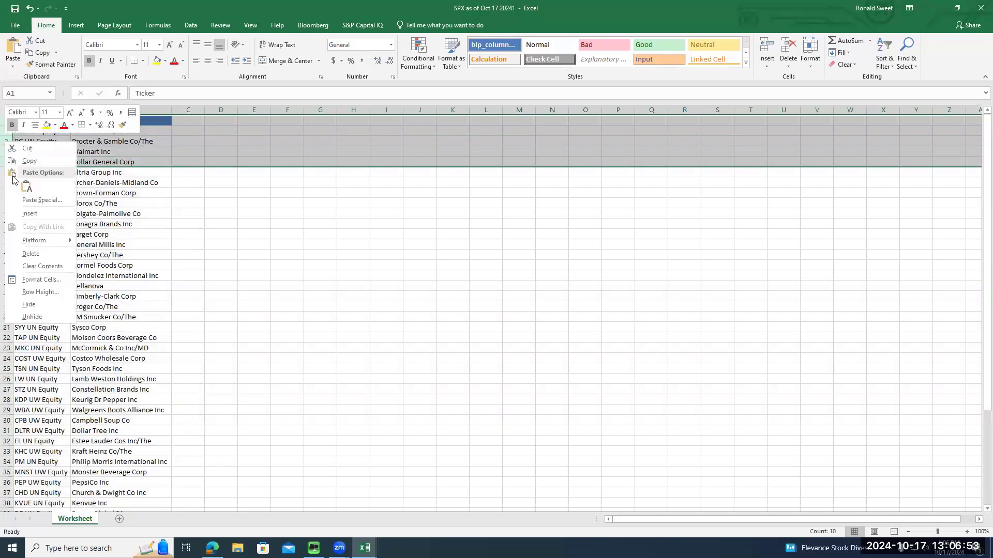
{"action": "left_click", "coordinate": [27, 216]}
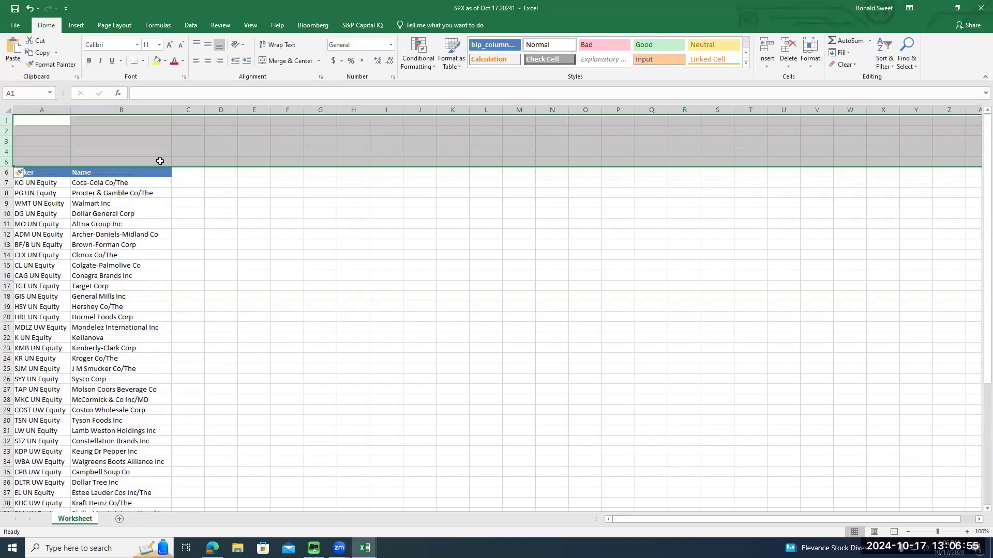
Enter the note "Good Company": Good ATO, Good Margins, Good ROIC, Low Risk in cell C1.
{"action": "left_click", "coordinate": [160, 162]}
{"action": "left_click", "coordinate": [202, 172]}
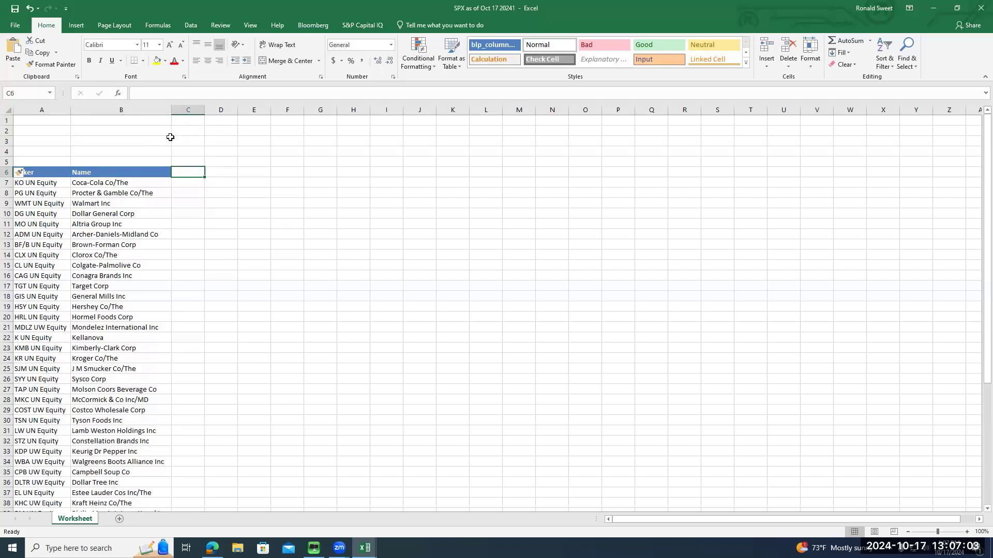
{"action": "key", "text": "Up"}
{"action": "key", "text": "Up"}
{"action": "key", "text": "Up"}
{"action": "key", "text": "Up"}
{"action": "key", "text": "Up"}
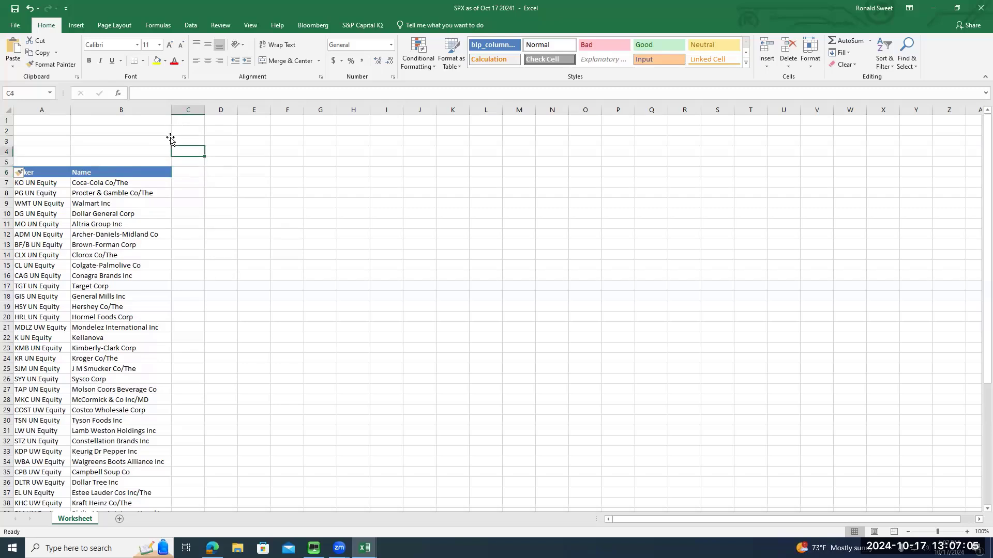
{"action": "type", "text": "\""}
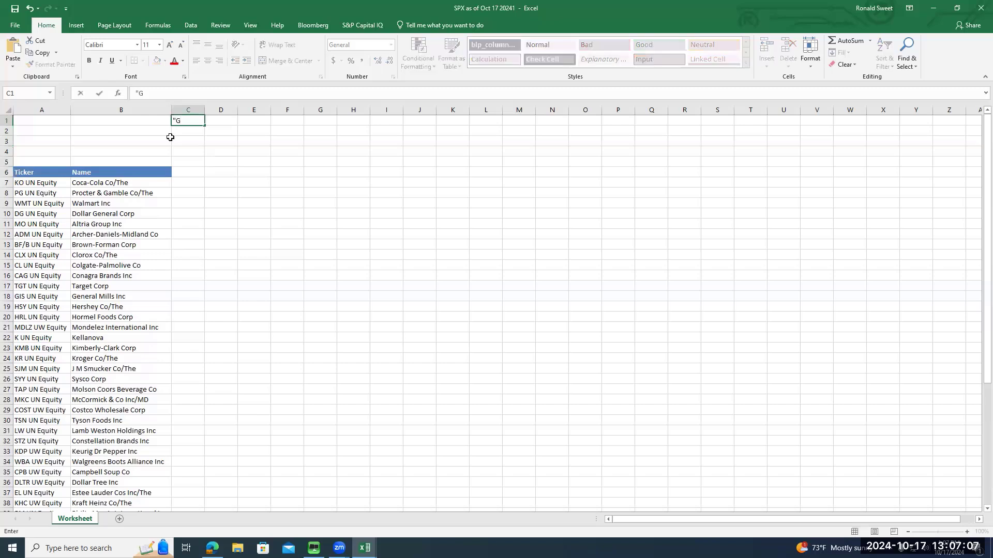
{"action": "type", "text": "Good Company\": Good ATO"}
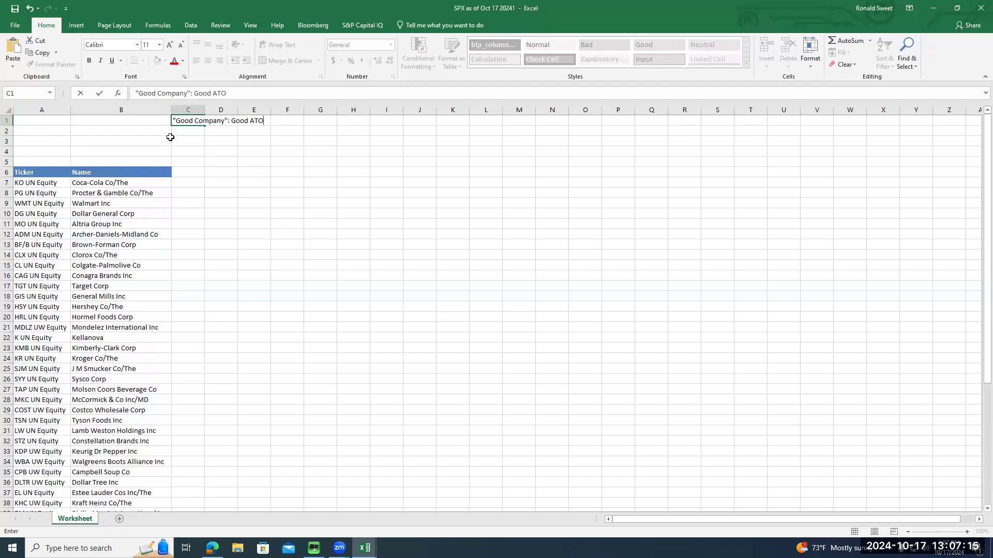
{"action": "type", "text": ", Good Margins, Good ROIC,"}
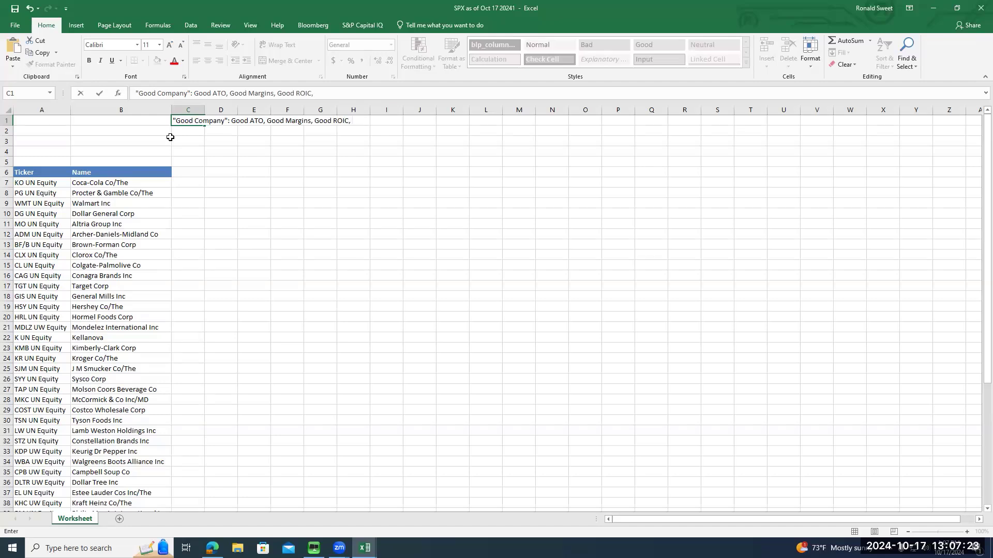
{"action": "type", "text": " Low Risk"}
{"action": "key", "text": "Return"}
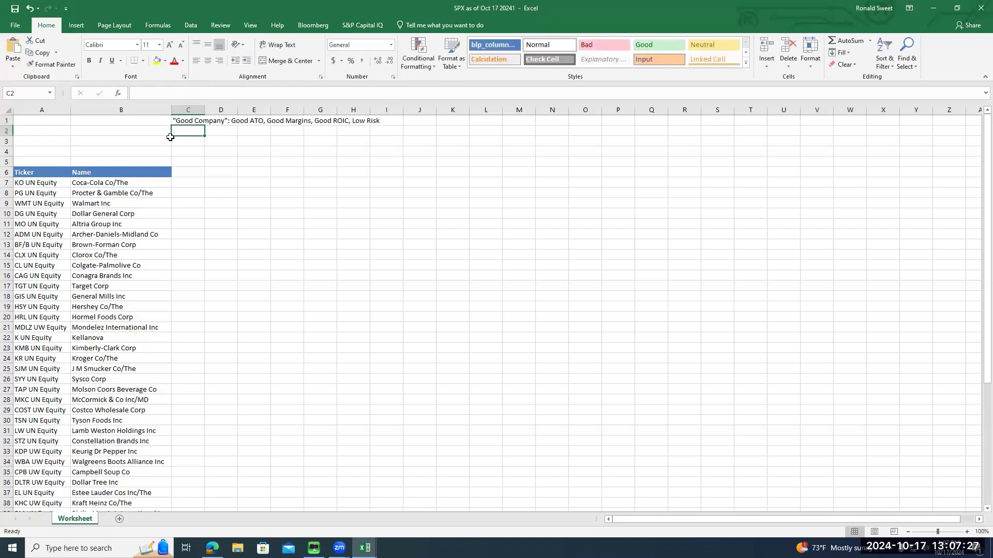
Enter the note "Good Stock": Relatively Low EV to Sales in cell C2.
{"action": "type", "text": "\"Good Stock\":"}
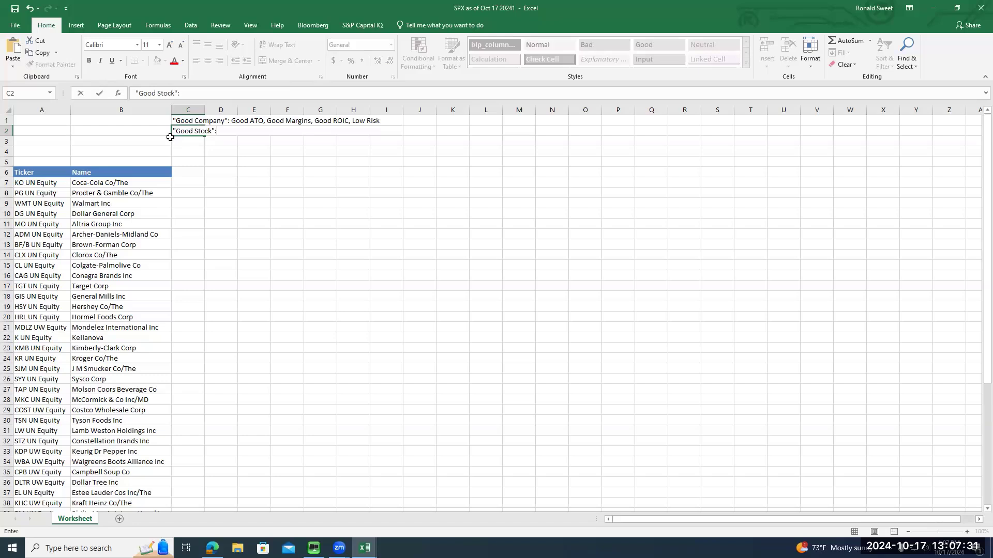
{"action": "type", "text": " Relatively Low EV to"}
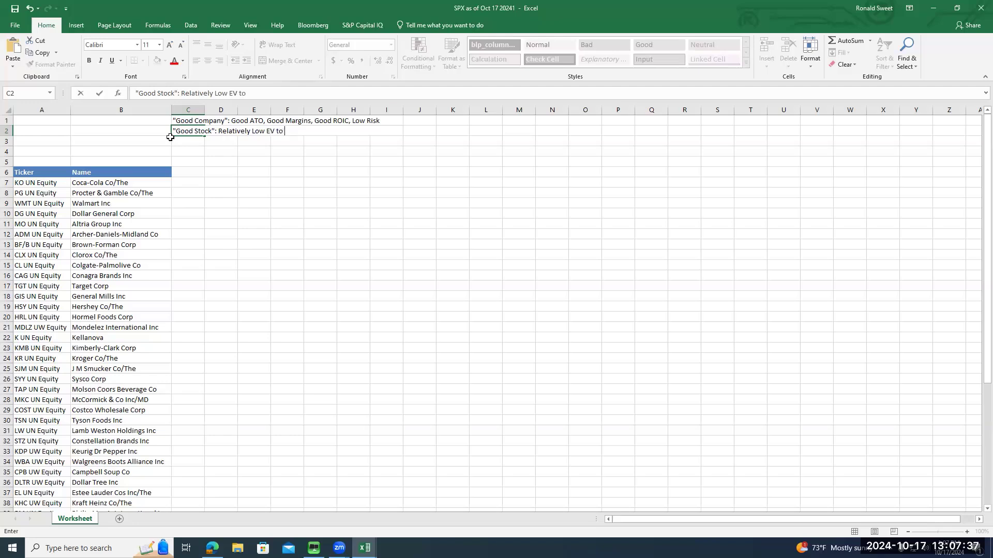
{"action": "key", "text": "Return"}
Label the two notes by entering Fundamentals in cell B1 and Valuation in cell B2.
{"action": "key", "text": "Up"}
{"action": "key", "text": "Up"}
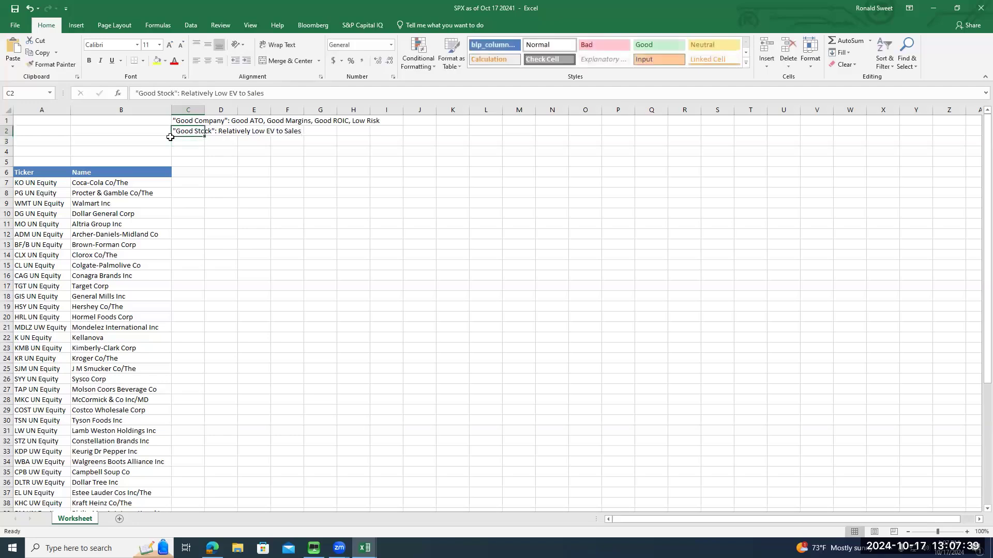
{"action": "key", "text": "Left"}
{"action": "type", "text": "Fundamental"}
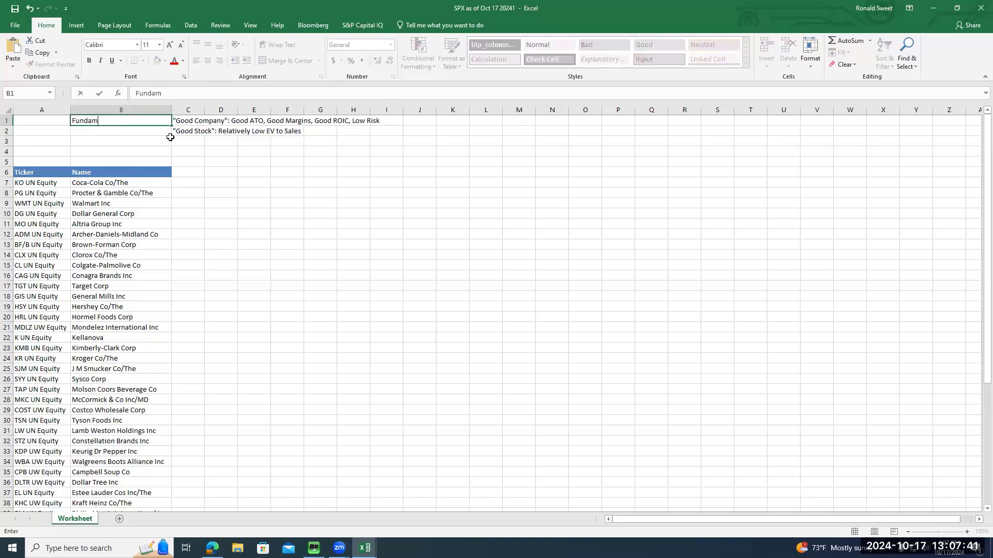
{"action": "key", "text": "Return"}
{"action": "type", "text": "Valu"}
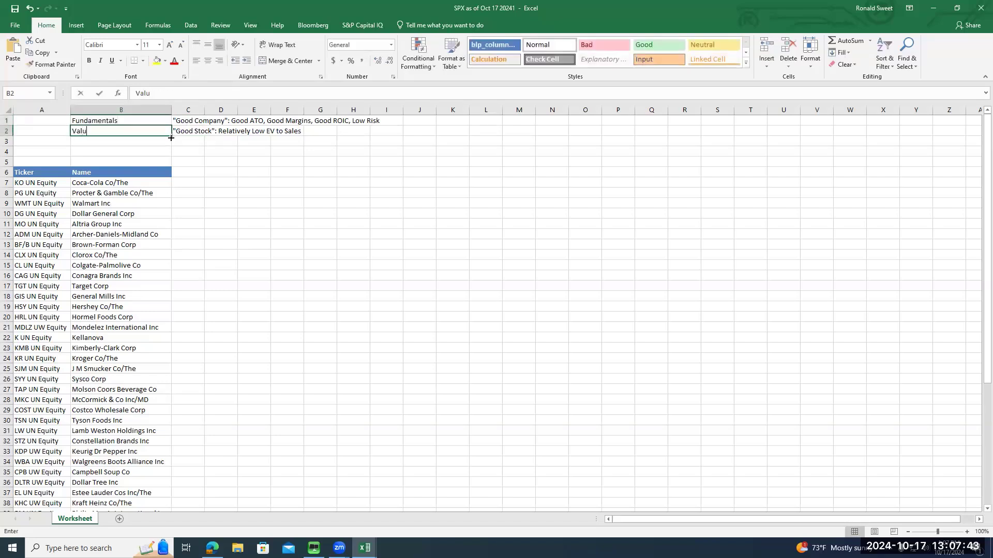
{"action": "type", "text": "ation"}
{"action": "key", "text": "Return"}
{"action": "key", "text": "Up"}
{"action": "key", "text": "Up"}
{"action": "key", "text": "Right"}
{"action": "key", "text": "Right"}
{"action": "key", "text": "Right"}
{"action": "key", "text": "Right"}
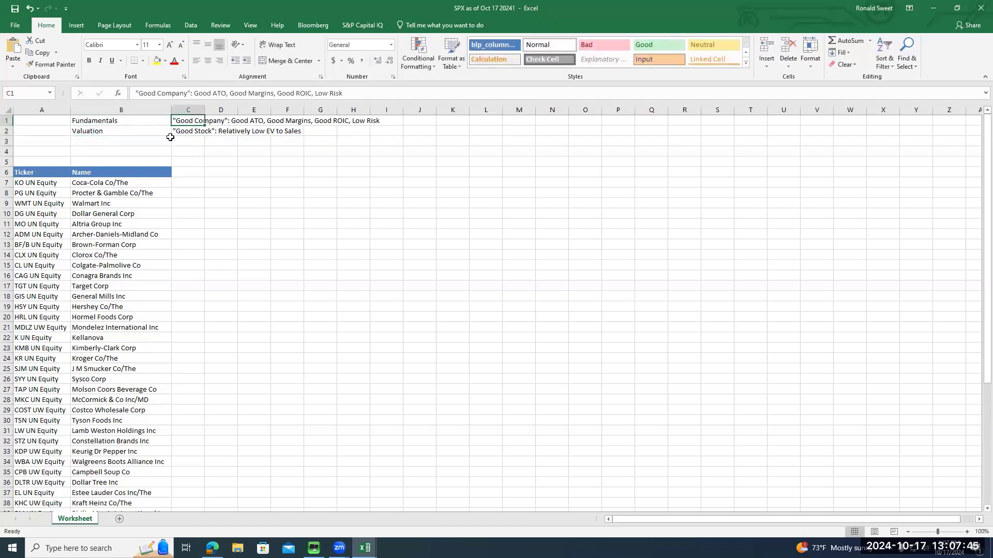
{"action": "key", "text": "Right"}
{"action": "key", "text": "Right"}
{"action": "key", "text": "Right"}
{"action": "key", "text": "Right"}
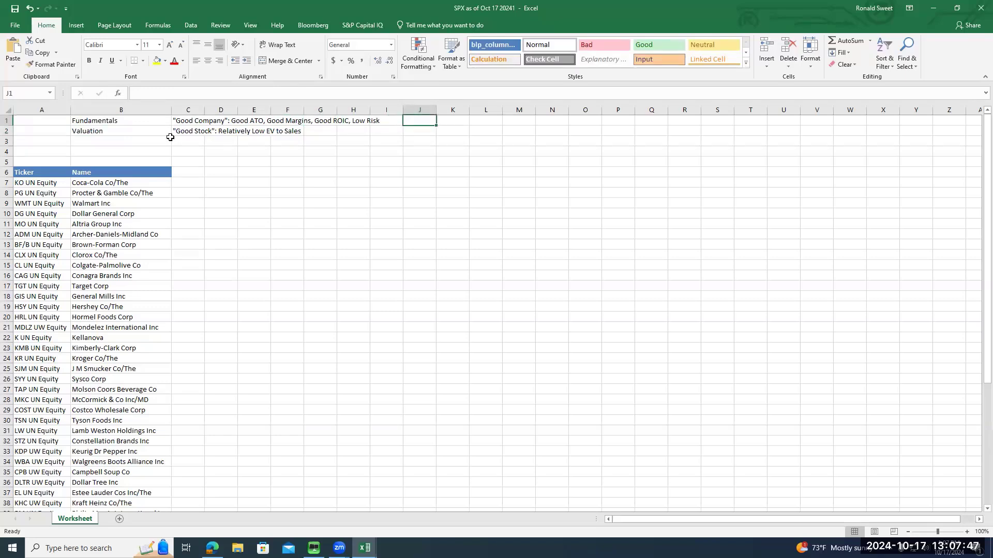
{"action": "key", "text": "Down"}
{"action": "key", "text": "Left"}
{"action": "key", "text": "Left"}
{"action": "key", "text": "Left"}
{"action": "key", "text": "Left"}
{"action": "key", "text": "Left"}
{"action": "key", "text": "Left"}
{"action": "key", "text": "Left"}
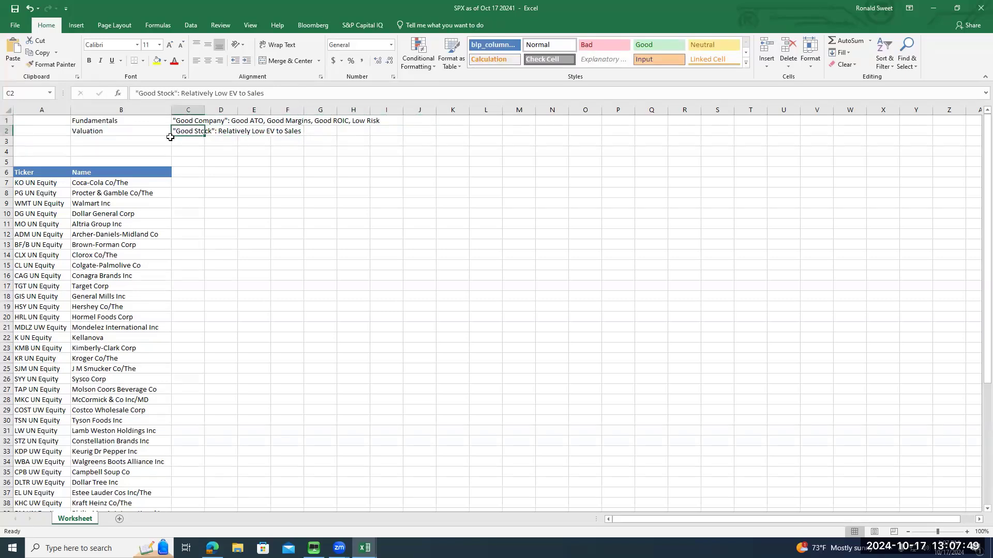
{"action": "key", "text": "Up"}
{"action": "key", "text": "Down"}
{"action": "key", "text": "Up"}
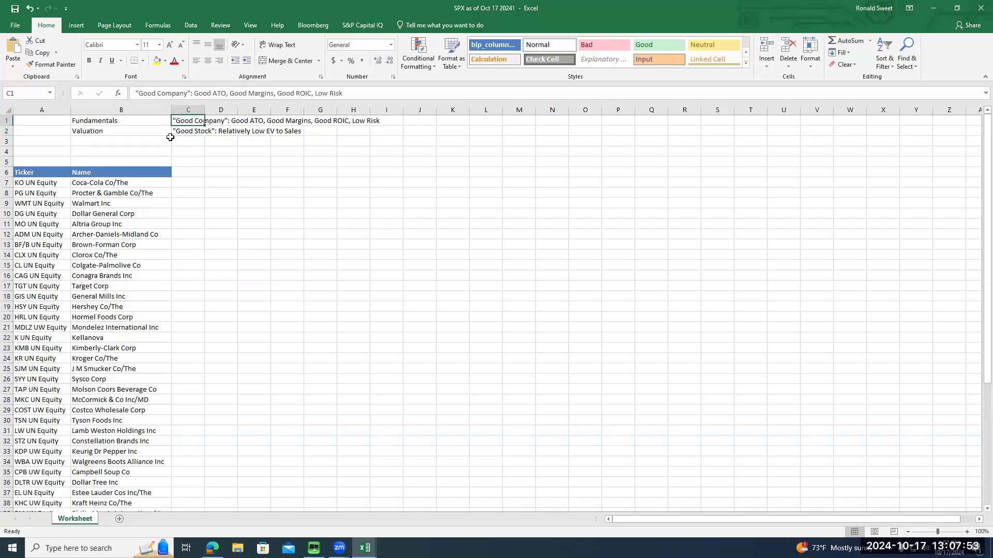
{"action": "key", "text": "Right"}
{"action": "key", "text": "Right"}
{"action": "key", "text": "Left"}
{"action": "key", "text": "Left"}
Start a Bloomberg field lookup at cell C6 and add the SALES_3YR_AVG_GROWTH field to the selection.
{"action": "left_click", "coordinate": [186, 173]}
{"action": "left_click", "coordinate": [312, 25]}
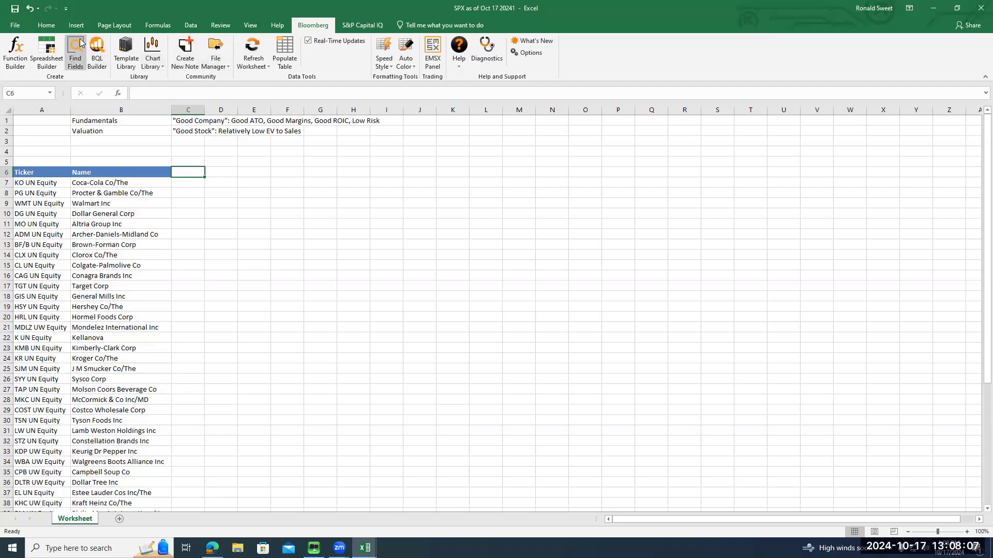
{"action": "left_click", "coordinate": [75, 61]}
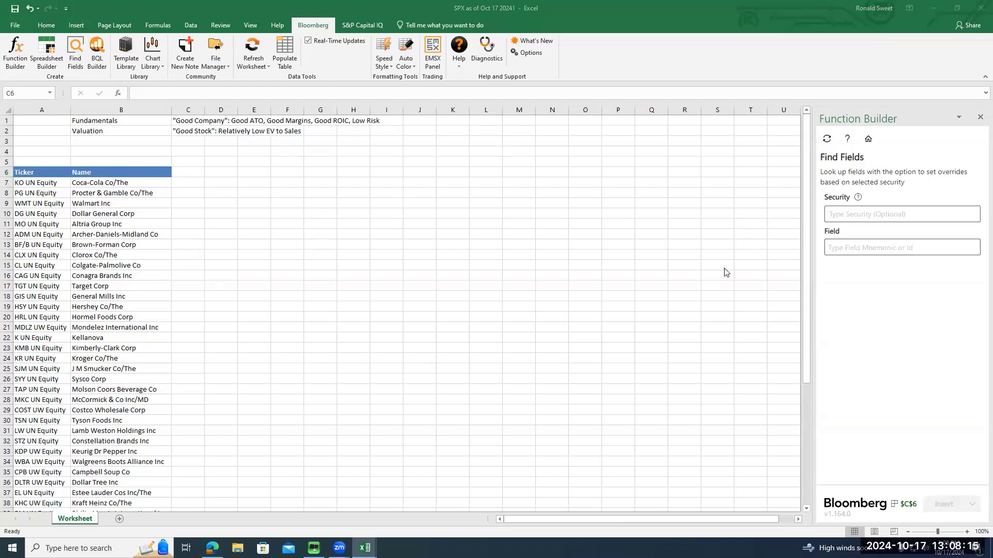
{"action": "left_click", "coordinate": [839, 247]}
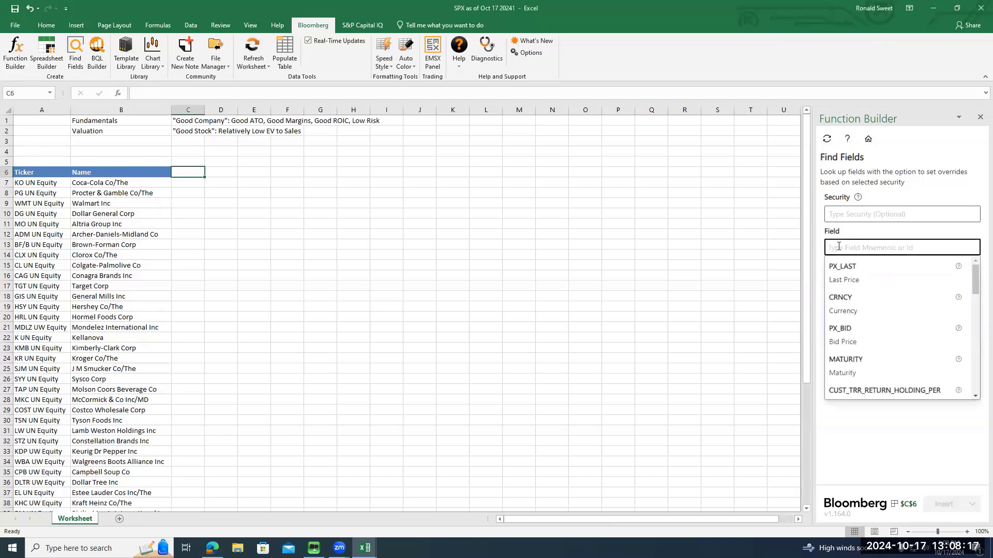
{"action": "type", "text": "3 year sales"}
{"action": "type", "text": " gro"}
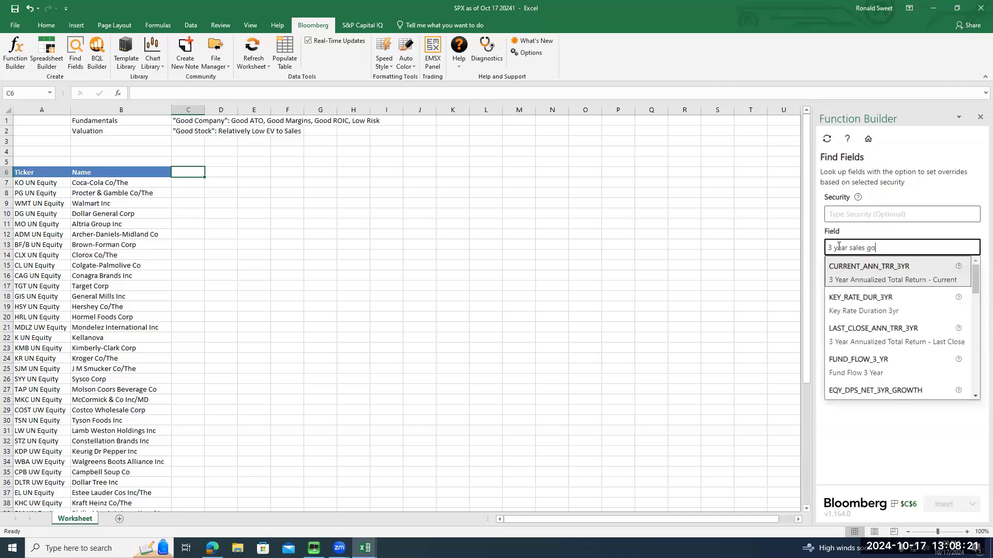
{"action": "key", "text": "BackSpace"}
{"action": "type", "text": "rowth"}
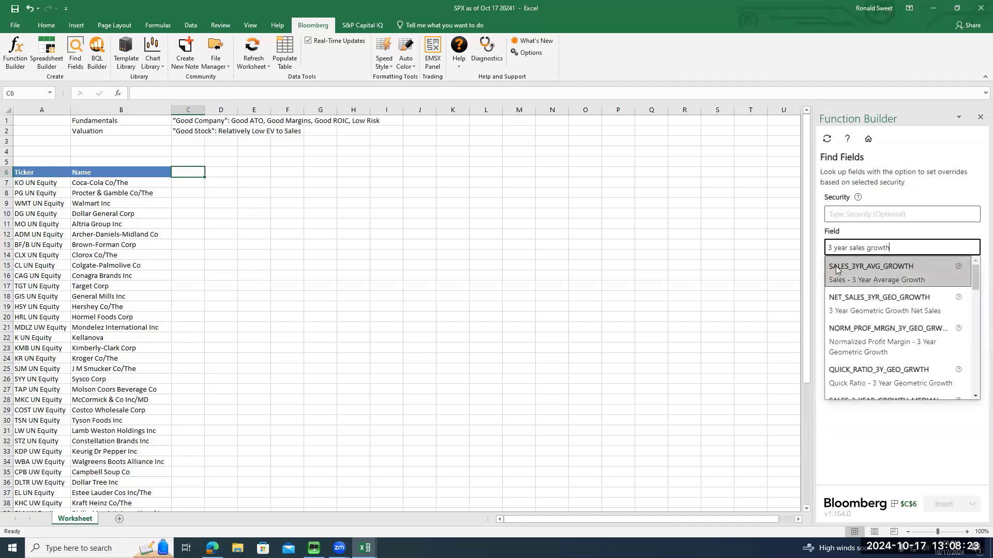
{"action": "left_click", "coordinate": [872, 269]}
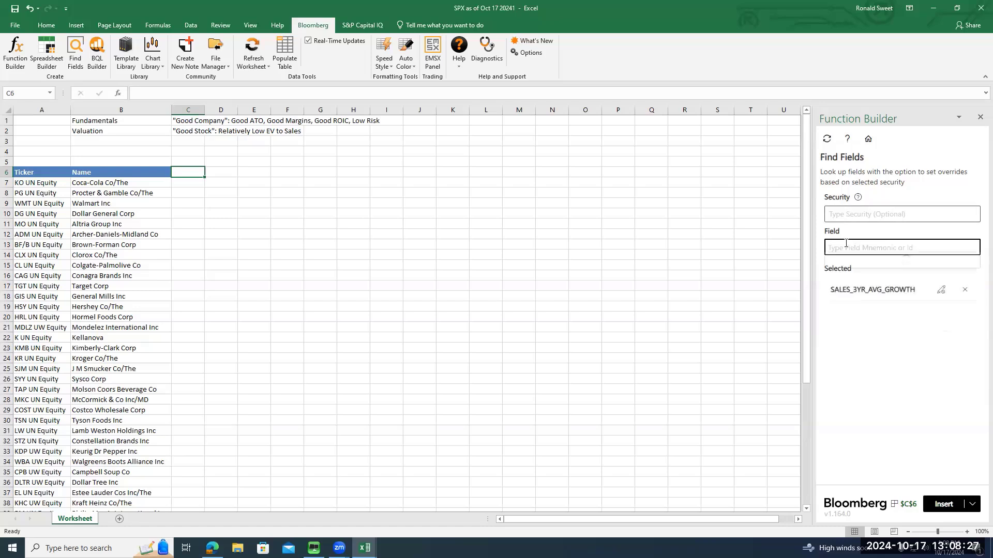
Add the ASSET_TURNOVER and GROSS_MARGIN fields to the selected Bloomberg fields.
{"action": "left_click", "coordinate": [846, 243]}
{"action": "type", "text": "Asset T"}
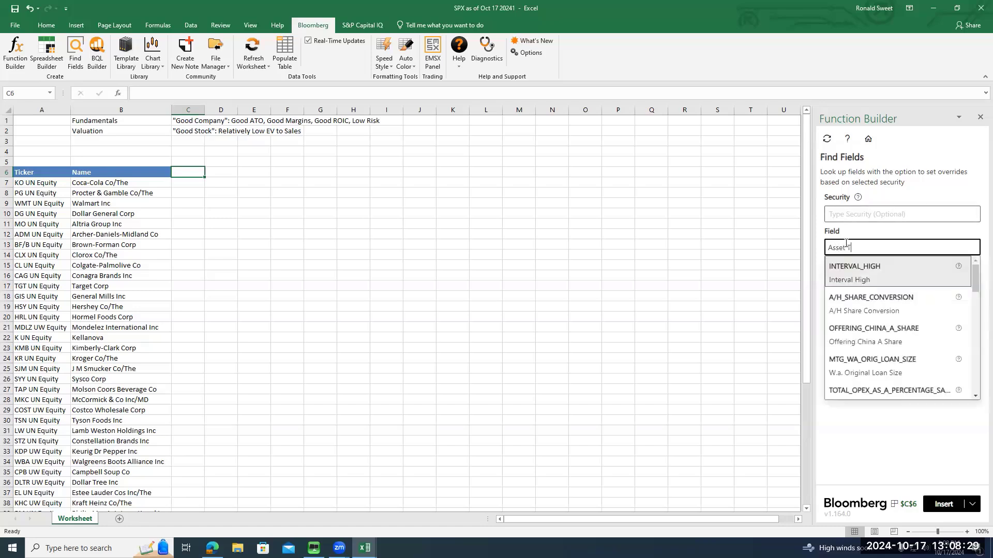
{"action": "type", "text": "urnover"}
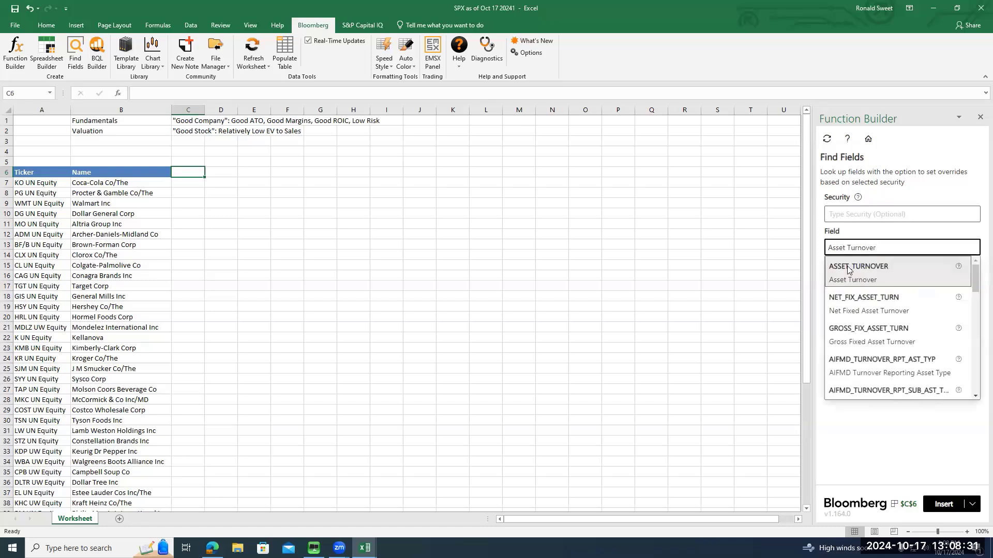
{"action": "key", "text": "Return"}
{"action": "left_click", "coordinate": [840, 248]}
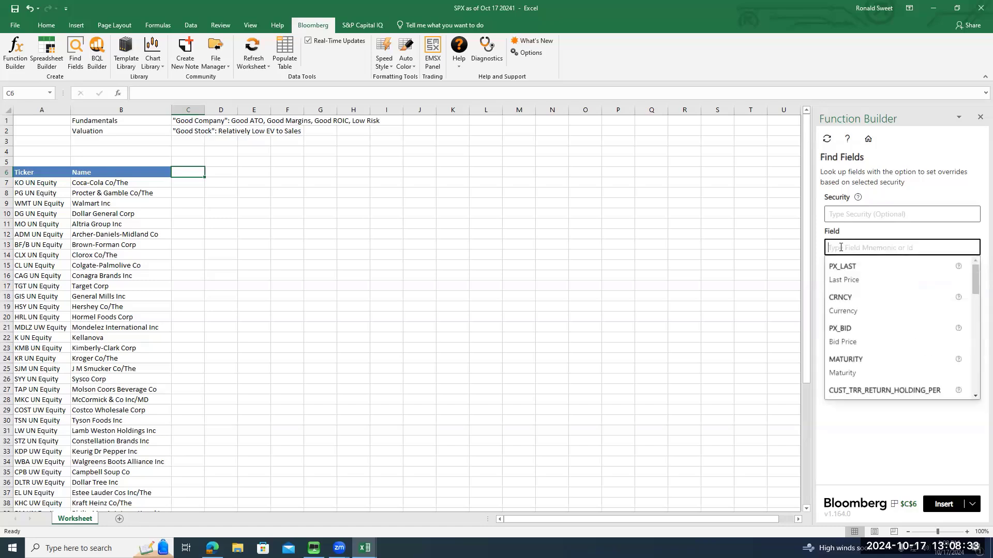
{"action": "type", "text": "Gr"}
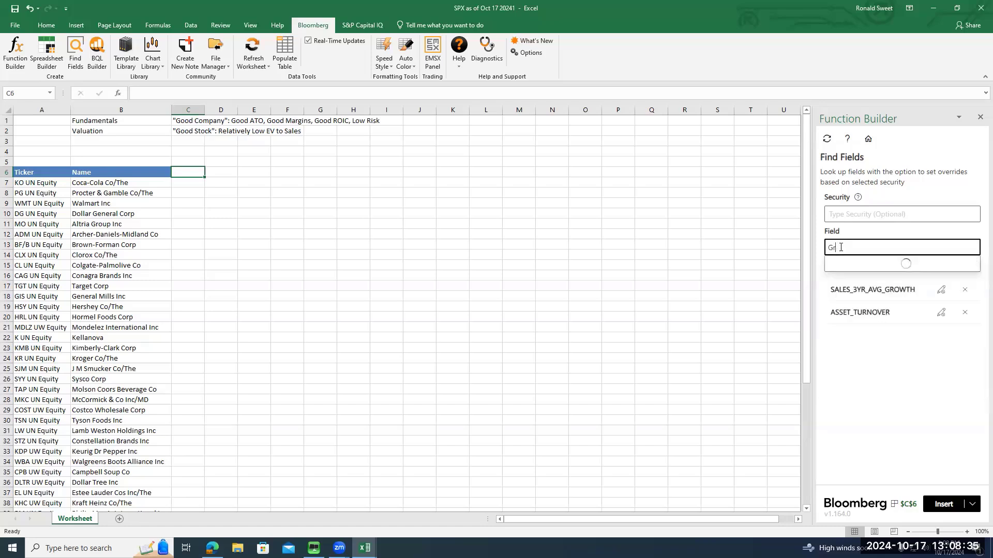
{"action": "type", "text": "oss"}
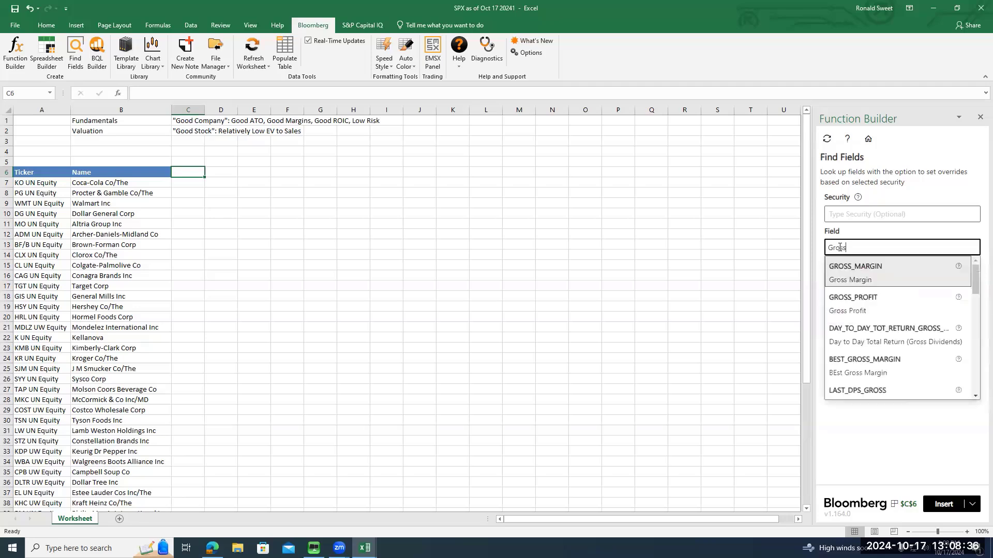
{"action": "left_click", "coordinate": [855, 276]}
Add the trailing 12M EBITDA_MARGIN and RETURN_ON_INV_CAPITAL fields to the selected Bloomberg fields.
{"action": "left_click", "coordinate": [844, 250]}
{"action": "type", "text": "EBI"}
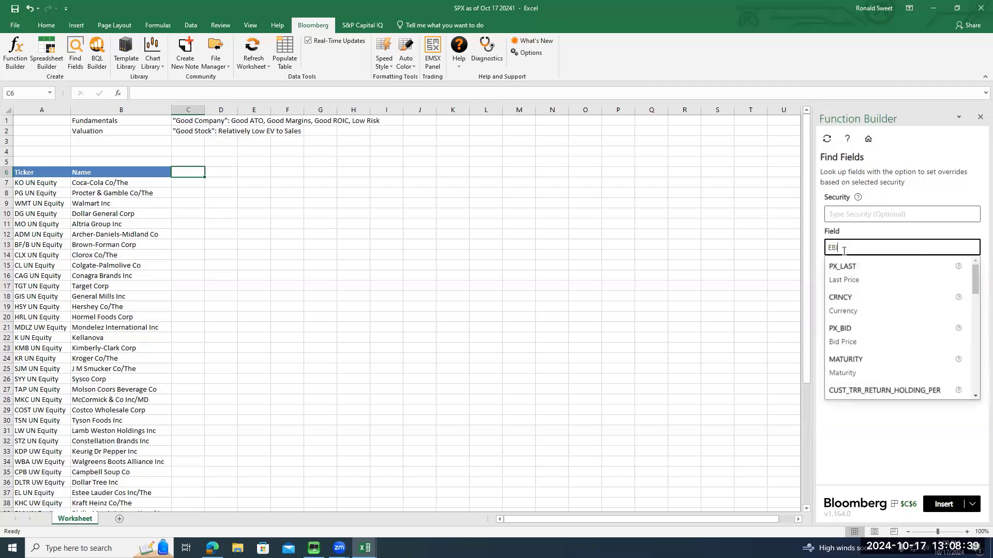
{"action": "type", "text": "TDA Margin"}
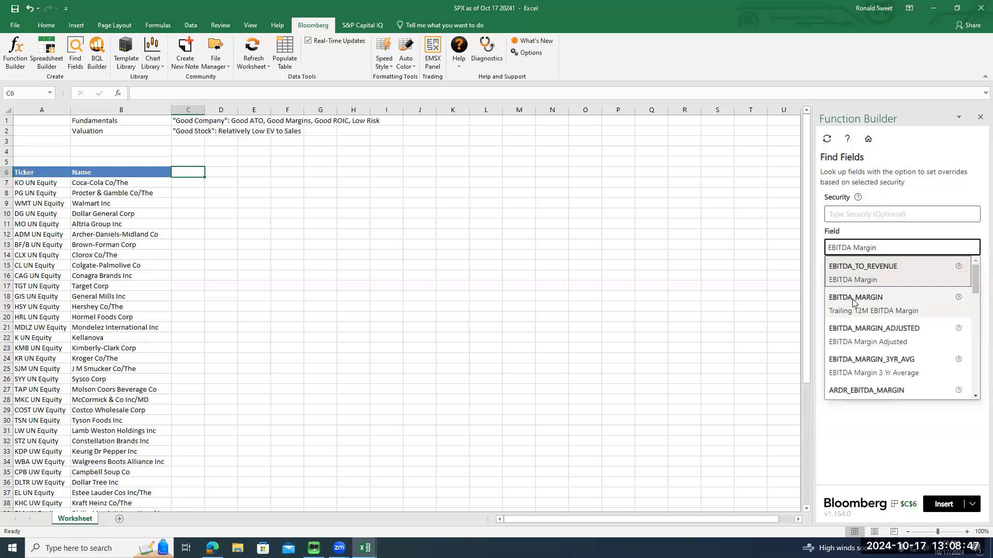
{"action": "left_click", "coordinate": [847, 310]}
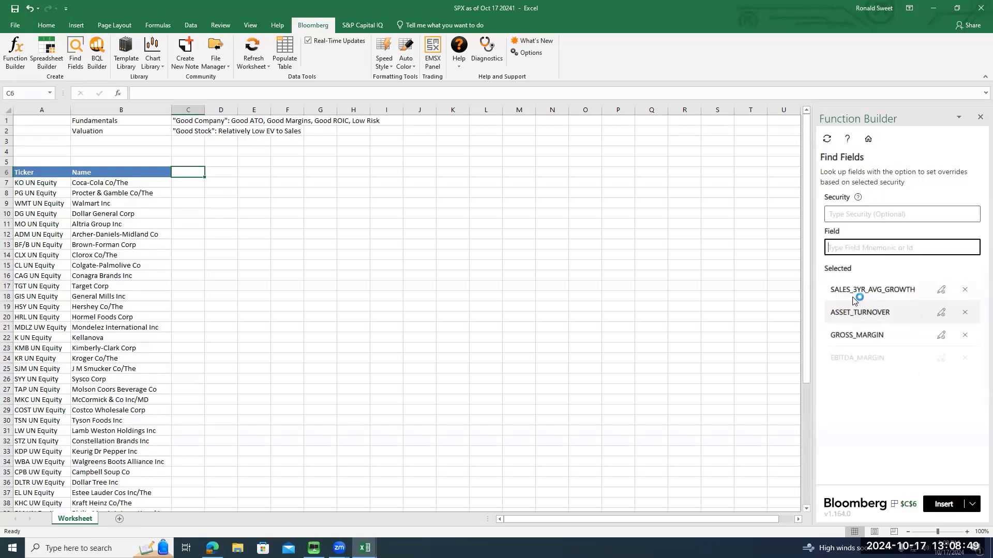
{"action": "left_click", "coordinate": [834, 248]}
{"action": "type", "text": "R"}
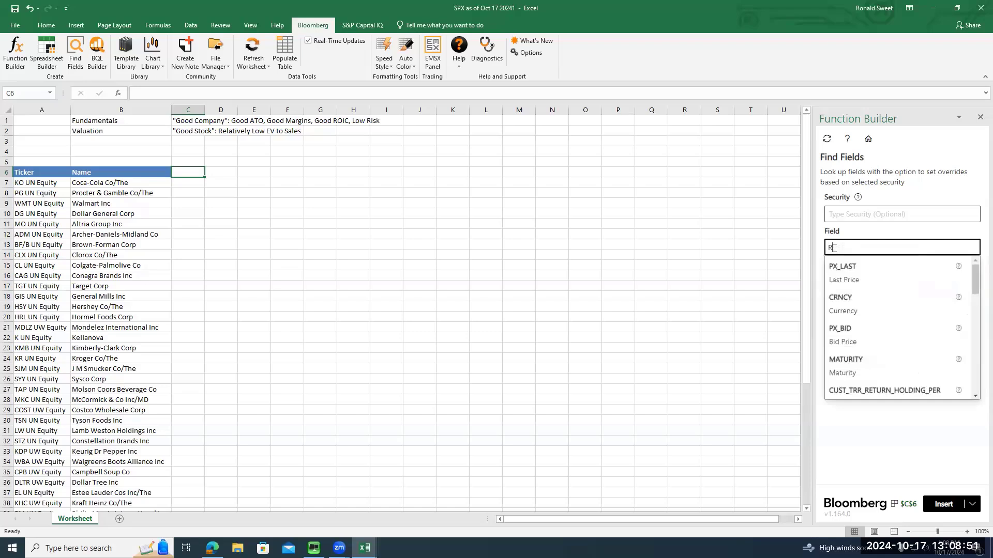
{"action": "type", "text": "eturn on invested capital"}
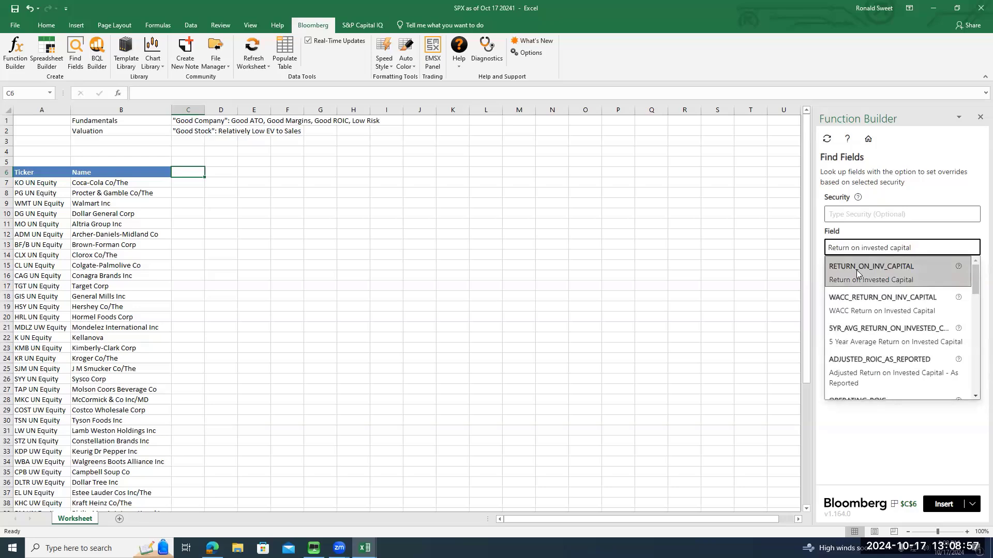
{"action": "left_click", "coordinate": [856, 269]}
Search for default fields and add BB_5Y_DEFAULT_PROB to the selected Bloomberg fields.
{"action": "left_click", "coordinate": [833, 249]}
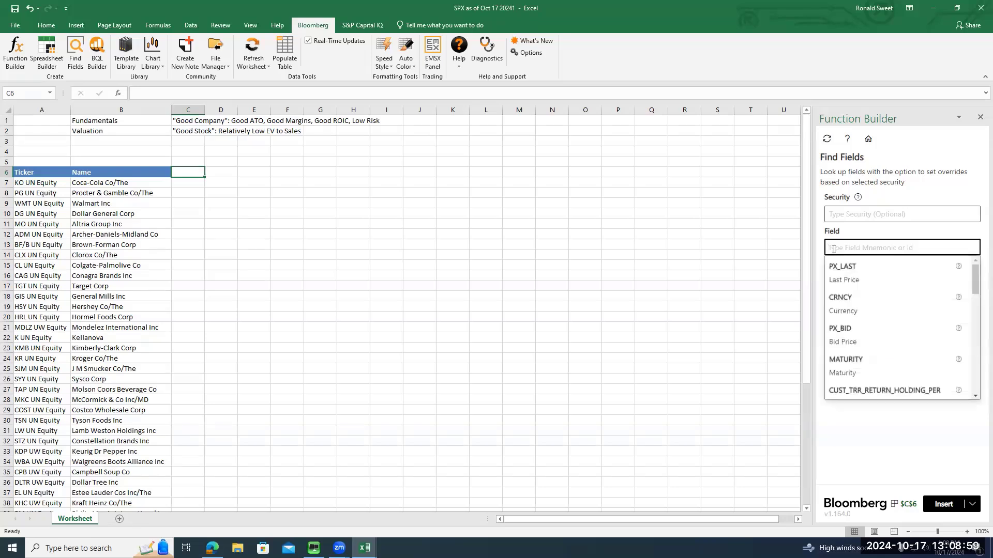
{"action": "type", "text": "DEfa"}
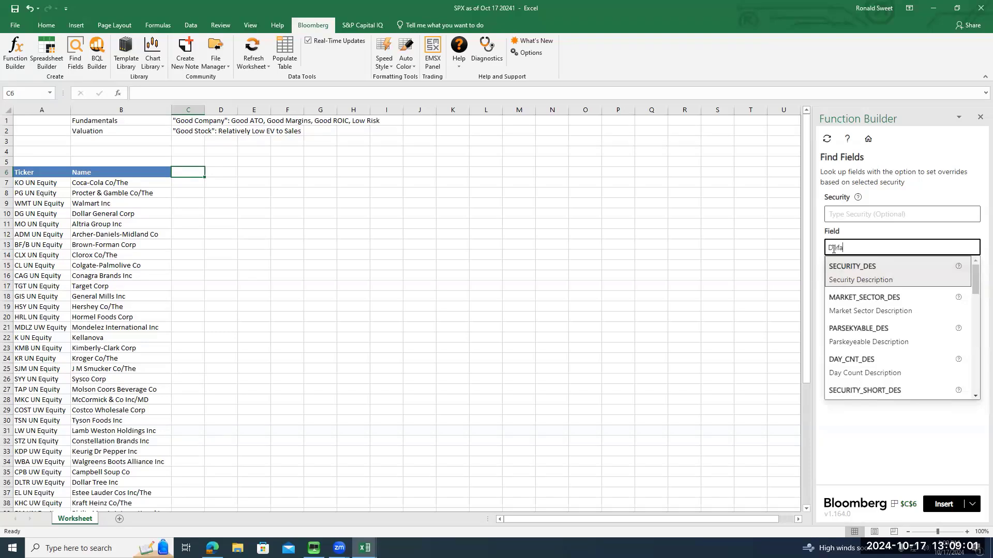
{"action": "type", "text": "ult"}
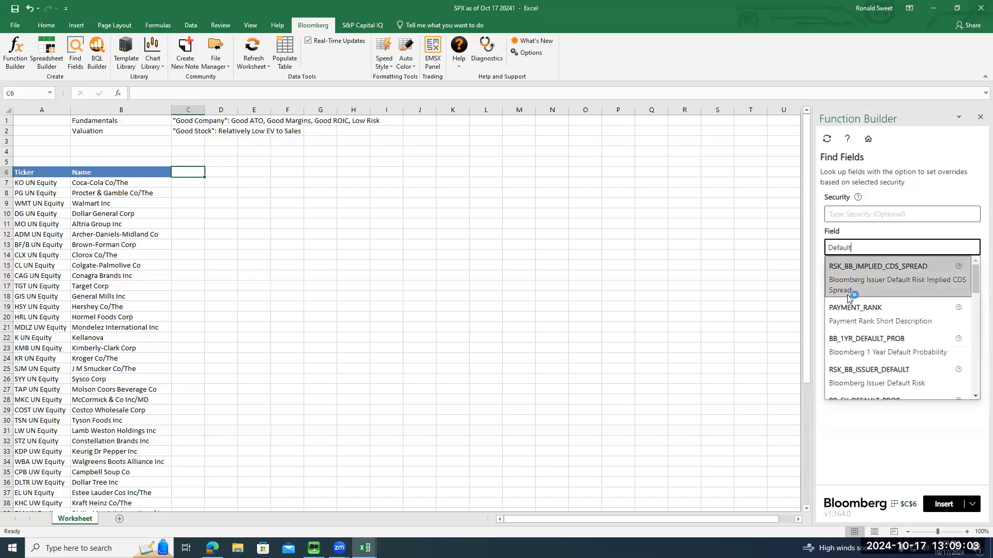
{"action": "scroll", "coordinate": [851, 300], "scroll_direction": "down", "scroll_amount": 3}
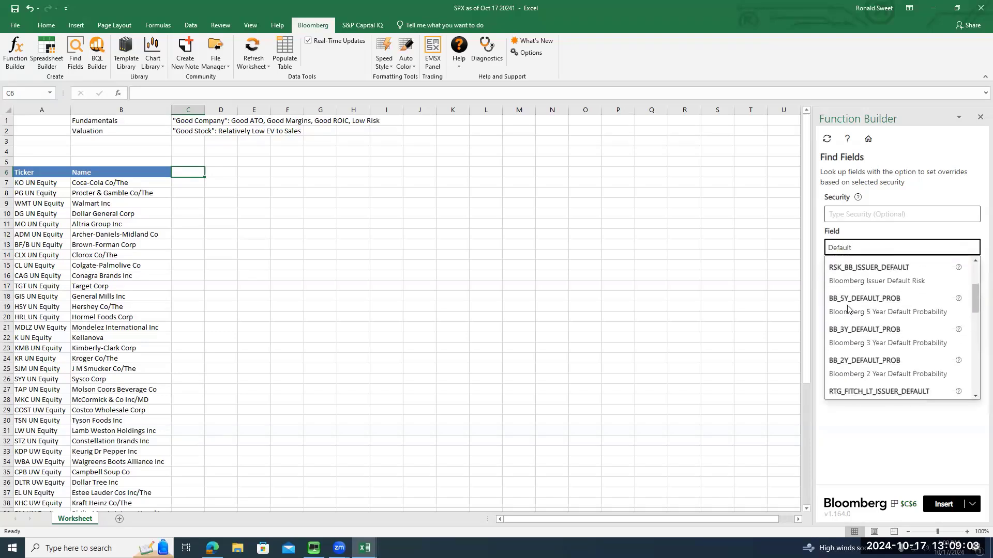
{"action": "left_click", "coordinate": [873, 304]}
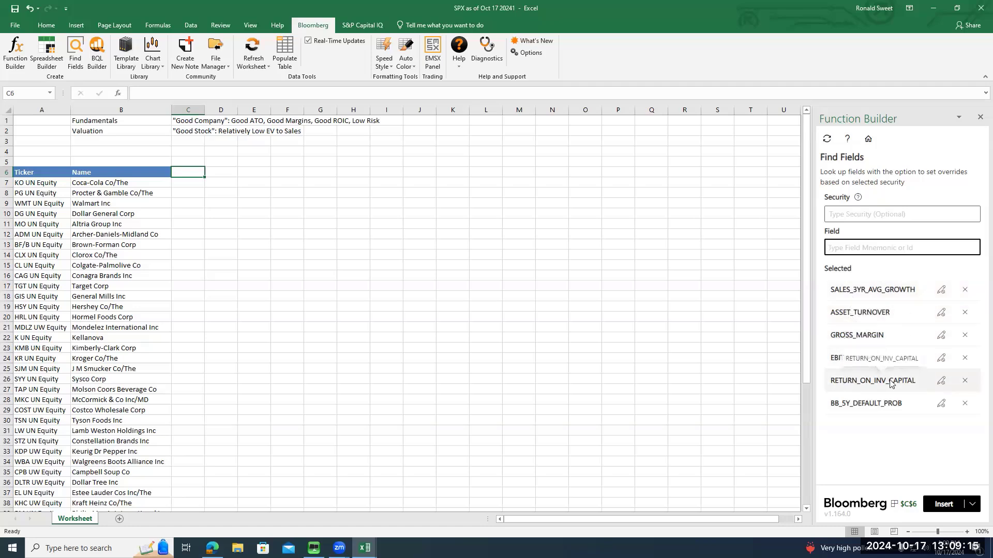
Add the EV_TO_T12M_SALES field, insert all selected fields as headers from cell C6 across row 6, and close the field lookup.
{"action": "left_click", "coordinate": [850, 249]}
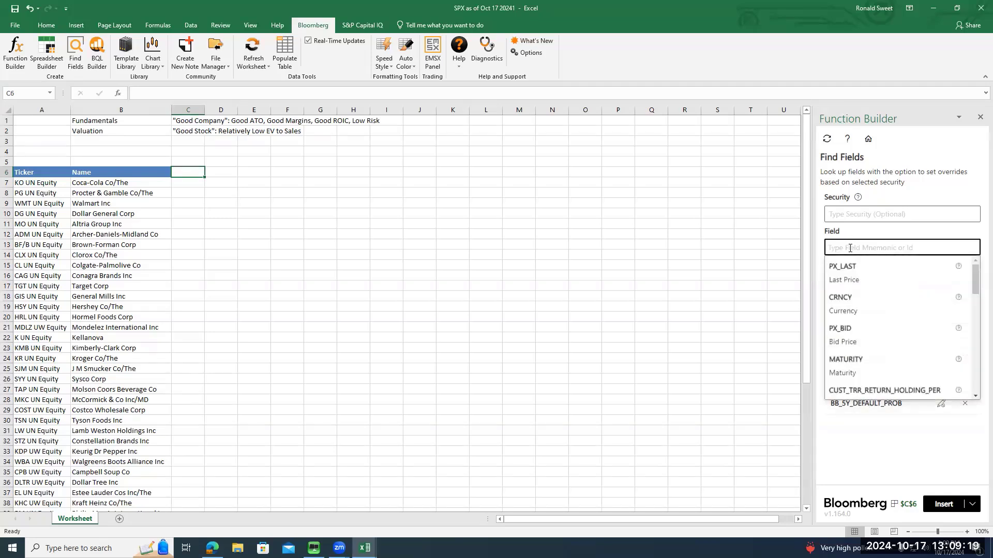
{"action": "type", "text": "EV to sales"}
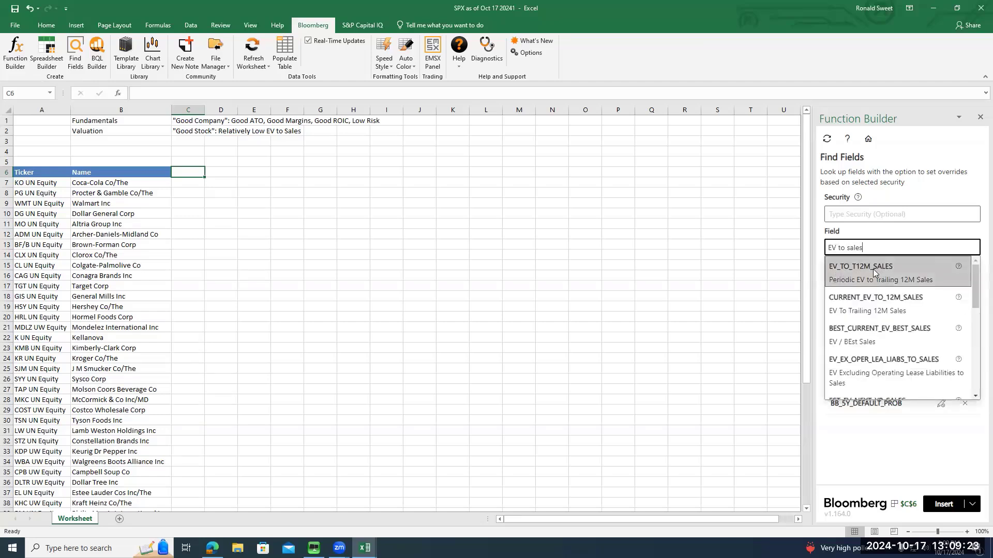
{"action": "left_click", "coordinate": [864, 271]}
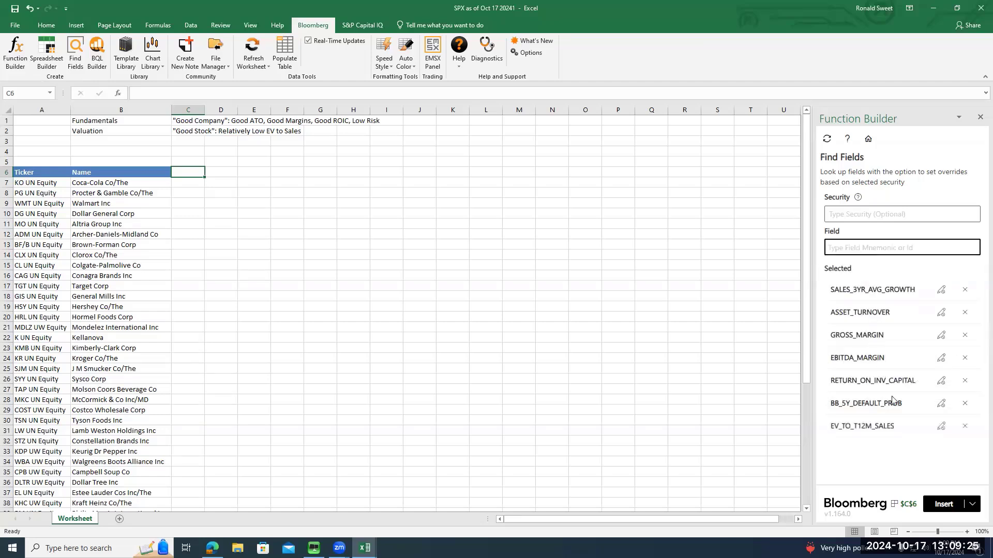
{"action": "left_click", "coordinate": [940, 504]}
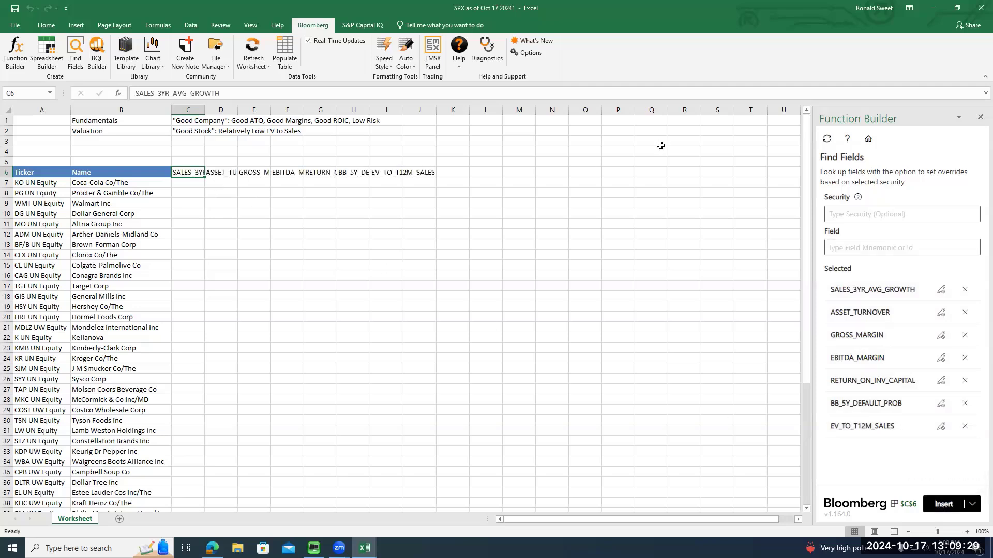
{"action": "left_click", "coordinate": [979, 119]}
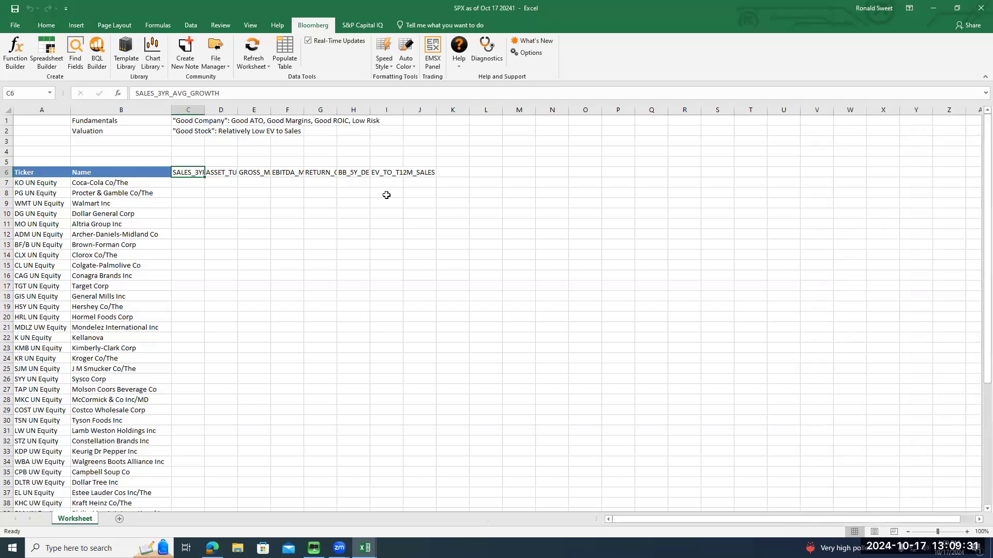
Widen columns C through J to fit the Bloomberg field headers in row 6.
{"action": "left_click_drag", "start_coordinate": [193, 105], "coordinate": [419, 110]}
{"action": "left_click", "coordinate": [194, 109]}
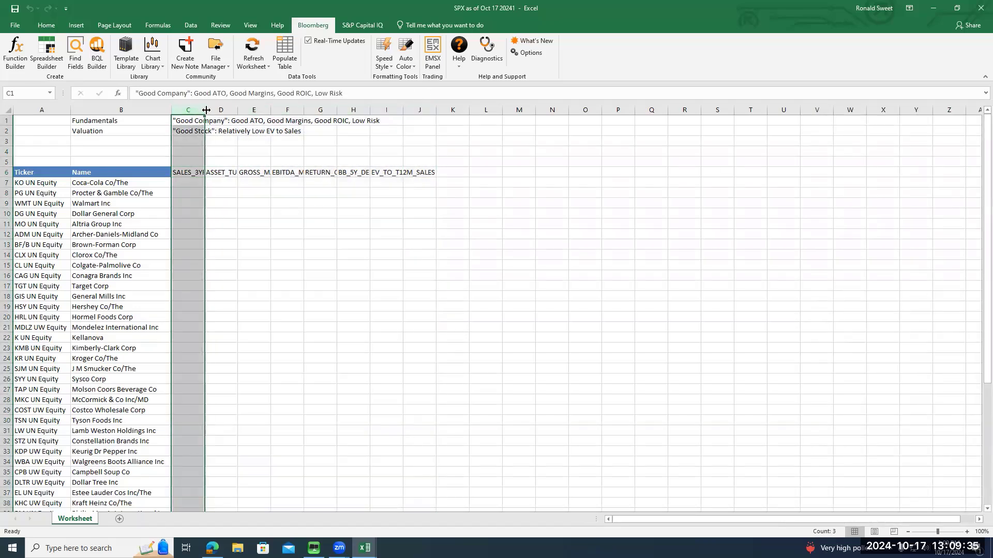
{"action": "left_click_drag", "start_coordinate": [205, 110], "coordinate": [468, 109]}
{"action": "double_click", "coordinate": [285, 111]}
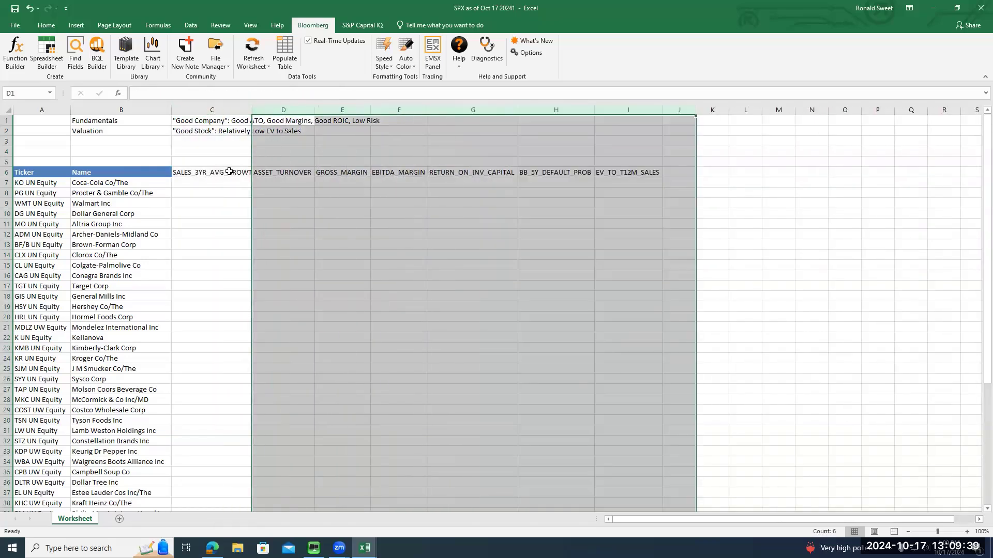
{"action": "left_click_drag", "start_coordinate": [201, 173], "coordinate": [636, 173]}
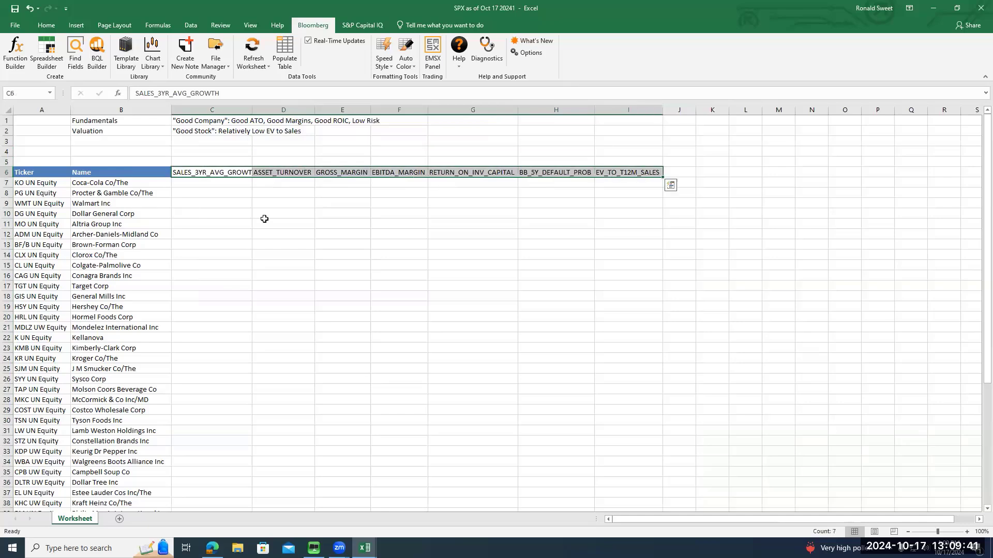
Enter =BDP($A7,C$6) in C7 to pull Coca-Cola's three-year average sales growth, locking the ticker column and header row.
{"action": "left_click", "coordinate": [191, 183]}
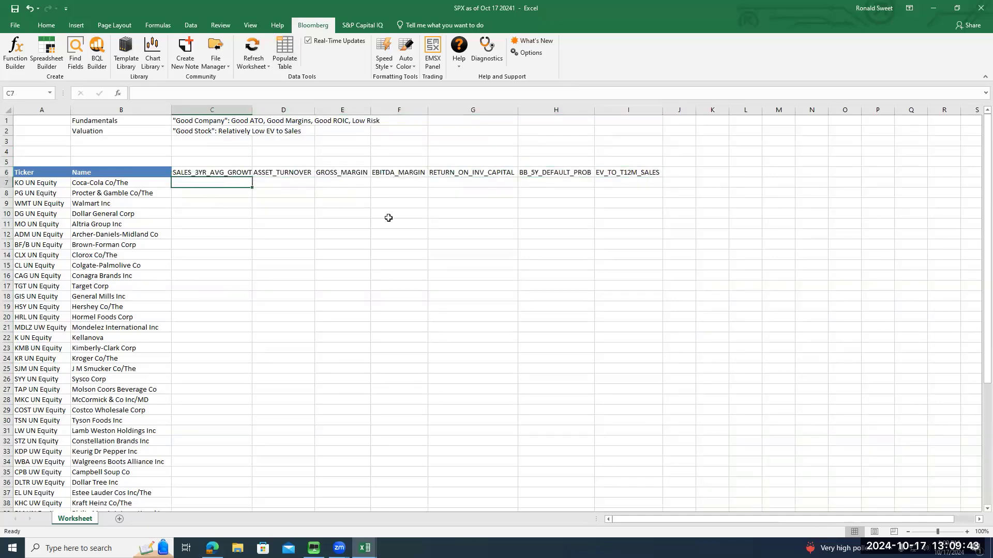
{"action": "type", "text": "=bdp"}
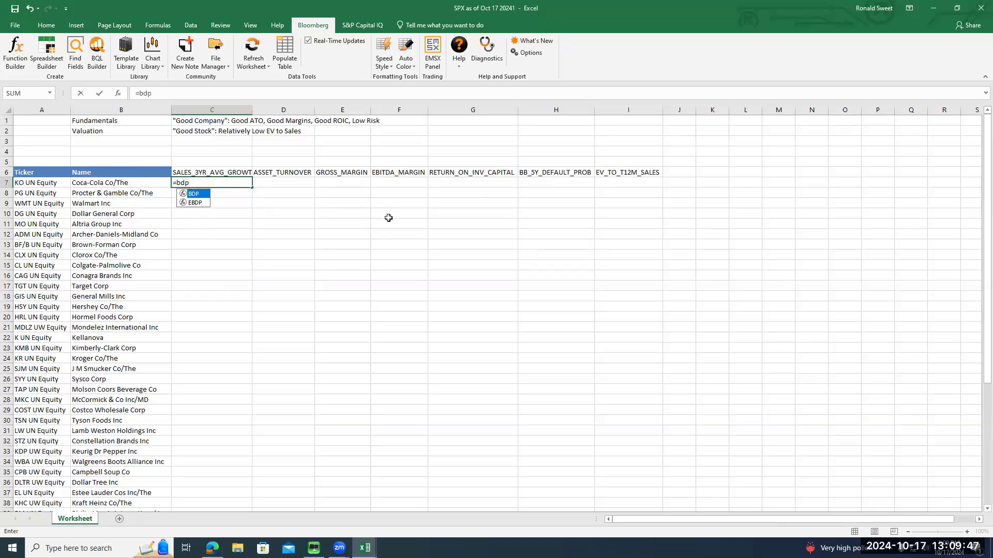
{"action": "type", "text": "("}
{"action": "key", "text": "Left"}
{"action": "key", "text": "Left"}
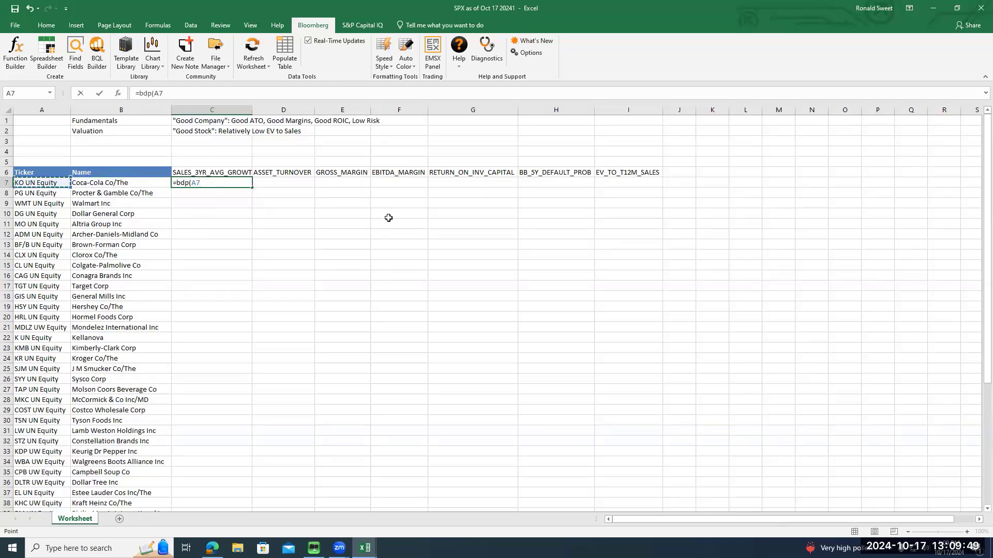
{"action": "key", "text": "F4"}
{"action": "key", "text": "F4"}
{"action": "key", "text": "F4"}
{"action": "left_click", "coordinate": [199, 171]}
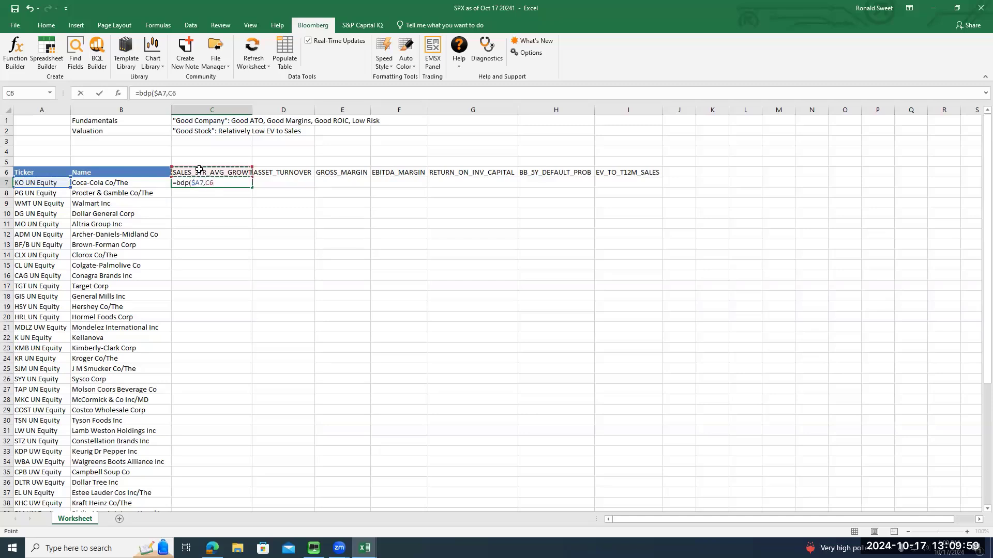
{"action": "key", "text": "F4"}
{"action": "key", "text": "F4"}
{"action": "key", "text": "Return"}
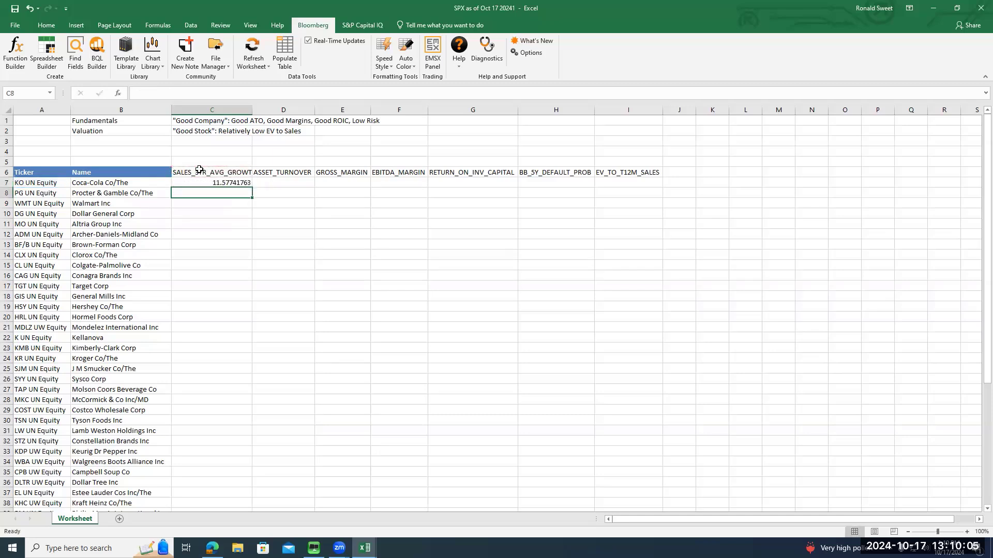
{"action": "key", "text": "Up"}
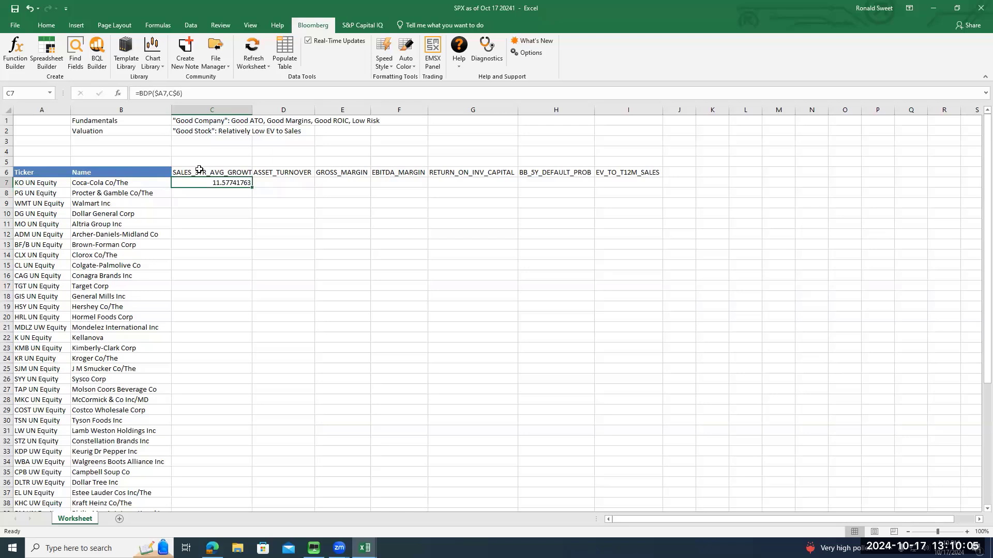
Apply the comma number format to C7 and fill its formula across to I7 and down to row 44.
{"action": "left_click", "coordinate": [46, 27]}
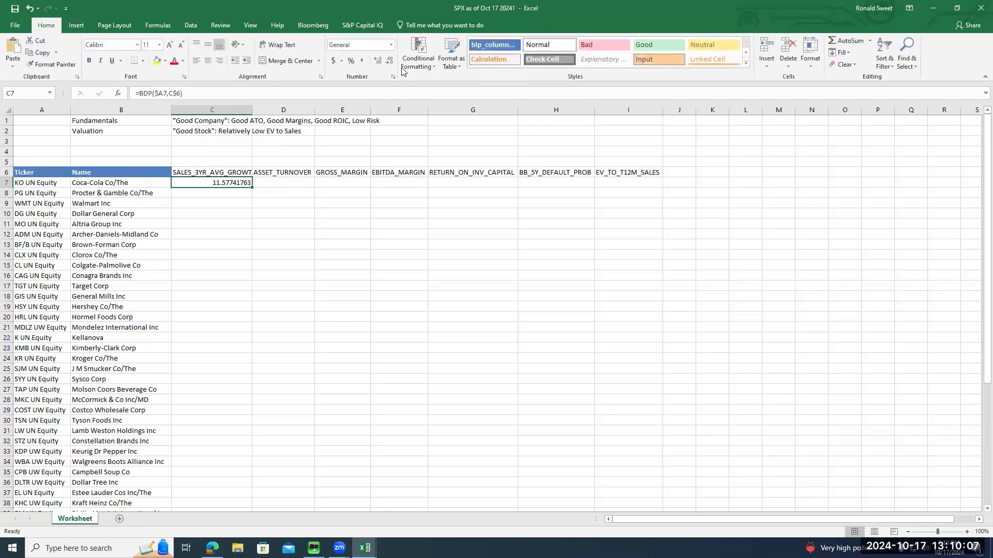
{"action": "left_click", "coordinate": [362, 61]}
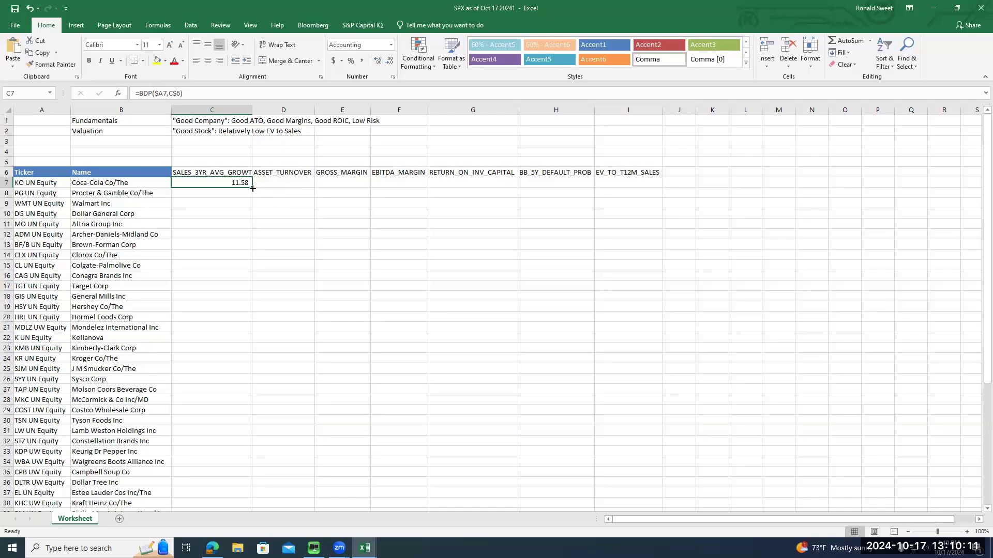
{"action": "left_click_drag", "start_coordinate": [252, 188], "coordinate": [635, 200]}
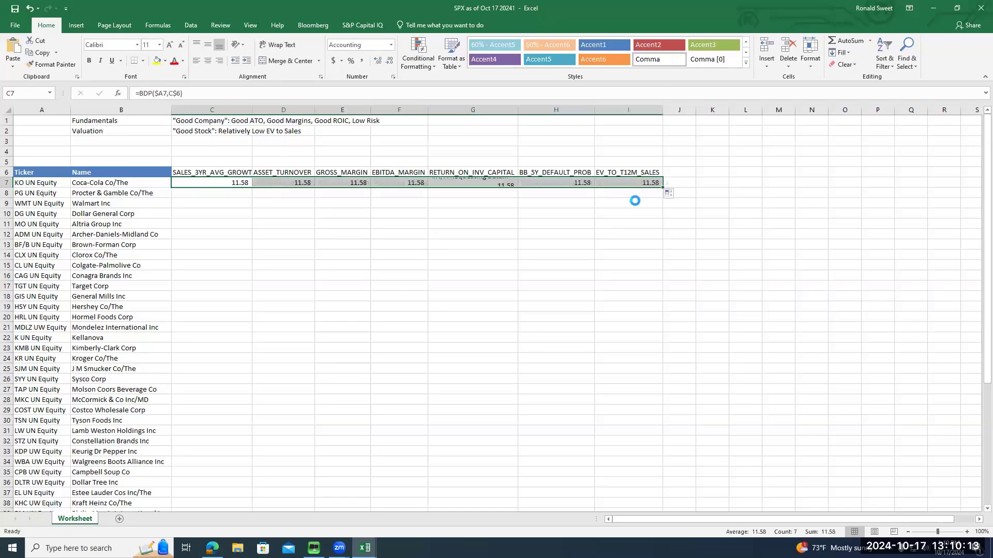
{"action": "double_click", "coordinate": [661, 185]}
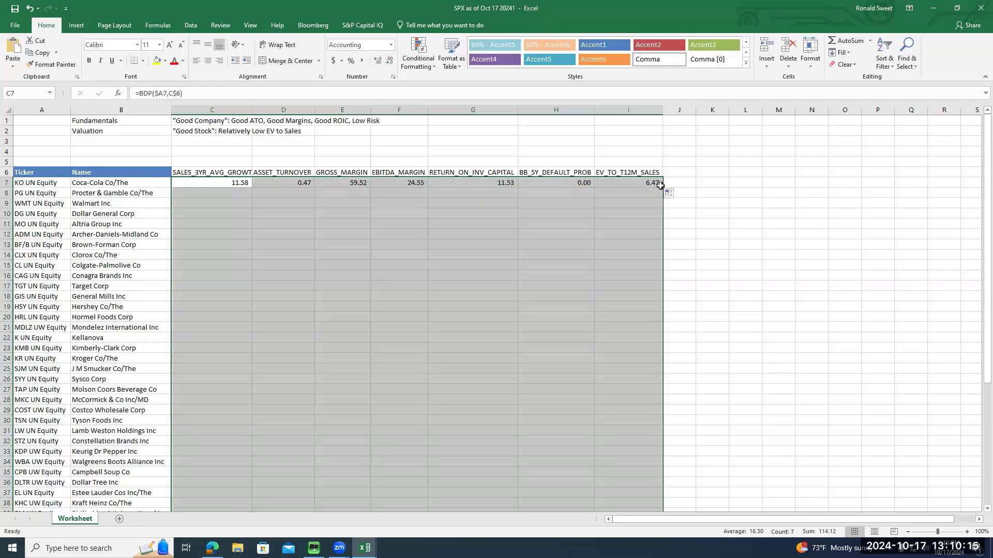
Examine the filled Bloomberg values across all companies, including the margins, return on invested capital and default probability.
{"action": "scroll", "coordinate": [527, 199], "scroll_direction": "down", "scroll_amount": 5}
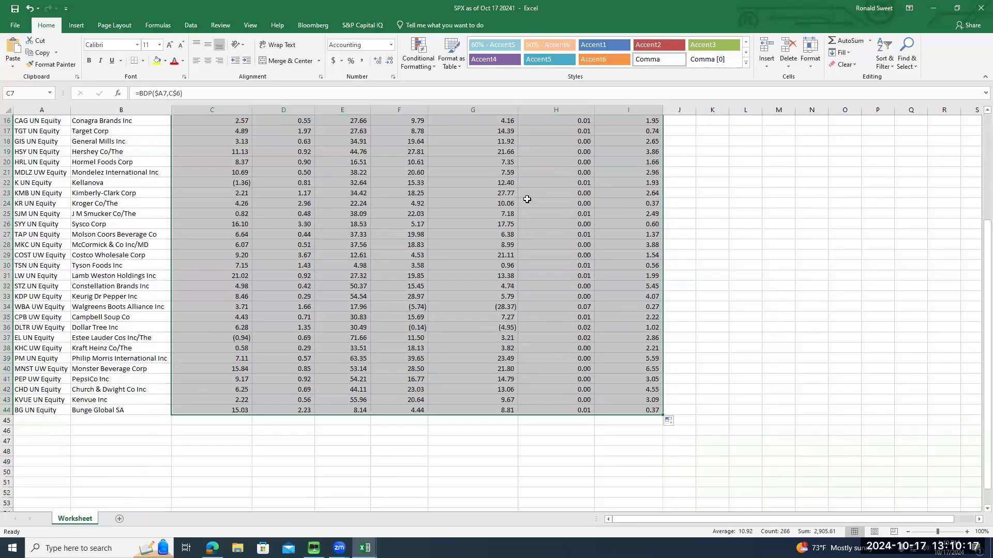
{"action": "scroll", "coordinate": [414, 197], "scroll_direction": "up", "scroll_amount": 5}
{"action": "scroll", "coordinate": [414, 196], "scroll_direction": "down", "scroll_amount": 5}
{"action": "scroll", "coordinate": [413, 200], "scroll_direction": "up", "scroll_amount": 4}
{"action": "scroll", "coordinate": [413, 201], "scroll_direction": "up", "scroll_amount": 1}
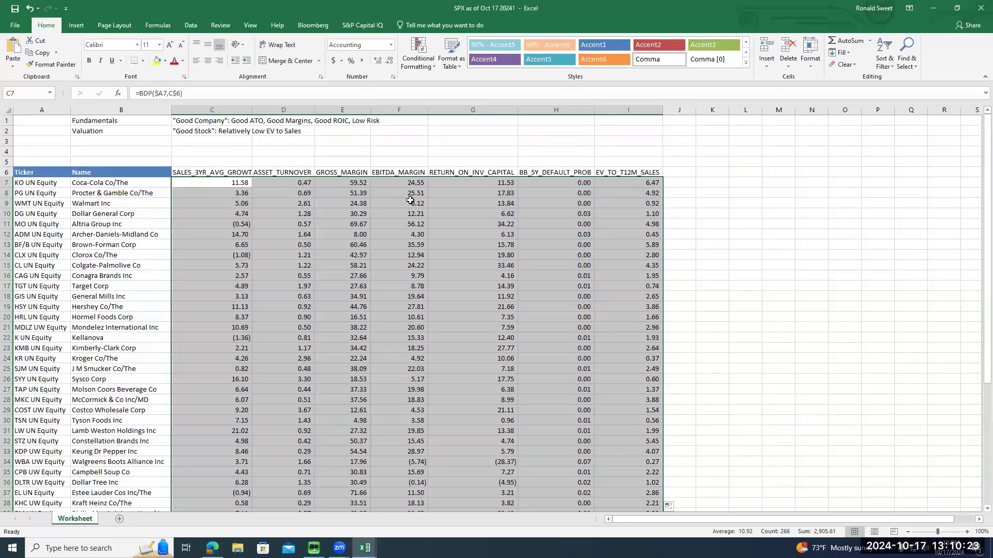
{"action": "left_click", "coordinate": [364, 172]}
{"action": "left_click", "coordinate": [420, 173]}
{"action": "left_click", "coordinate": [448, 173]}
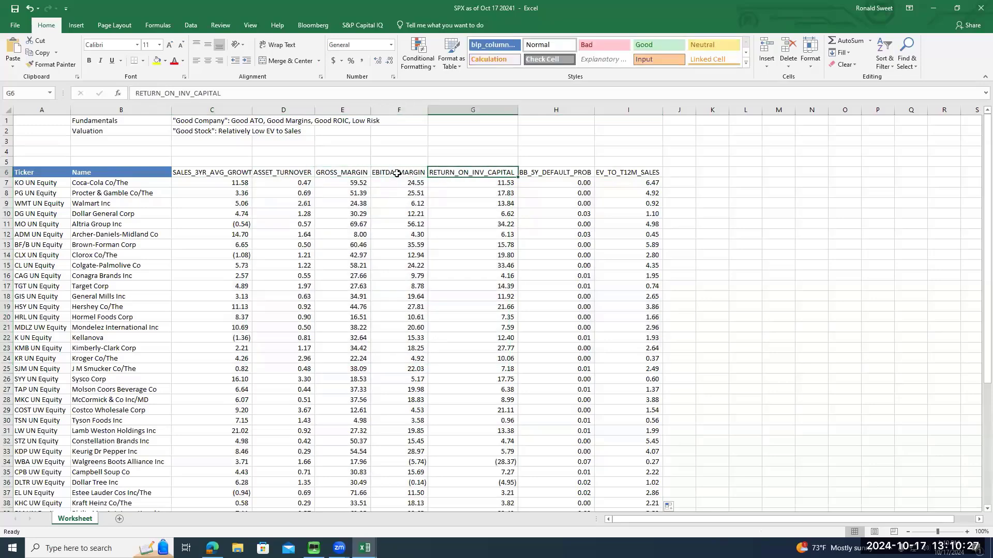
{"action": "left_click", "coordinate": [397, 173]}
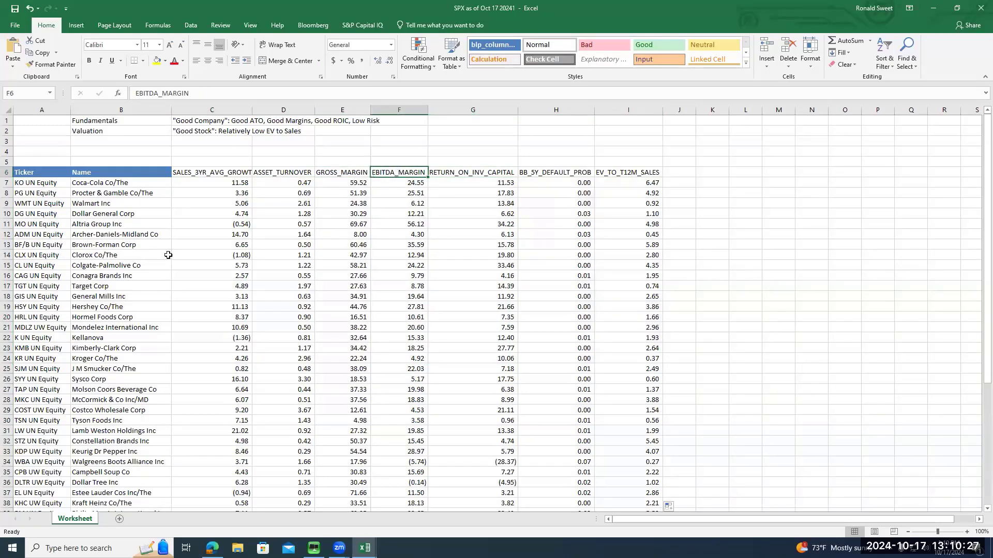
{"action": "left_click", "coordinate": [7, 254]}
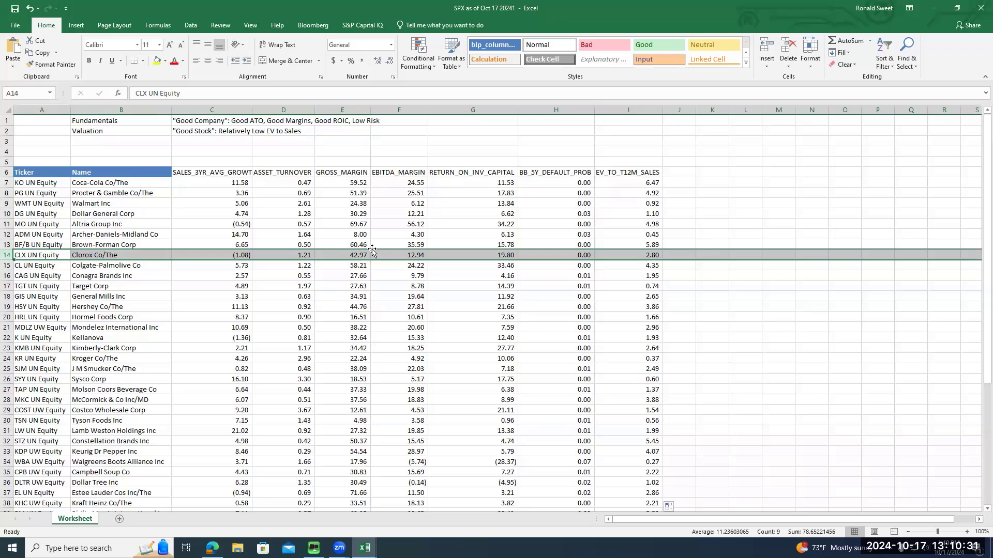
{"action": "left_click", "coordinate": [474, 223]}
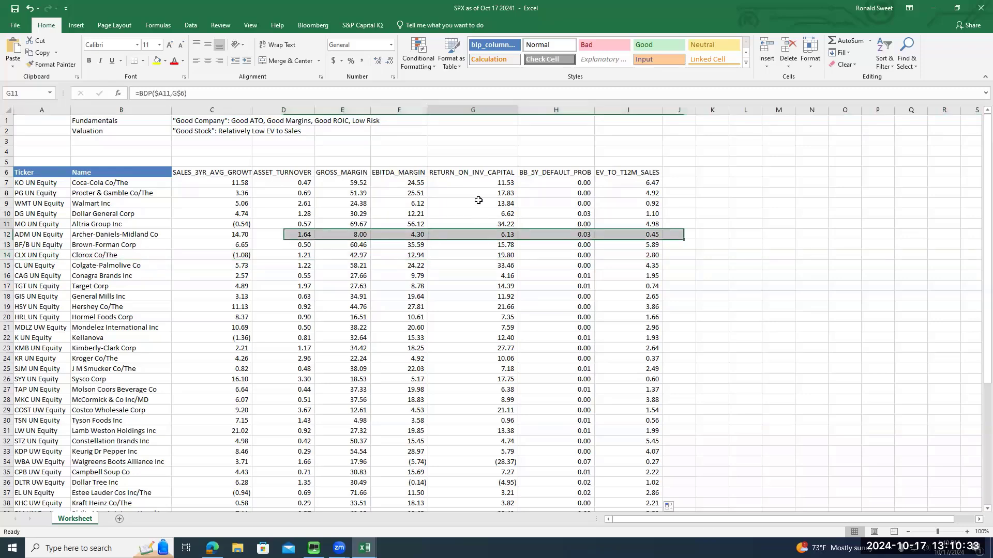
{"action": "left_click", "coordinate": [582, 183]}
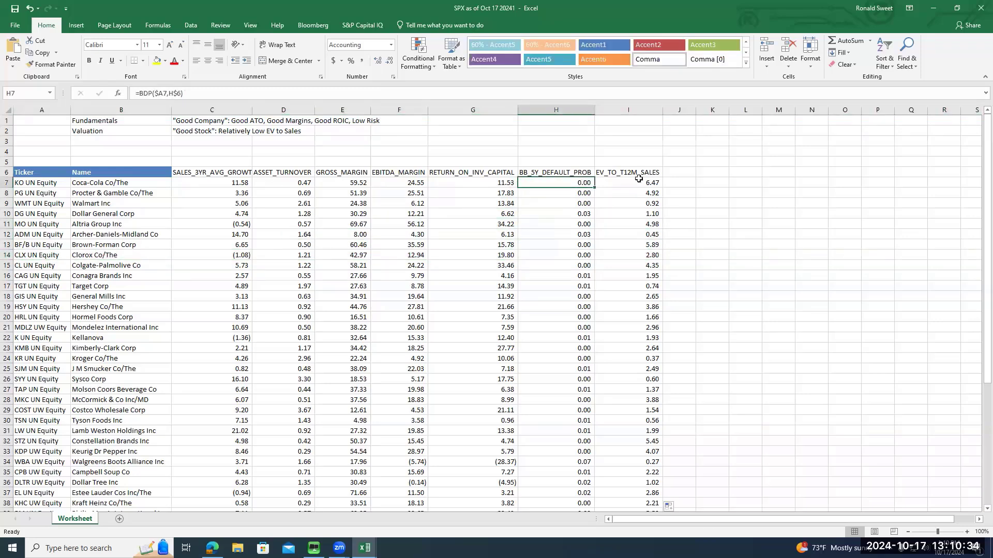
Enter the label Ranking in cell J4 above the empty area beside the data.
{"action": "left_click", "coordinate": [687, 171]}
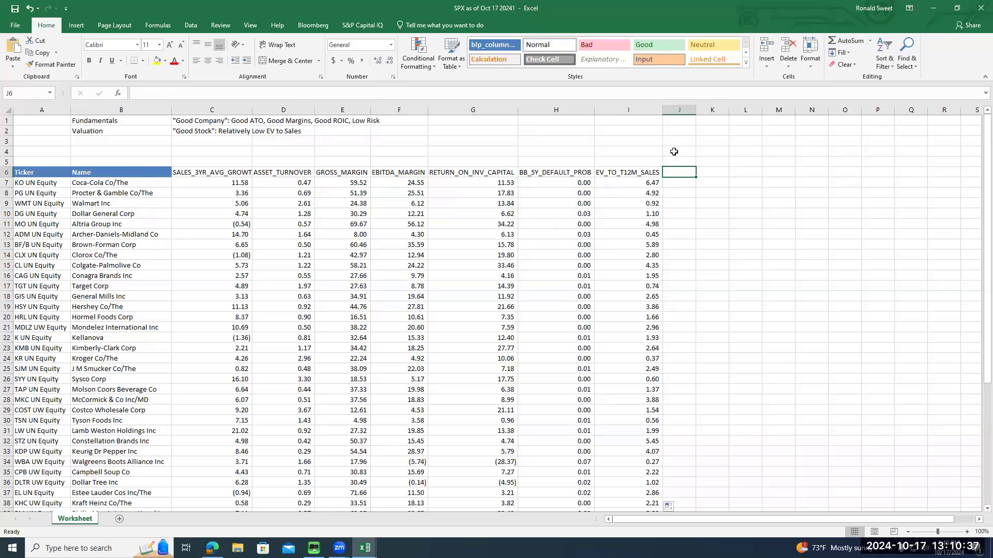
{"action": "left_click", "coordinate": [674, 151]}
{"action": "type", "text": "Ranking"}
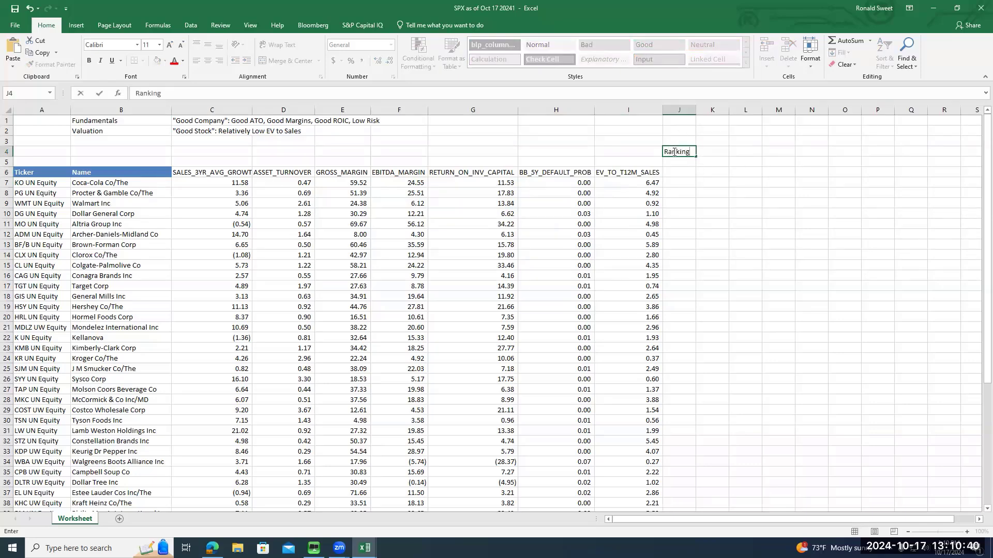
{"action": "key", "text": "Return"}
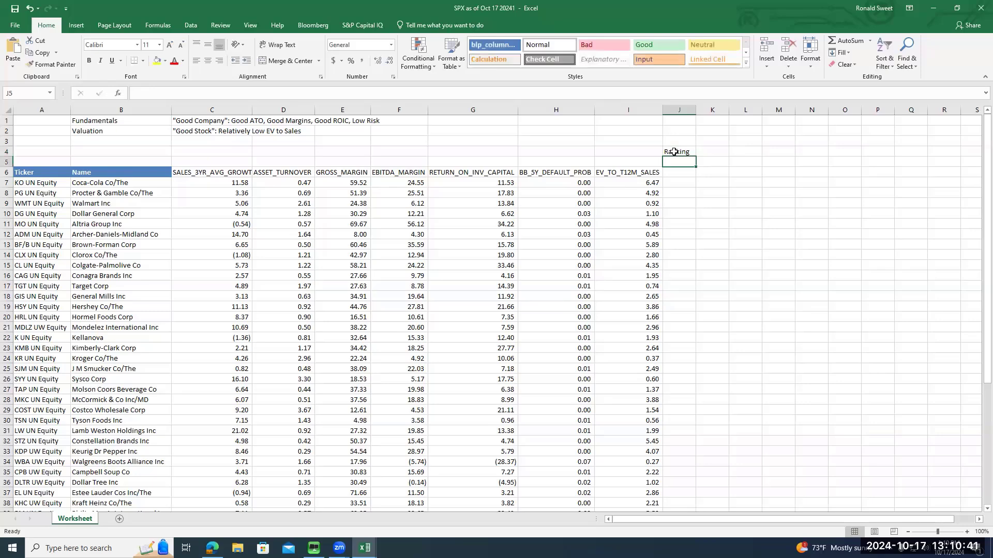
Link cell J6 to the sales growth header with the formula =C6.
{"action": "key", "text": "Return"}
{"action": "type", "text": "="}
{"action": "key", "text": "Left"}
{"action": "key", "text": "Left"}
{"action": "key", "text": "Left"}
{"action": "key", "text": "Left"}
{"action": "key", "text": "Left"}
{"action": "key", "text": "Left"}
{"action": "key", "text": "Left"}
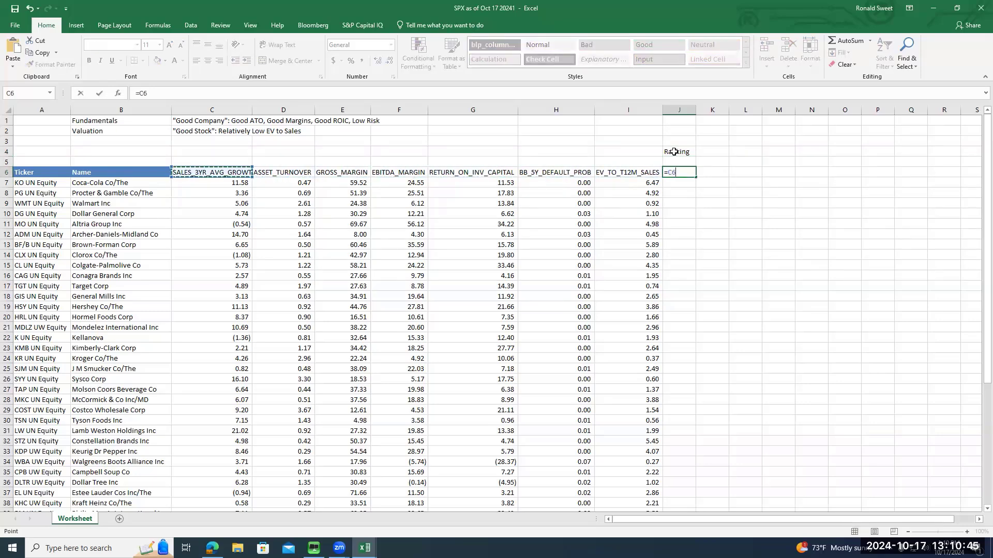
{"action": "key", "text": "ctrl+Return"}
Copy the header link in J6 across to P6 so the ranking section repeats all seven field names.
{"action": "key", "text": "ctrl+c"}
{"action": "key", "text": "shift+Right"}
{"action": "key", "text": "shift+Right"}
{"action": "key", "text": "shift+Right"}
{"action": "key", "text": "shift+Right"}
{"action": "key", "text": "shift+Right"}
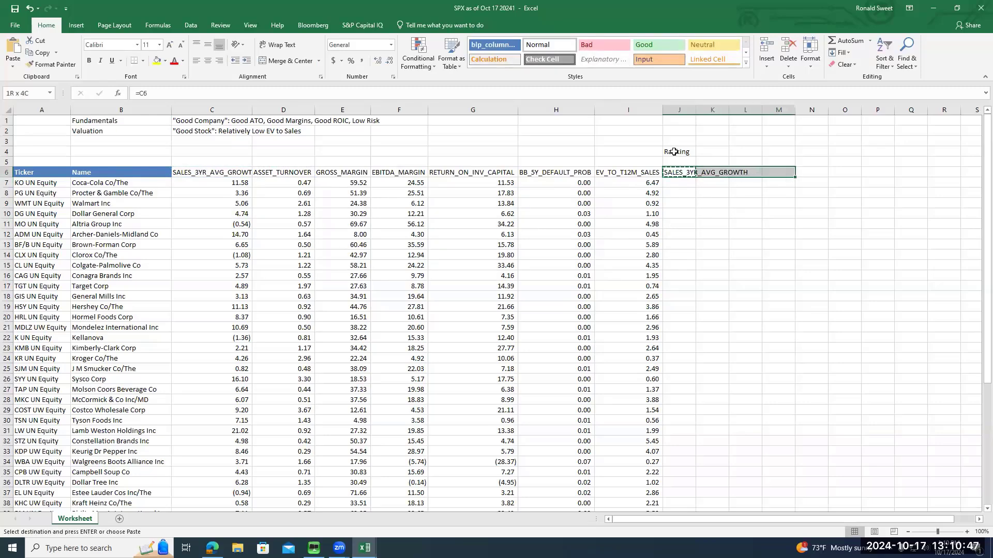
{"action": "key", "text": "shift+Right"}
{"action": "key", "text": "Return"}
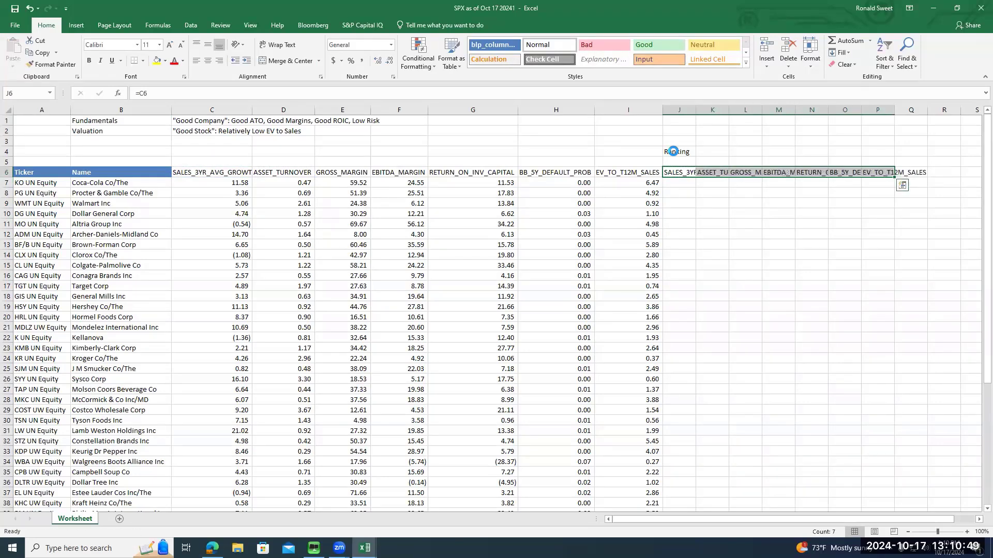
Autofit columns J through Q to the ranking section's header names.
{"action": "left_click", "coordinate": [679, 109]}
{"action": "left_click_drag", "start_coordinate": [848, 107], "coordinate": [911, 108]}
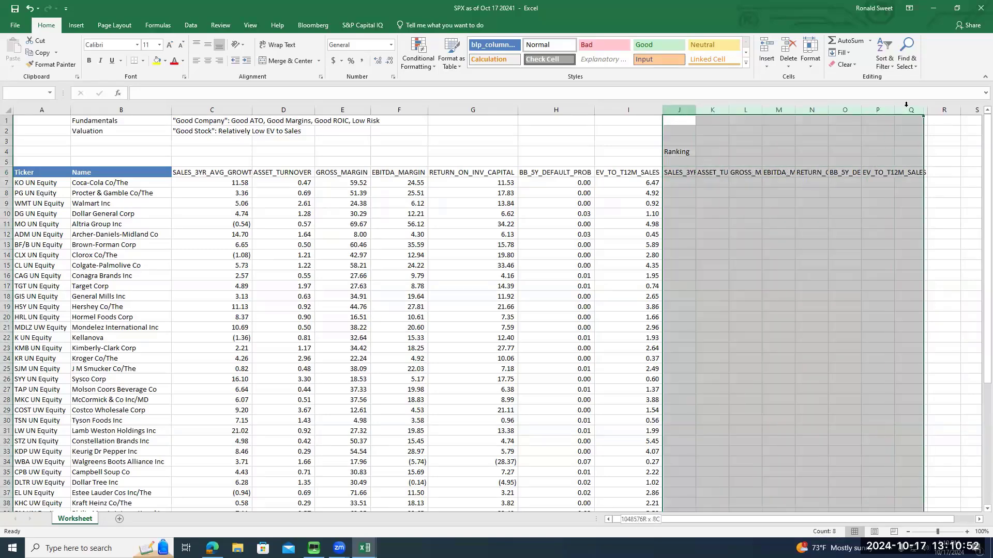
{"action": "double_click", "coordinate": [696, 107]}
{"action": "left_click", "coordinate": [723, 176]}
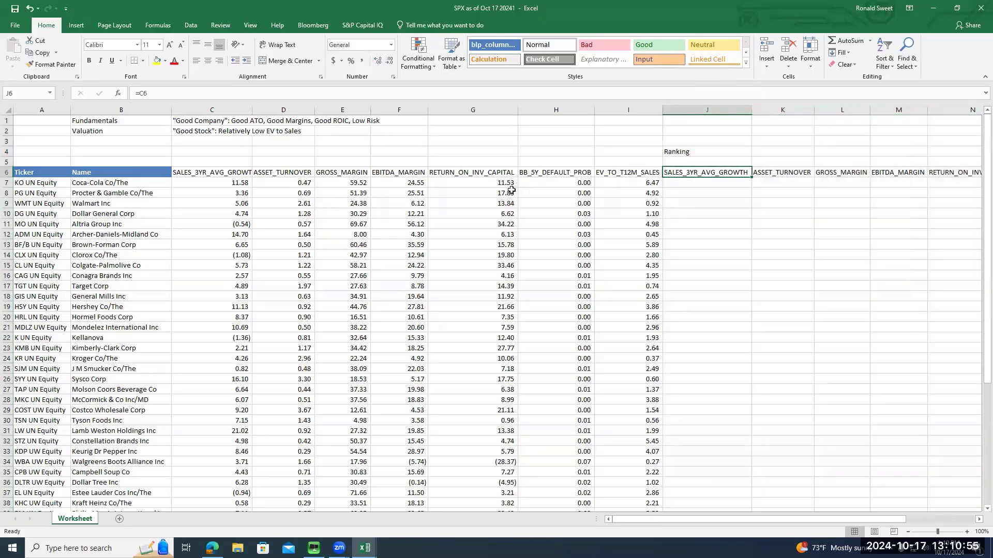
{"action": "left_click", "coordinate": [406, 173]}
{"action": "left_click", "coordinate": [348, 173]}
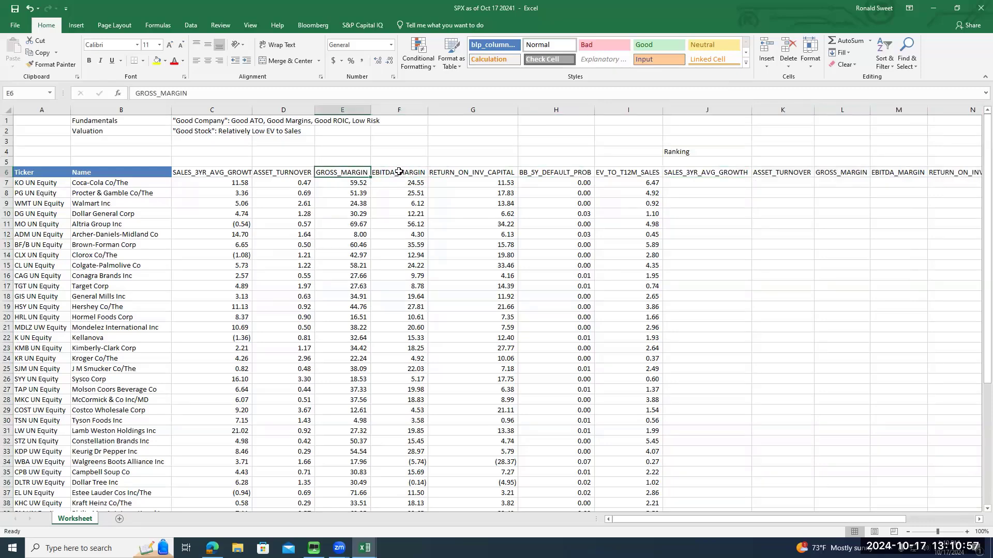
{"action": "left_click", "coordinate": [400, 172]}
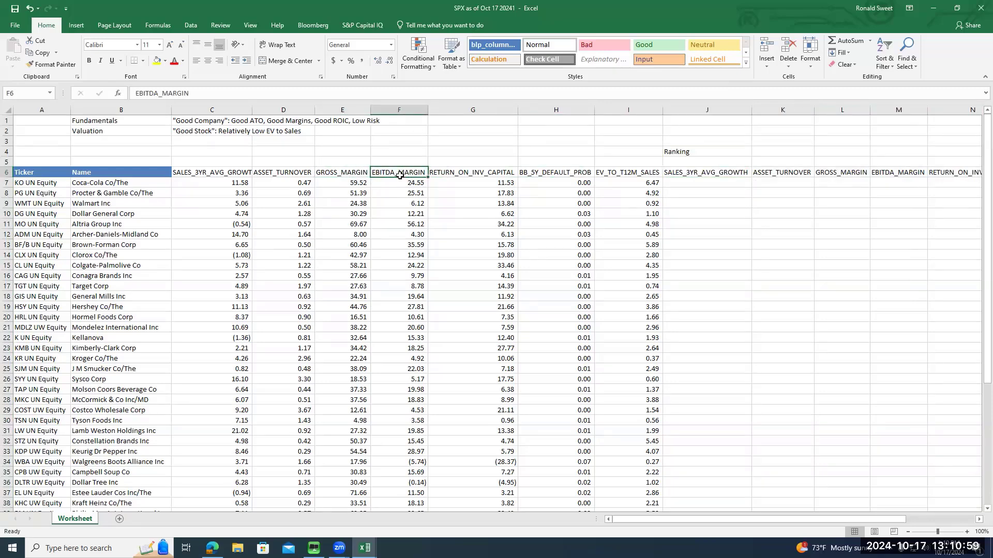
{"action": "left_click", "coordinate": [889, 173]}
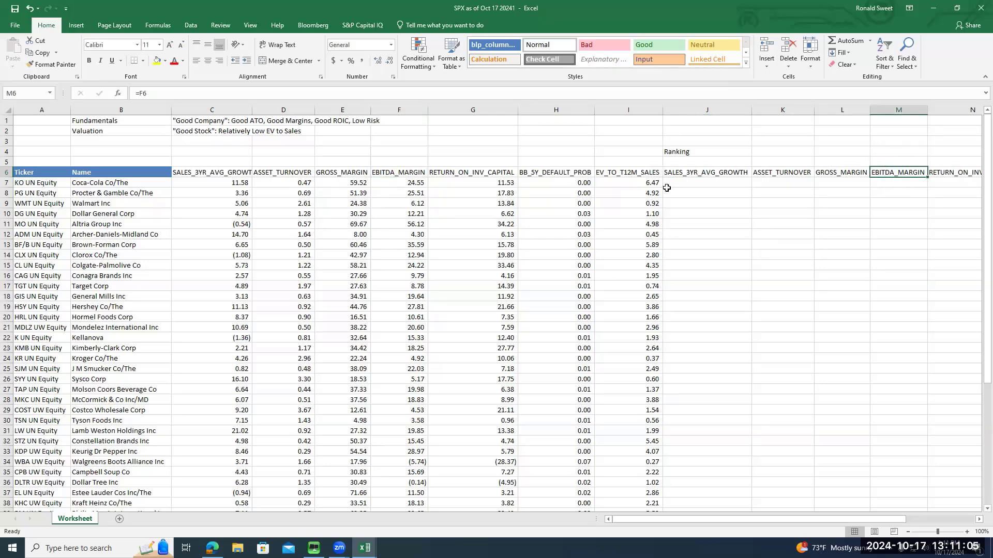
Turn the Coca-Cola sales growth formula in C7 into visible text reading =BDP($A7,C$6).
{"action": "left_click", "coordinate": [683, 182]}
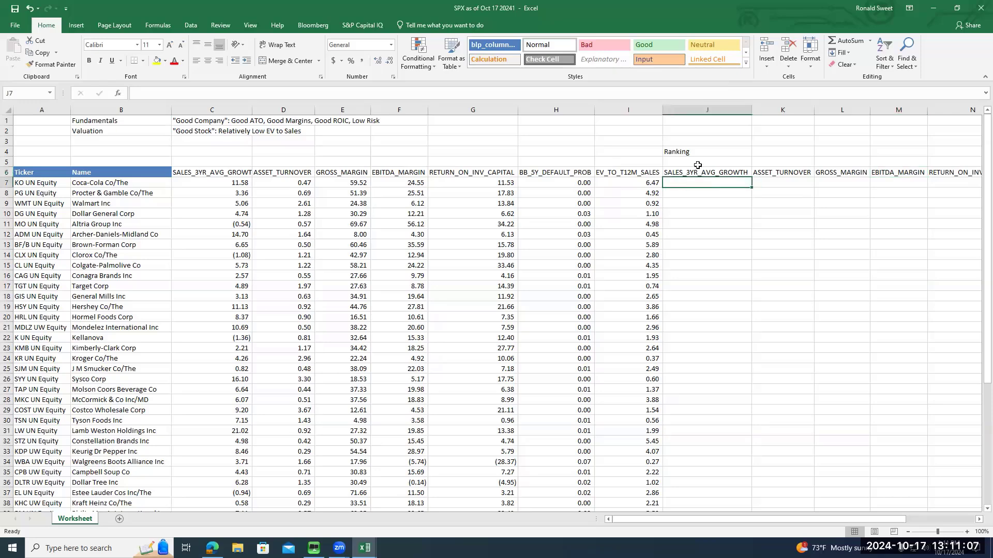
{"action": "key", "text": "Left"}
{"action": "key", "text": "Left"}
{"action": "key", "text": "Left"}
{"action": "key", "text": "Left"}
{"action": "key", "text": "Left"}
{"action": "key", "text": "Left"}
{"action": "key", "text": "Left"}
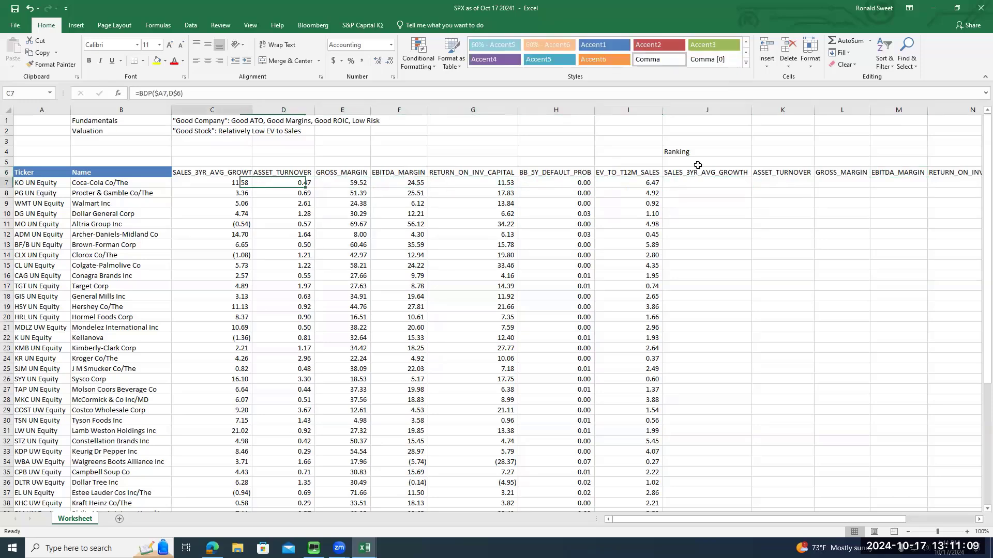
{"action": "key", "text": "F2"}
{"action": "key", "text": "Return"}
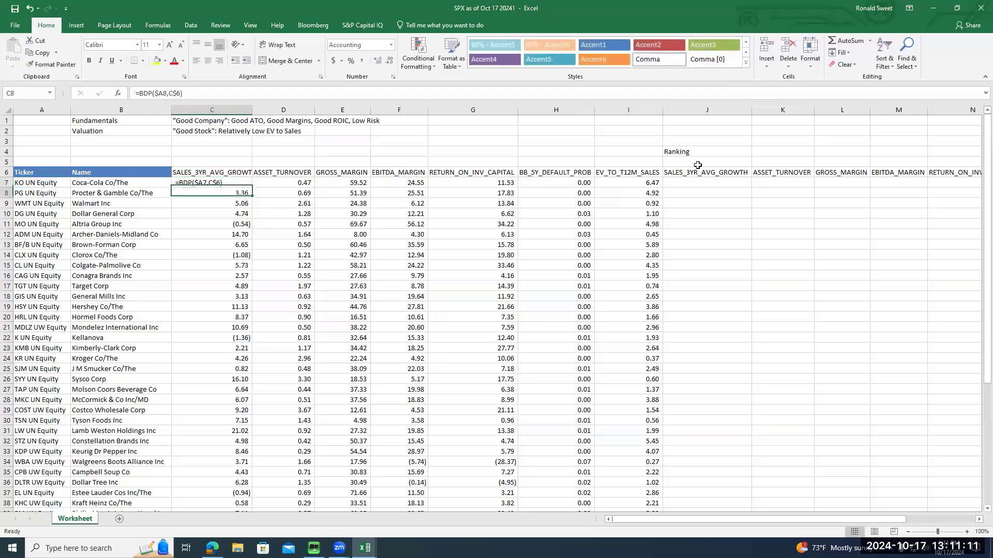
{"action": "key", "text": "ctrl+c"}
{"action": "key", "text": "Up"}
{"action": "key", "text": "Up"}
{"action": "key", "text": "ctrl+v"}
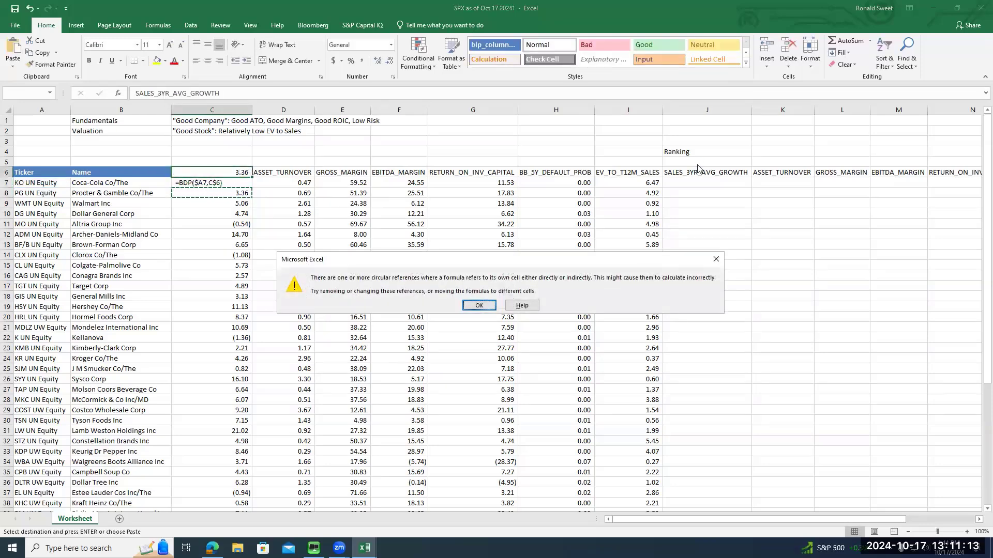
{"action": "left_click", "coordinate": [715, 259]}
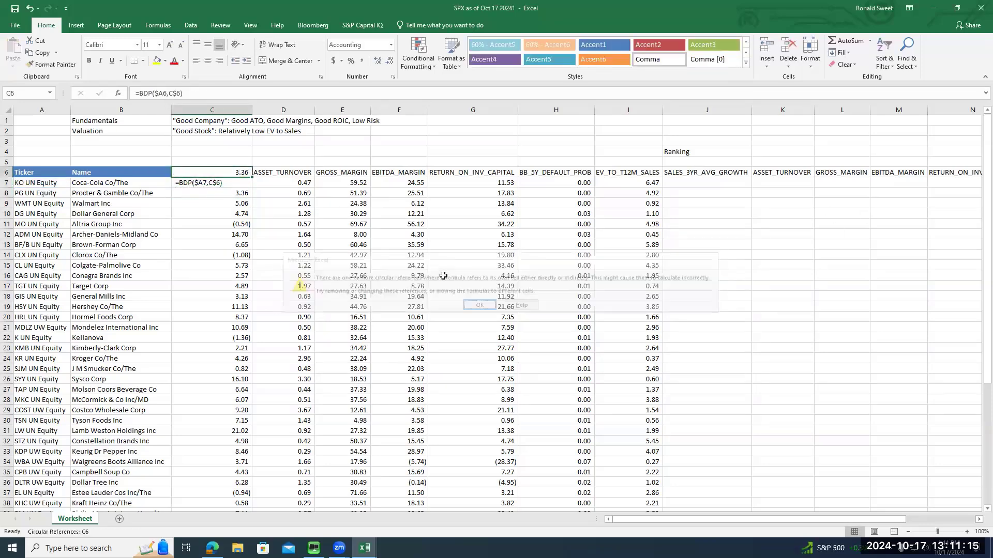
{"action": "key", "text": "ctrl+z"}
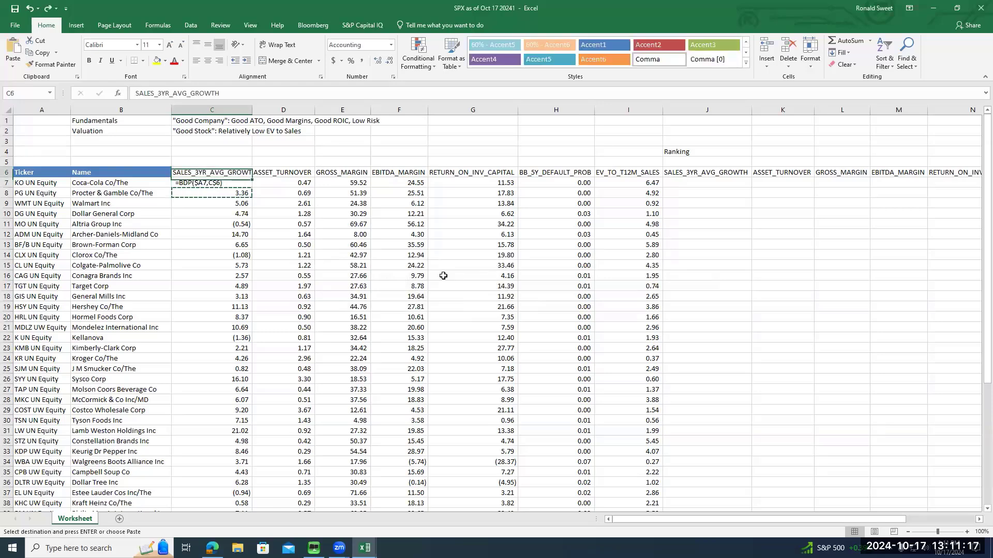
Copy the formula text from C7 into C5 above the sales growth header.
{"action": "key", "text": "ctrl+c"}
{"action": "key", "text": "Up"}
{"action": "key", "text": "Up"}
{"action": "key", "text": "Return"}
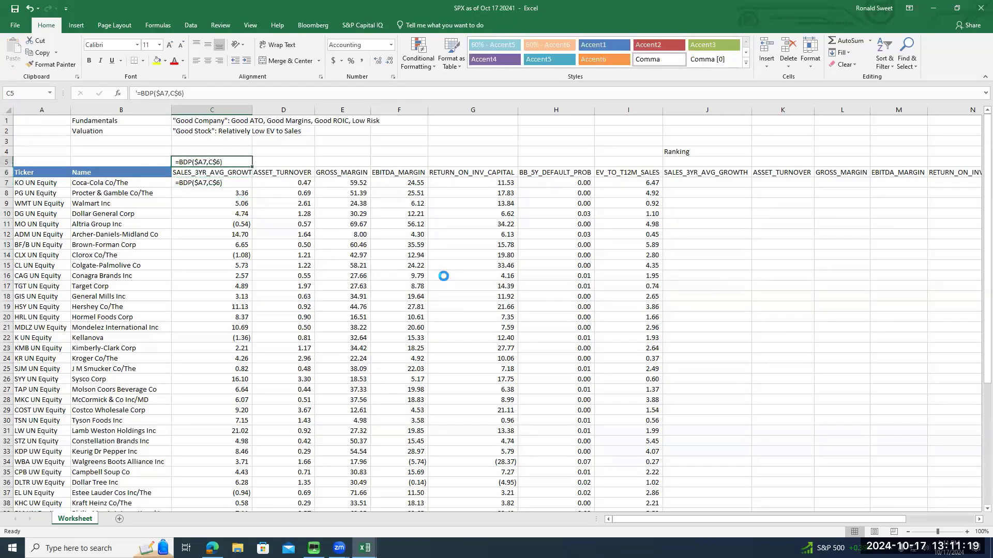
Restore C7 to a live formula by removing its leading apostrophe.
{"action": "key", "text": "Down"}
{"action": "key", "text": "Down"}
{"action": "key", "text": "F2"}
{"action": "key", "text": "Home"}
{"action": "key", "text": "Delete"}
{"action": "key", "text": "ctrl+Return"}
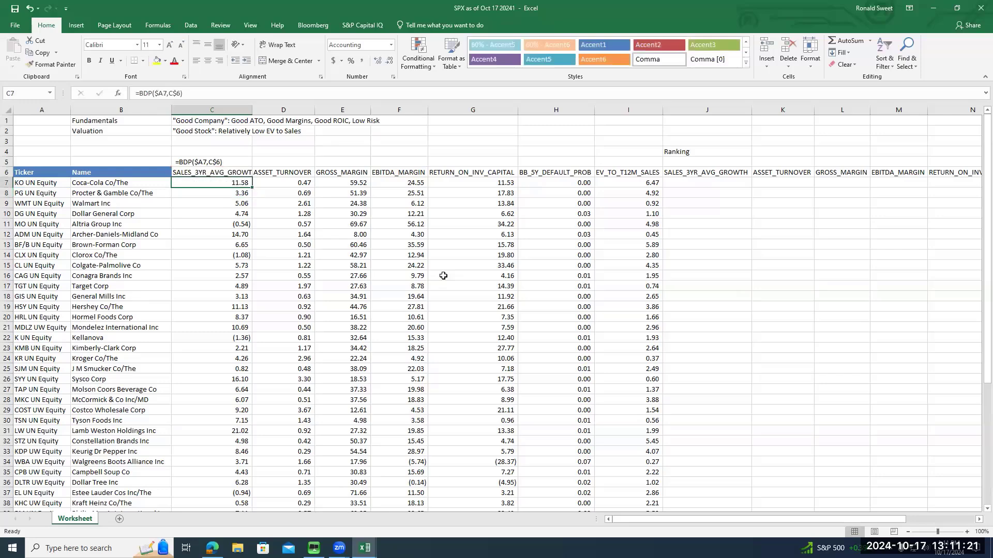
Enter =RANK(C7,C$7:C$44) in J7 to rank Coca-Cola's sales growth, locking only the rows of the range.
{"action": "key", "text": "Right"}
{"action": "key", "text": "Right"}
{"action": "key", "text": "Right"}
{"action": "key", "text": "Right"}
{"action": "key", "text": "Right"}
{"action": "key", "text": "Right"}
{"action": "key", "text": "Right"}
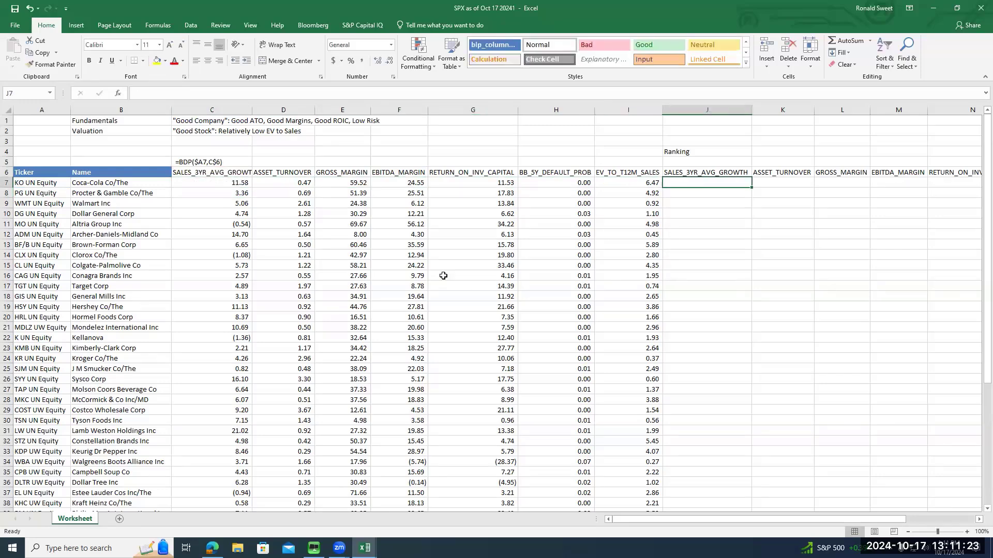
{"action": "type", "text": "=rank("}
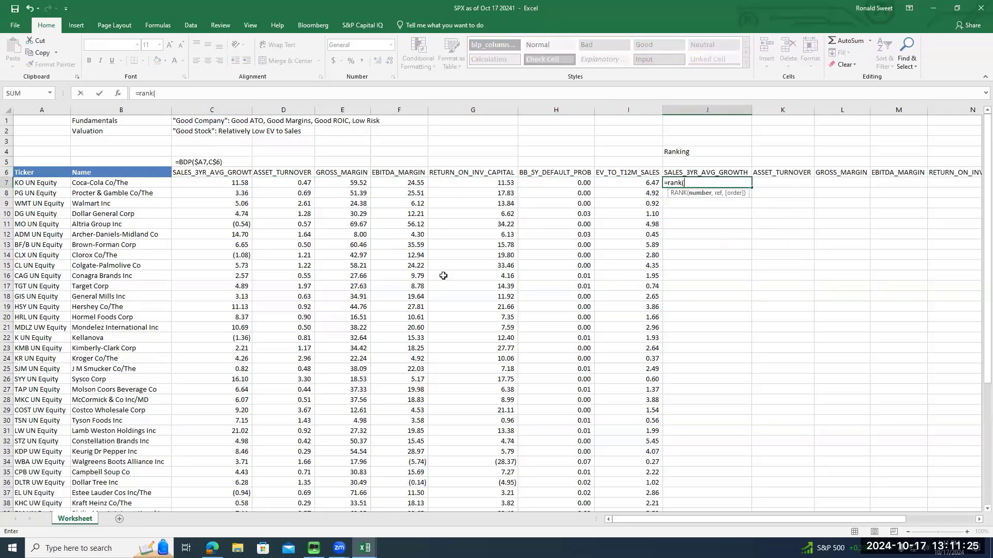
{"action": "key", "text": "Left"}
{"action": "key", "text": "Left"}
{"action": "key", "text": "Left"}
{"action": "key", "text": "Left"}
{"action": "key", "text": "Left"}
{"action": "key", "text": "Left"}
{"action": "key", "text": "Left"}
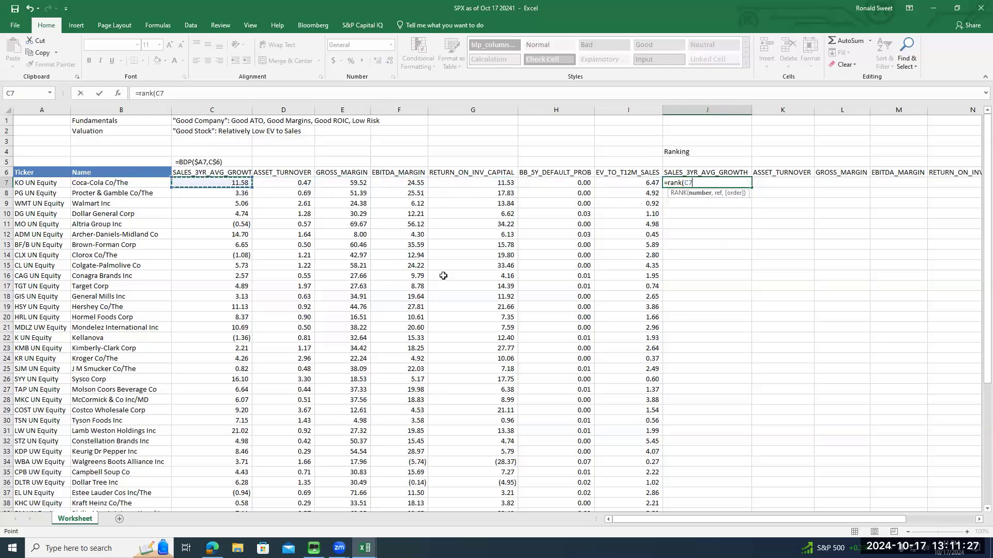
{"action": "type", "text": ","}
{"action": "key", "text": "Left"}
{"action": "key", "text": "Left"}
{"action": "key", "text": "Left"}
{"action": "key", "text": "Left"}
{"action": "key", "text": "Left"}
{"action": "key", "text": "Left"}
{"action": "key", "text": "Left"}
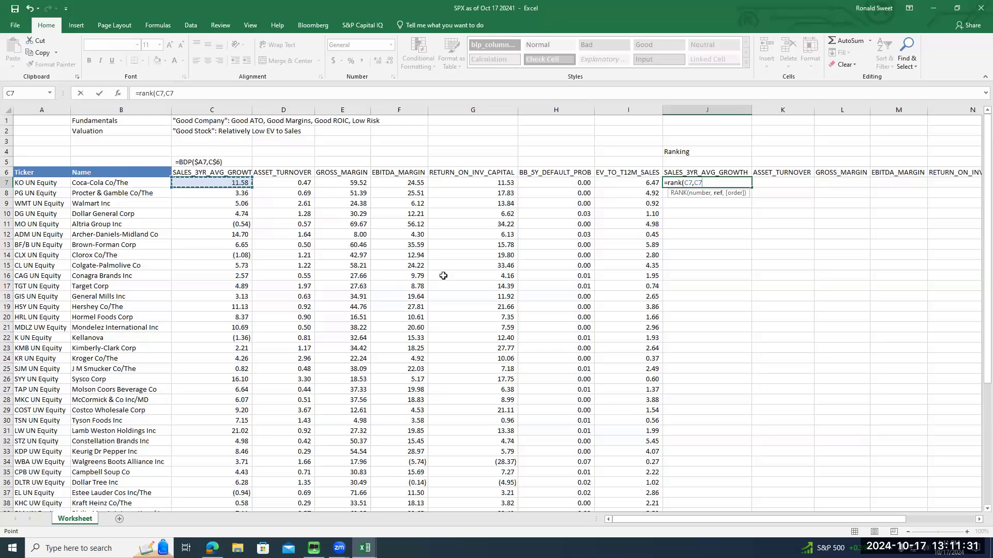
{"action": "key", "text": "ctrl+shift+Down"}
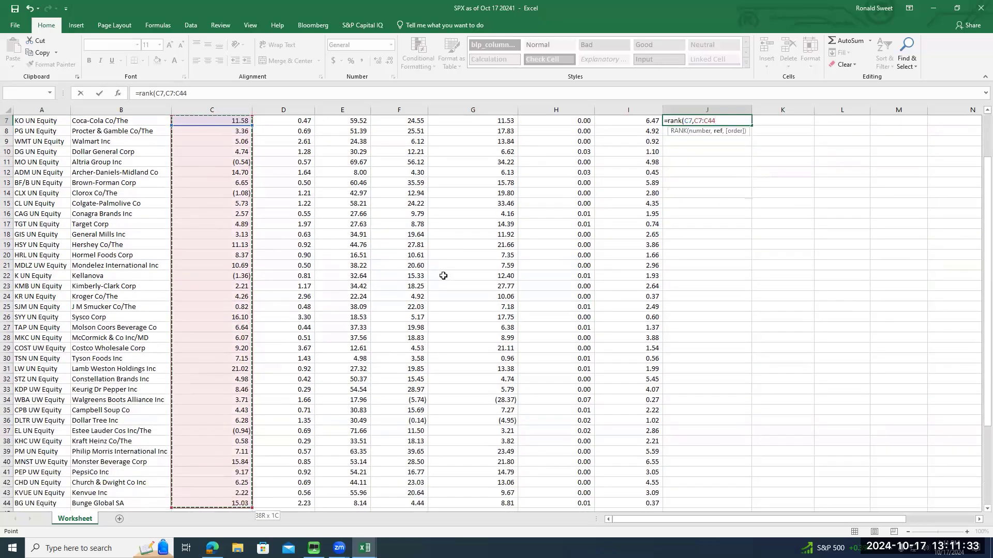
{"action": "key", "text": "F4"}
{"action": "key", "text": "F4"}
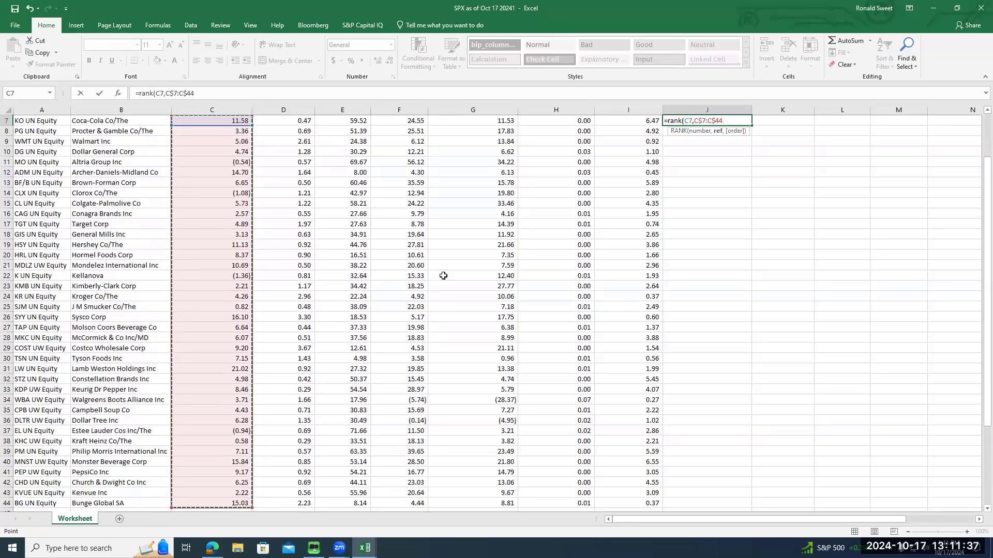
{"action": "type", "text": ")"}
{"action": "key", "text": "ctrl+Return"}
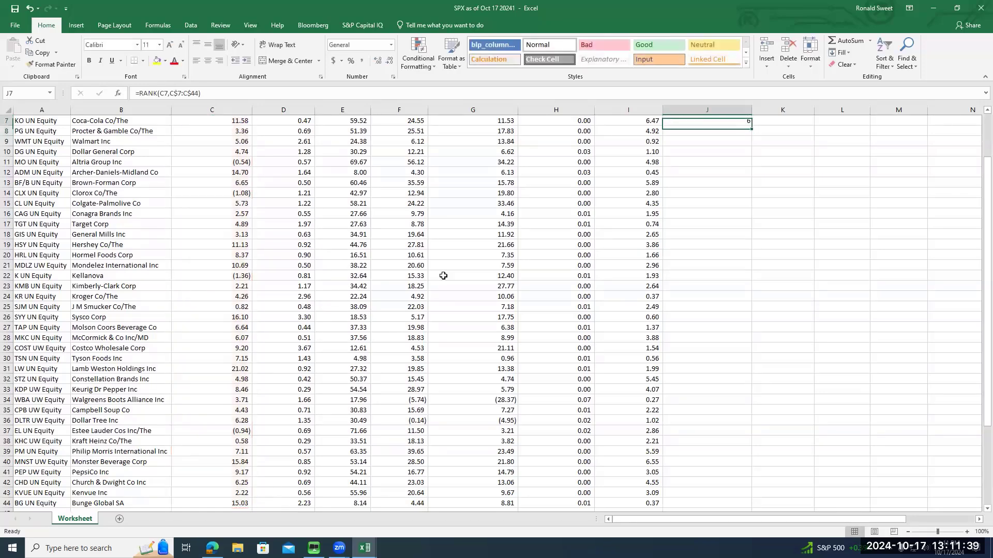
Compare the sales growth rank in J7 with Coca-Cola's growth value in C7 and the other companies' figures.
{"action": "scroll", "coordinate": [443, 276], "scroll_direction": "up", "scroll_amount": 2}
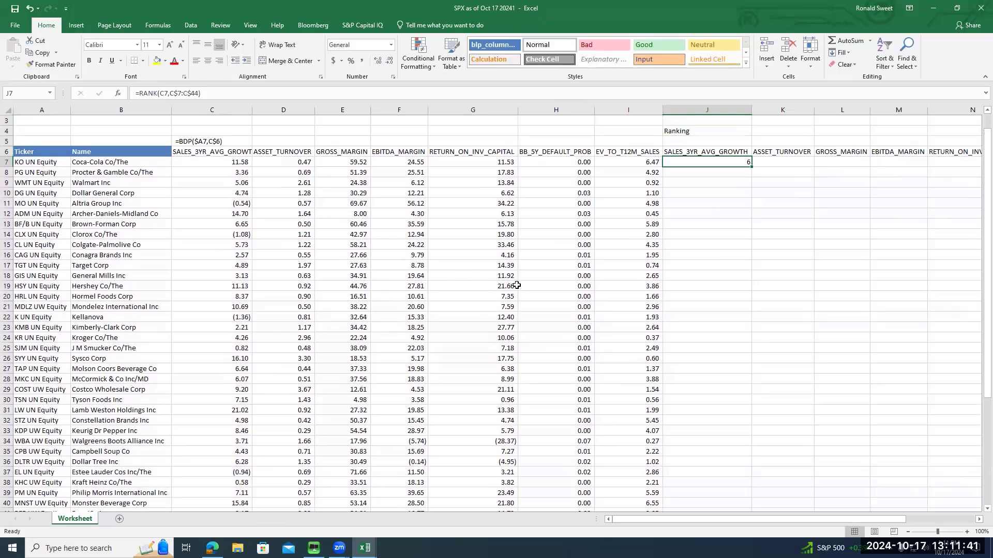
{"action": "scroll", "coordinate": [516, 285], "scroll_direction": "up", "scroll_amount": 3}
{"action": "key", "text": "Left"}
{"action": "key", "text": "Up"}
{"action": "key", "text": "Up"}
{"action": "key", "text": "Up"}
{"action": "key", "text": "Right"}
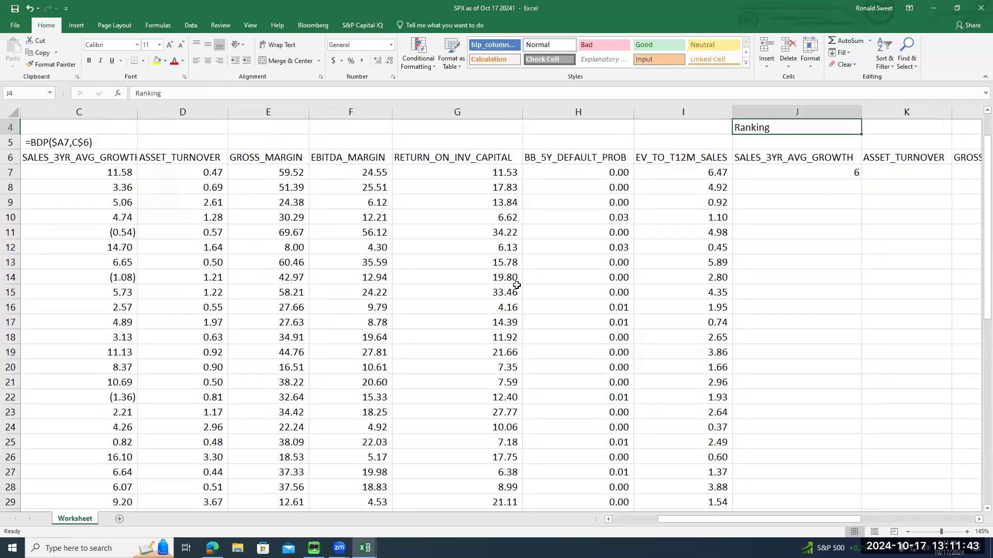
{"action": "key", "text": "Right"}
{"action": "key", "text": "Down"}
{"action": "key", "text": "Down"}
{"action": "key", "text": "Left"}
{"action": "key", "text": "Down"}
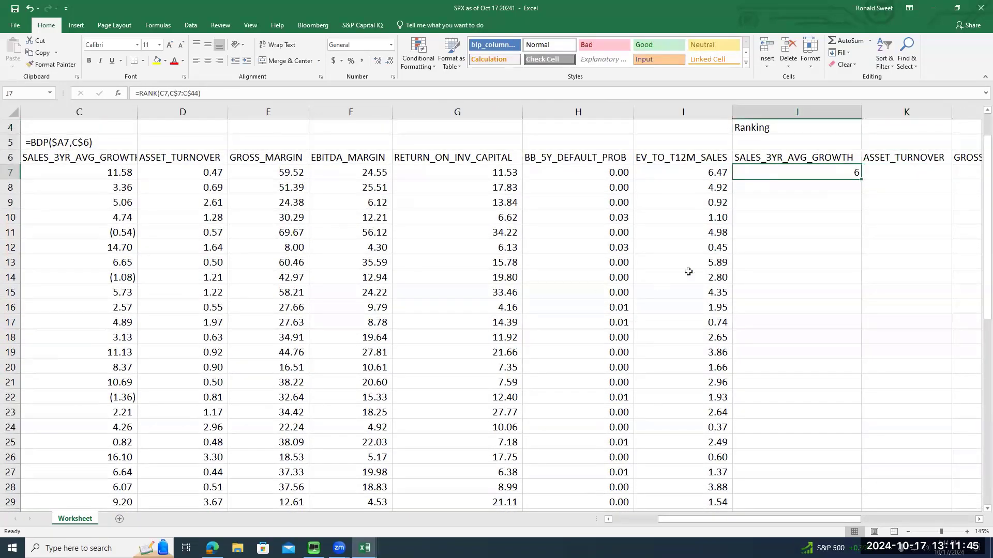
{"action": "key", "text": "Left"}
{"action": "key", "text": "Left"}
{"action": "key", "text": "Left"}
{"action": "key", "text": "Left"}
{"action": "key", "text": "Left"}
{"action": "key", "text": "Left"}
{"action": "key", "text": "Left"}
{"action": "key", "text": "Left"}
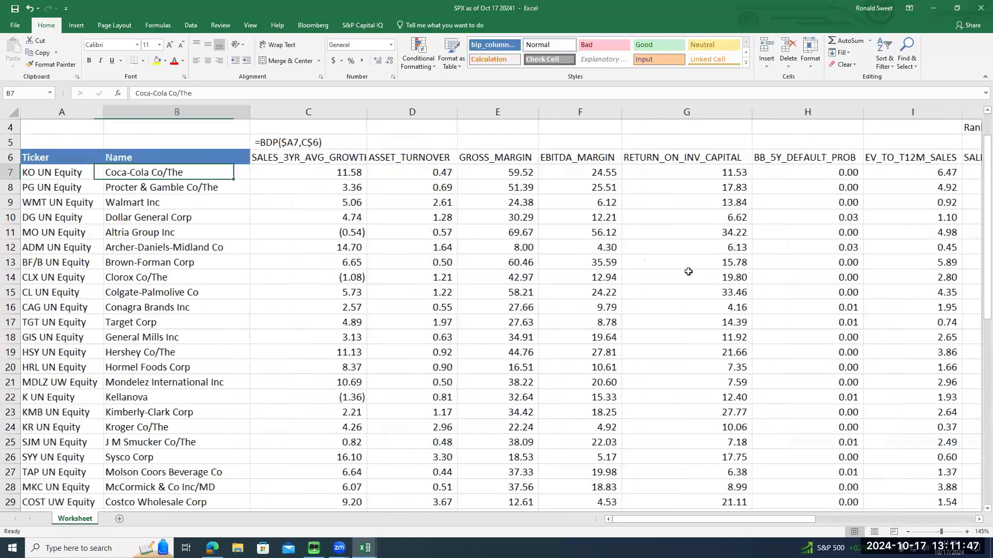
{"action": "key", "text": "Right"}
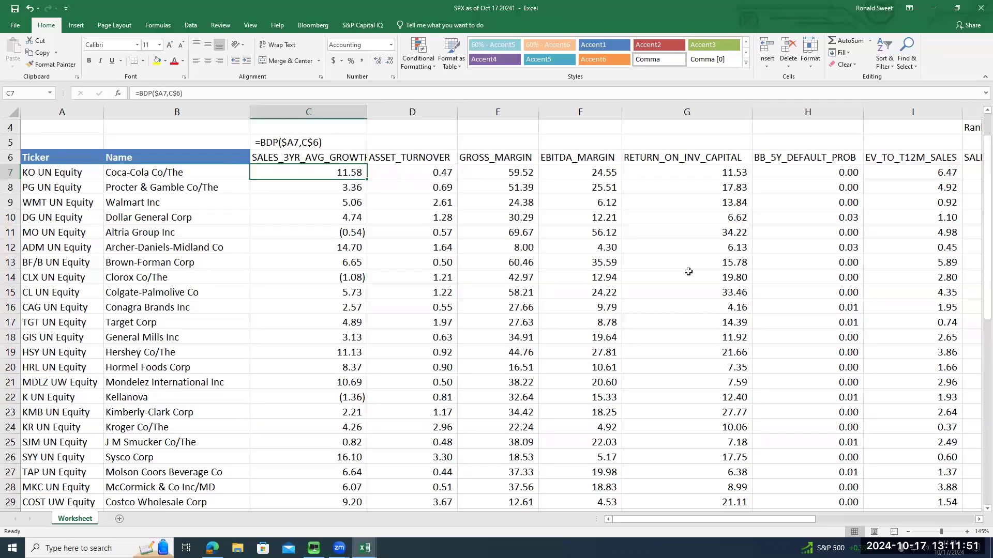
{"action": "scroll", "coordinate": [577, 190], "scroll_direction": "down", "scroll_amount": 2}
{"action": "scroll", "coordinate": [621, 194], "scroll_direction": "up", "scroll_amount": 1}
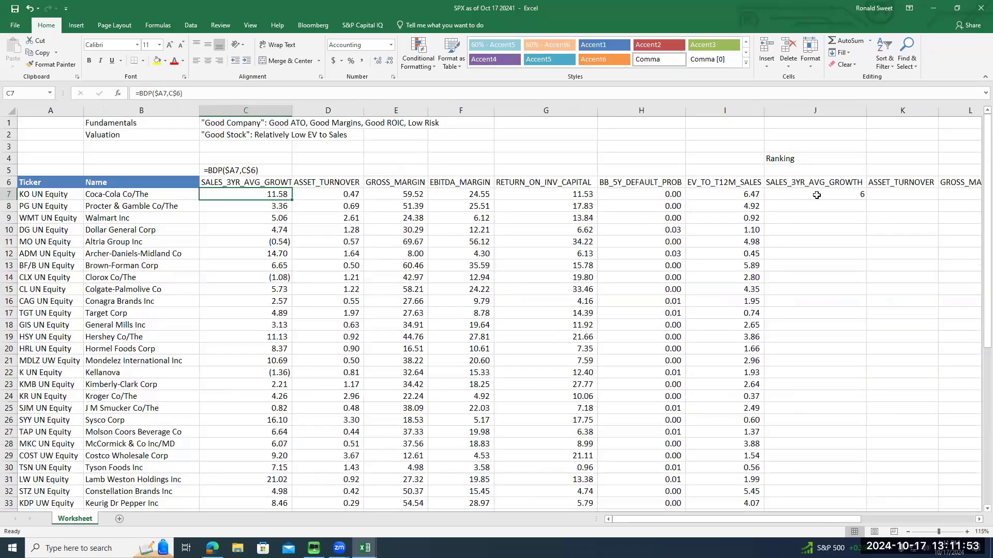
Fill the rank formula in J7 down to row 44 and copy the ranking column across through column P.
{"action": "left_click", "coordinate": [843, 195]}
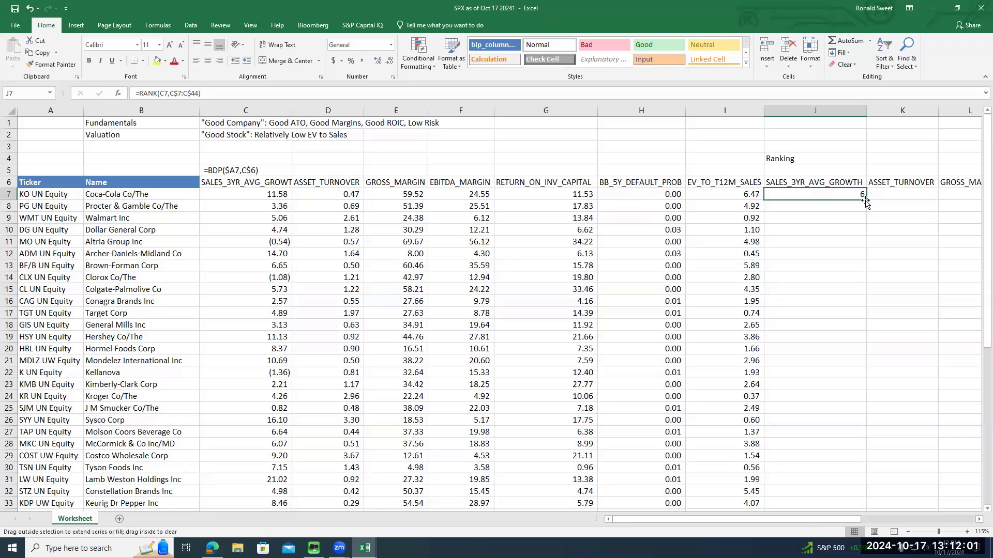
{"action": "double_click", "coordinate": [865, 200]}
{"action": "key", "text": "ctrl+c"}
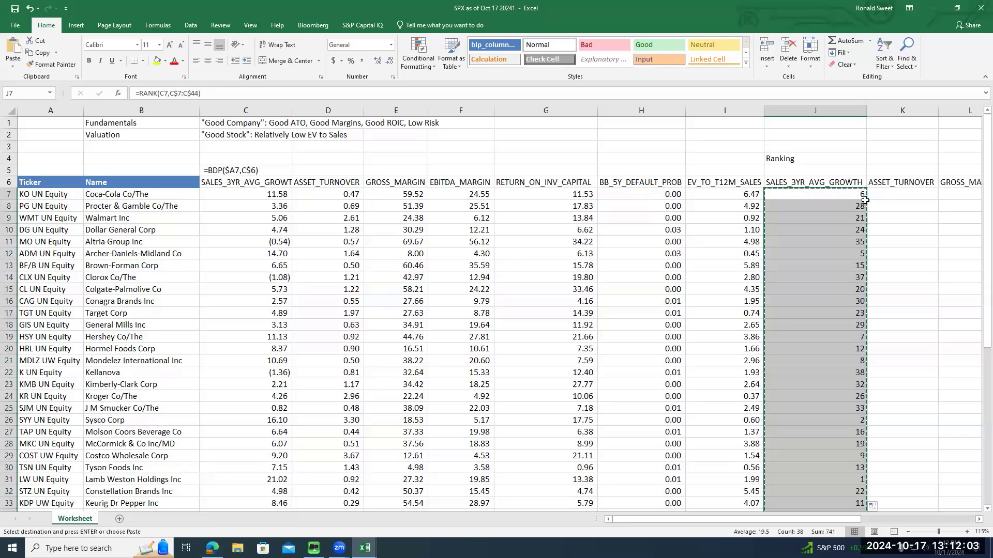
{"action": "mouse_move", "coordinate": [870, 196]}
{"action": "left_mouse_down"}
{"action": "mouse_move", "coordinate": [939, 197]}
{"action": "mouse_move", "coordinate": [865, 202]}
{"action": "left_mouse_up"}
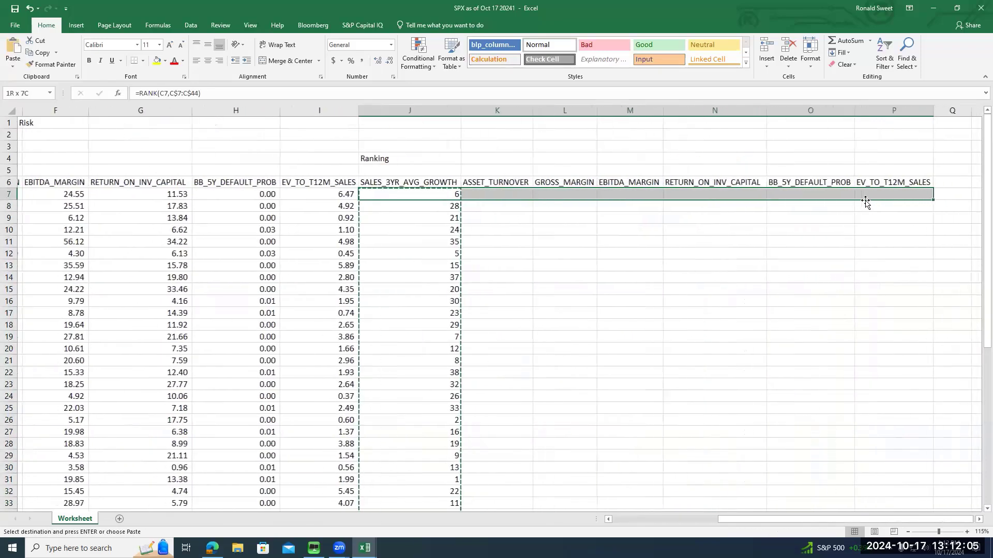
{"action": "key", "text": "Return"}
Check the copied rank formulas in row 7 from sales growth across to default probability.
{"action": "key", "text": "Left"}
{"action": "key", "text": "Right"}
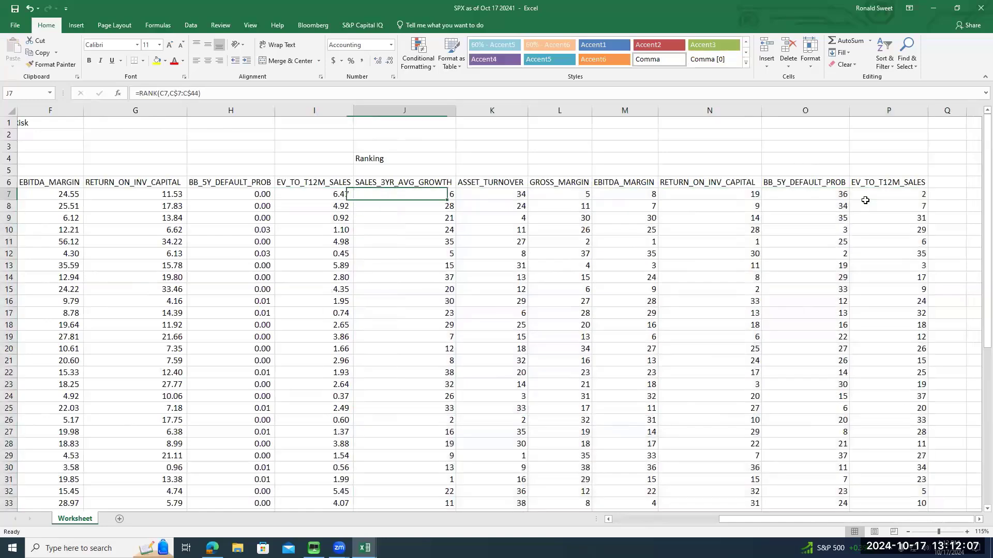
{"action": "key", "text": "Right"}
{"action": "key", "text": "Left"}
{"action": "key", "text": "Right"}
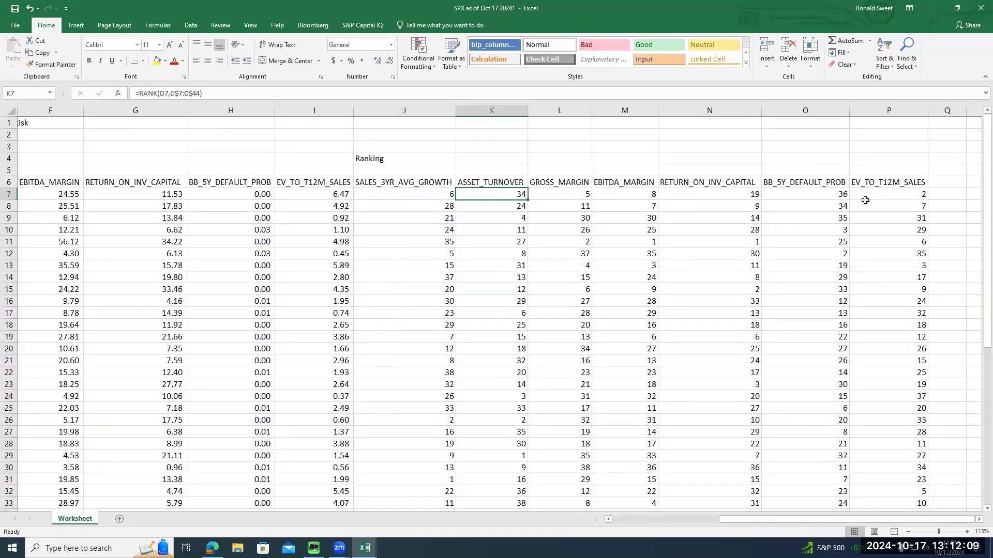
{"action": "key", "text": "Left"}
{"action": "key", "text": "Right"}
{"action": "key", "text": "Right"}
{"action": "key", "text": "Right"}
{"action": "key", "text": "Right"}
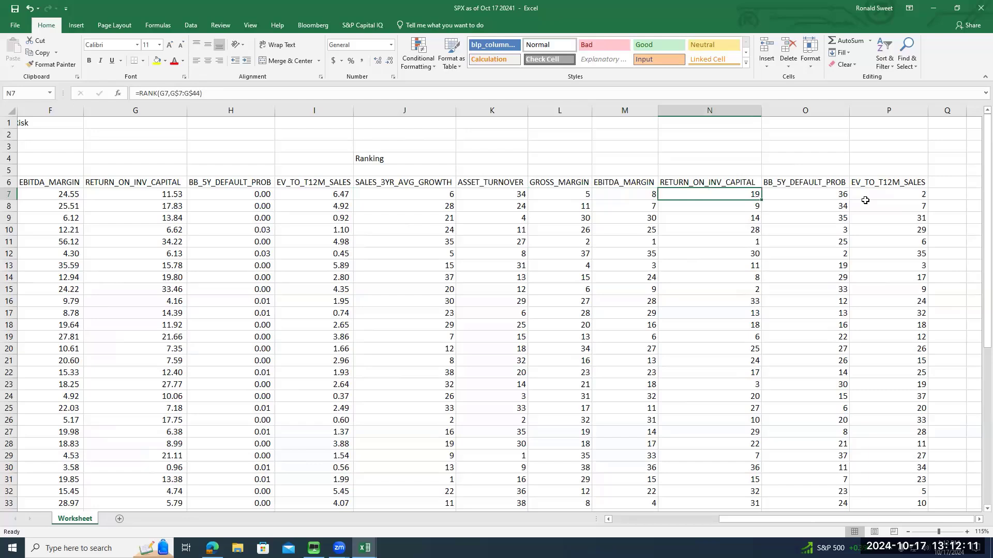
{"action": "key", "text": "Right"}
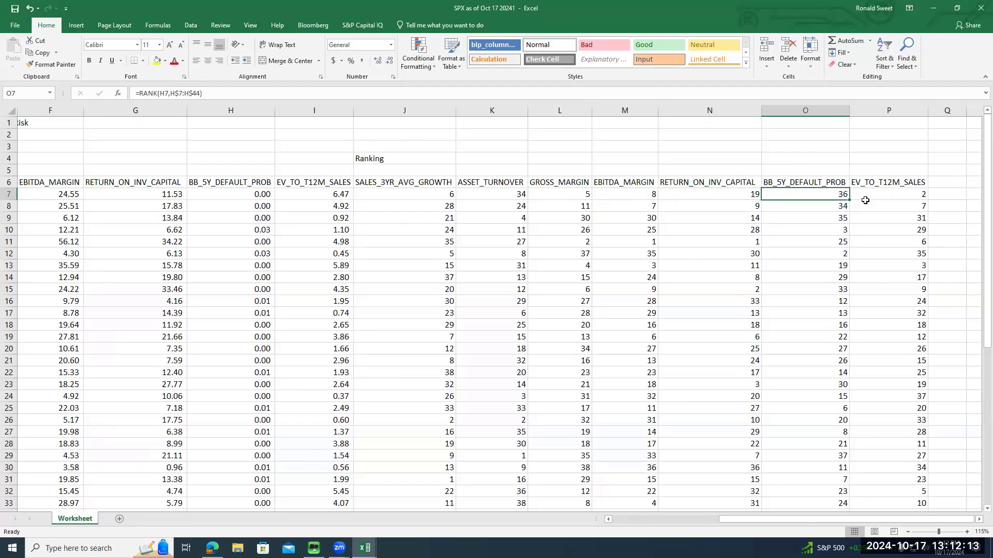
Switch the default probability rank in O7 to ascending order with =RANK(H7,H$7:H$44,1).
{"action": "key", "text": "Up"}
{"action": "key", "text": "Down"}
{"action": "key", "text": "Up"}
{"action": "key", "text": "Down"}
{"action": "key", "text": "F2"}
{"action": "key", "text": "Left"}
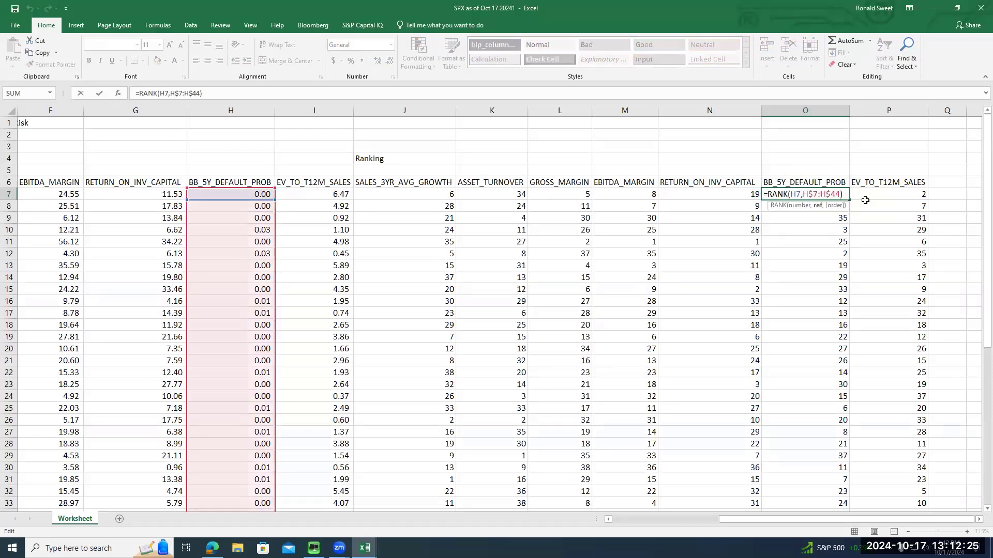
{"action": "type", "text": ","}
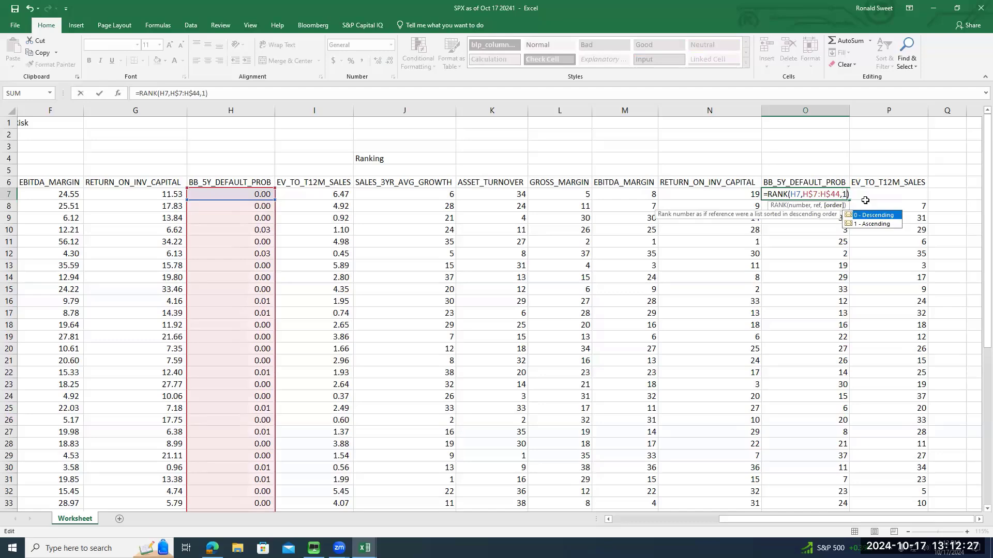
{"action": "type", "text": "1"}
{"action": "key", "text": "Return"}
Copy the ascending rank formula from O7 down through O44.
{"action": "key", "text": "Up"}
{"action": "key", "text": "ctrl+c"}
{"action": "key", "text": "ctrl+shift+Down"}
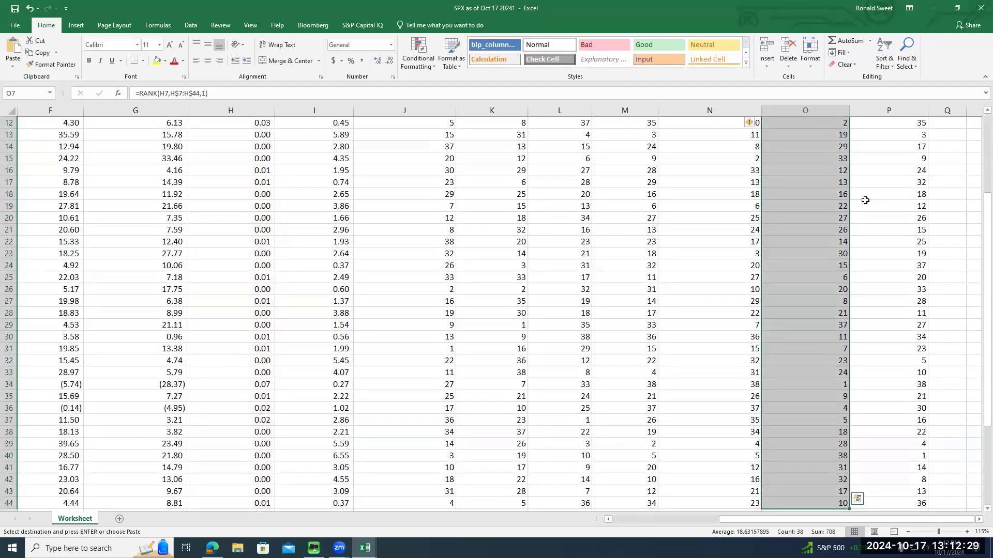
{"action": "key", "text": "Return"}
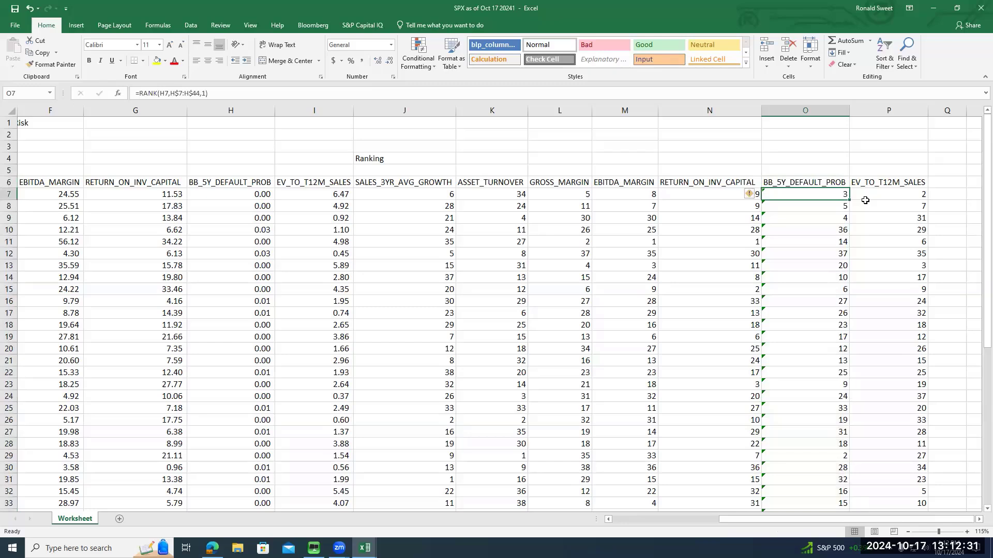
Turn the sales growth rank formula in J7 into visible text with a leading apostrophe.
{"action": "key", "text": "Left"}
{"action": "key", "text": "Left"}
{"action": "key", "text": "Left"}
{"action": "key", "text": "Left"}
{"action": "key", "text": "Left"}
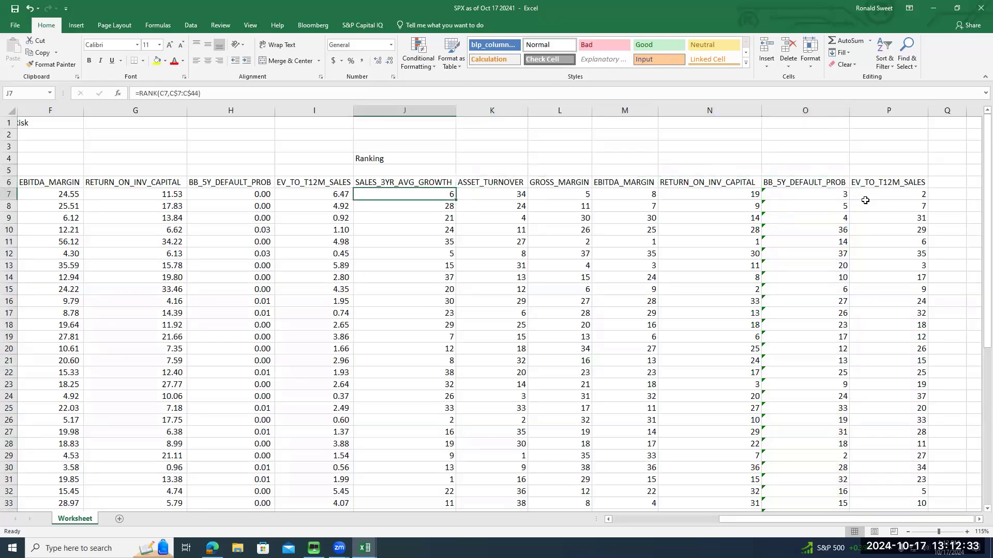
{"action": "key", "text": "F2"}
{"action": "key", "text": "Home"}
{"action": "type", "text": "'"}
{"action": "key", "text": "Return"}
Copy the formula text =RANK(C7,C$7:C$44) from J7 into J5 above the sales growth ranking header.
{"action": "key", "text": "Up"}
{"action": "key", "text": "ctrl+c"}
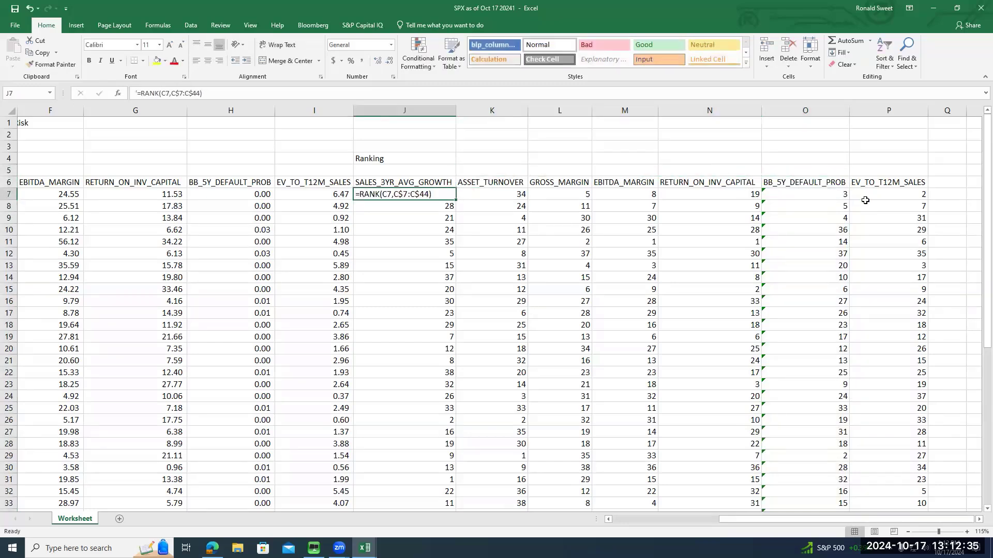
{"action": "key", "text": "Up"}
{"action": "key", "text": "Up"}
{"action": "key", "text": "Return"}
Restore J7 to a live rank formula by removing its leading apostrophe.
{"action": "key", "text": "Down"}
{"action": "key", "text": "Down"}
{"action": "key", "text": "F2"}
{"action": "key", "text": "Home"}
{"action": "key", "text": "Delete"}
{"action": "key", "text": "Return"}
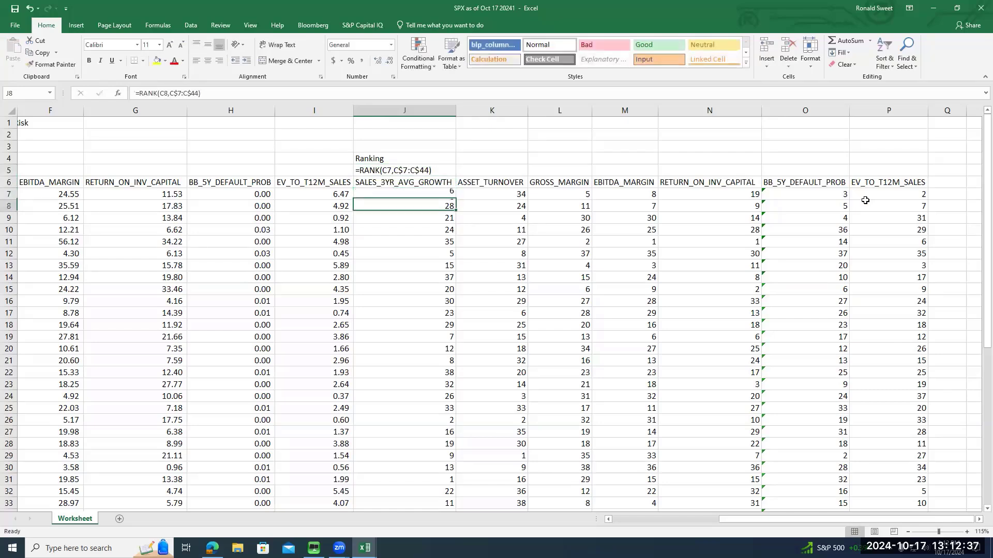
Move the formula text =RANK(C7,C$7:C$44) from J5 to J3, above the Ranking label.
{"action": "key", "text": "Up"}
{"action": "key", "text": "Up"}
{"action": "key", "text": "Up"}
{"action": "key", "text": "ctrl+c"}
{"action": "key", "text": "Up"}
{"action": "key", "text": "Up"}
{"action": "key", "text": "Return"}
{"action": "key", "text": "Down"}
{"action": "key", "text": "Down"}
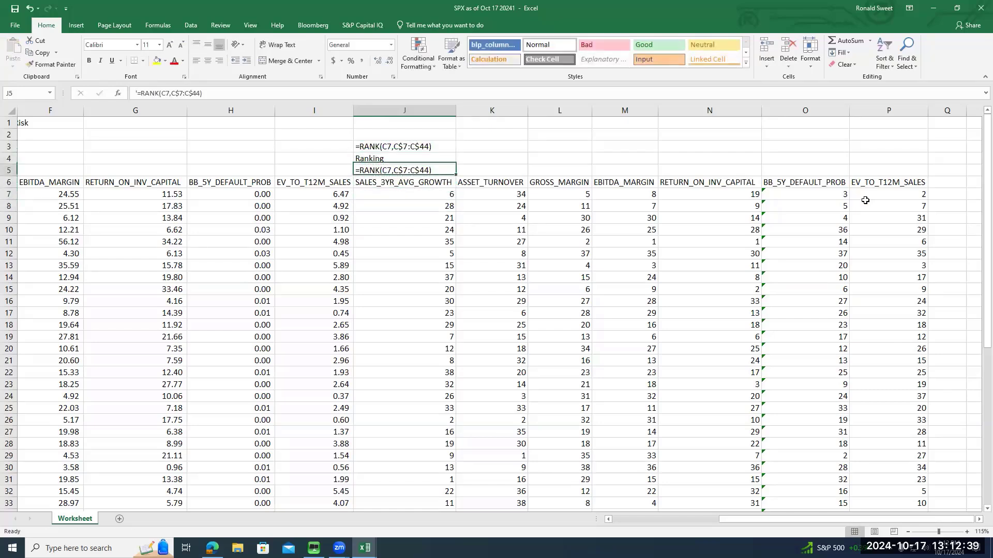
{"action": "key", "text": "Delete"}
Turn the default probability rank formula in O7 into visible text with a leading apostrophe.
{"action": "key", "text": "Down"}
{"action": "key", "text": "Down"}
{"action": "key", "text": "Right"}
{"action": "key", "text": "Right"}
{"action": "key", "text": "Right"}
{"action": "key", "text": "Right"}
{"action": "key", "text": "Right"}
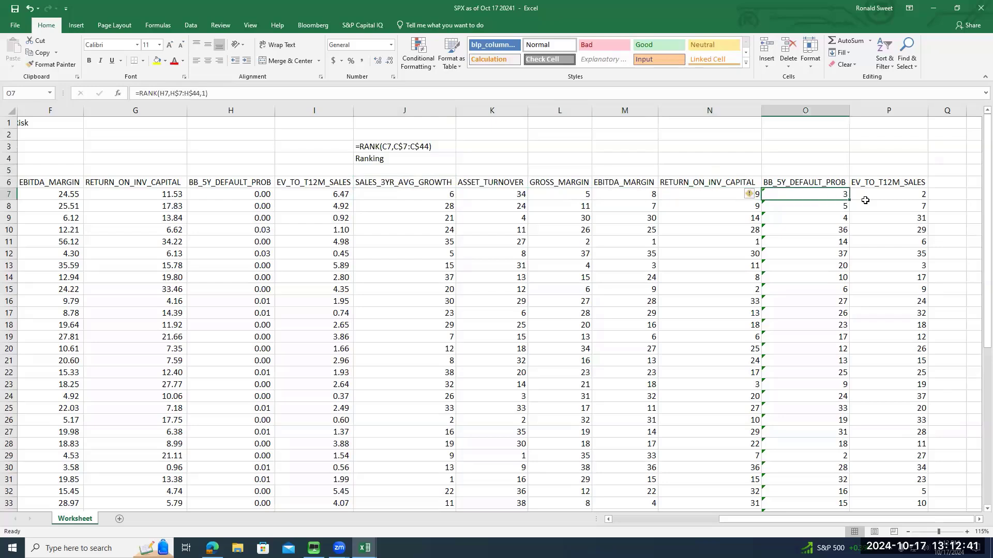
{"action": "key", "text": "F2"}
{"action": "key", "text": "Home"}
{"action": "type", "text": "'"}
{"action": "key", "text": "Return"}
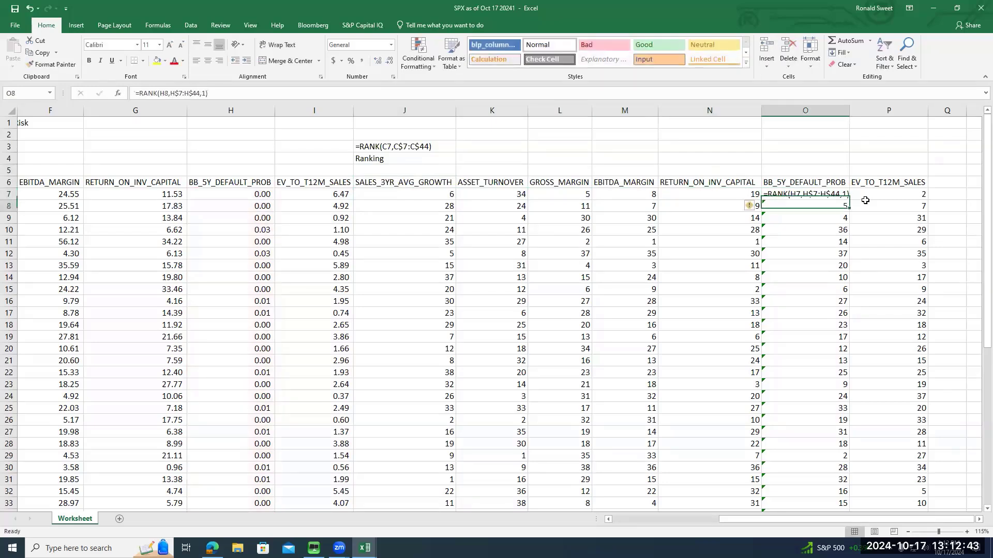
Copy the formula text =RANK(H7,H$7:H$44,1) from O7 into O3 above the default probability ranking.
{"action": "key", "text": "Up"}
{"action": "key", "text": "ctrl+c"}
{"action": "key", "text": "Up"}
{"action": "key", "text": "Up"}
{"action": "key", "text": "Up"}
{"action": "key", "text": "Up"}
{"action": "key", "text": "Return"}
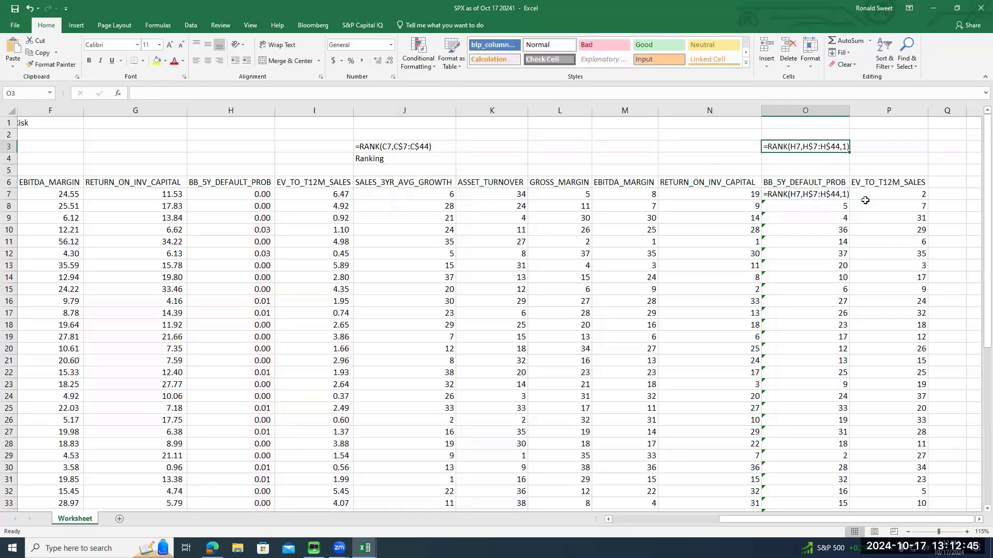
Restore O7 to a live rank formula by removing its leading apostrophe.
{"action": "key", "text": "Down"}
{"action": "key", "text": "Down"}
{"action": "key", "text": "Down"}
{"action": "key", "text": "Down"}
{"action": "key", "text": "F2"}
{"action": "key", "text": "Home"}
{"action": "key", "text": "Delete"}
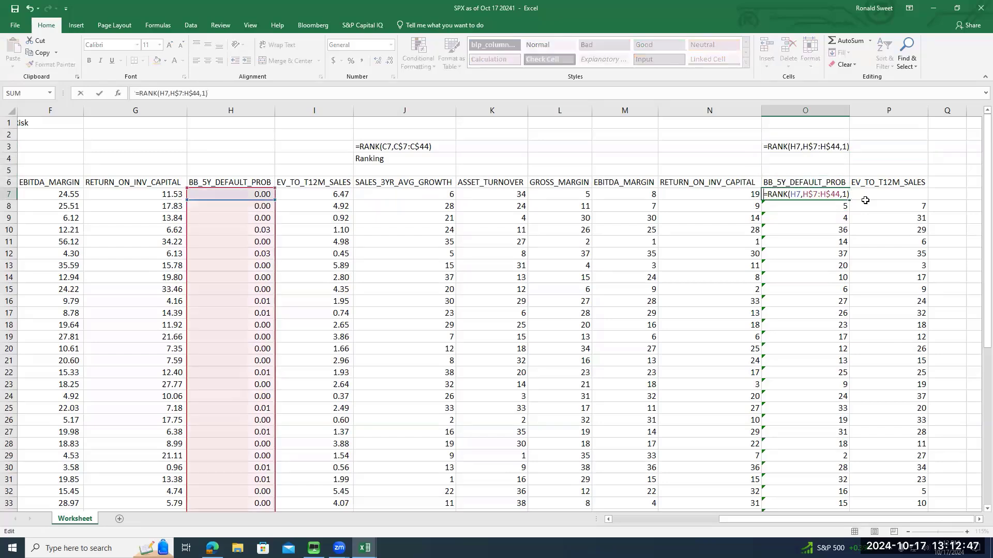
{"action": "key", "text": "Return"}
Compare the rank formulas for default probability in O7, EV to sales in P7 and sales growth in J7.
{"action": "key", "text": "Up"}
{"action": "key", "text": "Left"}
{"action": "key", "text": "Right"}
{"action": "key", "text": "Right"}
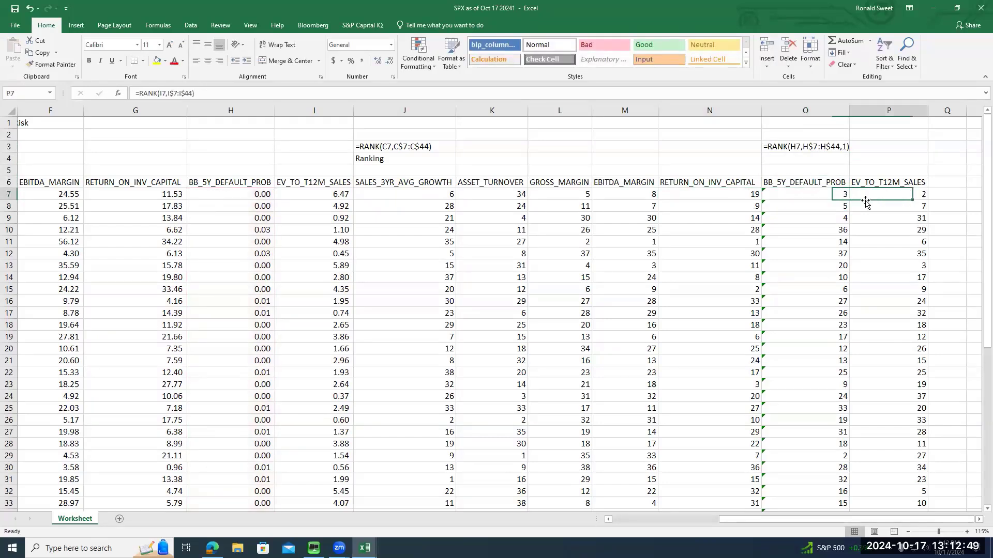
{"action": "key", "text": "Up"}
{"action": "key", "text": "Down"}
{"action": "key", "text": "Up"}
{"action": "key", "text": "Down"}
{"action": "key", "text": "Left"}
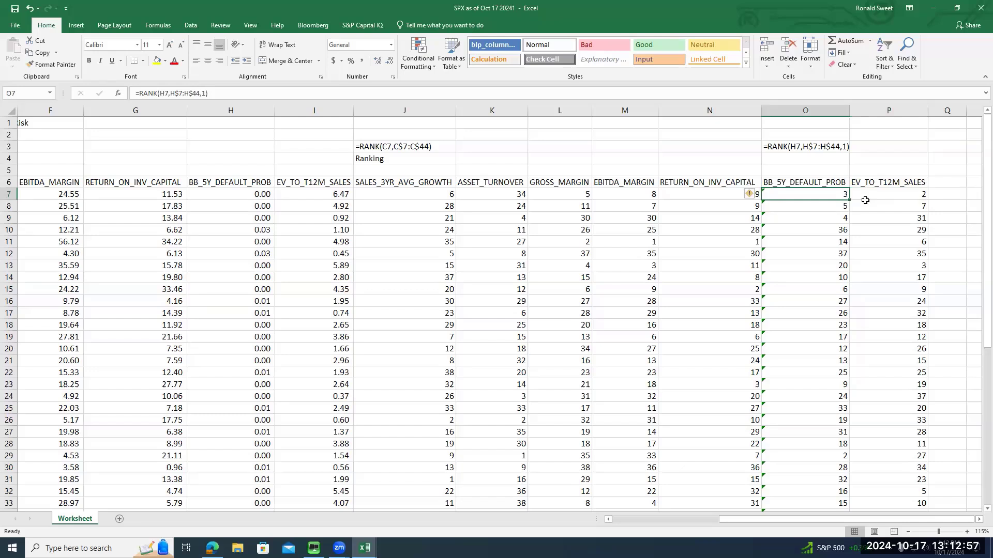
{"action": "key", "text": "Left"}
{"action": "key", "text": "Left"}
{"action": "key", "text": "Left"}
{"action": "key", "text": "Left"}
{"action": "key", "text": "Left"}
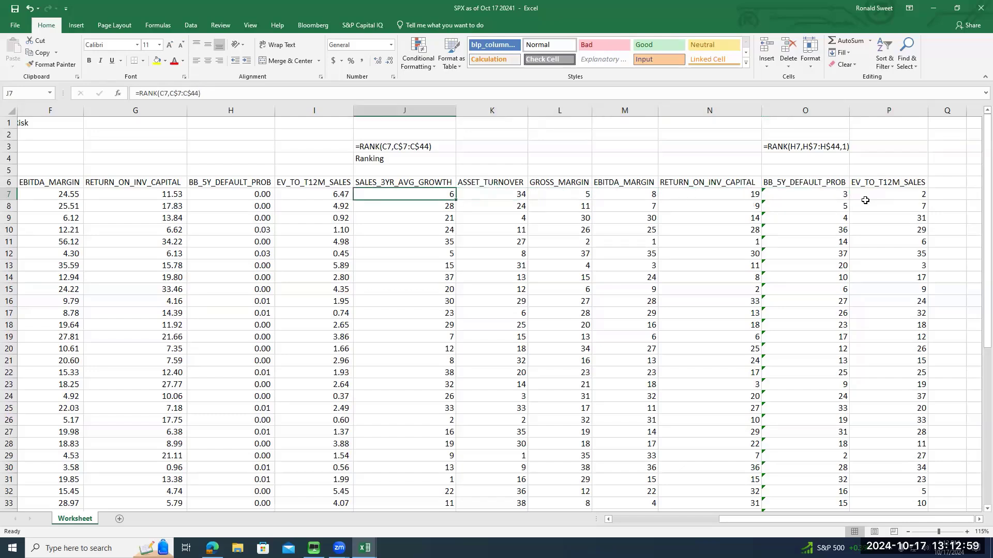
Review the first company's fundamental ranks across J7:O7 separately from its EV-to-sales rank in P7.
{"action": "key", "text": "Right"}
{"action": "key", "text": "Right"}
{"action": "key", "text": "Right"}
{"action": "key", "text": "Right"}
{"action": "key", "text": "Right"}
{"action": "key", "text": "Left"}
{"action": "key", "text": "Left"}
{"action": "key", "text": "Left"}
{"action": "key", "text": "Left"}
{"action": "key", "text": "Left"}
{"action": "key", "text": "shift+Right"}
{"action": "key", "text": "shift+Right"}
{"action": "key", "text": "shift+Right"}
{"action": "key", "text": "shift+Right"}
{"action": "key", "text": "shift+Right"}
{"action": "key", "text": "shift+Right"}
{"action": "key", "text": "shift+Left"}
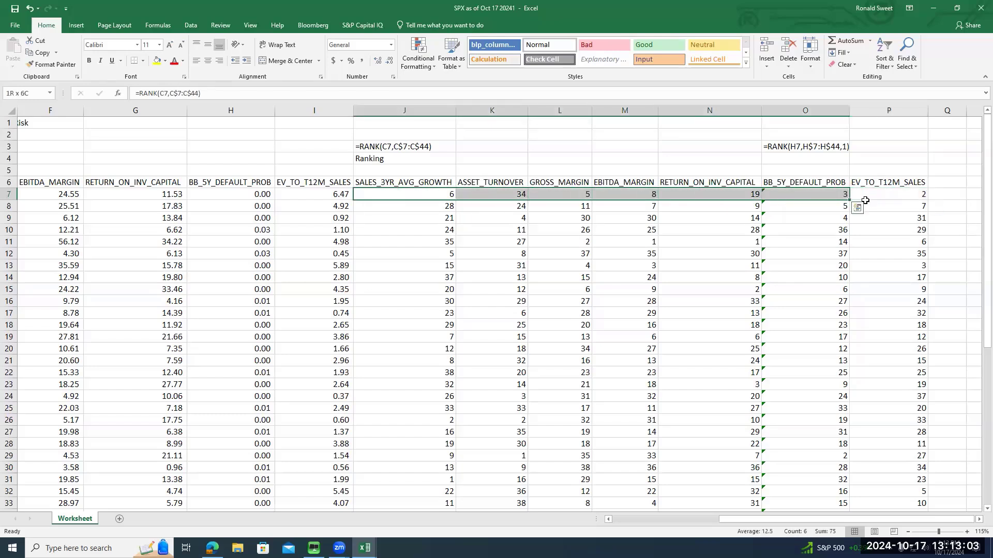
{"action": "key", "text": "Right"}
{"action": "key", "text": "Right"}
{"action": "key", "text": "Right"}
{"action": "key", "text": "Right"}
{"action": "key", "text": "Right"}
{"action": "key", "text": "Right"}
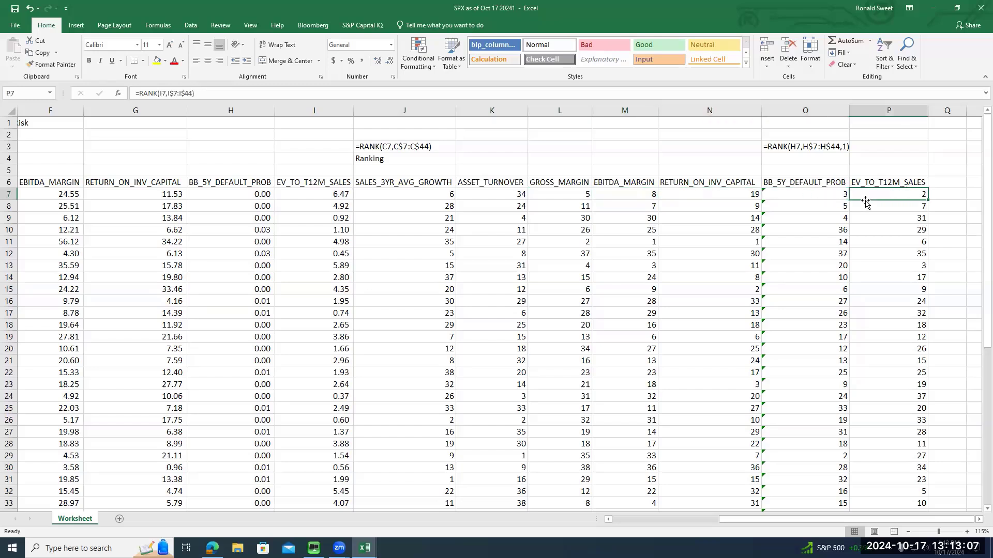
{"action": "key", "text": "Left"}
{"action": "key", "text": "Left"}
{"action": "key", "text": "Left"}
{"action": "key", "text": "Left"}
{"action": "key", "text": "Left"}
{"action": "key", "text": "Left"}
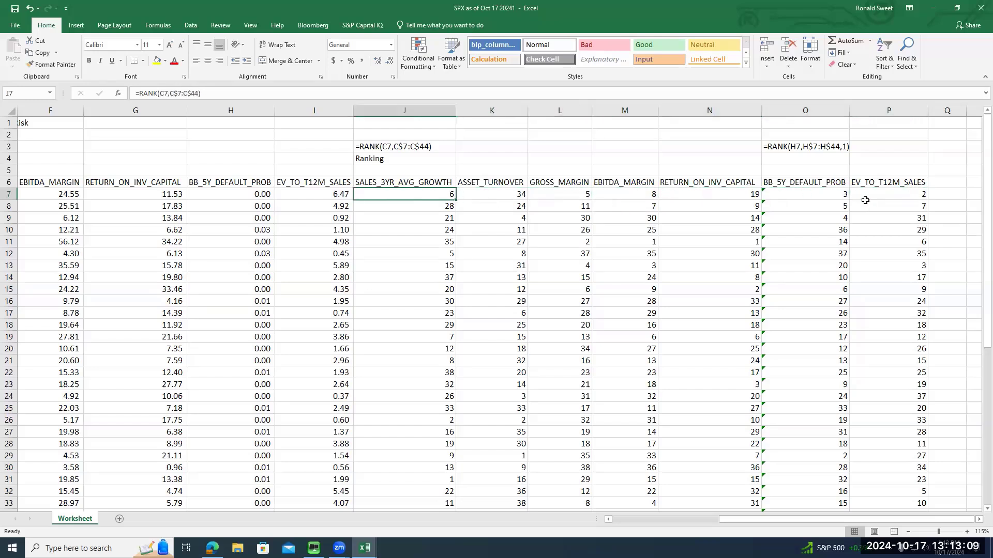
{"action": "key", "text": "shift+Right"}
{"action": "key", "text": "shift+Right"}
{"action": "key", "text": "shift+Right"}
{"action": "key", "text": "shift+Right"}
{"action": "key", "text": "shift+Right"}
{"action": "key", "text": "shift+Right"}
{"action": "key", "text": "Left"}
{"action": "key", "text": "Right"}
{"action": "key", "text": "Right"}
{"action": "key", "text": "Right"}
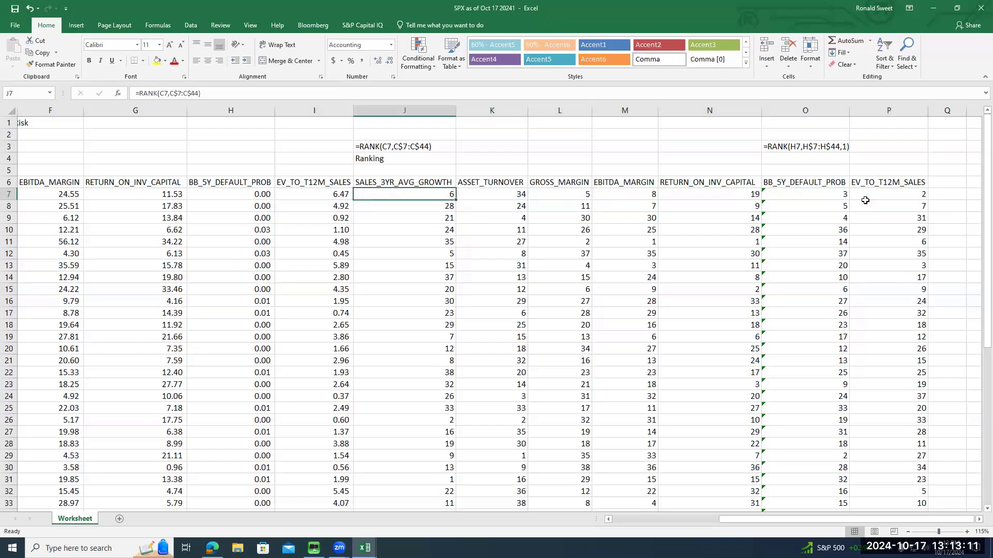
{"action": "key", "text": "ctrl+Right"}
{"action": "key", "text": "Left"}
{"action": "key", "text": "Left"}
{"action": "key", "text": "Left"}
{"action": "key", "text": "Left"}
{"action": "key", "text": "Left"}
{"action": "key", "text": "Left"}
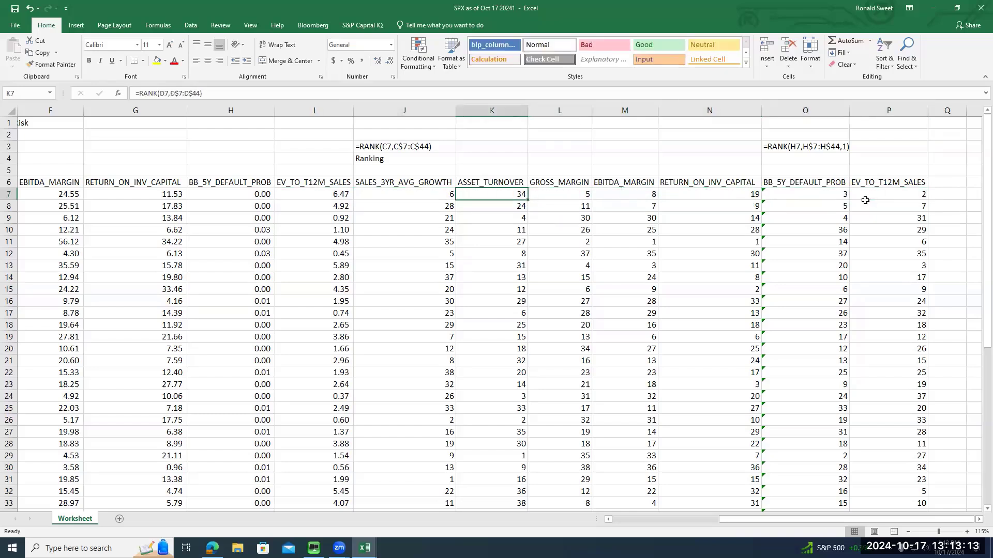
{"action": "key", "text": "shift+Right"}
{"action": "key", "text": "shift+Right"}
{"action": "key", "text": "shift+Right"}
{"action": "key", "text": "shift+Right"}
{"action": "key", "text": "shift+Right"}
{"action": "key", "text": "shift+Right"}
{"action": "key", "text": "shift+Left"}
{"action": "key", "text": "shift+Left"}
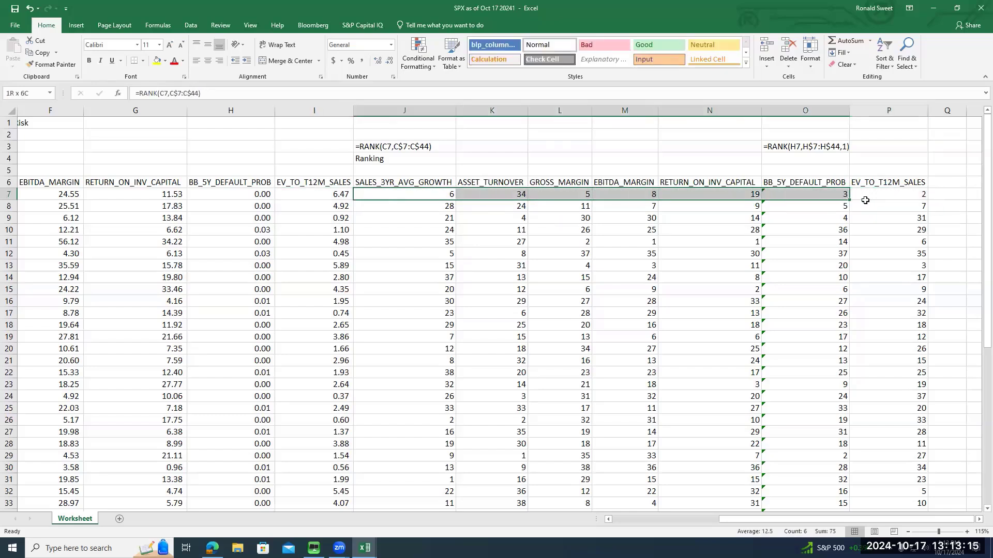
{"action": "key", "text": "Right"}
{"action": "key", "text": "Up"}
{"action": "key", "text": "Up"}
{"action": "key", "text": "Right"}
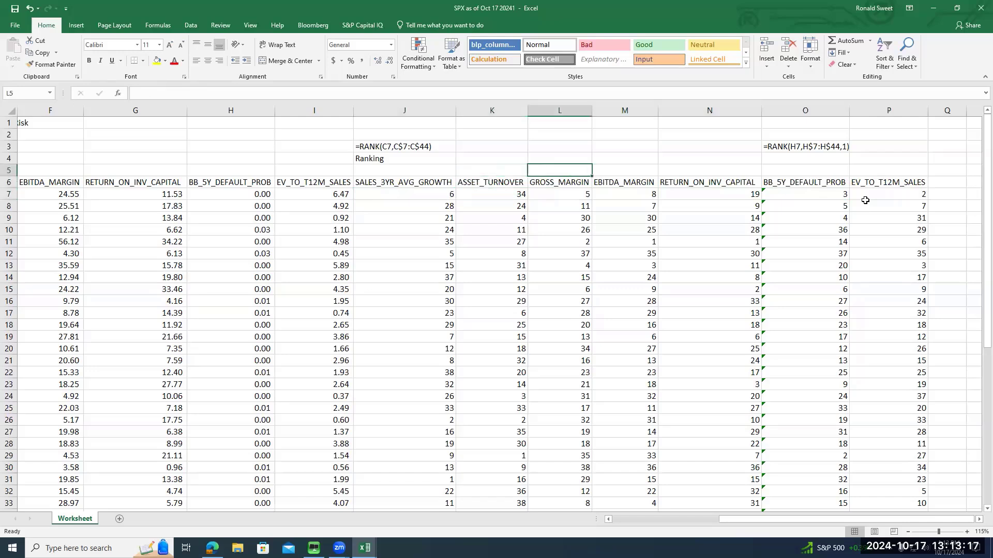
Enter the two-line header Weighted Rank in R5 and R6, one column beyond the ranking table.
{"action": "key", "text": "Left"}
{"action": "key", "text": "Left"}
{"action": "key", "text": "Right"}
{"action": "key", "text": "Right"}
{"action": "key", "text": "Right"}
{"action": "key", "text": "Right"}
{"action": "key", "text": "Right"}
{"action": "key", "text": "Right"}
{"action": "key", "text": "Right"}
{"action": "key", "text": "Right"}
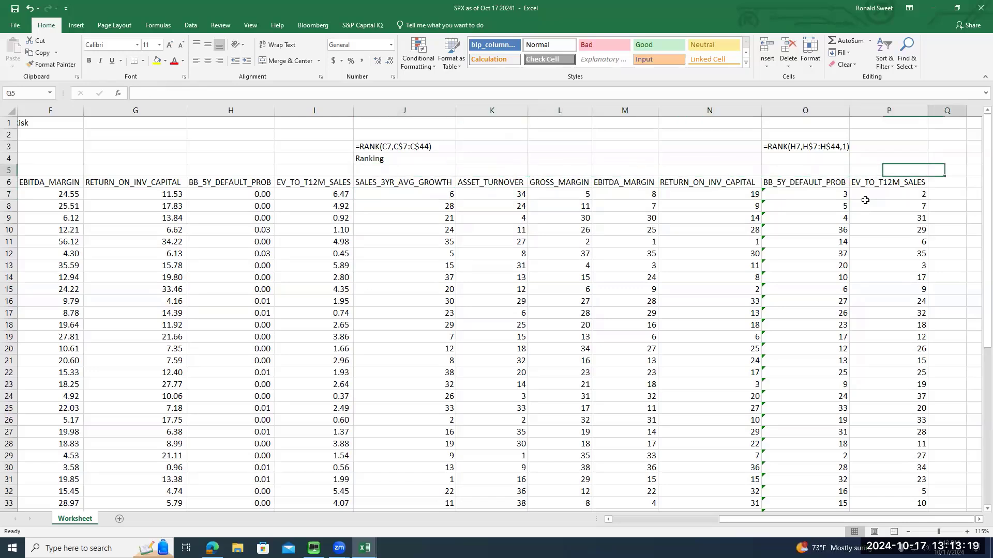
{"action": "key", "text": "Left"}
{"action": "key", "text": "Right"}
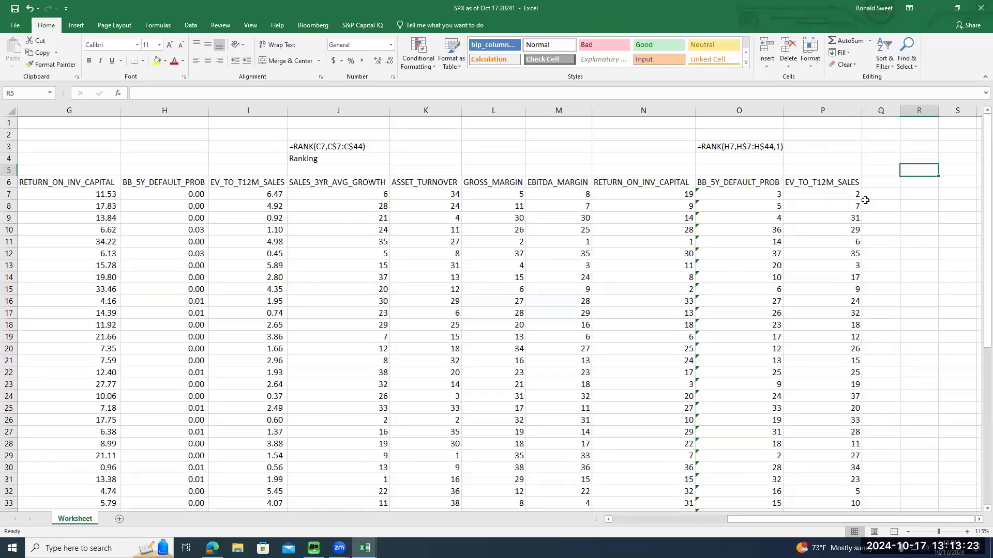
{"action": "type", "text": "Weiogh"}
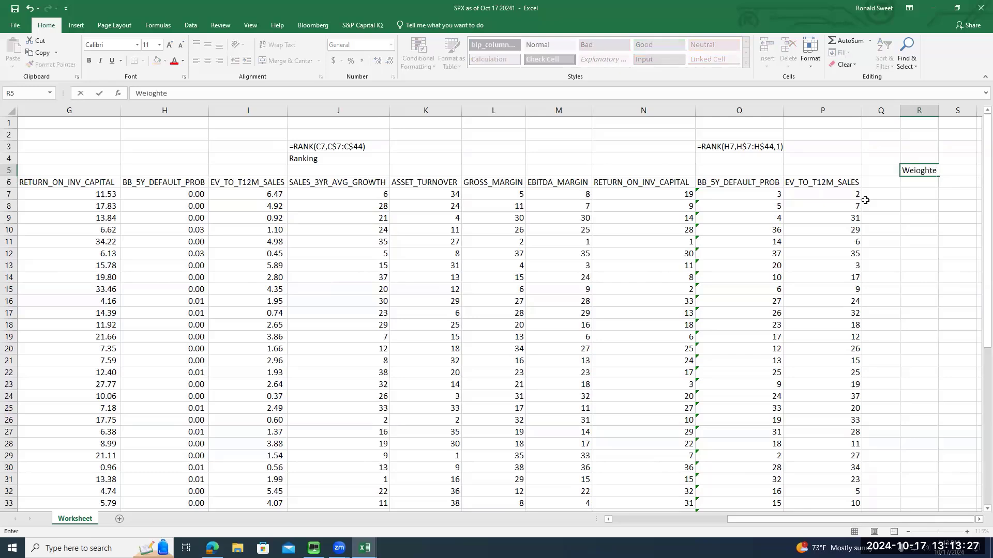
{"action": "type", "text": "ted"}
{"action": "key", "text": "Return"}
{"action": "type", "text": "Rank"}
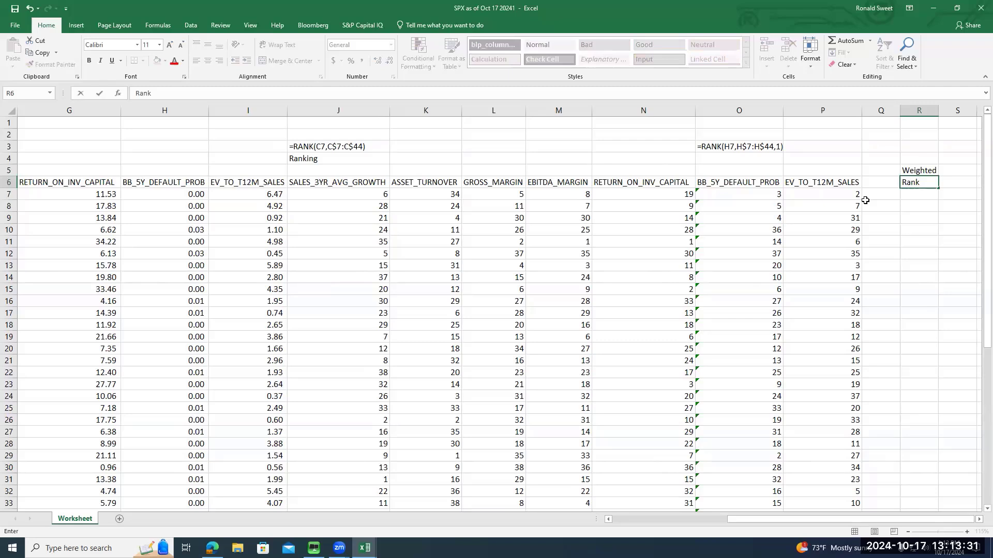
{"action": "key", "text": "Left"}
Examine the first company's ranks from sales growth in J7 to return on invested capital in N7.
{"action": "key", "text": "Left"}
{"action": "key", "text": "Left"}
{"action": "key", "text": "Left"}
{"action": "key", "text": "Left"}
{"action": "key", "text": "Left"}
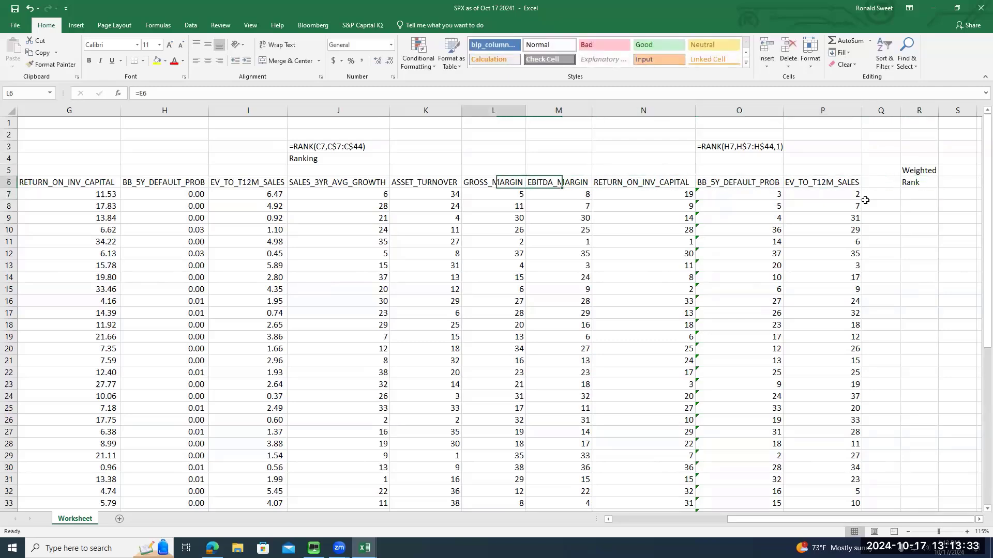
{"action": "key", "text": "Left"}
{"action": "key", "text": "Left"}
{"action": "key", "text": "Down"}
{"action": "key", "text": "Right"}
{"action": "key", "text": "Right"}
{"action": "key", "text": "Right"}
{"action": "key", "text": "Right"}
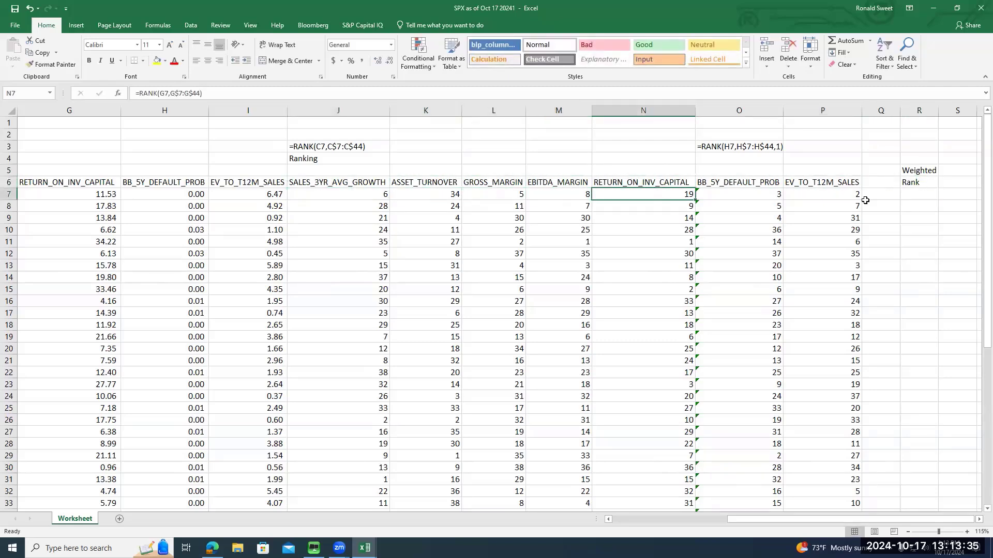
{"action": "key", "text": "Left"}
{"action": "key", "text": "Left"}
{"action": "key", "text": "Left"}
{"action": "key", "text": "Left"}
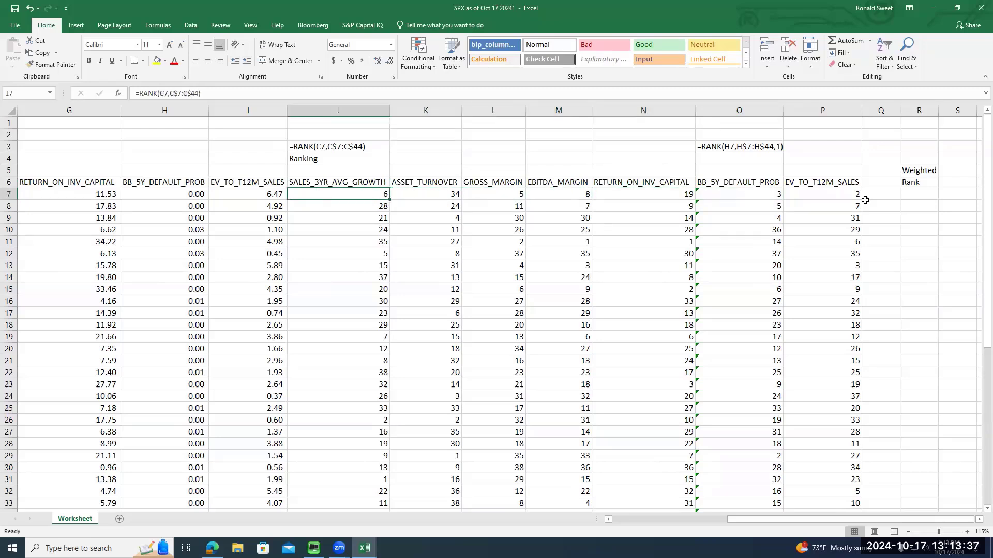
{"action": "key", "text": "Right"}
{"action": "key", "text": "Right"}
{"action": "key", "text": "Right"}
{"action": "key", "text": "Right"}
{"action": "key", "text": "Right"}
{"action": "key", "text": "Right"}
{"action": "key", "text": "Right"}
{"action": "key", "text": "Right"}
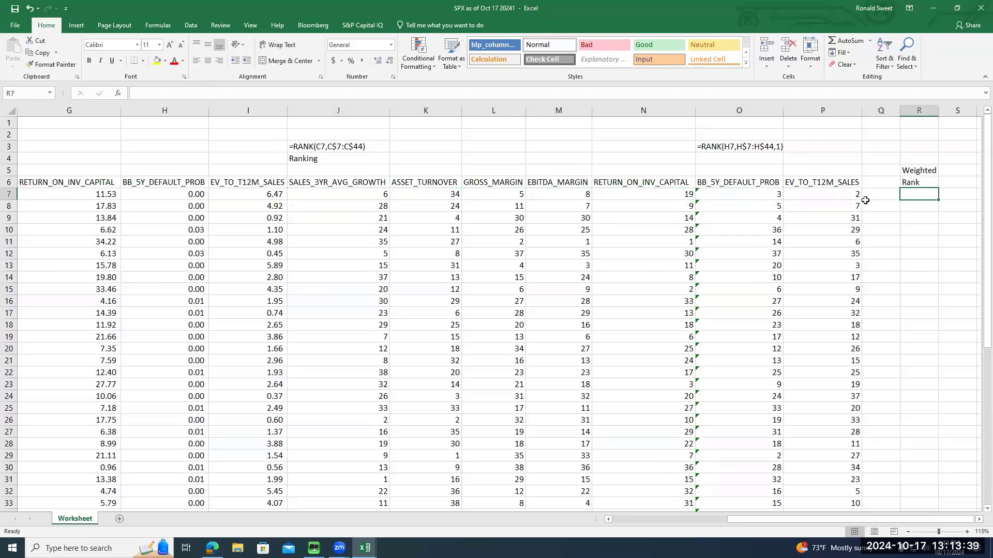
{"action": "type", "text": "=average3("}
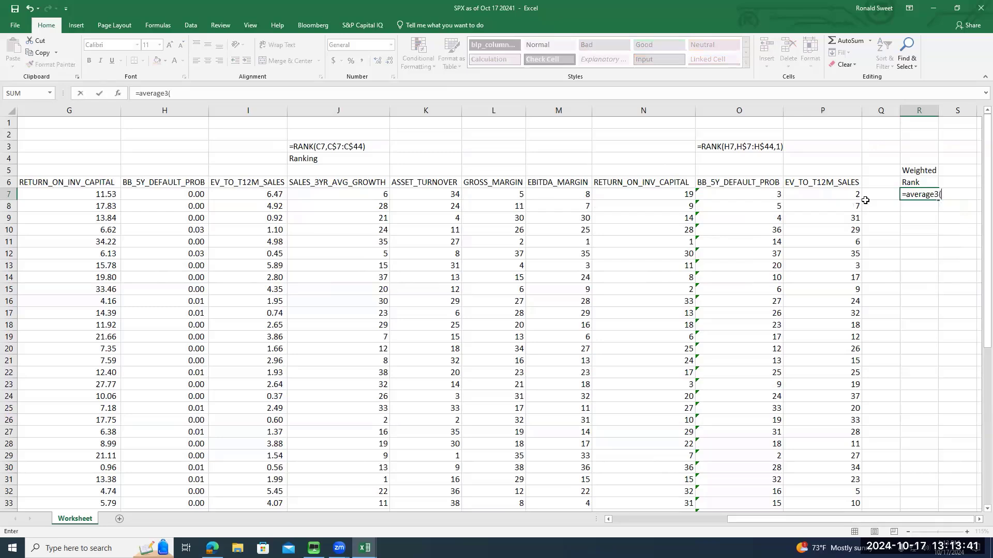
{"action": "key", "text": "Left"}
{"action": "key", "text": "Left"}
{"action": "key", "text": "Escape"}
{"action": "key", "text": "Left"}
{"action": "key", "text": "Left"}
{"action": "key", "text": "Left"}
{"action": "key", "text": "Left"}
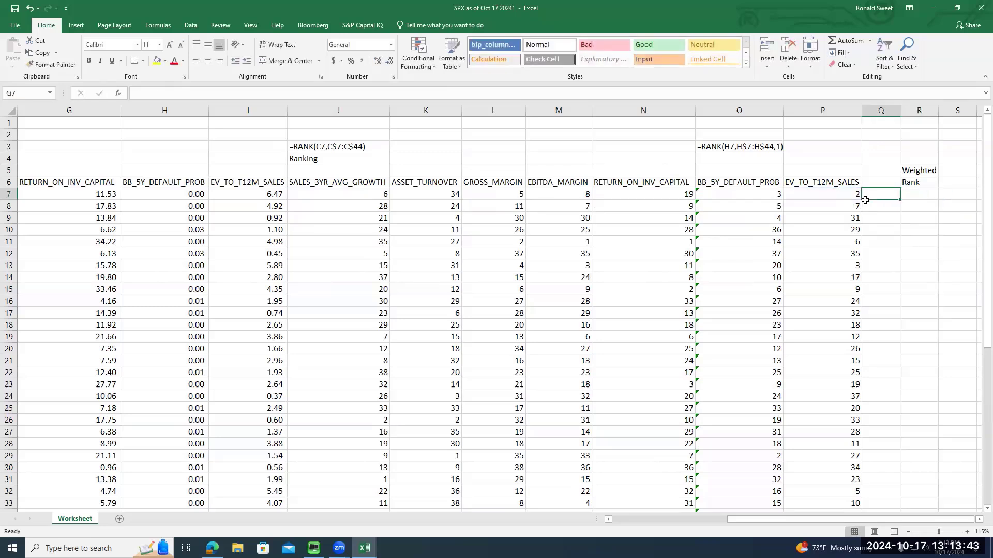
Review the first company's six fundamental ranks across J7:O7, from sales growth to default probability.
{"action": "key", "text": "Left"}
{"action": "key", "text": "Left"}
{"action": "key", "text": "Left"}
{"action": "key", "text": "Left"}
{"action": "key", "text": "shift+Right"}
{"action": "key", "text": "shift+Right"}
{"action": "key", "text": "shift+Right"}
{"action": "key", "text": "shift+Right"}
{"action": "key", "text": "shift+Right"}
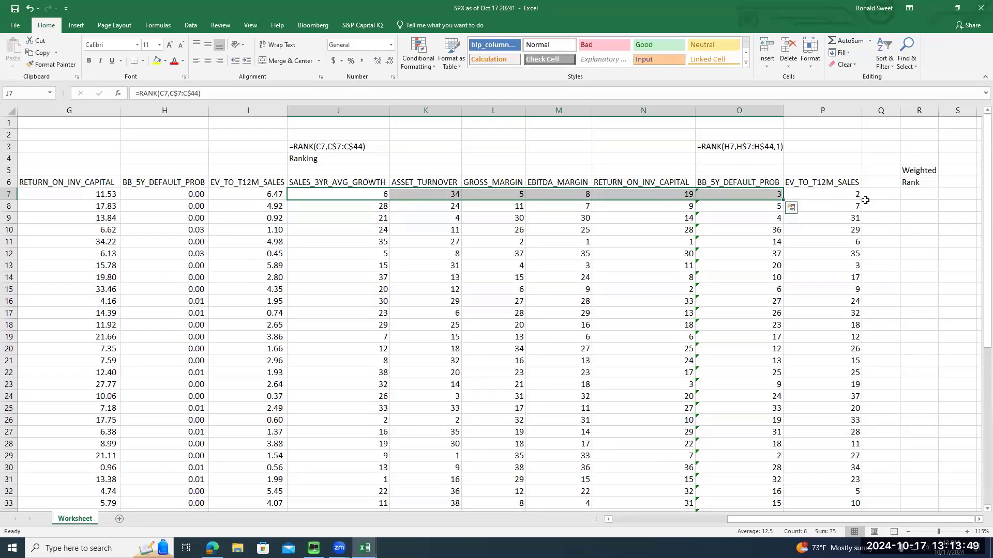
Enter a weight of 1/6 in J5 above the sales growth ranking, format it as a percentage, and copy it across to O5.
{"action": "key", "text": "Down"}
{"action": "key", "text": "Up"}
{"action": "key", "text": "Up"}
{"action": "key", "text": "Up"}
{"action": "key", "text": "Right"}
{"action": "key", "text": "Right"}
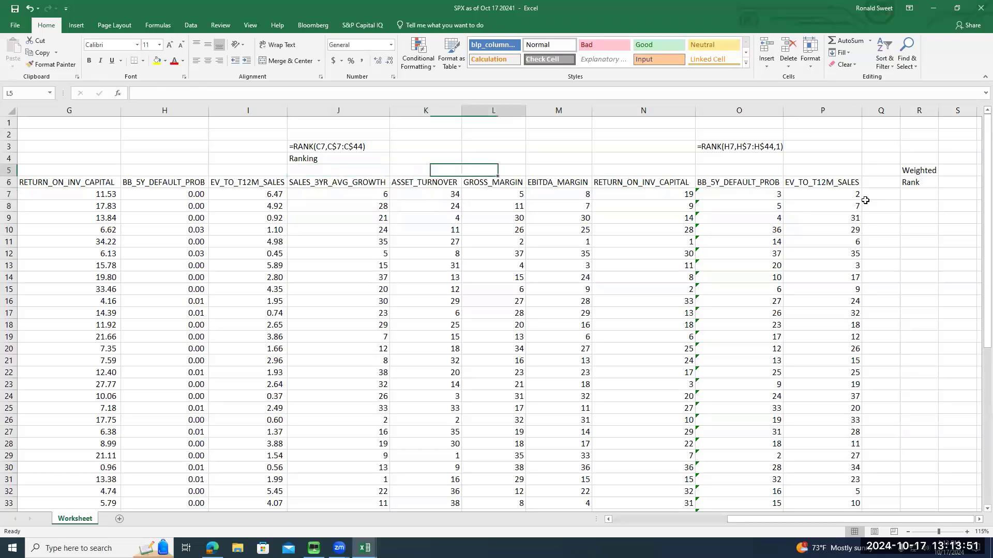
{"action": "key", "text": "Left"}
{"action": "key", "text": "Left"}
{"action": "key", "text": "Down"}
{"action": "key", "text": "Right"}
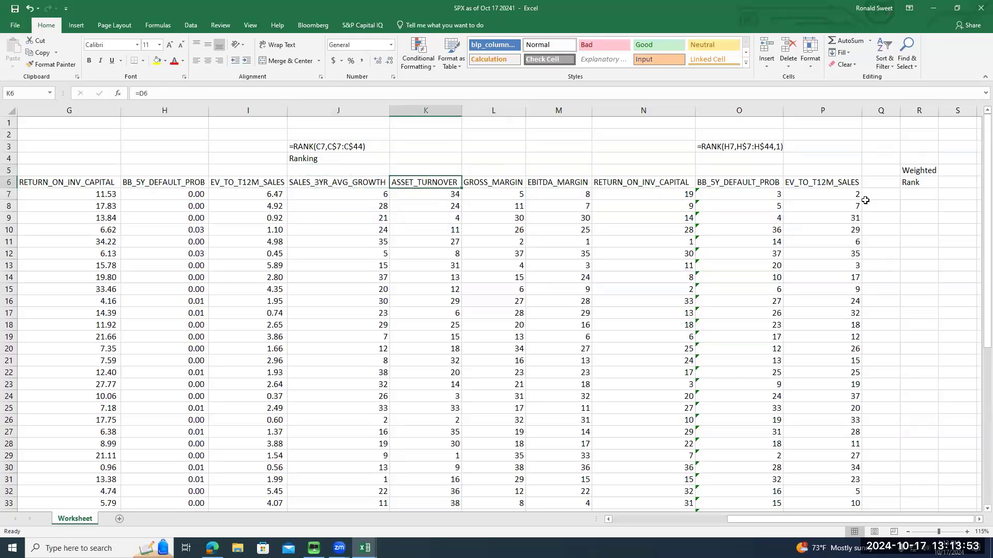
{"action": "key", "text": "Up"}
{"action": "key", "text": "Left"}
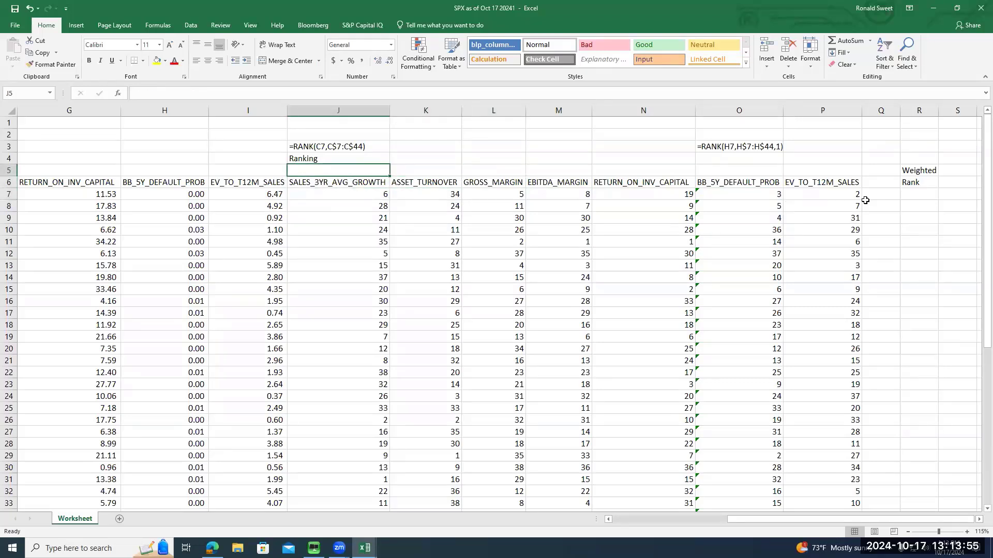
{"action": "type", "text": "+1/6"}
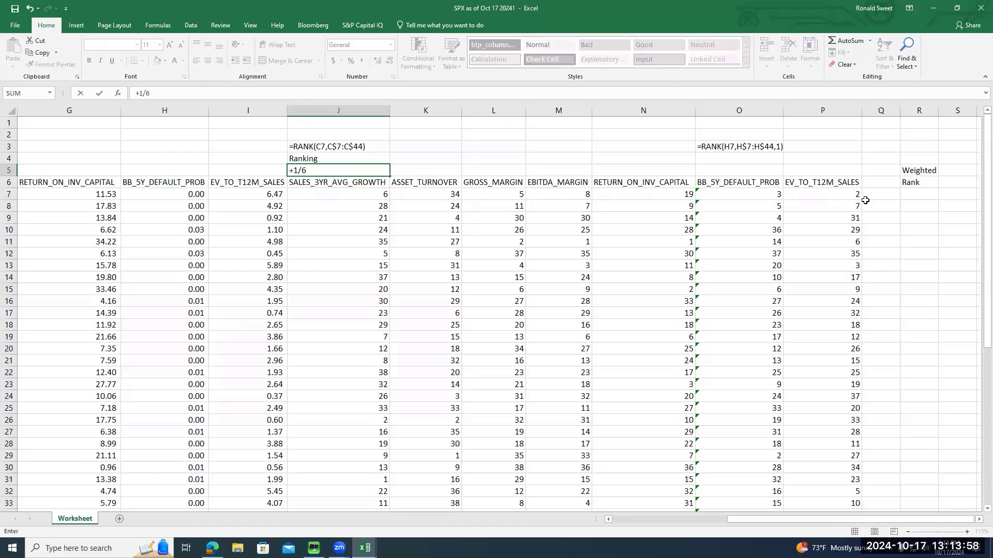
{"action": "key", "text": "ctrl+Return"}
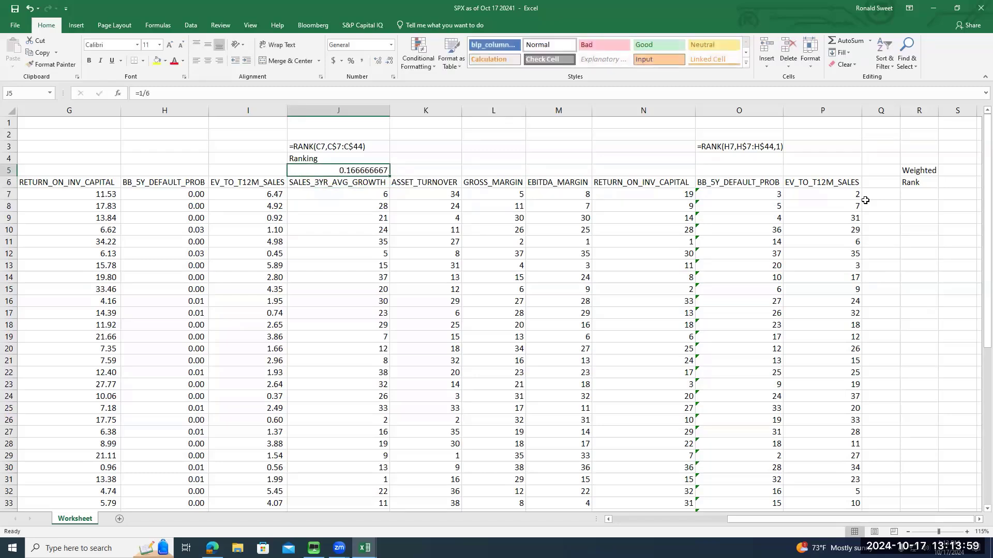
{"action": "left_click", "coordinate": [350, 60]}
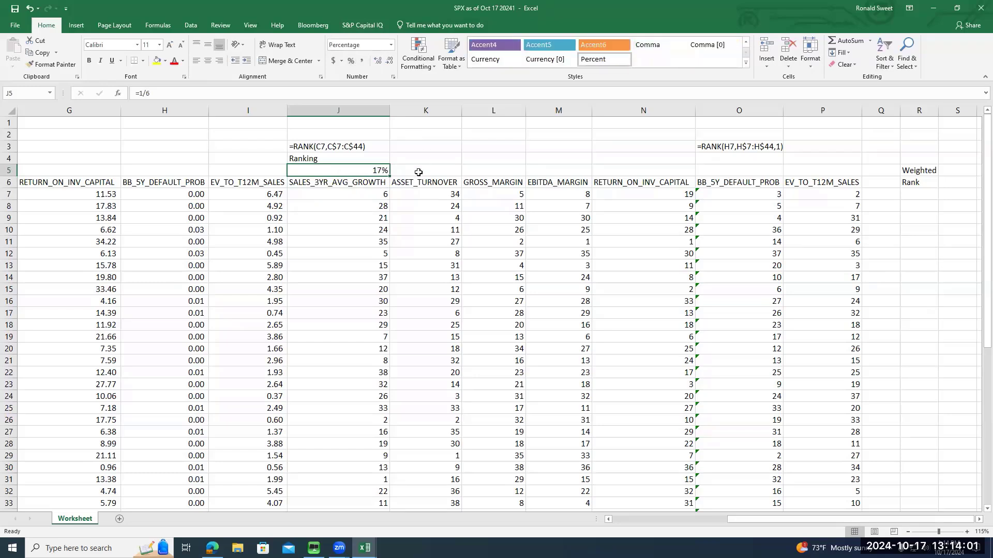
{"action": "left_click_drag", "start_coordinate": [391, 177], "coordinate": [746, 174]}
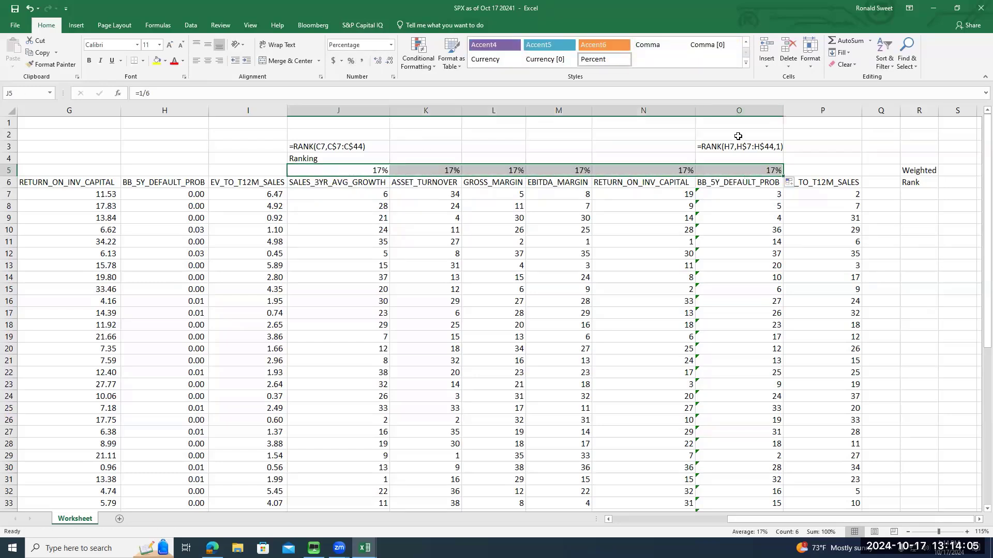
Check the unweighted EV-to-sales ranking in column P against the weights across J5:O5.
{"action": "key", "text": "Right"}
{"action": "key", "text": "Right"}
{"action": "key", "text": "Right"}
{"action": "key", "text": "Right"}
{"action": "key", "text": "Right"}
{"action": "key", "text": "Right"}
{"action": "key", "text": "Right"}
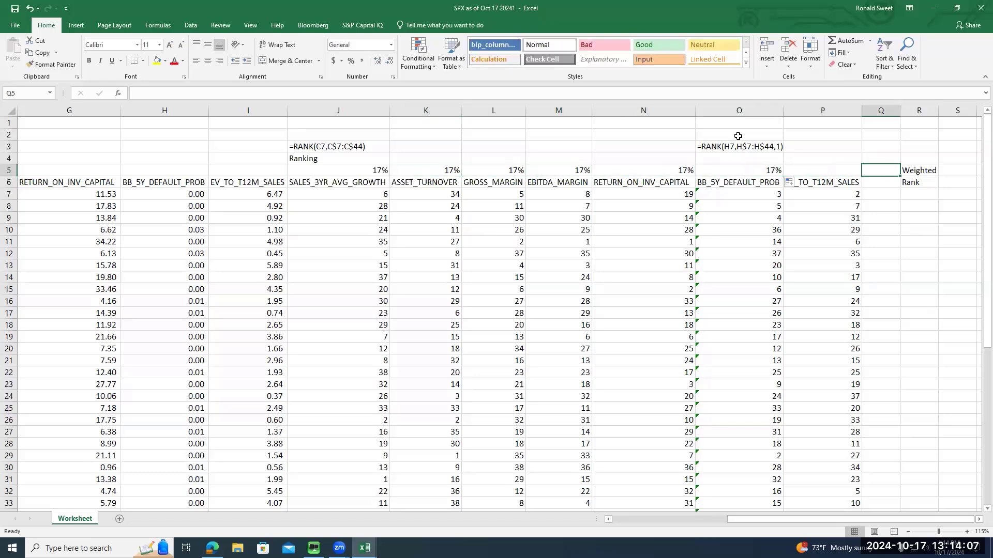
{"action": "key", "text": "Left"}
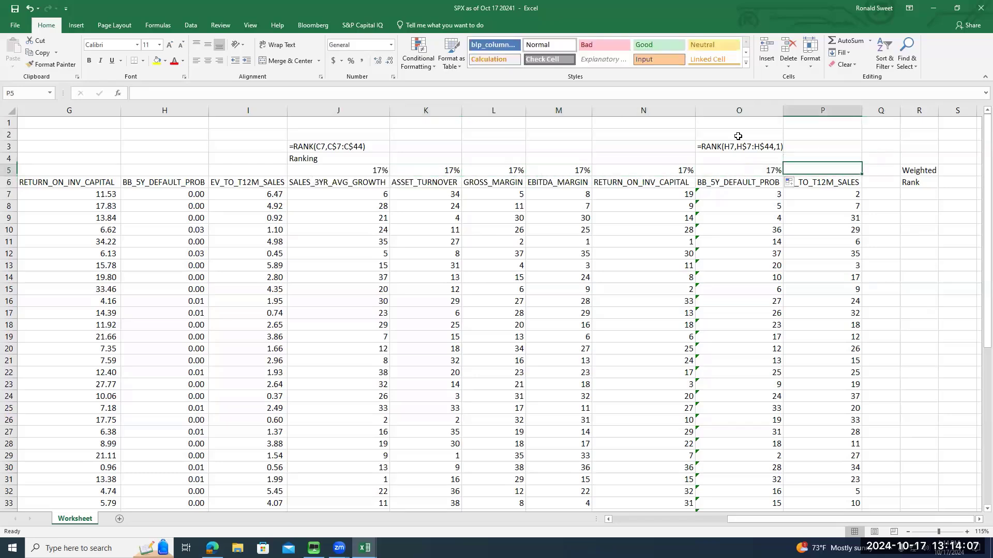
{"action": "left_click", "coordinate": [823, 181]}
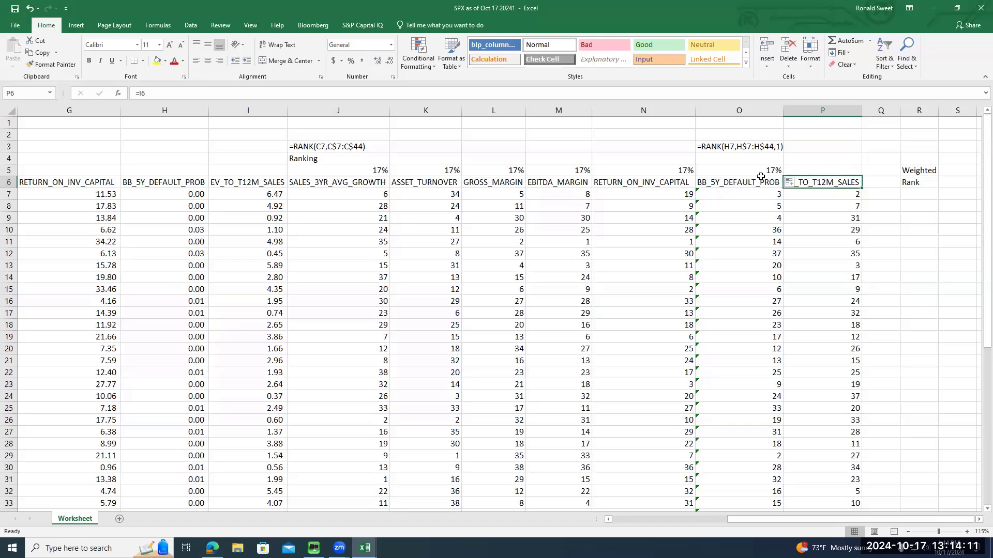
{"action": "left_click_drag", "start_coordinate": [365, 171], "coordinate": [765, 171]}
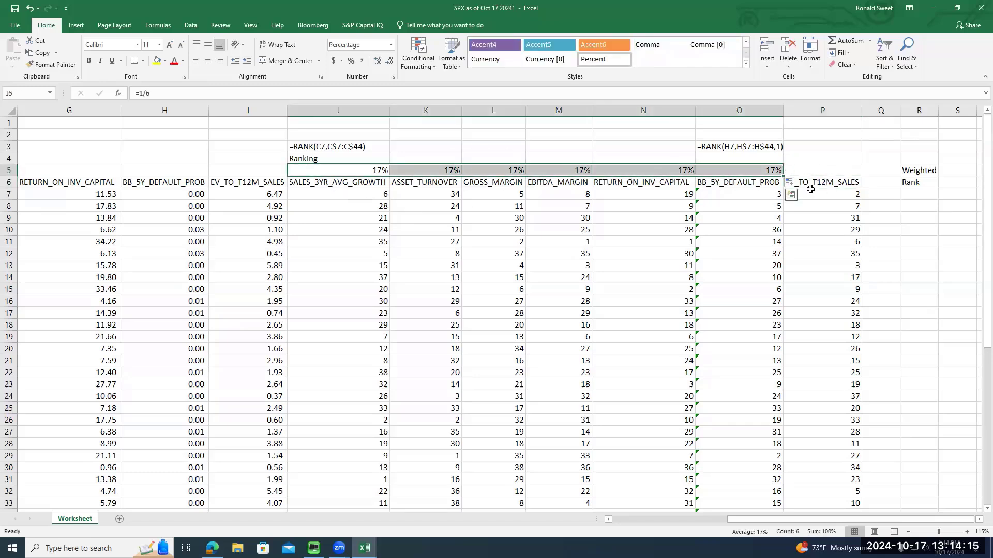
Label O1 Total and sum the weights J5:O5 in P1.
{"action": "left_click", "coordinate": [713, 120]}
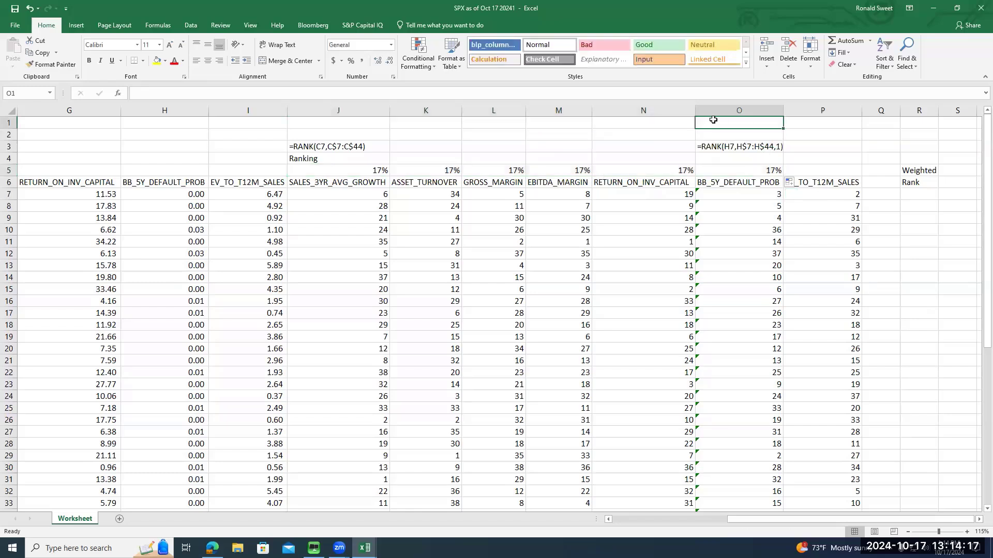
{"action": "type", "text": "Total"}
{"action": "key", "text": "Tab"}
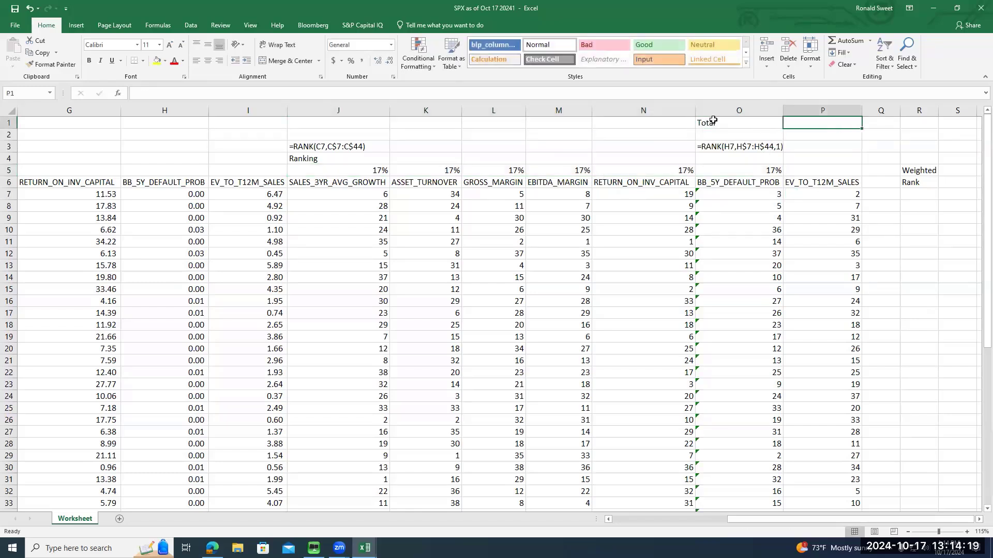
{"action": "type", "text": "=sum("}
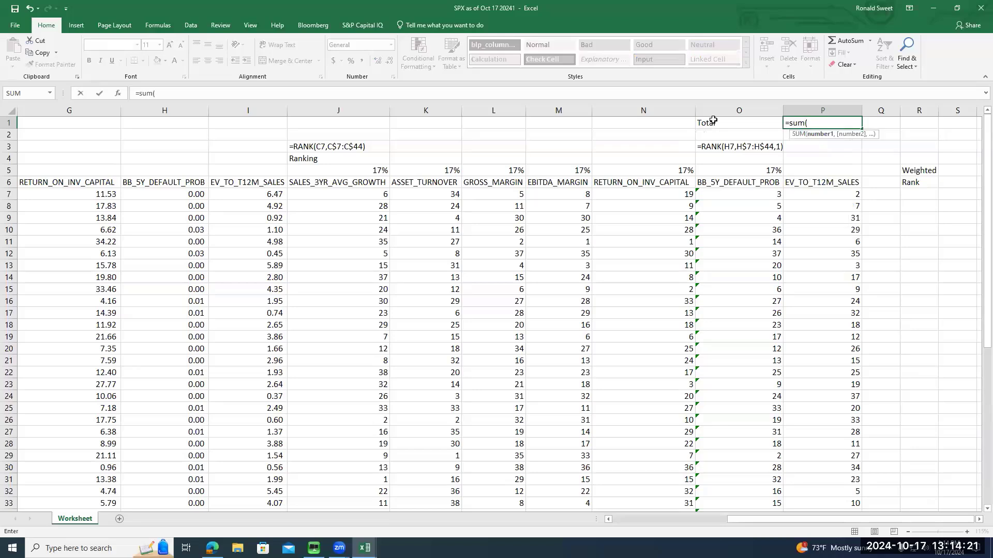
{"action": "key", "text": "Down"}
{"action": "key", "text": "Down"}
{"action": "key", "text": "Down"}
{"action": "key", "text": "Down"}
{"action": "key", "text": "Left"}
{"action": "key", "text": "shift+Left"}
{"action": "key", "text": "shift+Left"}
{"action": "key", "text": "shift+Left"}
{"action": "key", "text": "shift+Left"}
{"action": "key", "text": "shift+Left"}
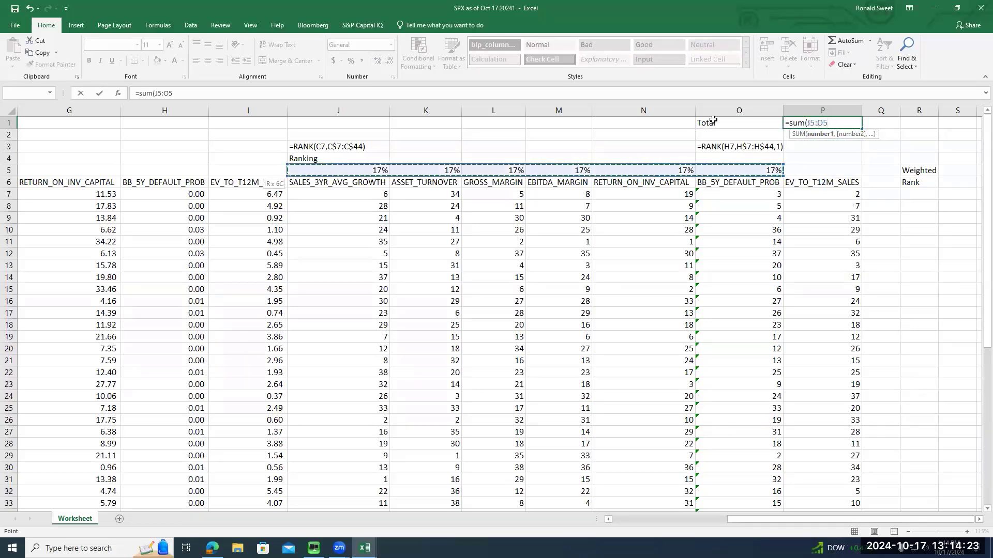
{"action": "key", "text": "Return"}
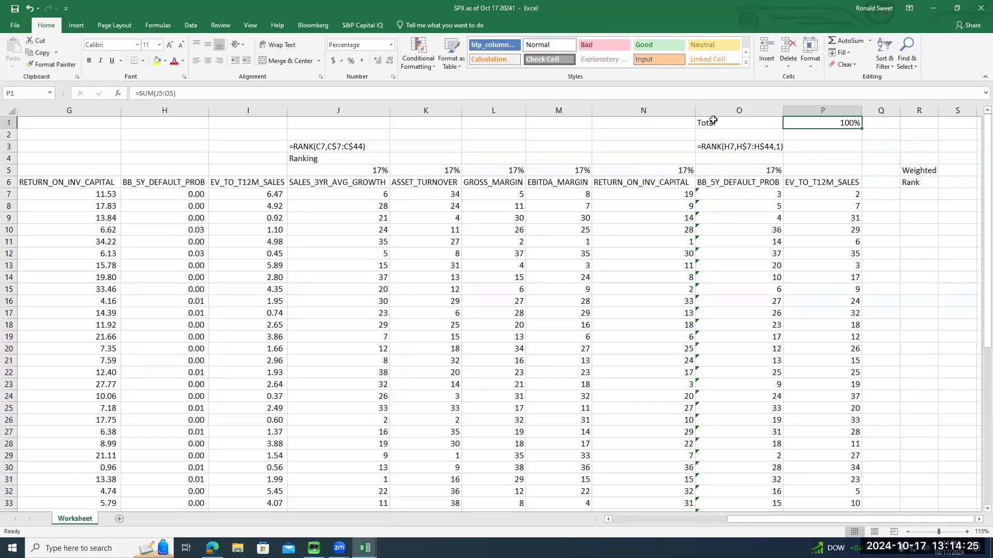
Widen column R to make room for the weighted rank values.
{"action": "key", "text": "Down"}
{"action": "key", "text": "Down"}
{"action": "key", "text": "Down"}
{"action": "key", "text": "Down"}
{"action": "key", "text": "Down"}
{"action": "key", "text": "Down"}
{"action": "key", "text": "Right"}
{"action": "key", "text": "Right"}
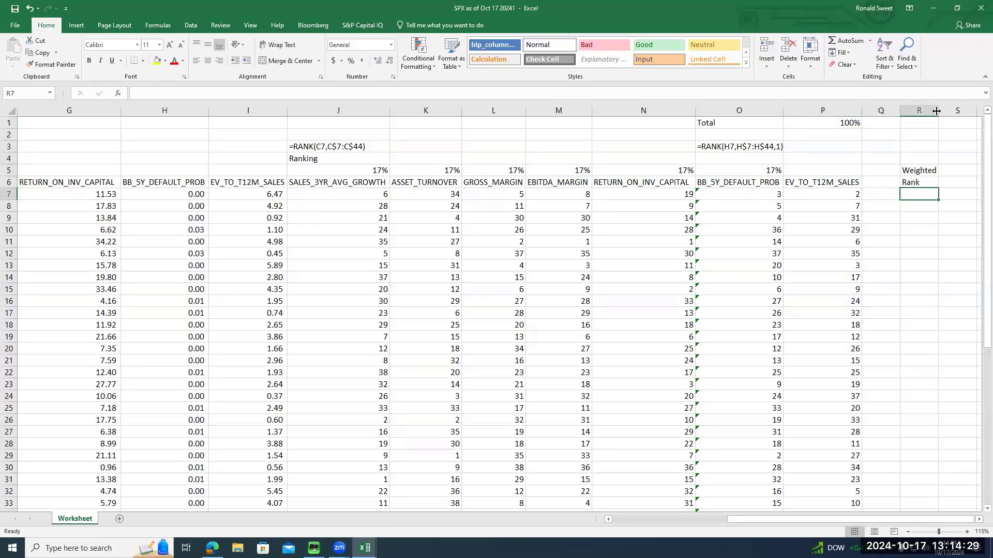
{"action": "left_click_drag", "start_coordinate": [937, 111], "coordinate": [966, 111]}
Start a SUMPRODUCT formula in R7 with the weights as the absolute first array $J$5:$O$5.
{"action": "type", "text": "="}
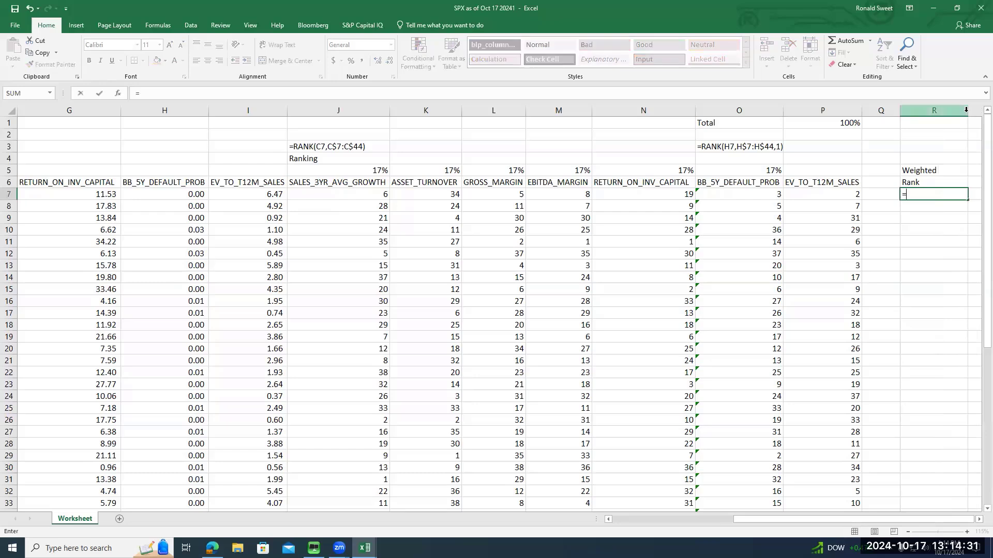
{"action": "type", "text": "sumproduct"}
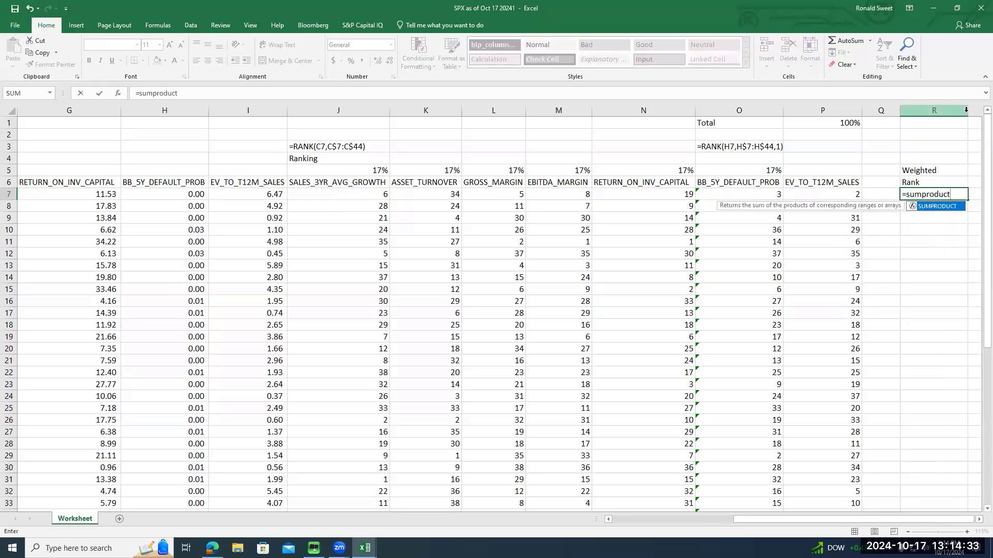
{"action": "type", "text": "("}
{"action": "key", "text": "Left"}
{"action": "key", "text": "Left"}
{"action": "key", "text": "Left"}
{"action": "key", "text": "Up"}
{"action": "key", "text": "Up"}
{"action": "key", "text": "Left"}
{"action": "key", "text": "Left"}
{"action": "key", "text": "Left"}
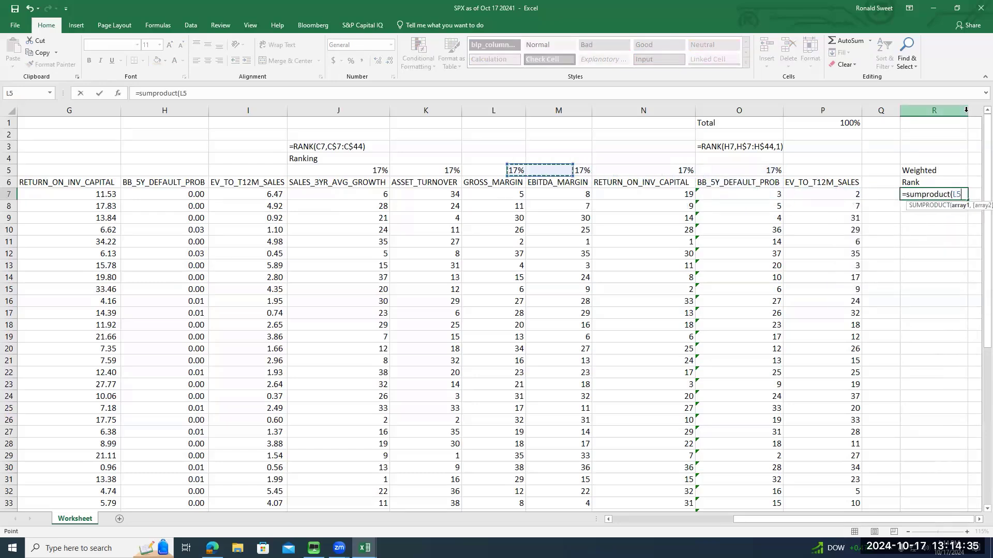
{"action": "key", "text": "Left"}
{"action": "key", "text": "Left"}
{"action": "key", "text": "shift+Right"}
{"action": "key", "text": "shift+Right"}
{"action": "key", "text": "shift+Right"}
{"action": "key", "text": "shift+Right"}
{"action": "key", "text": "shift+Right"}
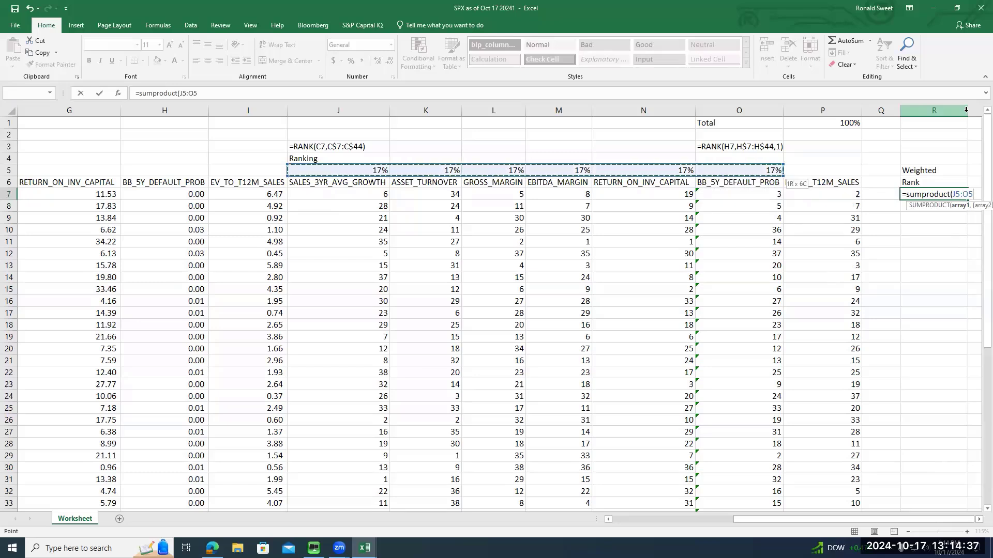
{"action": "key", "text": "F4"}
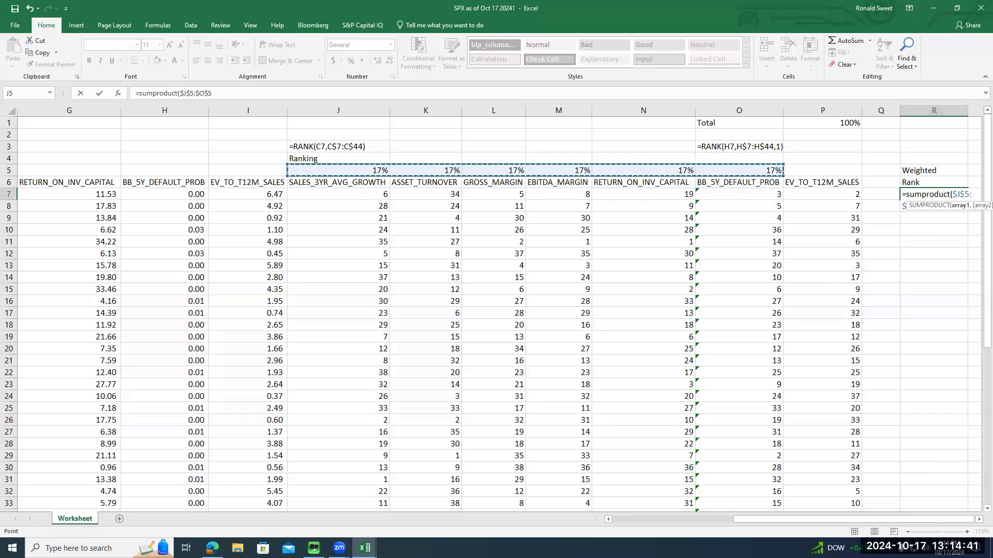
Complete the R7 formula with the first company's ranks J7:O7 as second array and apply the comma number format.
{"action": "type", "text": ","}
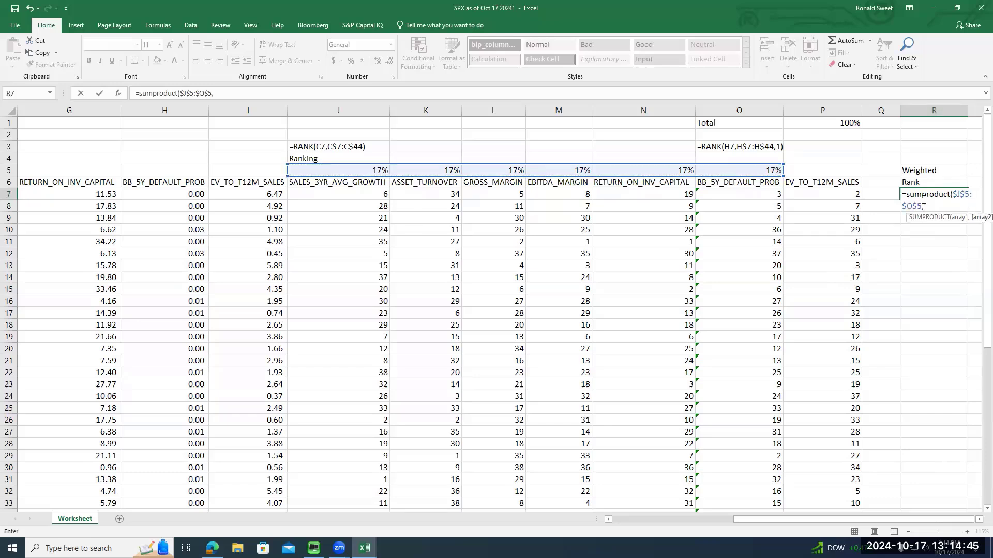
{"action": "left_click_drag", "start_coordinate": [374, 193], "coordinate": [736, 194]}
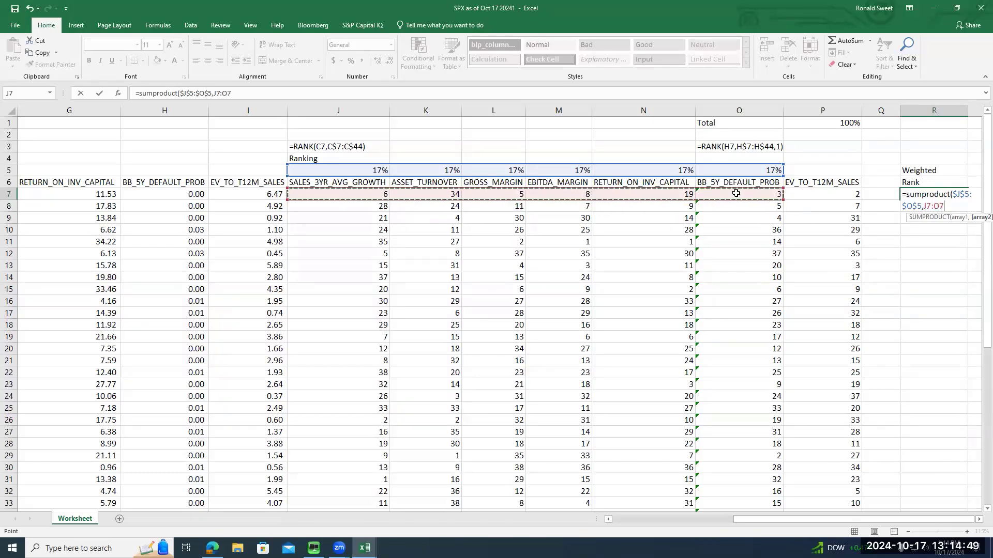
{"action": "type", "text": ")"}
{"action": "key", "text": "ctrl+Return"}
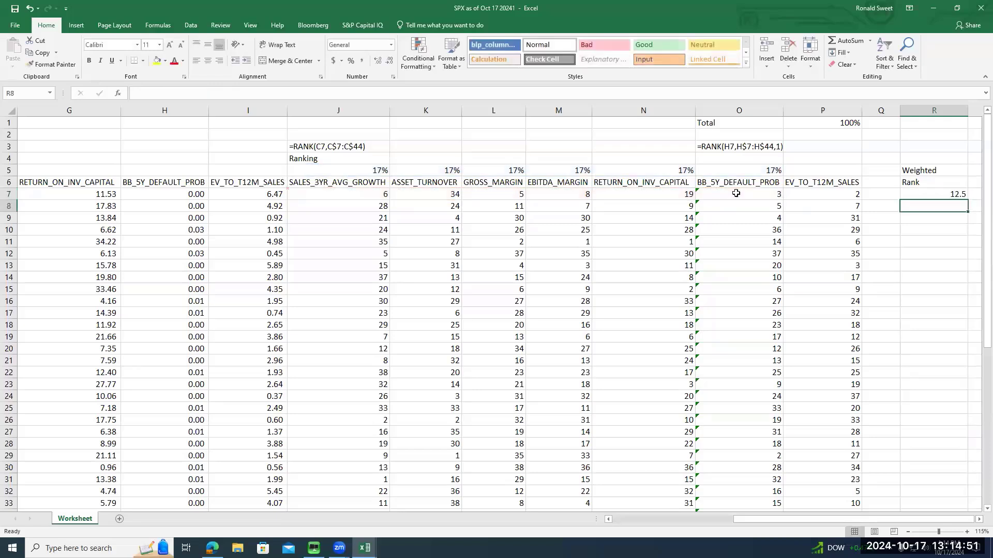
{"action": "left_click", "coordinate": [363, 64]}
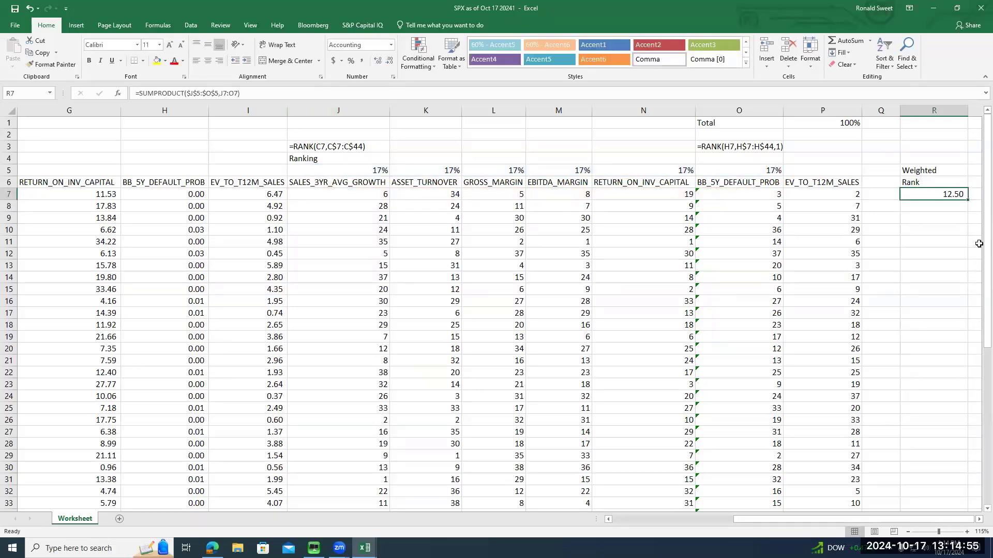
Copy the weighted rank formula from R7 down to R44 and look over the resulting values.
{"action": "left_click_drag", "start_coordinate": [967, 201], "coordinate": [963, 434]}
{"action": "scroll", "coordinate": [935, 383], "scroll_direction": "up", "scroll_amount": 6}
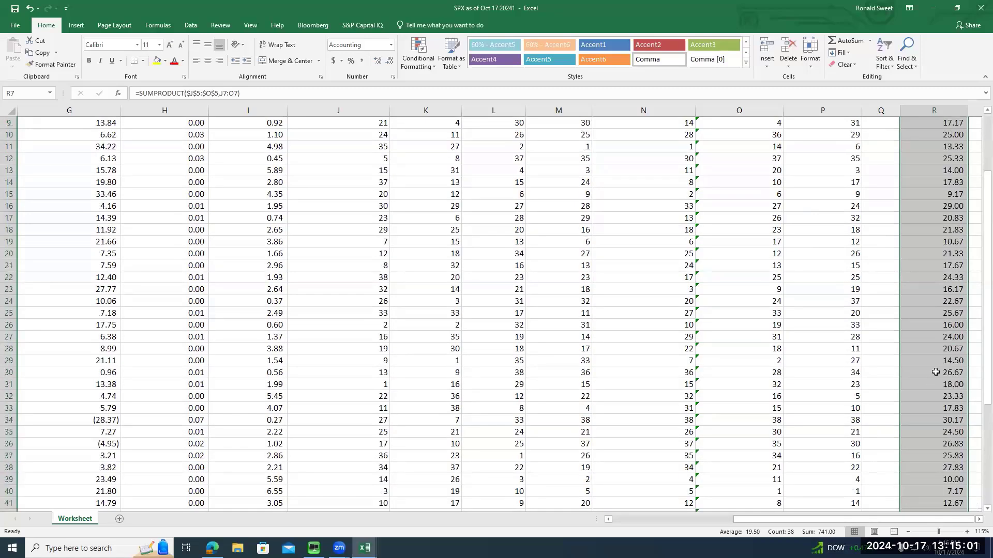
{"action": "scroll", "coordinate": [933, 323], "scroll_direction": "down", "scroll_amount": 7}
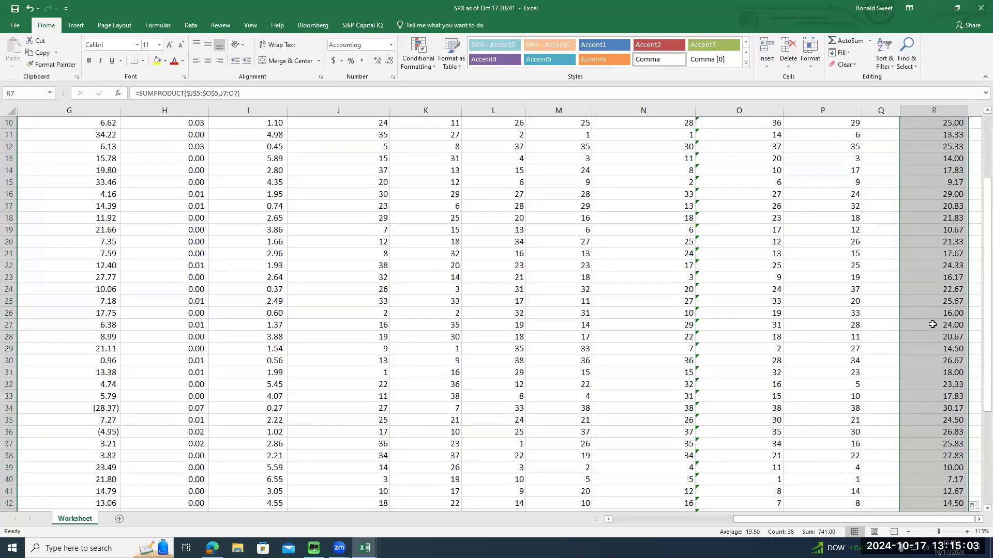
{"action": "left_click", "coordinate": [936, 333]}
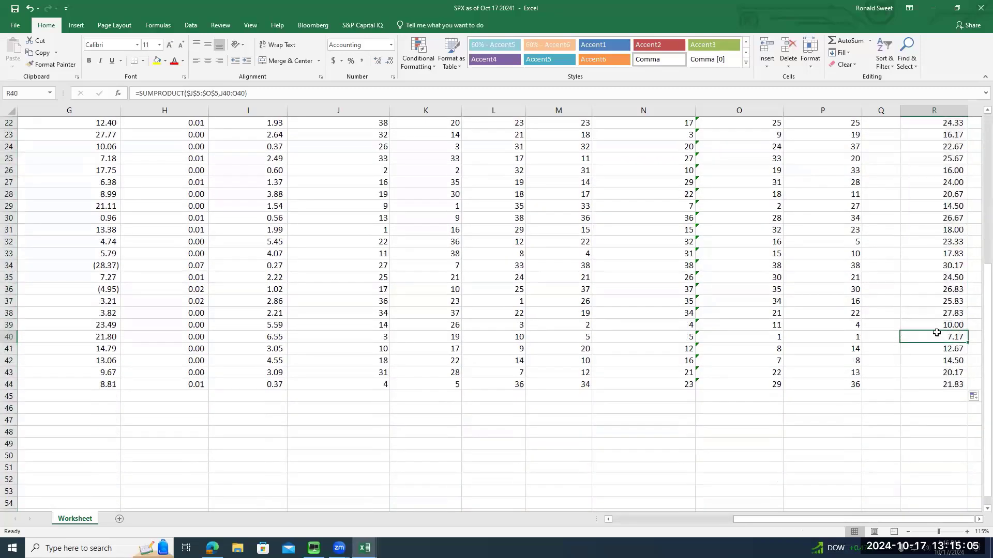
{"action": "scroll", "coordinate": [935, 332], "scroll_direction": "up", "scroll_amount": 7}
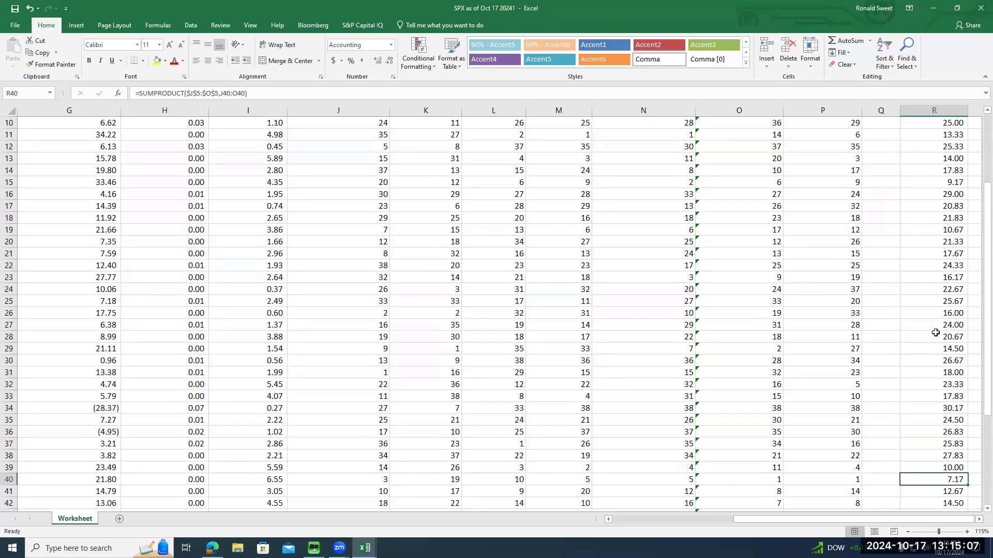
{"action": "left_click_drag", "start_coordinate": [950, 196], "coordinate": [946, 325]}
Enter the header Rerank in Q6, between the EV-to-sales and weighted rank columns.
{"action": "left_click", "coordinate": [879, 180]}
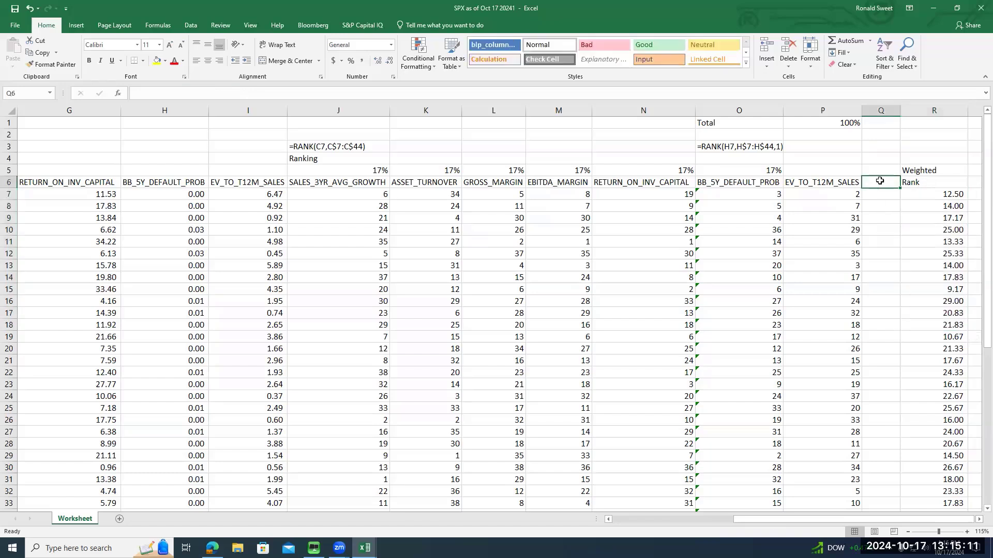
{"action": "type", "text": "Rerank"}
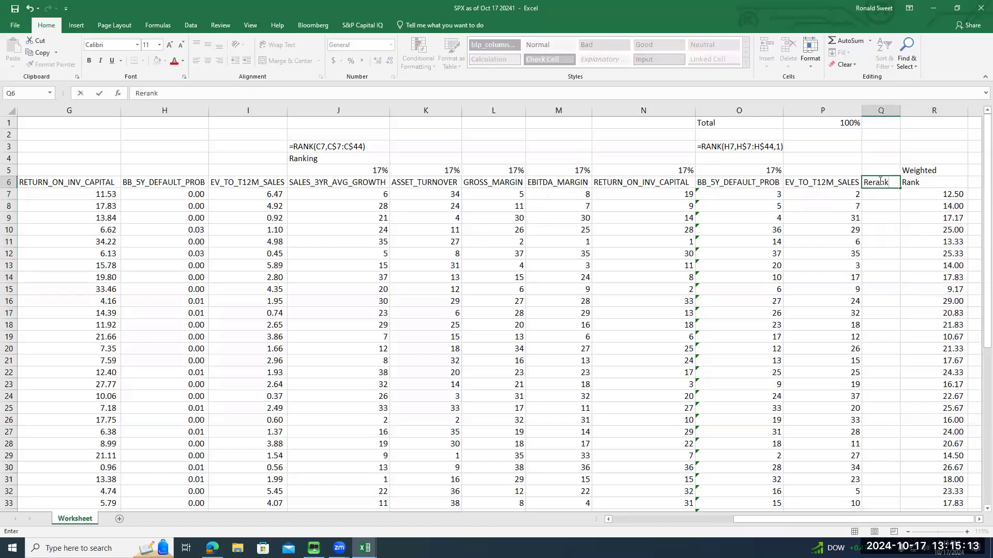
{"action": "key", "text": "Return"}
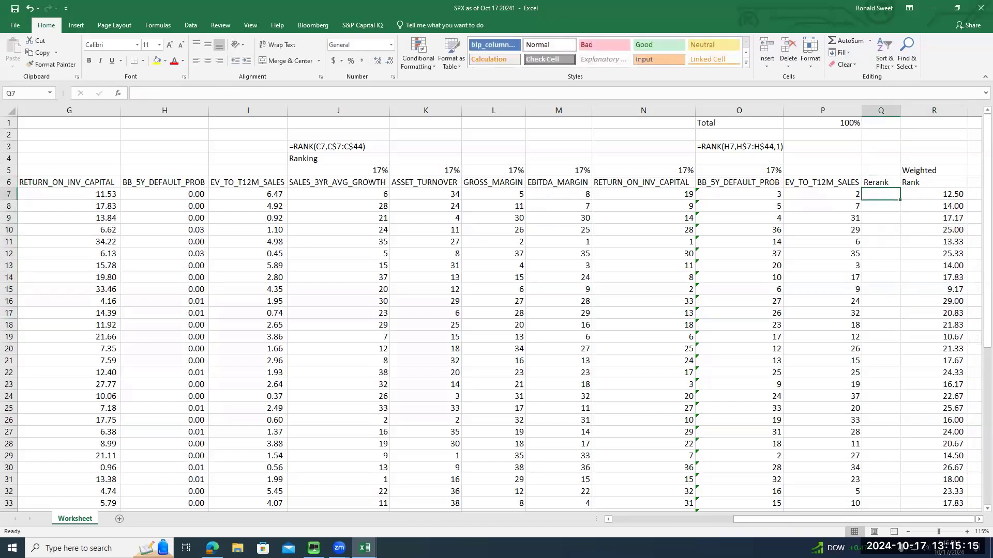
{"action": "left_click", "coordinate": [943, 196]}
{"action": "key", "text": "F2"}
{"action": "key", "text": "Home"}
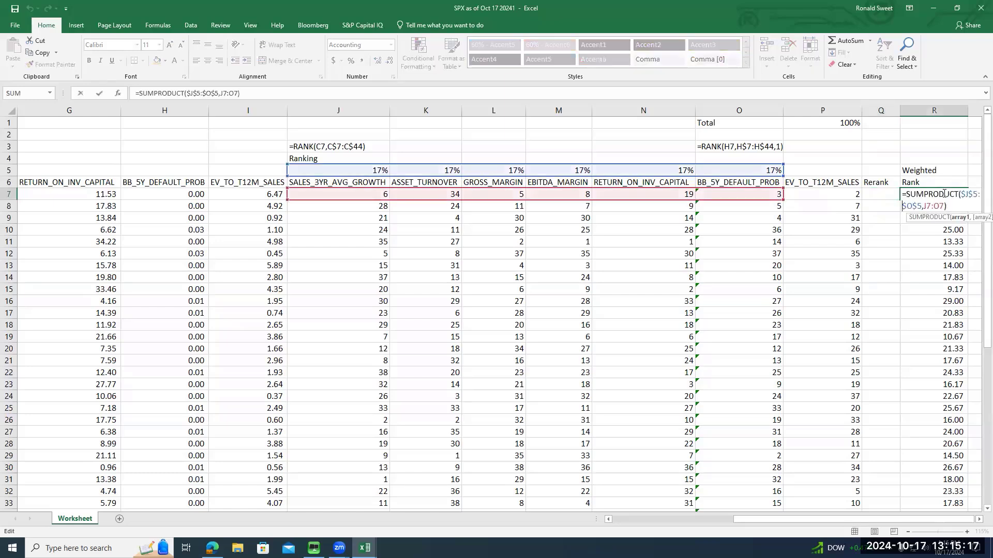
{"action": "type", "text": "'"}
{"action": "key", "text": "Return"}
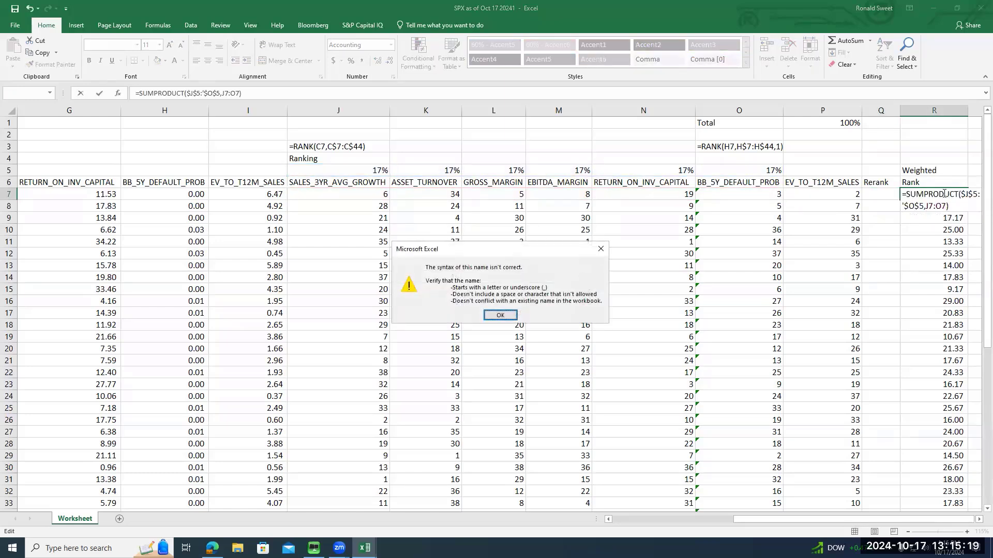
{"action": "key", "text": "Escape"}
{"action": "key", "text": "Escape"}
Convert the SUMPRODUCT formula in R7 to text with a leading apostrophe and copy it to R4 as a formula note.
{"action": "key", "text": "F2"}
{"action": "key", "text": "ctrl+Home"}
{"action": "type", "text": "'"}
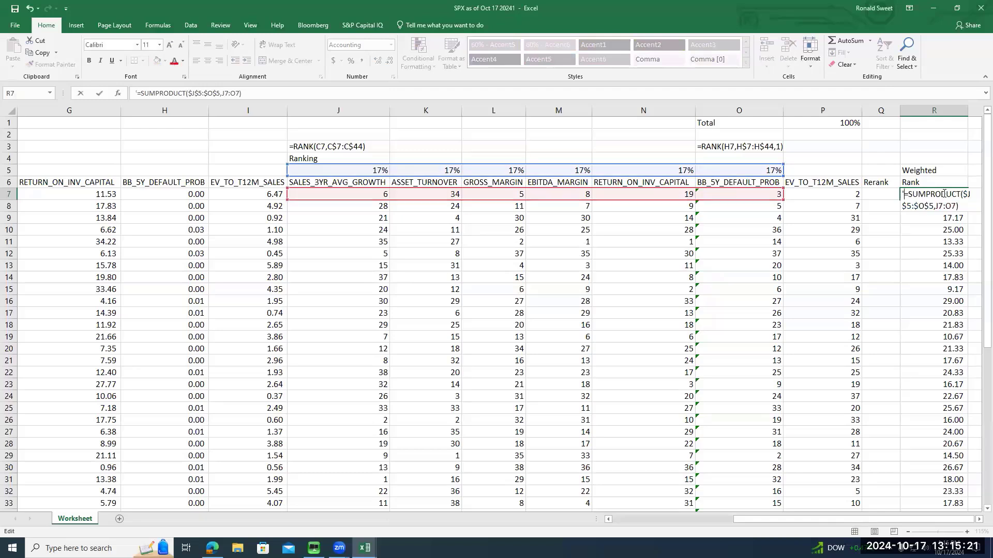
{"action": "key", "text": "Return"}
{"action": "key", "text": "Up"}
{"action": "key", "text": "ctrl+c"}
{"action": "key", "text": "Up"}
{"action": "key", "text": "Up"}
{"action": "key", "text": "Up"}
{"action": "key", "text": "Return"}
{"action": "key", "text": "Down"}
{"action": "key", "text": "Down"}
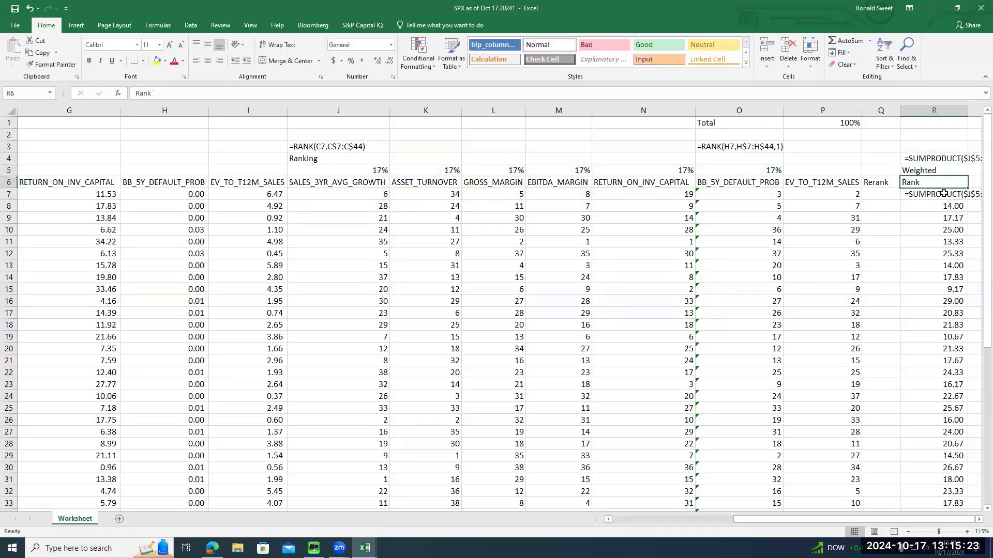
Remove the apostrophe from R7 so the weighted rank calculates as a live formula again.
{"action": "double_click", "coordinate": [944, 194]}
{"action": "key", "text": "Delete"}
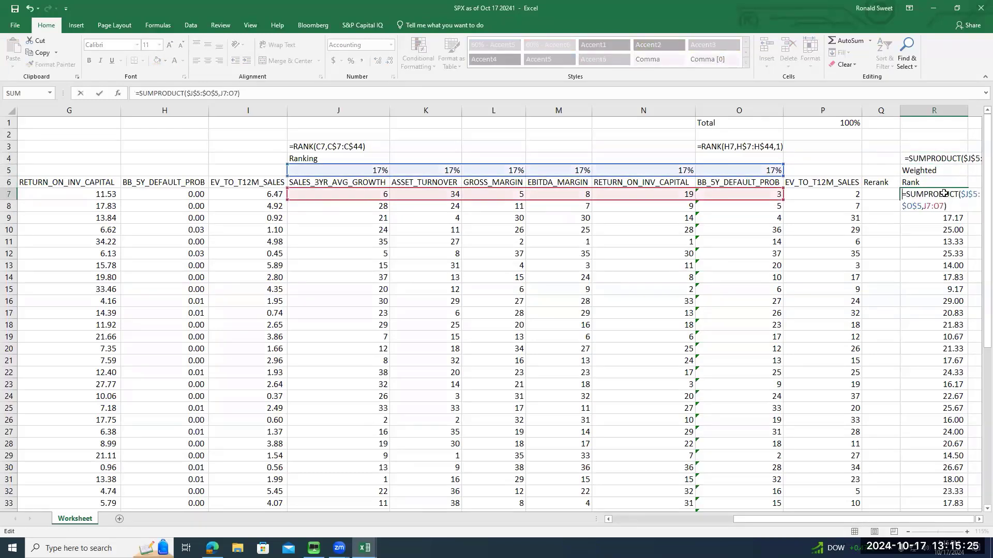
{"action": "key", "text": "Tab"}
Enter the formula =RANK(R7,$R$7:$R$44,1) in Q7, kept as text with a leading apostrophe.
{"action": "key", "text": "Left"}
{"action": "key", "text": "Left"}
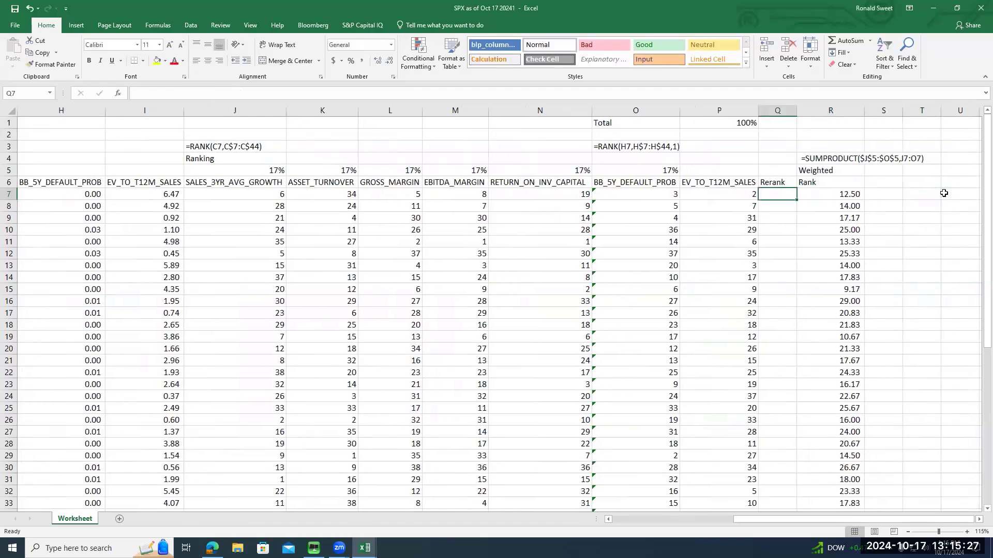
{"action": "type", "text": "=rank("}
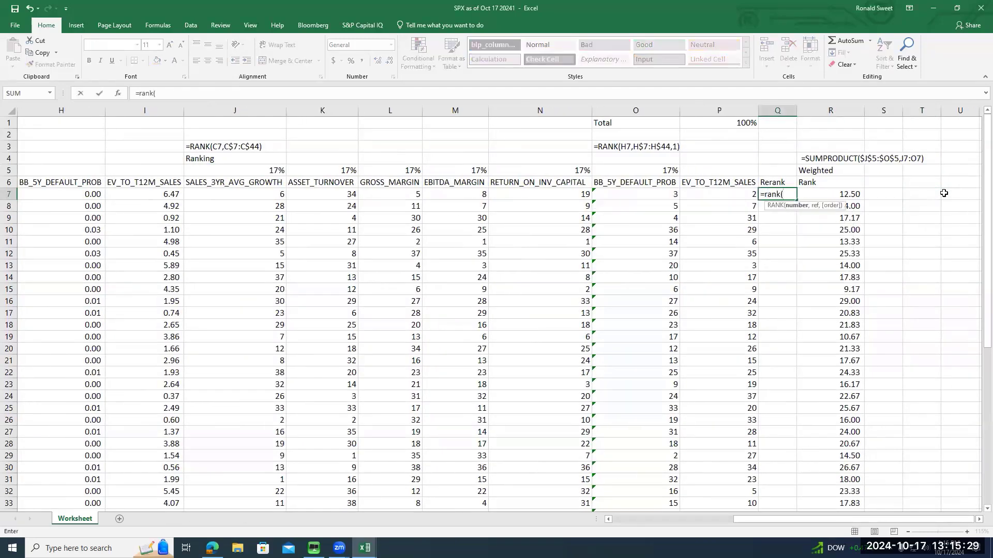
{"action": "key", "text": "Right"}
{"action": "type", "text": ","}
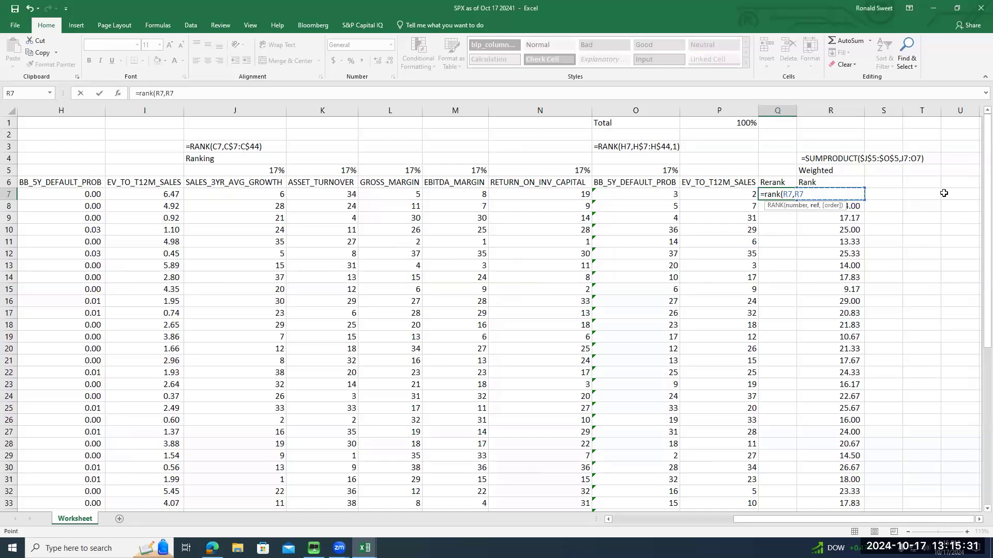
{"action": "key", "text": "Right"}
{"action": "key", "text": "Right"}
{"action": "key", "text": "Left"}
{"action": "key", "text": "ctrl+shift+Down"}
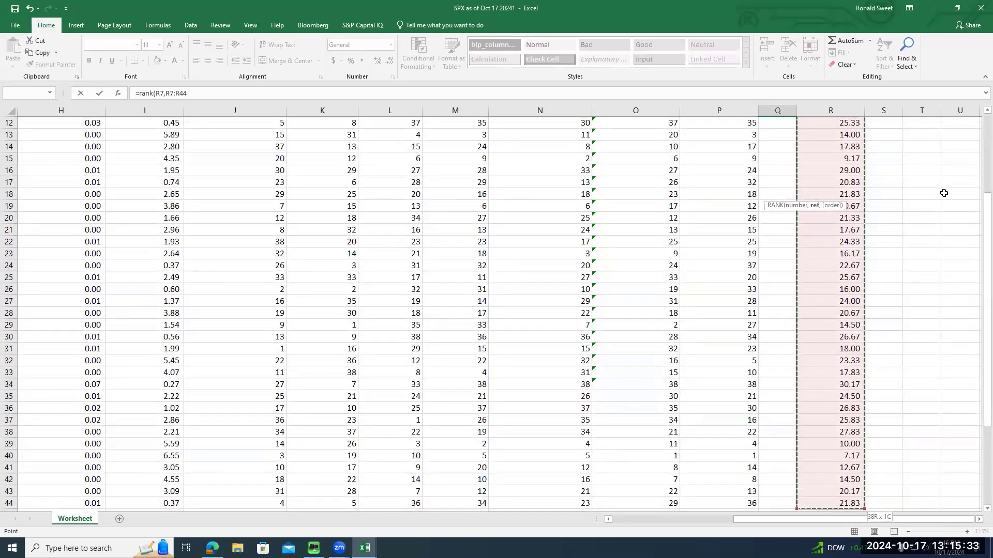
{"action": "key", "text": "F4"}
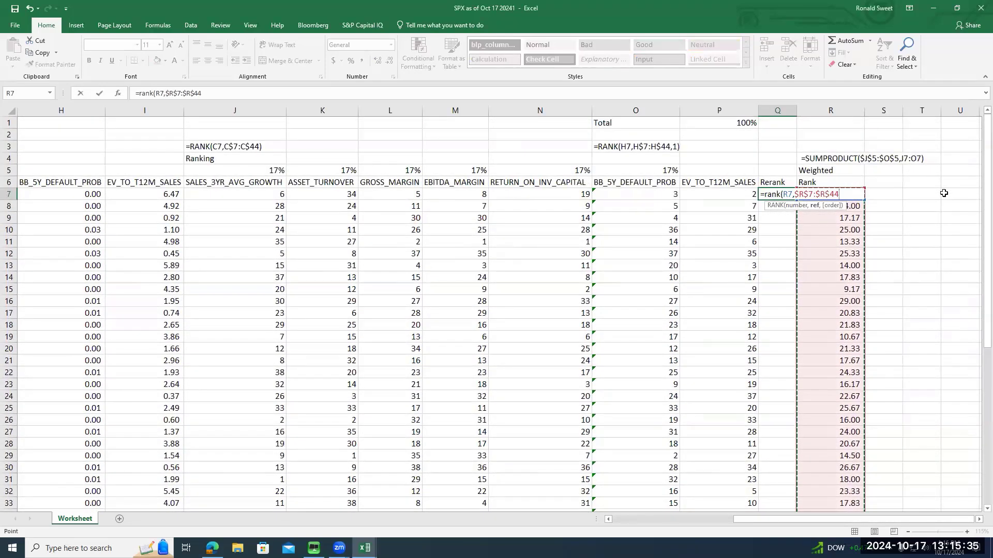
{"action": "type", "text": ",1)"}
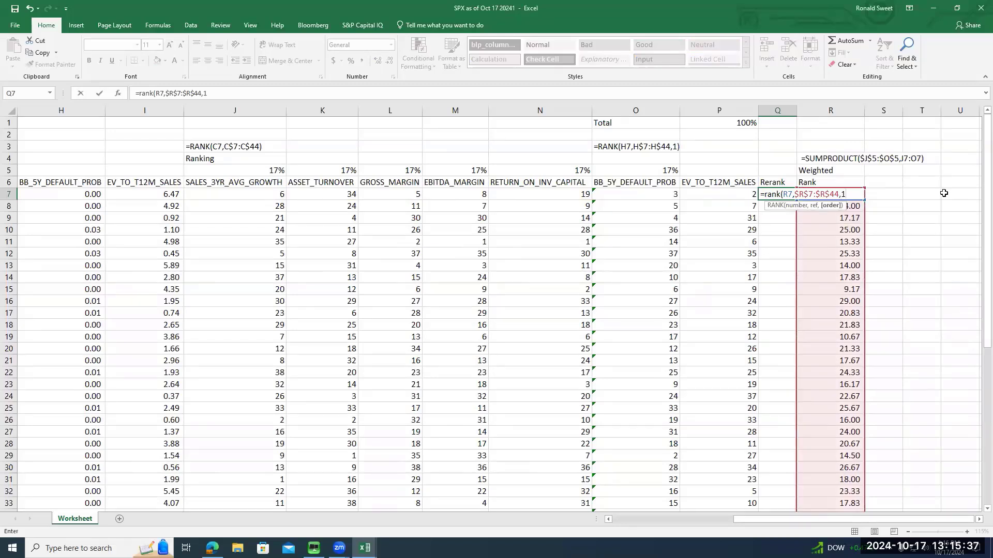
{"action": "key", "text": "Return"}
Copy the text version of the Q7 rank formula to Q3 as a formula note above the Rerank header.
{"action": "key", "text": "Up"}
{"action": "key", "text": "F2"}
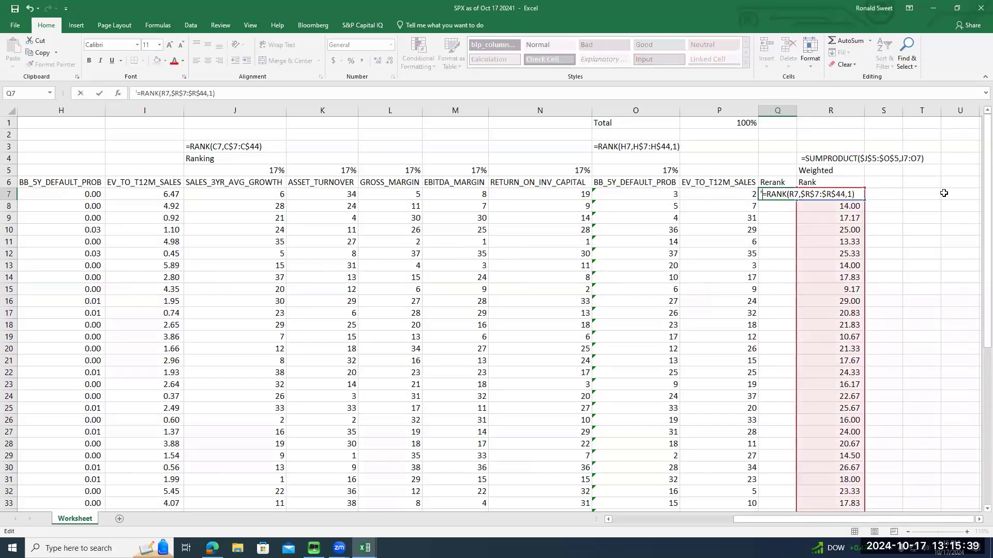
{"action": "key", "text": "Escape"}
{"action": "key", "text": "ctrl+c"}
{"action": "key", "text": "Up"}
{"action": "key", "text": "Up"}
{"action": "key", "text": "Up"}
{"action": "key", "text": "Up"}
{"action": "key", "text": "ctrl+v"}
{"action": "key", "text": "Down"}
{"action": "key", "text": "Down"}
{"action": "key", "text": "Down"}
{"action": "key", "text": "Down"}
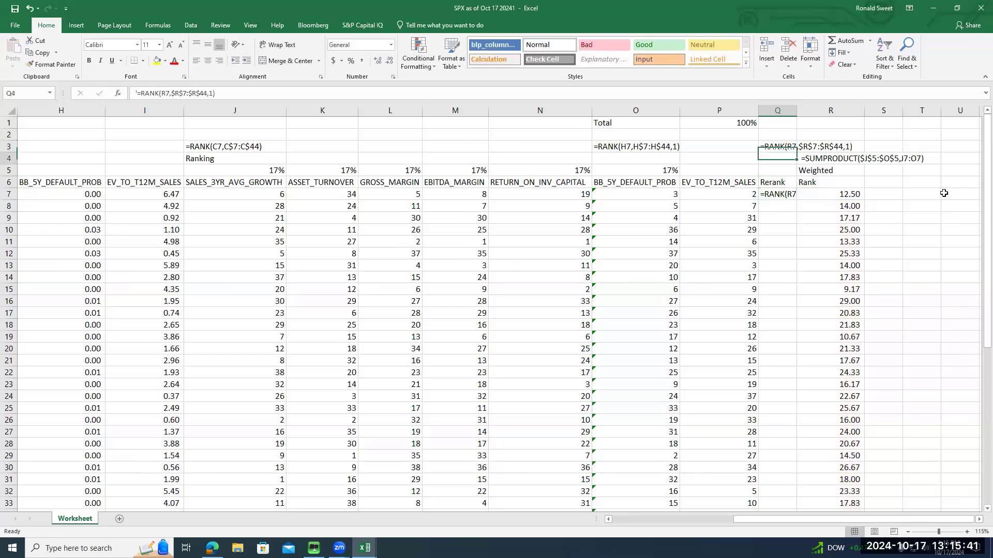
Remove the leading apostrophe from Q7 to make its RANK formula live.
{"action": "key", "text": "F2"}
{"action": "key", "text": "Home"}
{"action": "key", "text": "Delete"}
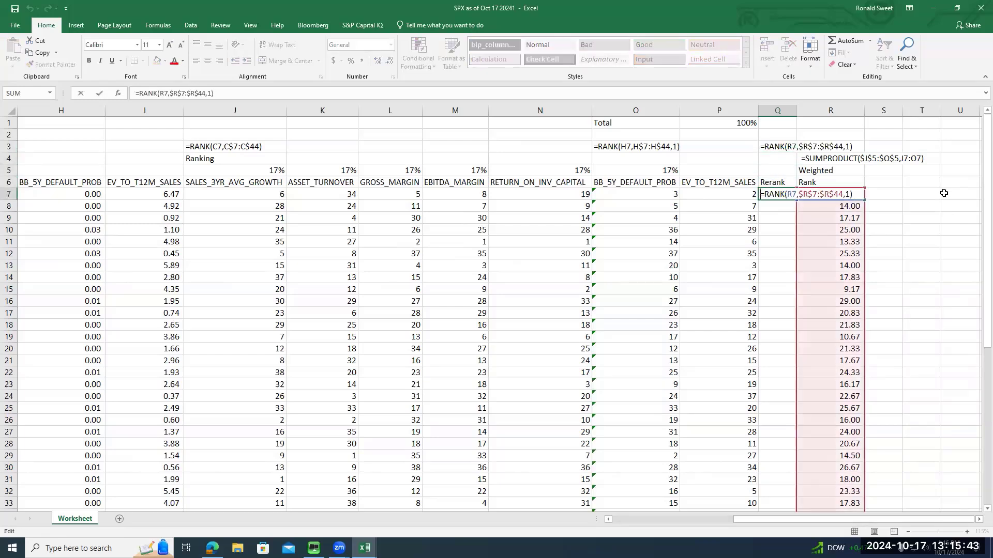
{"action": "key", "text": "Return"}
{"action": "key", "text": "Up"}
Copy the rerank formula from Q7 down to Q44.
{"action": "key", "text": "Right"}
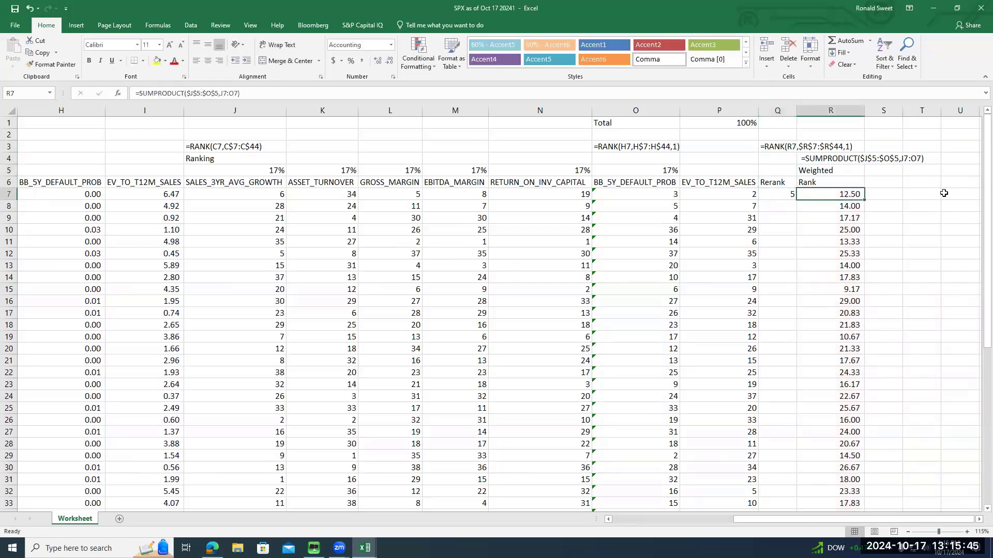
{"action": "key", "text": "Left"}
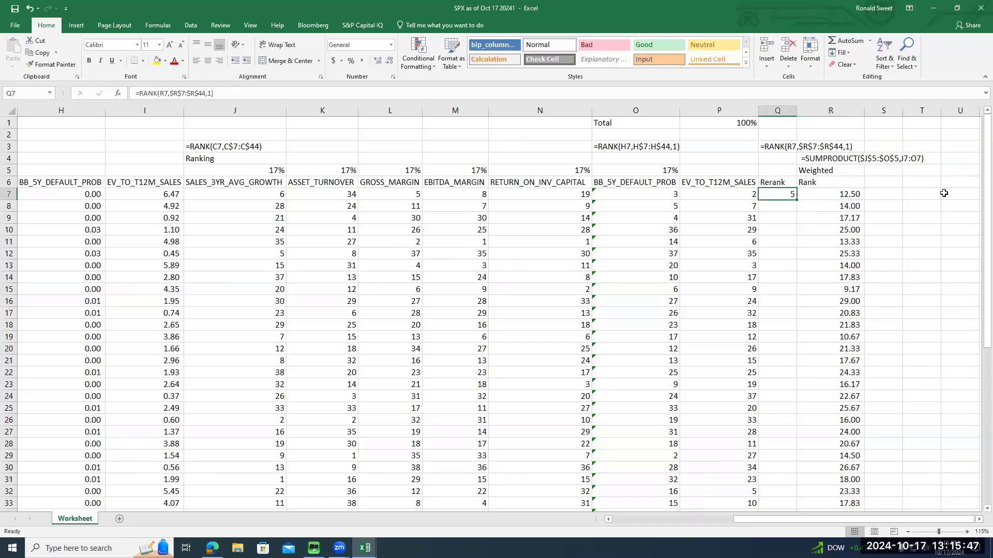
{"action": "double_click", "coordinate": [795, 200]}
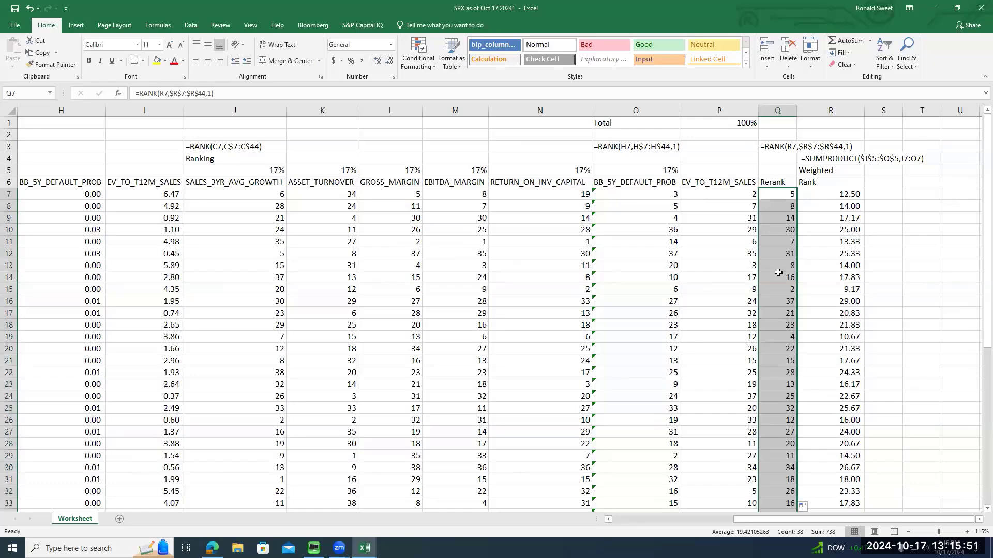
Find the company ranked first in the Rerank column and examine its name, metrics and individual ranks across row 40.
{"action": "scroll", "coordinate": [778, 273], "scroll_direction": "down", "scroll_amount": 5}
{"action": "left_click", "coordinate": [790, 406]}
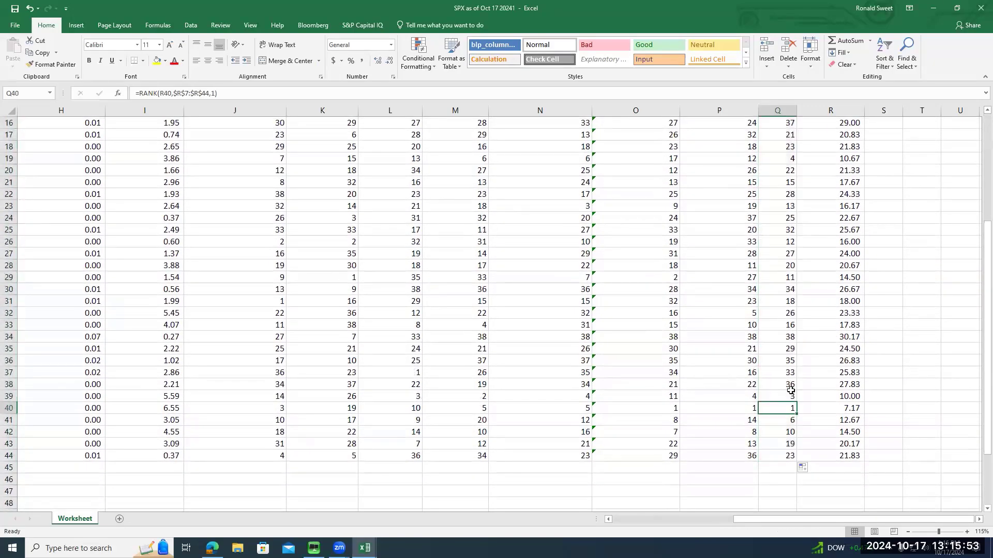
{"action": "key", "text": "Left"}
{"action": "key", "text": "Left"}
{"action": "key", "text": "Left"}
{"action": "key", "text": "Left"}
{"action": "key", "text": "Left"}
{"action": "key", "text": "Left"}
{"action": "key", "text": "Left"}
{"action": "key", "text": "Left"}
{"action": "key", "text": "Left"}
{"action": "key", "text": "Left"}
{"action": "key", "text": "Left"}
{"action": "key", "text": "Left"}
{"action": "key", "text": "Left"}
{"action": "key", "text": "Left"}
{"action": "key", "text": "Left"}
{"action": "key", "text": "Left"}
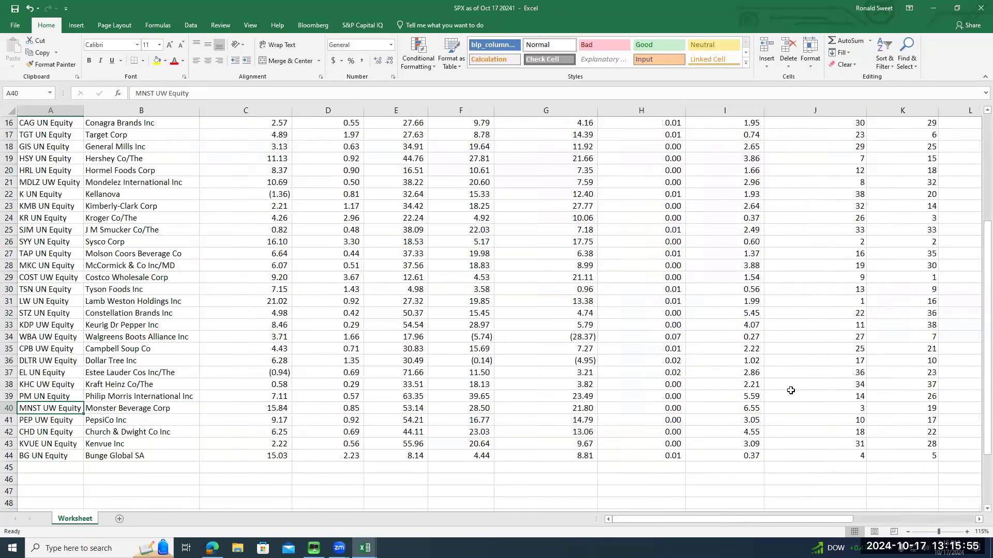
{"action": "key", "text": "Right"}
{"action": "key", "text": "Right"}
{"action": "key", "text": "Right"}
{"action": "key", "text": "Right"}
{"action": "key", "text": "Right"}
{"action": "key", "text": "Right"}
{"action": "key", "text": "Right"}
{"action": "key", "text": "Right"}
{"action": "key", "text": "Right"}
{"action": "key", "text": "Right"}
{"action": "key", "text": "Right"}
{"action": "key", "text": "Right"}
{"action": "key", "text": "Right"}
{"action": "key", "text": "Right"}
{"action": "key", "text": "Right"}
{"action": "key", "text": "Right"}
{"action": "key", "text": "Right"}
{"action": "key", "text": "Right"}
{"action": "key", "text": "Right"}
{"action": "key", "text": "Right"}
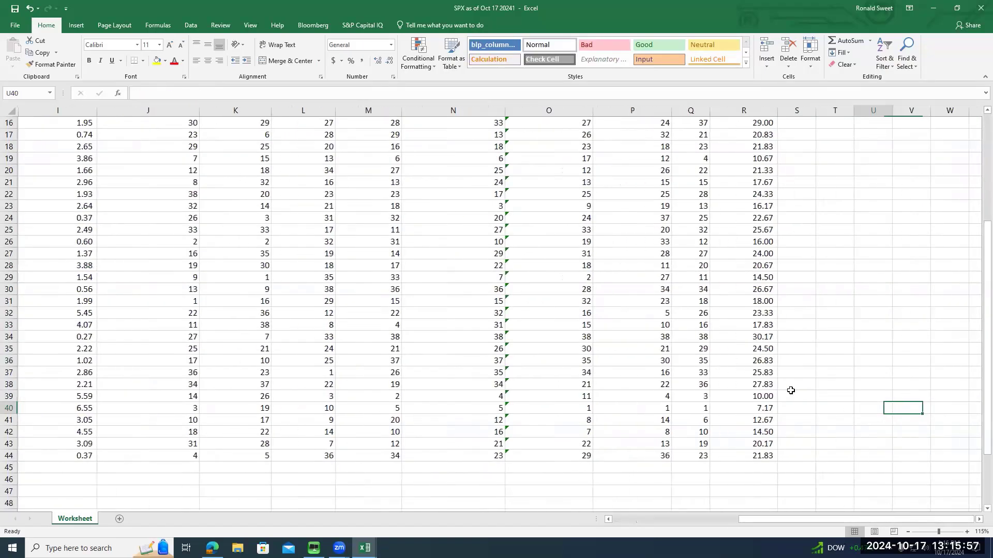
{"action": "key", "text": "Left"}
{"action": "key", "text": "Left"}
{"action": "key", "text": "Left"}
{"action": "key", "text": "Left"}
{"action": "key", "text": "Left"}
{"action": "key", "text": "Left"}
{"action": "key", "text": "Right"}
{"action": "key", "text": "Right"}
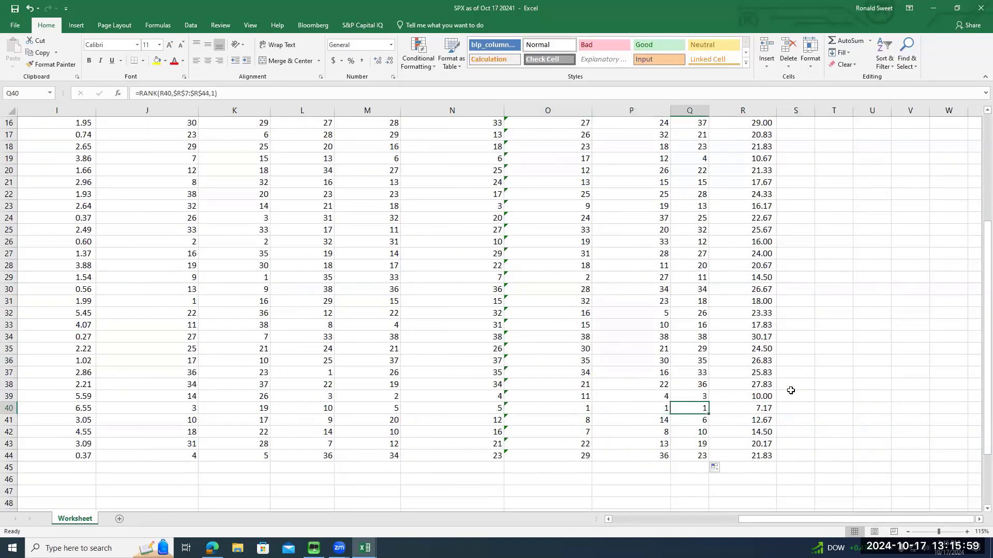
Enter the label Fundmentals in Q5 above Rerank and widen column Q to fit it.
{"action": "key", "text": "ctrl+Up"}
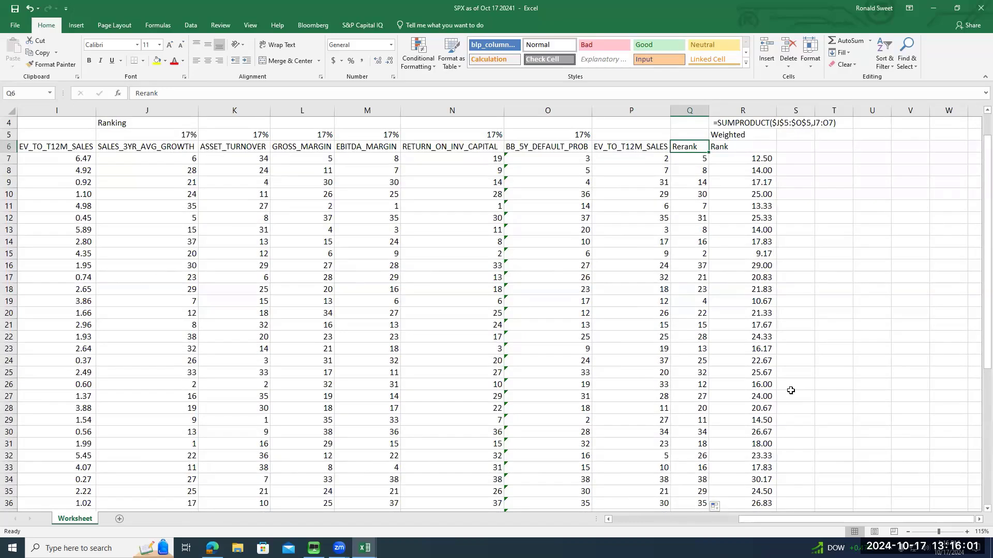
{"action": "key", "text": "Up"}
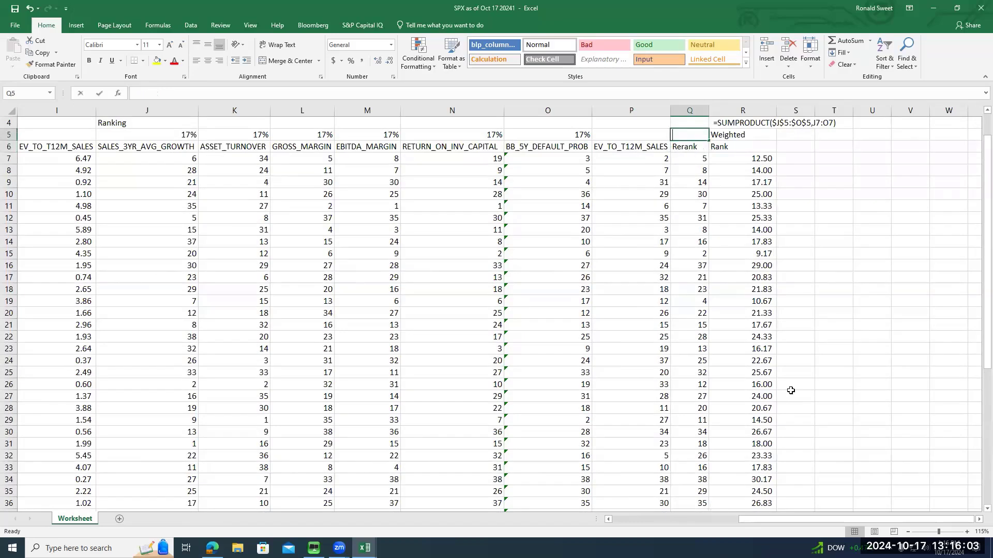
{"action": "type", "text": "Fundmentals"}
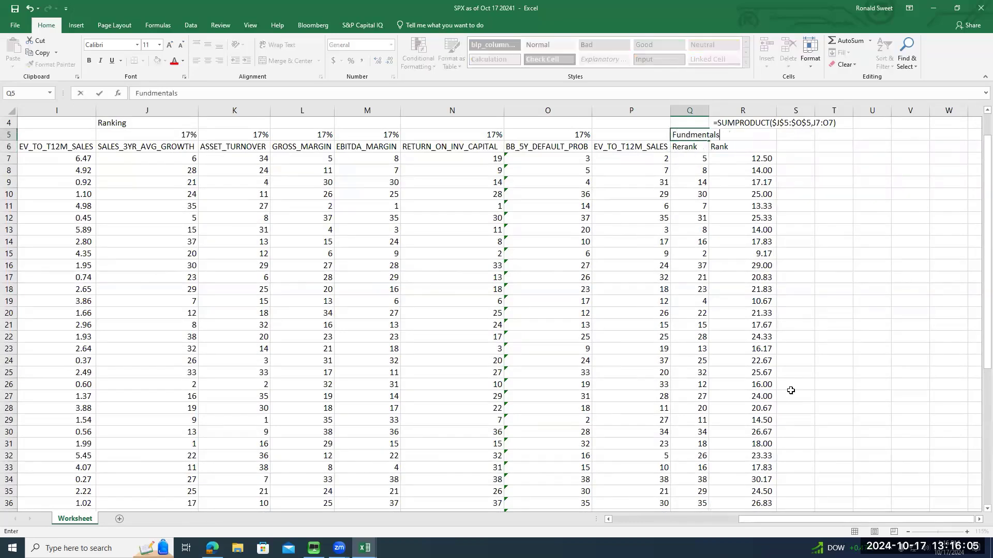
{"action": "key", "text": "ctrl+Return"}
{"action": "left_click_drag", "start_coordinate": [714, 109], "coordinate": [791, 109]}
Enter the label Valuation in P5 above the EV_TO_T12M_SALES rank header.
{"action": "left_click", "coordinate": [631, 131]}
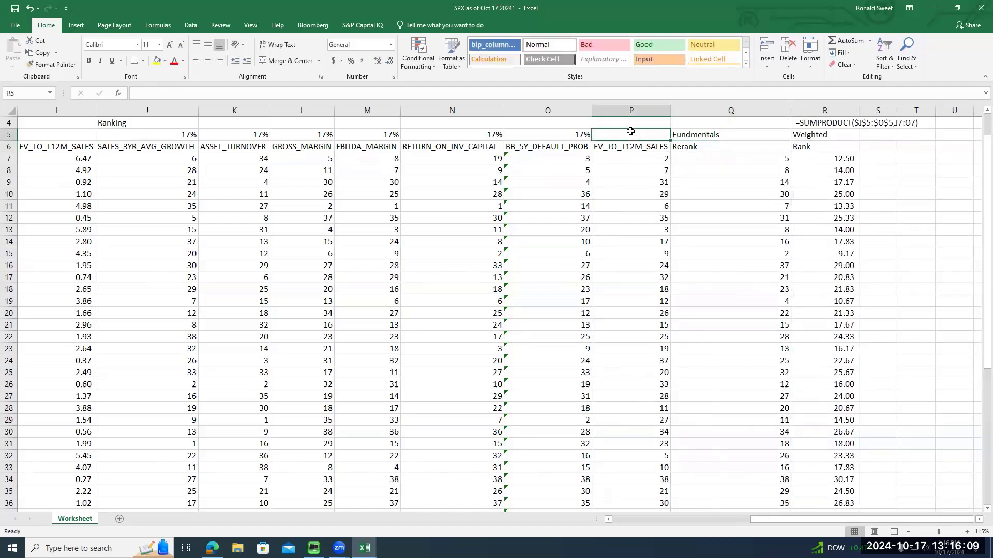
{"action": "type", "text": "V"}
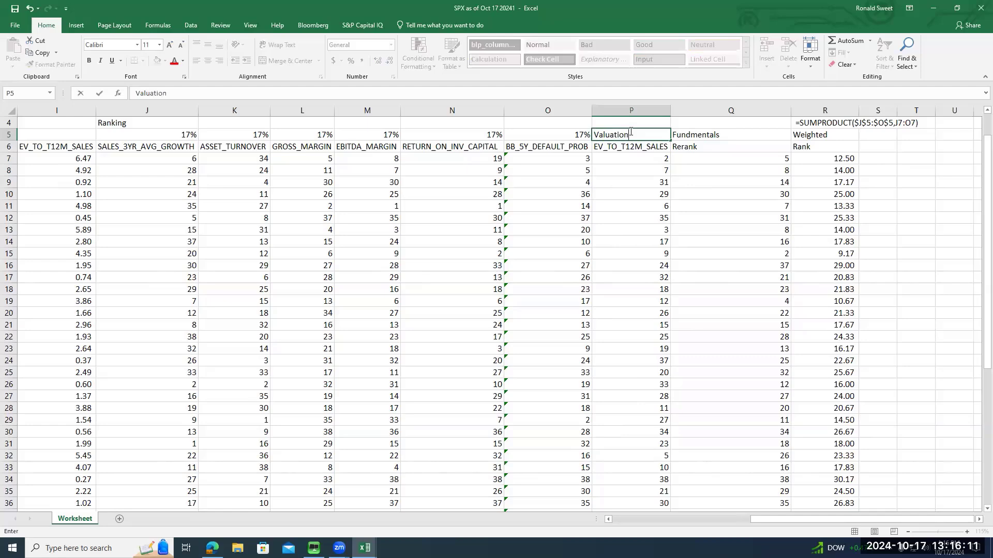
{"action": "type", "text": "aluation"}
{"action": "key", "text": "Return"}
Examine the valuation and fundamentals ranks in row 40 and trace them to the company's underlying metrics.
{"action": "key", "text": "Right"}
{"action": "key", "text": "Down"}
{"action": "key", "text": "ctrl+Down"}
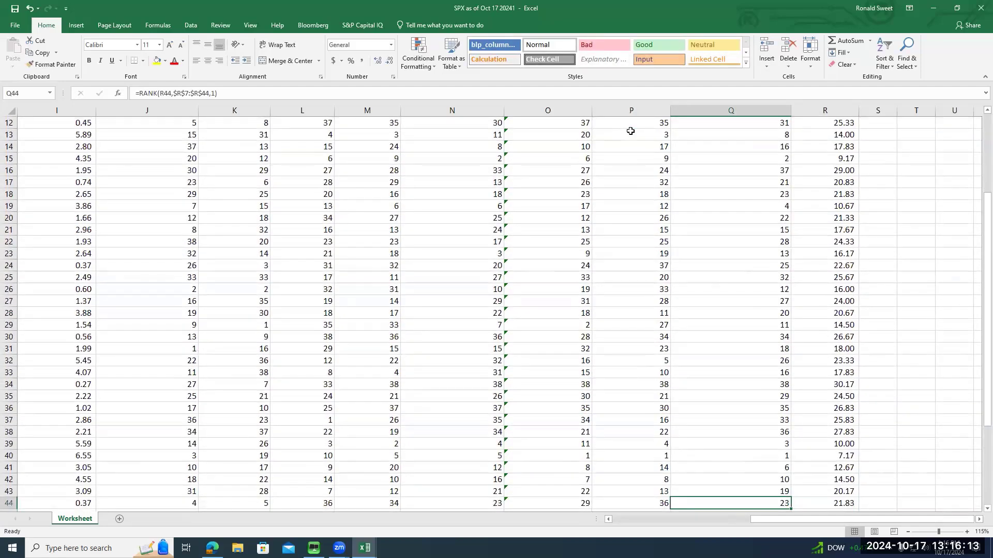
{"action": "key", "text": "Up"}
{"action": "key", "text": "Up"}
{"action": "key", "text": "Up"}
{"action": "key", "text": "Up"}
{"action": "key", "text": "Left"}
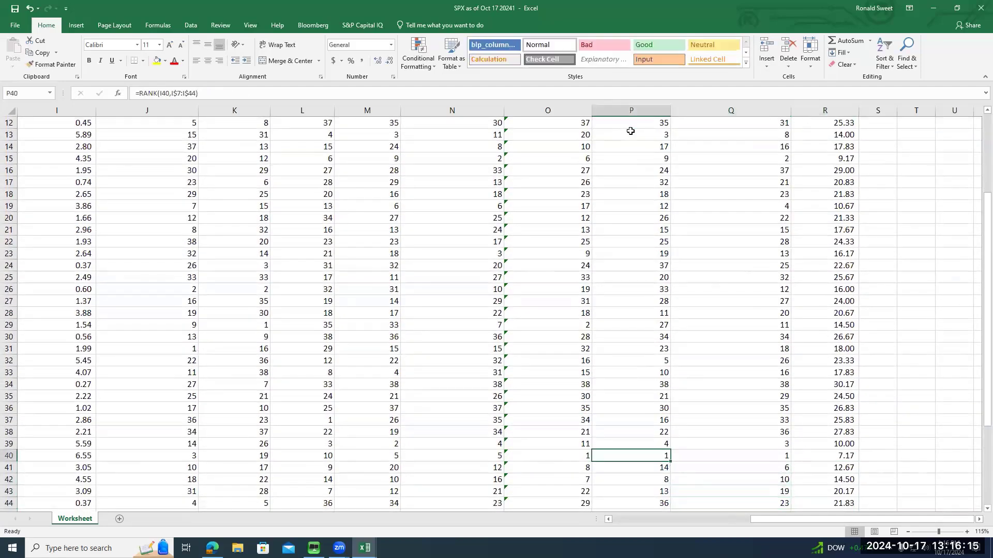
{"action": "key", "text": "Left"}
{"action": "key", "text": "Left"}
{"action": "key", "text": "Left"}
{"action": "key", "text": "Left"}
{"action": "key", "text": "Left"}
{"action": "key", "text": "Left"}
{"action": "key", "text": "Left"}
{"action": "key", "text": "Left"}
{"action": "key", "text": "Left"}
{"action": "key", "text": "Left"}
{"action": "key", "text": "Left"}
{"action": "key", "text": "Left"}
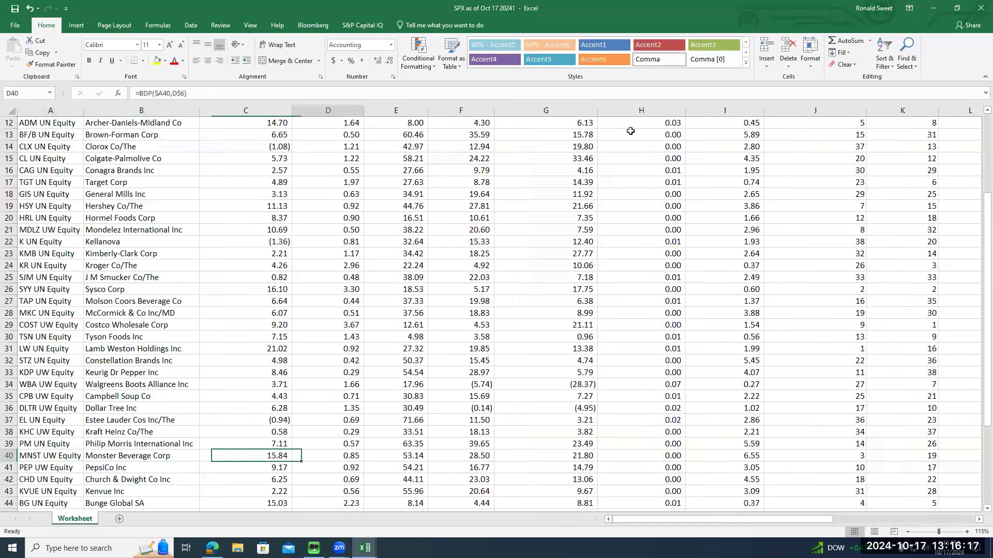
{"action": "key", "text": "Right"}
{"action": "key", "text": "Right"}
{"action": "key", "text": "Right"}
{"action": "key", "text": "Right"}
{"action": "key", "text": "Right"}
{"action": "key", "text": "Right"}
{"action": "key", "text": "Right"}
{"action": "key", "text": "Right"}
{"action": "key", "text": "Right"}
{"action": "key", "text": "Right"}
{"action": "key", "text": "Right"}
{"action": "key", "text": "Right"}
Compare the valuation rank with the fundamentals rerank for the companies in rows 39 and 32.
{"action": "key", "text": "Up"}
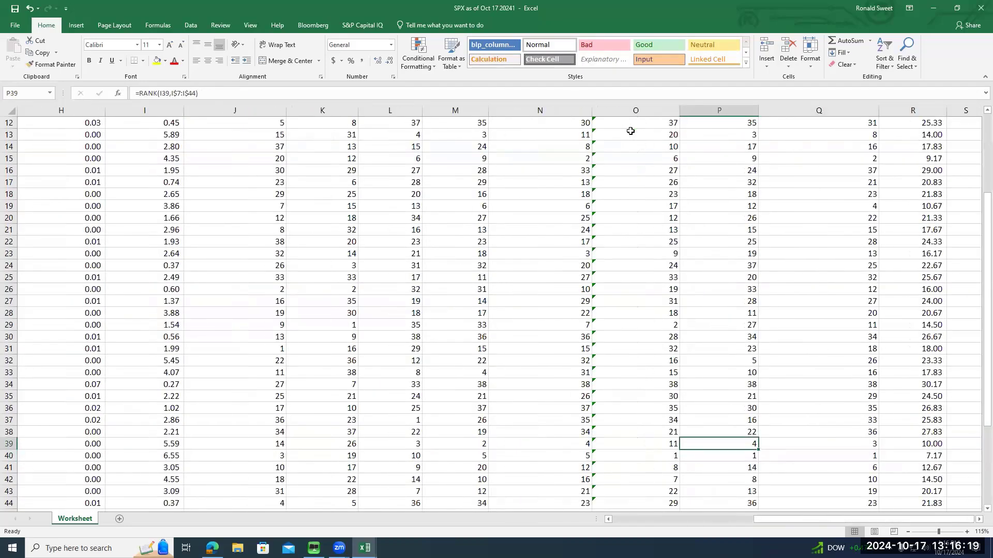
{"action": "key", "text": "Right"}
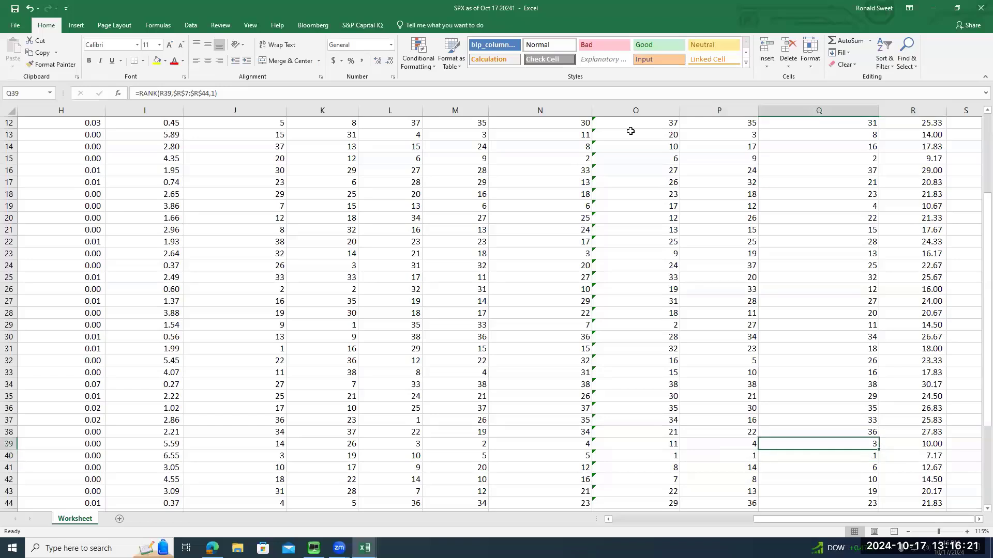
{"action": "key", "text": "Left"}
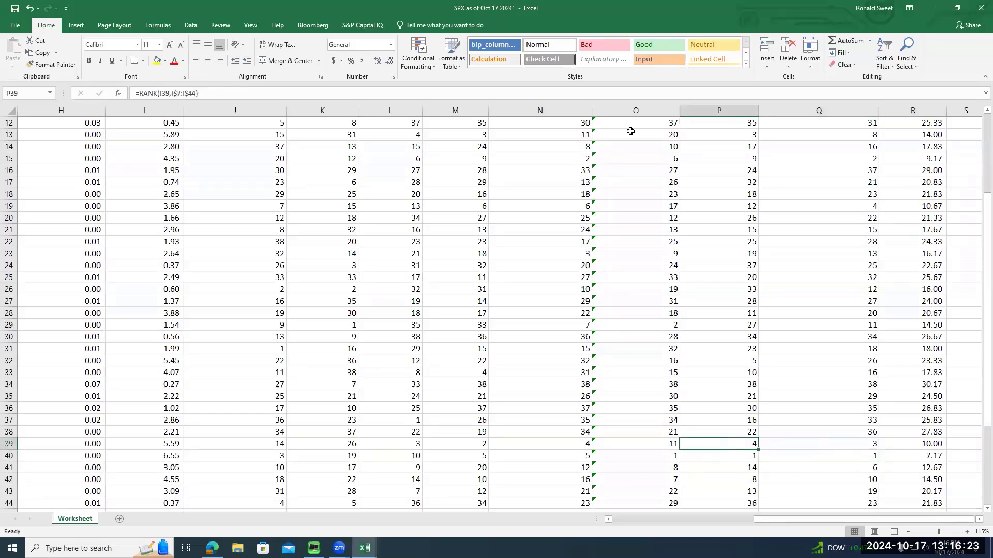
{"action": "key", "text": "Right"}
{"action": "key", "text": "Up"}
{"action": "key", "text": "Up"}
{"action": "key", "text": "Up"}
{"action": "key", "text": "Up"}
{"action": "key", "text": "Up"}
{"action": "key", "text": "Up"}
{"action": "key", "text": "Up"}
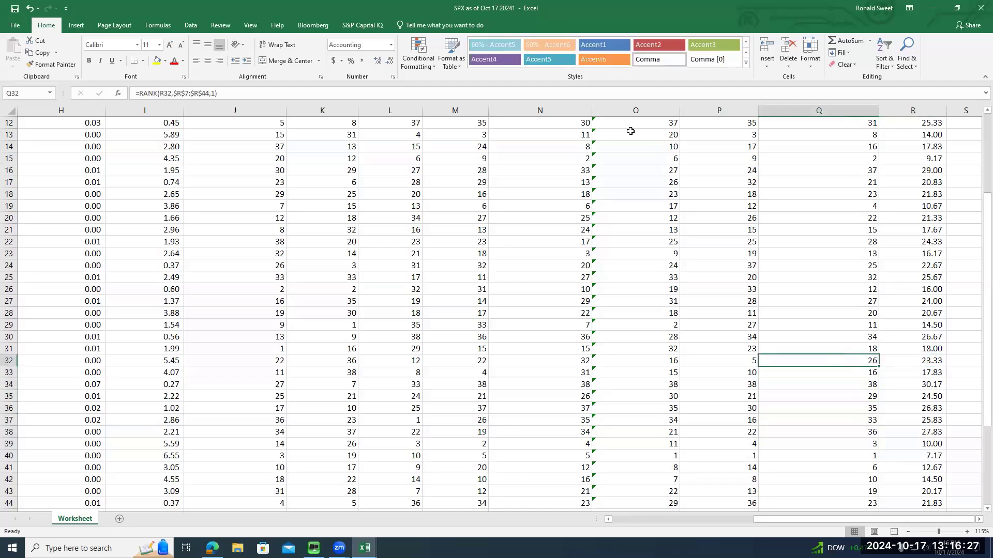
{"action": "key", "text": "Left"}
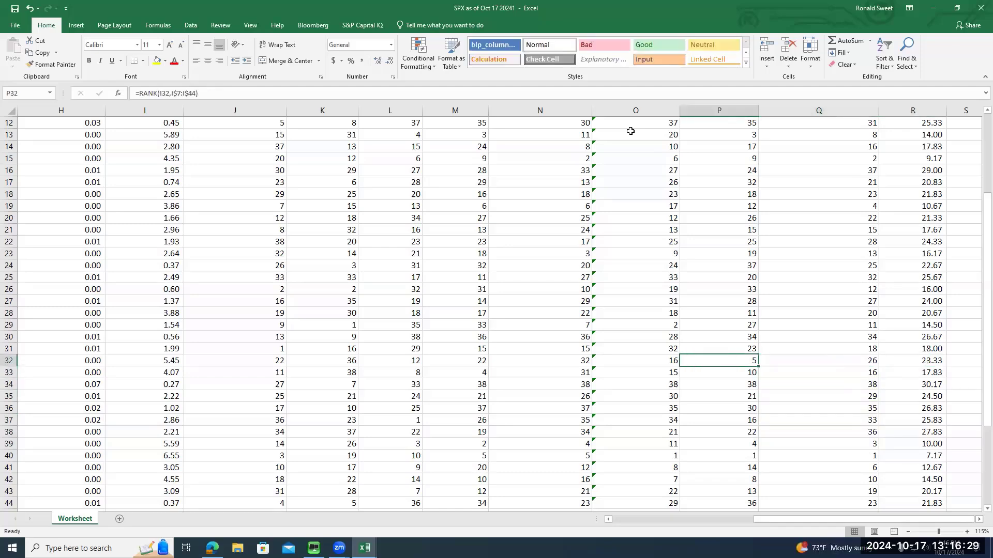
Review the row 32 company's underlying metrics and compare its valuation rank with its fundamentals rerank.
{"action": "key", "text": "Home"}
{"action": "key", "text": "Right"}
{"action": "key", "text": "Right"}
{"action": "key", "text": "Right"}
{"action": "key", "text": "Right"}
{"action": "key", "text": "Right"}
{"action": "key", "text": "Right"}
{"action": "key", "text": "Right"}
{"action": "key", "text": "Right"}
{"action": "key", "text": "Right"}
{"action": "key", "text": "Right"}
{"action": "key", "text": "Right"}
{"action": "key", "text": "Right"}
{"action": "key", "text": "Right"}
{"action": "key", "text": "Right"}
{"action": "key", "text": "Right"}
{"action": "key", "text": "Right"}
{"action": "key", "text": "Right"}
{"action": "key", "text": "Right"}
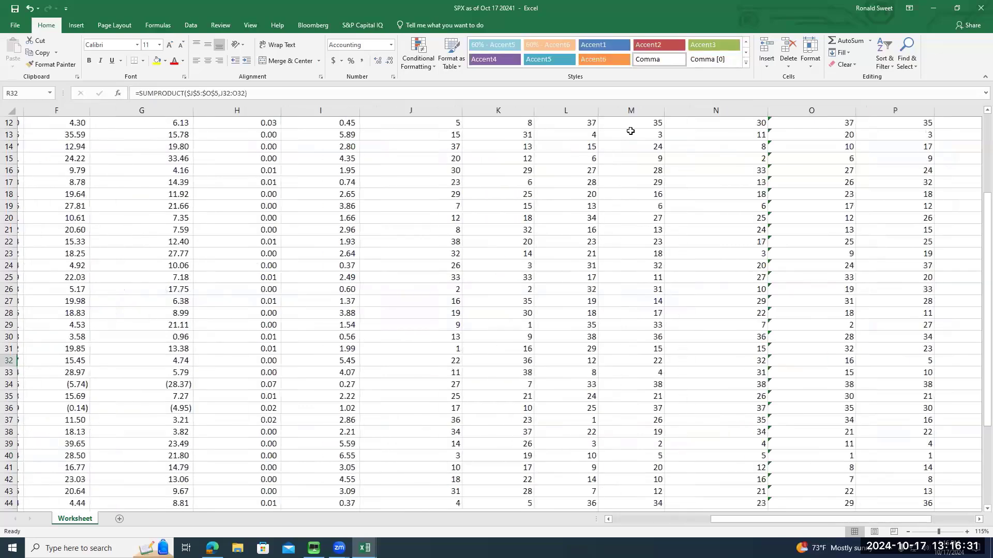
{"action": "key", "text": "Left"}
{"action": "key", "text": "Left"}
{"action": "key", "text": "Left"}
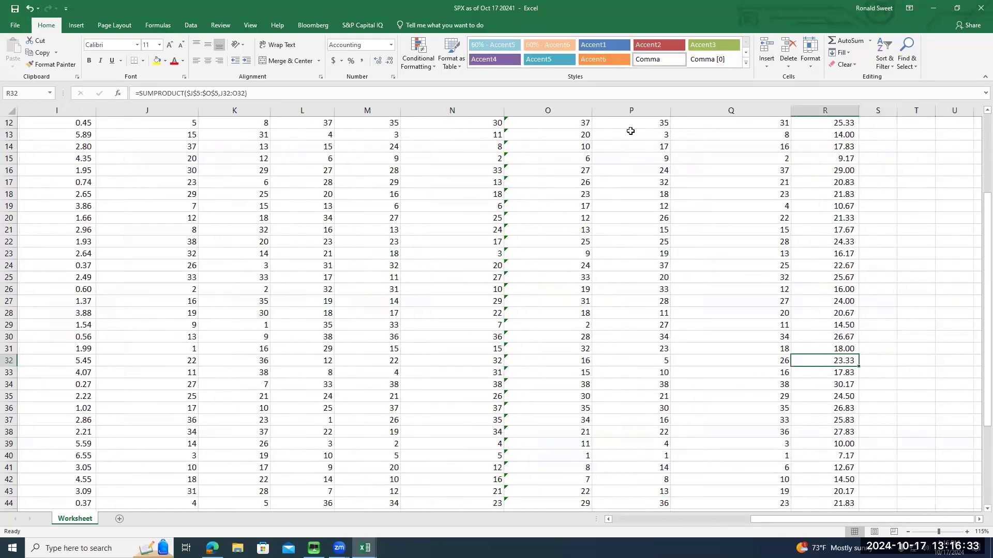
{"action": "key", "text": "Right"}
{"action": "key", "text": "Right"}
{"action": "key", "text": "Left"}
{"action": "key", "text": "Left"}
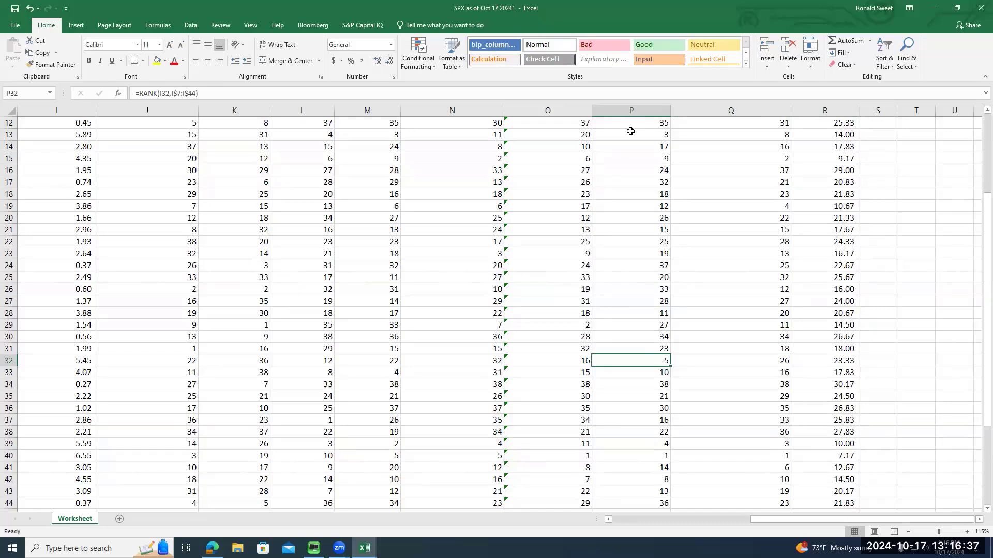
Compare the first company's valuation rank, fundamentals rerank and weighted rank in row 7 against their column headers.
{"action": "key", "text": "ctrl+Up"}
{"action": "key", "text": "Down"}
{"action": "key", "text": "Down"}
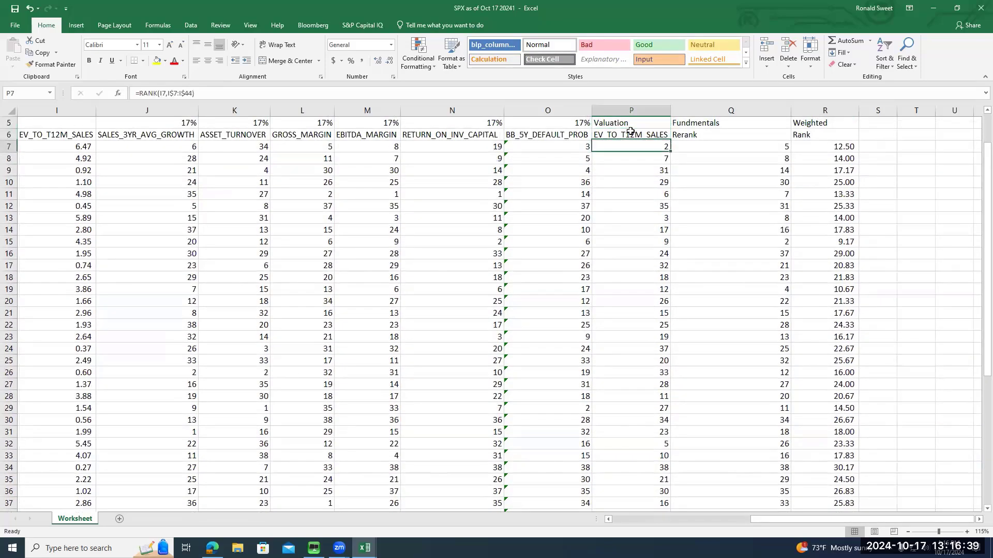
{"action": "key", "text": "Right"}
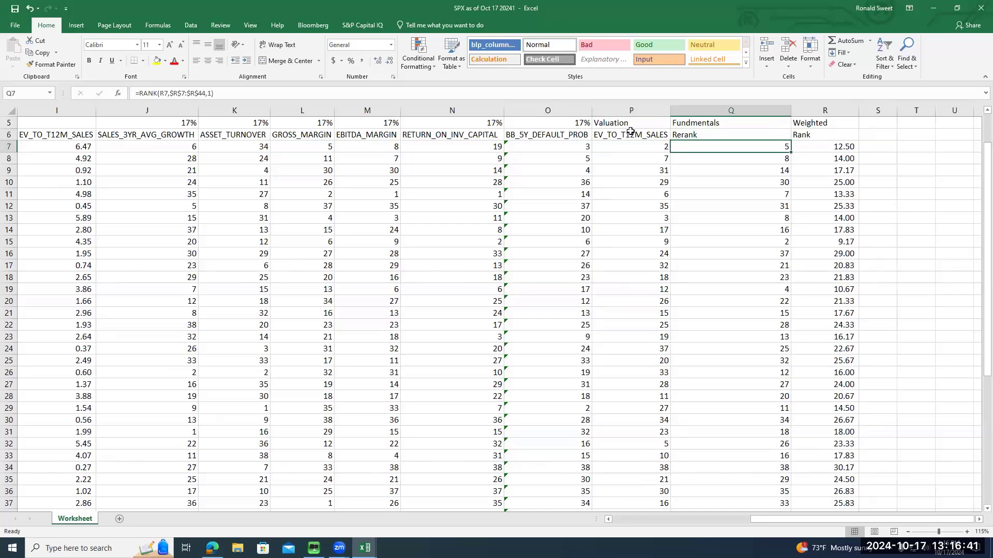
{"action": "key", "text": "Left"}
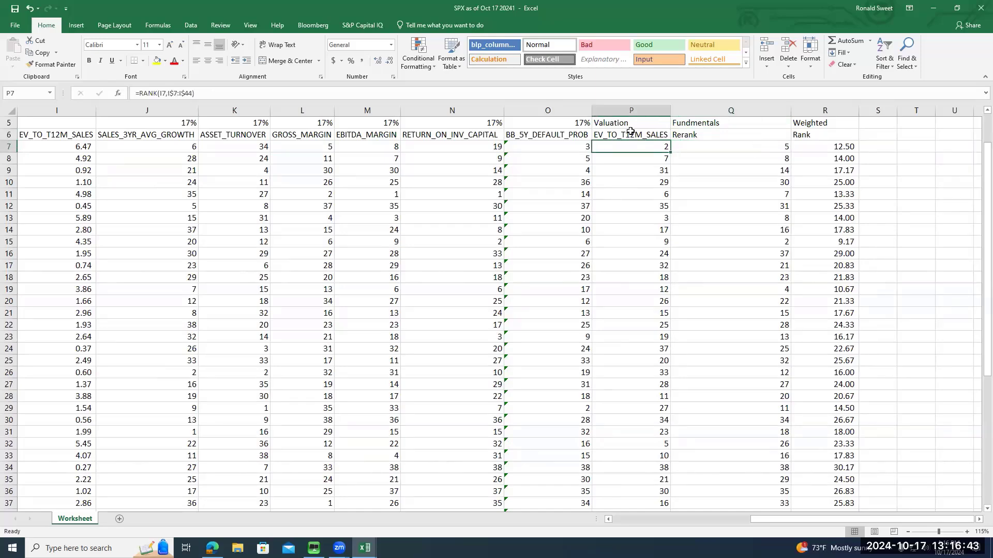
{"action": "key", "text": "Up"}
{"action": "key", "text": "Up"}
{"action": "key", "text": "Up"}
{"action": "key", "text": "Up"}
{"action": "key", "text": "Up"}
{"action": "key", "text": "Up"}
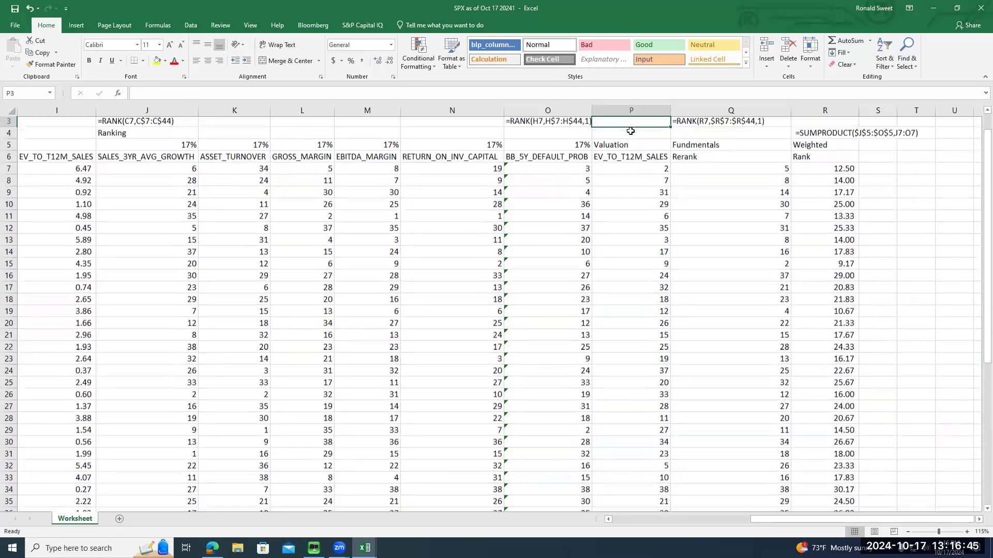
{"action": "key", "text": "Down"}
{"action": "key", "text": "Down"}
{"action": "key", "text": "Down"}
{"action": "key", "text": "Down"}
{"action": "key", "text": "Down"}
{"action": "key", "text": "Down"}
{"action": "key", "text": "Right"}
{"action": "key", "text": "Right"}
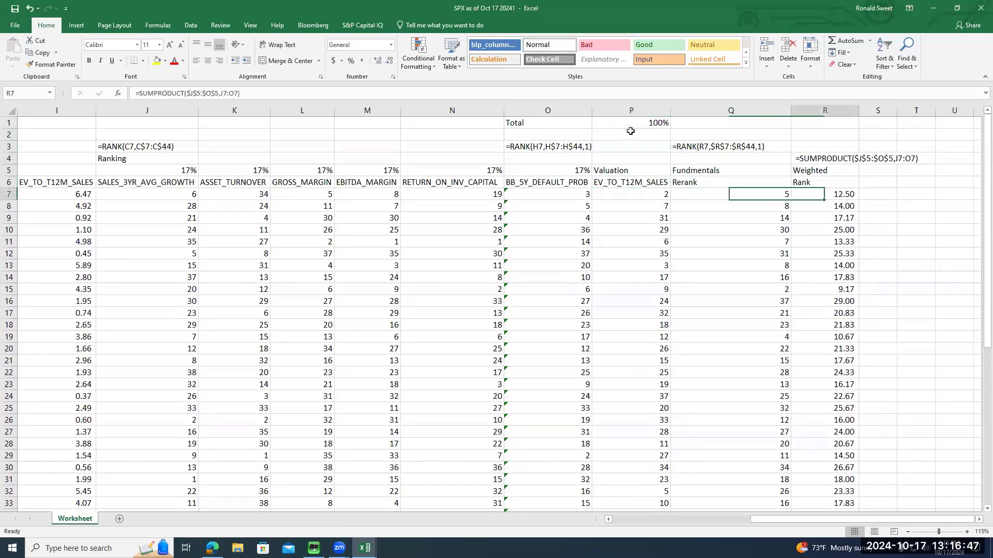
Review the weights in row 5 assigned to the fundamental ranking columns.
{"action": "key", "text": "Left"}
{"action": "key", "text": "Left"}
{"action": "key", "text": "Up"}
{"action": "key", "text": "Up"}
{"action": "key", "text": "Left"}
{"action": "key", "text": "Left"}
{"action": "key", "text": "Left"}
{"action": "key", "text": "Left"}
{"action": "key", "text": "Left"}
{"action": "key", "text": "Left"}
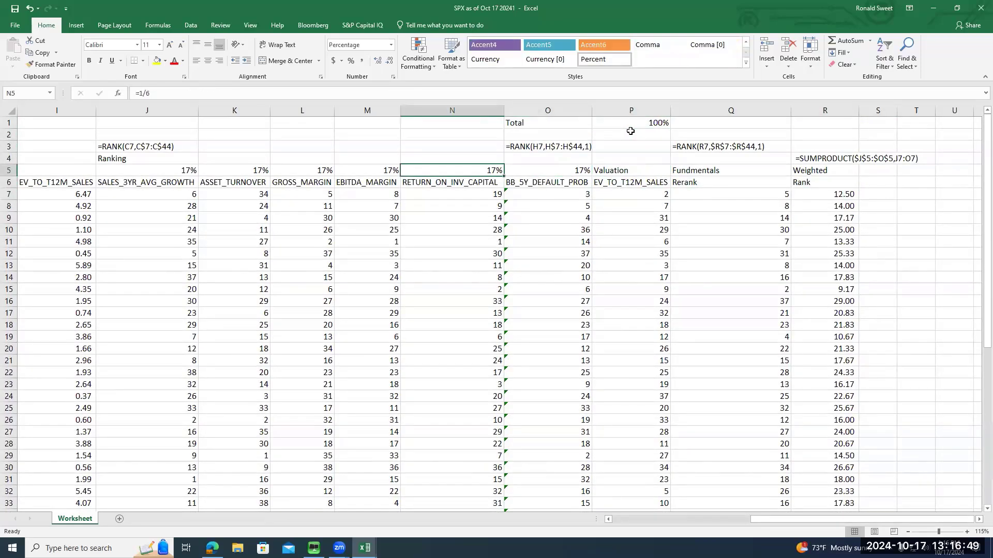
Enter the label Correlation in O2 below Total.
{"action": "key", "text": "Right"}
{"action": "key", "text": "Right"}
{"action": "key", "text": "Right"}
{"action": "key", "text": "Right"}
{"action": "key", "text": "Up"}
{"action": "key", "text": "Up"}
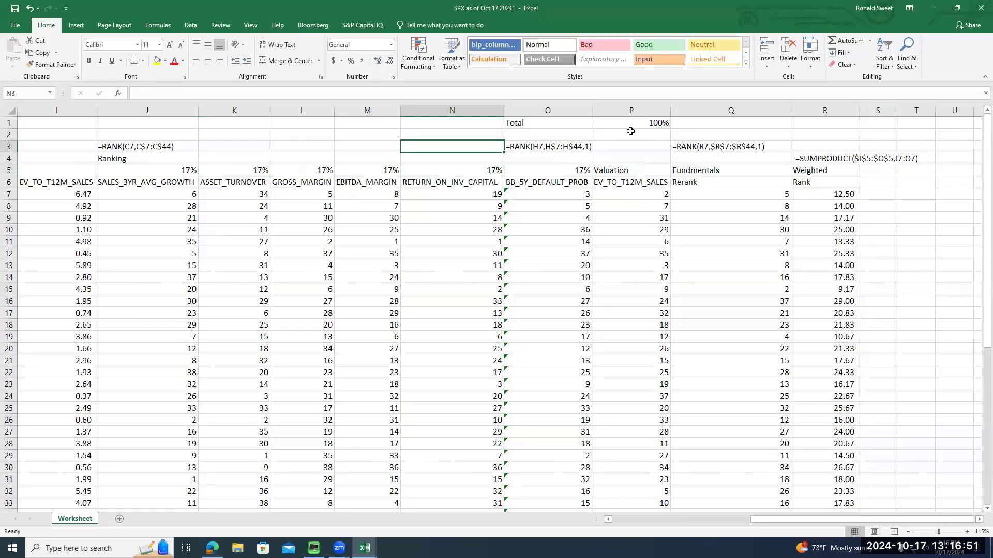
{"action": "key", "text": "Up"}
{"action": "key", "text": "Right"}
{"action": "type", "text": "Corr"}
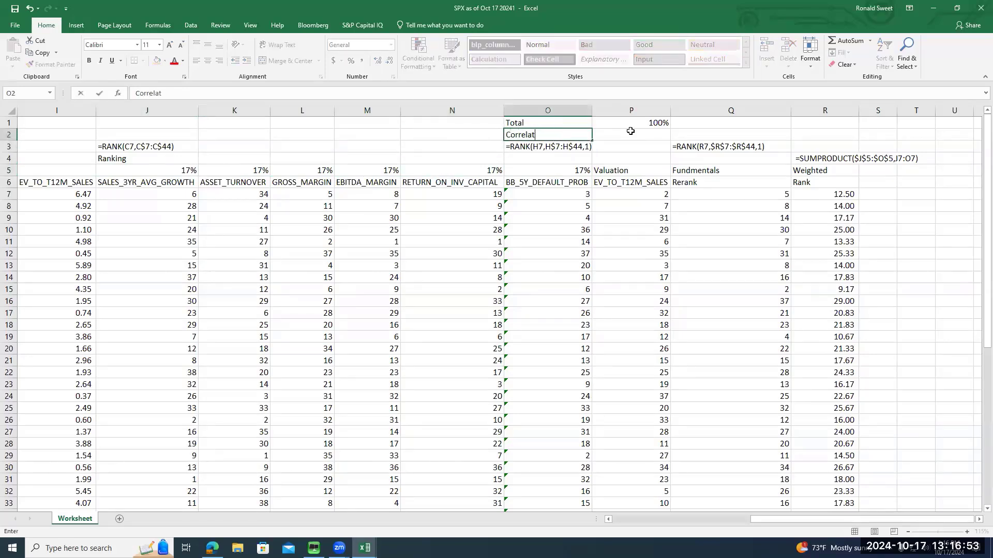
{"action": "key", "text": "Return"}
Calculate the correlation of Q7:Q44 with P7:P44 in P2 using CORREL and apply the Comma number style.
{"action": "left_click", "coordinate": [630, 131]}
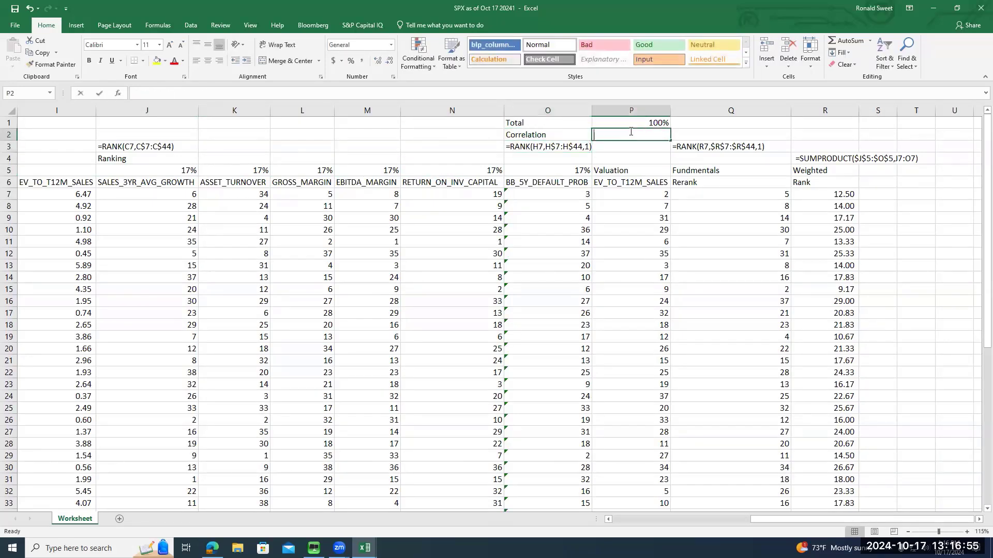
{"action": "type", "text": "=correl("}
{"action": "key", "text": "Right"}
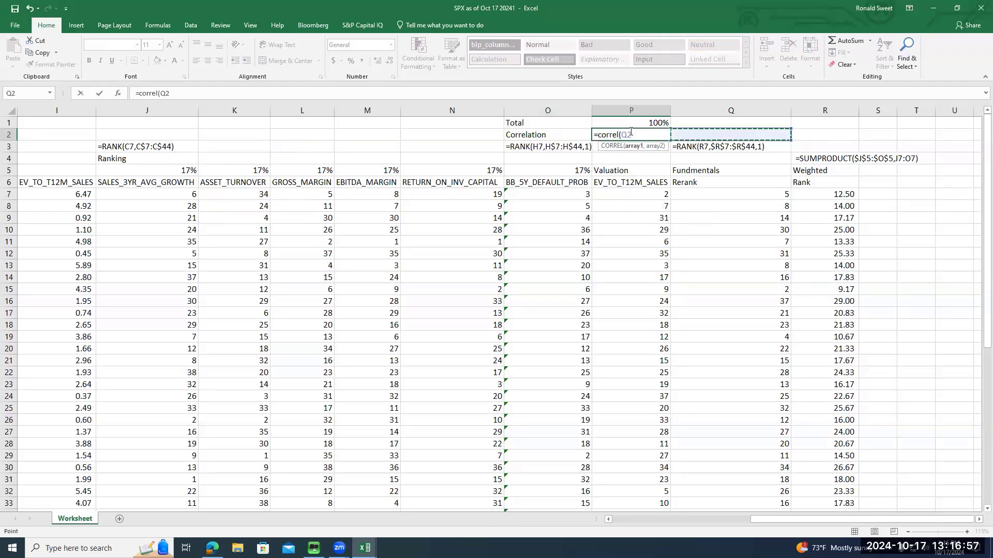
{"action": "key", "text": "Down"}
{"action": "key", "text": "Down"}
{"action": "key", "text": "Down"}
{"action": "key", "text": "Down"}
{"action": "key", "text": "Down"}
{"action": "key", "text": "ctrl+shift+Down"}
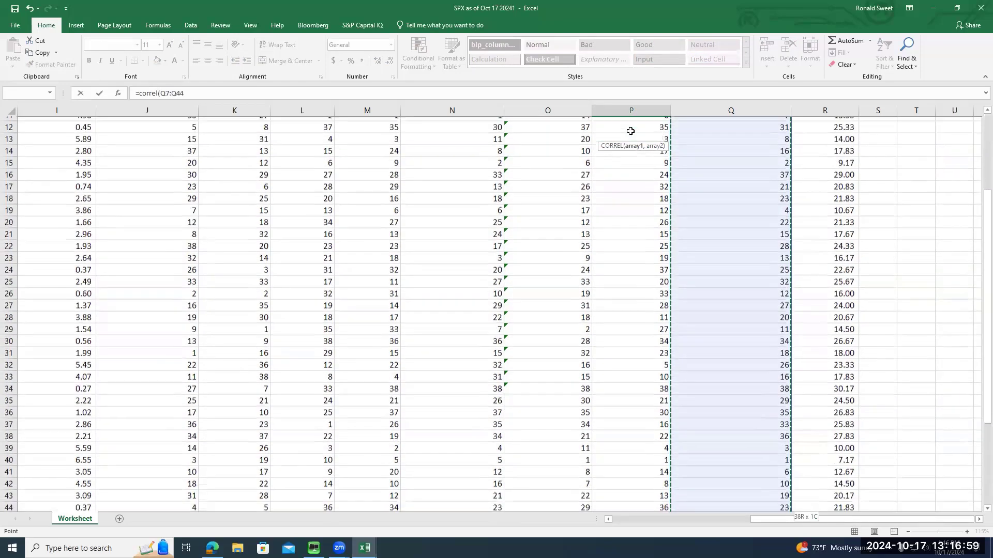
{"action": "type", "text": ","}
{"action": "key", "text": "Left"}
{"action": "key", "text": "Down"}
{"action": "key", "text": "Down"}
{"action": "key", "text": "Down"}
{"action": "key", "text": "Down"}
{"action": "key", "text": "Down"}
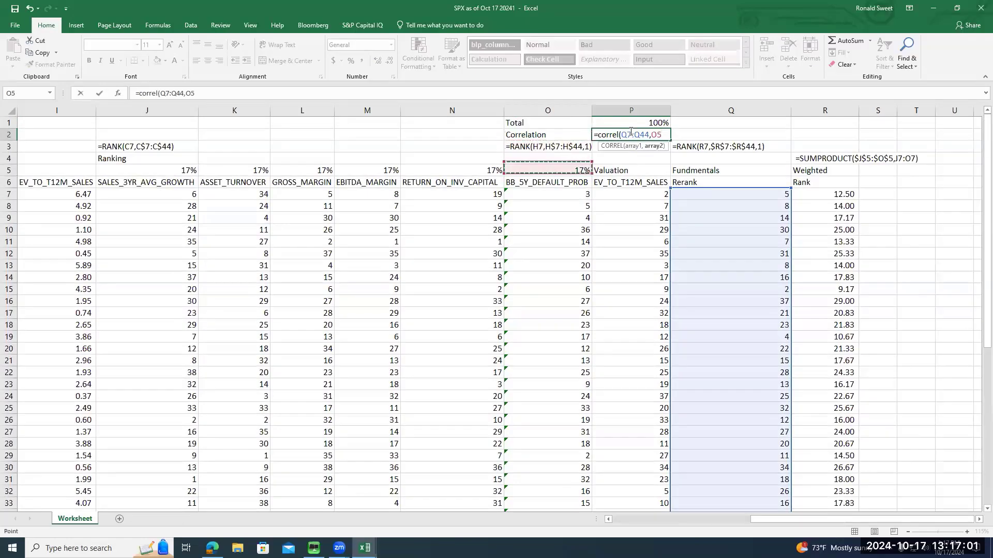
{"action": "key", "text": "Right"}
{"action": "key", "text": "ctrl+shift+Down"}
{"action": "key", "text": "ctrl+Return"}
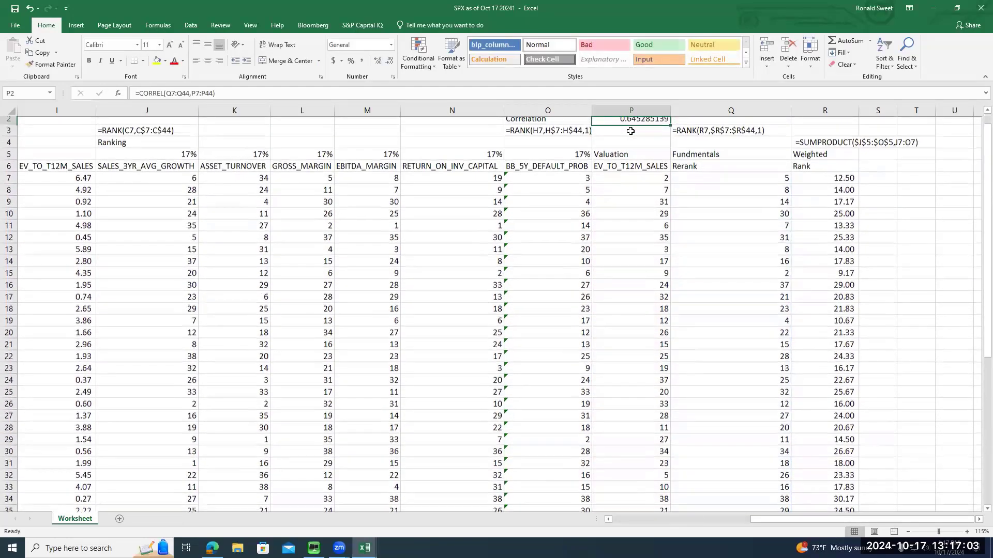
{"action": "left_click", "coordinate": [361, 60]}
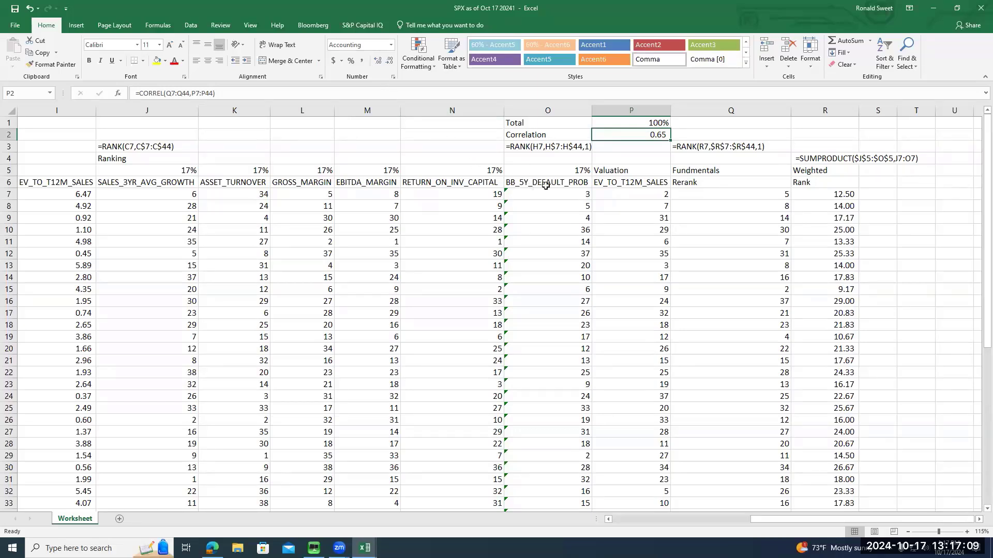
Enable the Solver Add-in among the available Excel add-ins.
{"action": "left_click", "coordinate": [193, 27]}
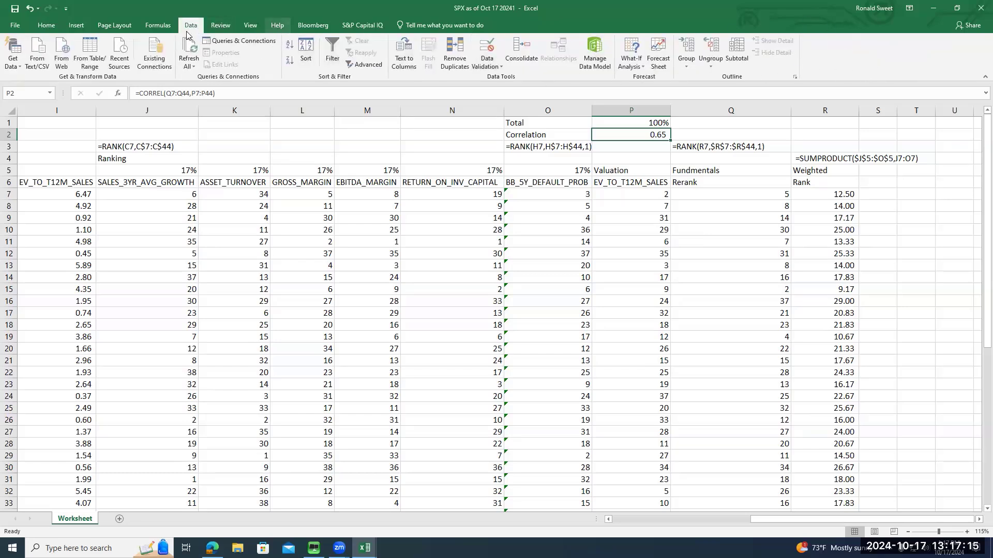
{"action": "left_click", "coordinate": [15, 27]}
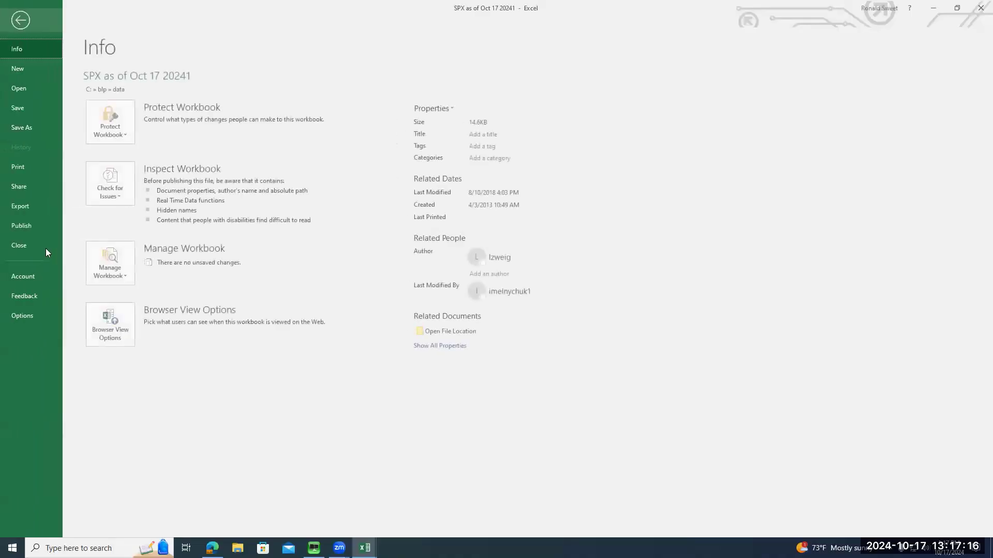
{"action": "left_click", "coordinate": [23, 317]}
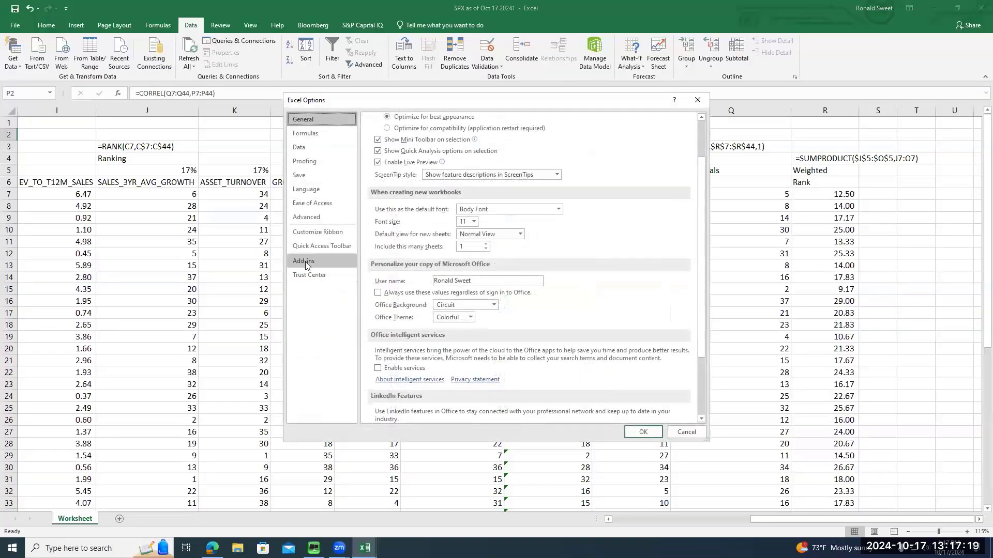
{"action": "left_click", "coordinate": [305, 262]}
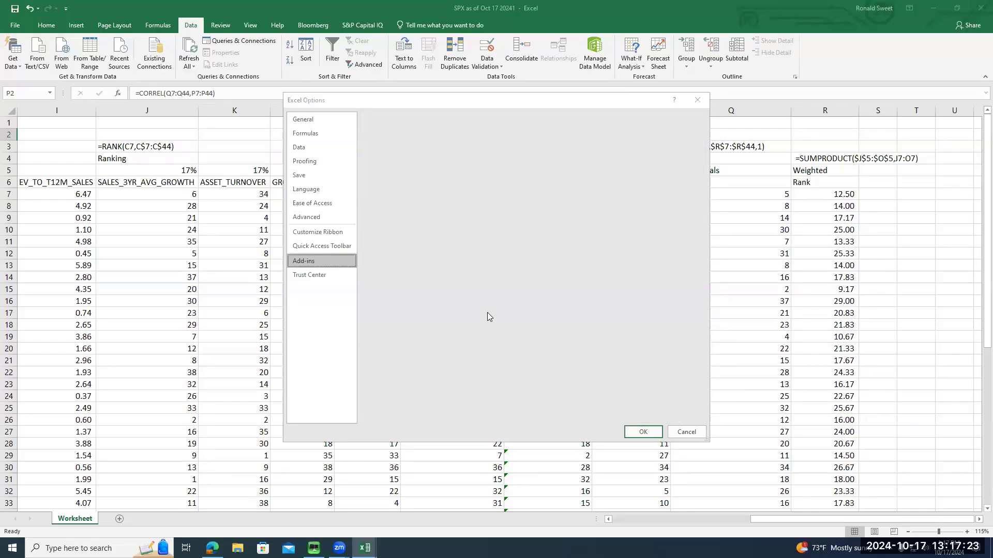
{"action": "left_click", "coordinate": [501, 412]}
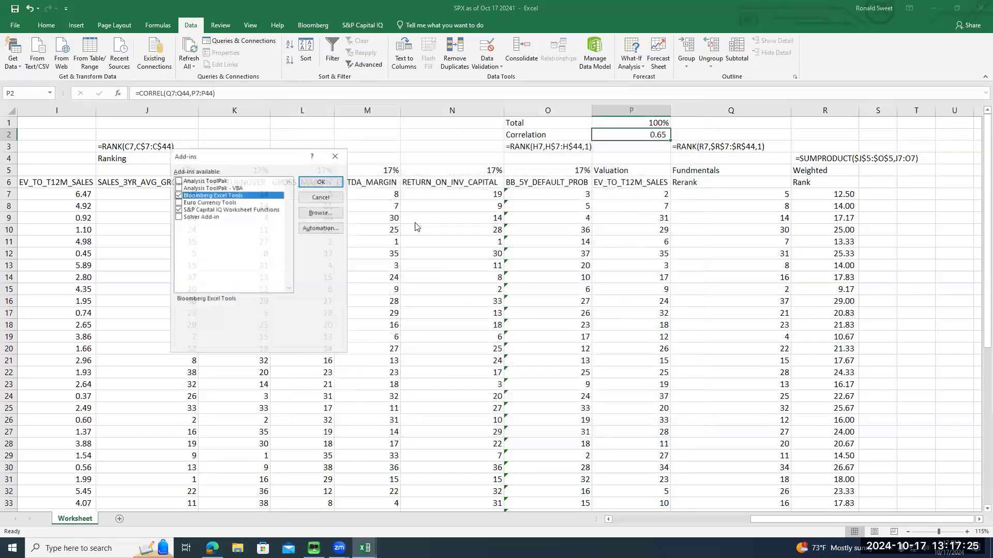
{"action": "left_click", "coordinate": [178, 217]}
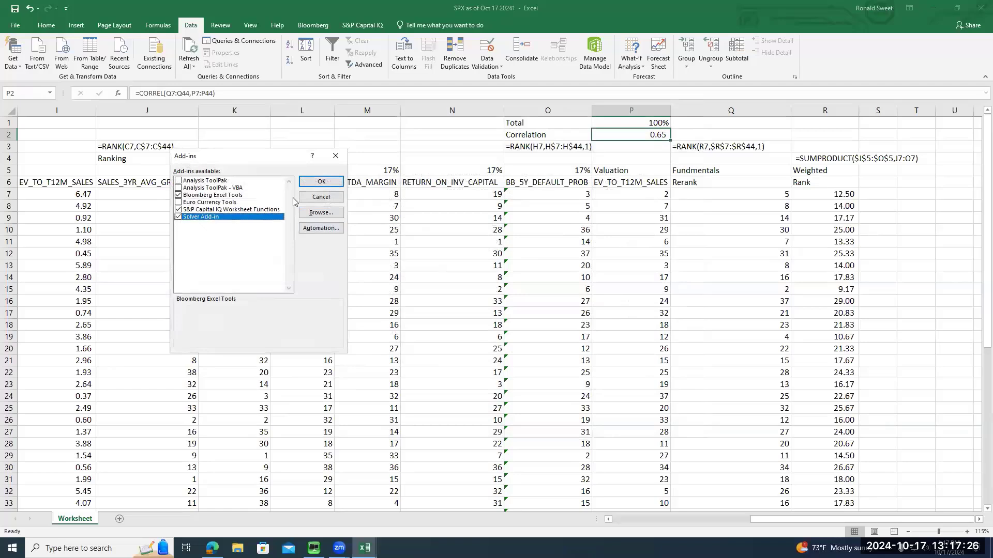
{"action": "left_click", "coordinate": [319, 180]}
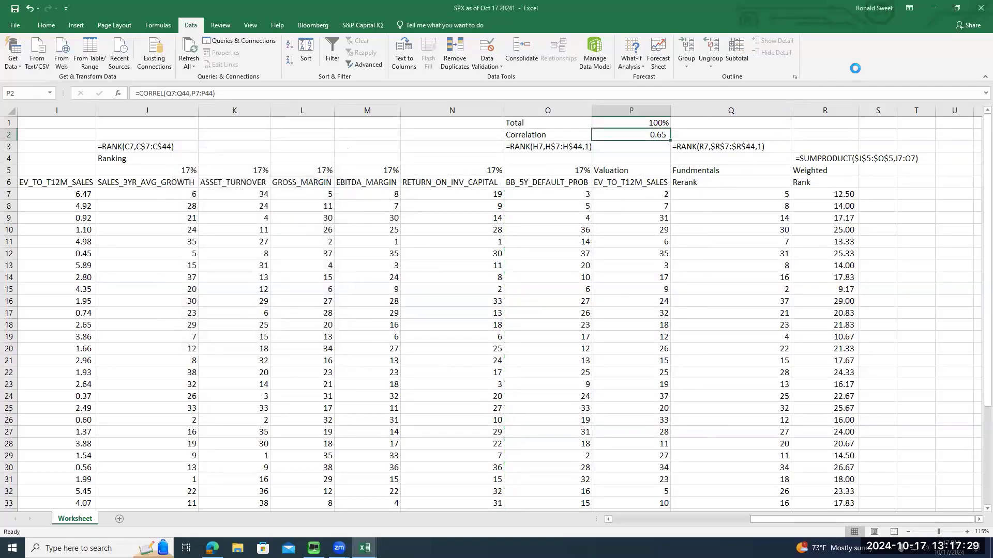
Set up Solver to maximize the correlation in P2 by changing the weights in J5:O5.
{"action": "left_click", "coordinate": [821, 39]}
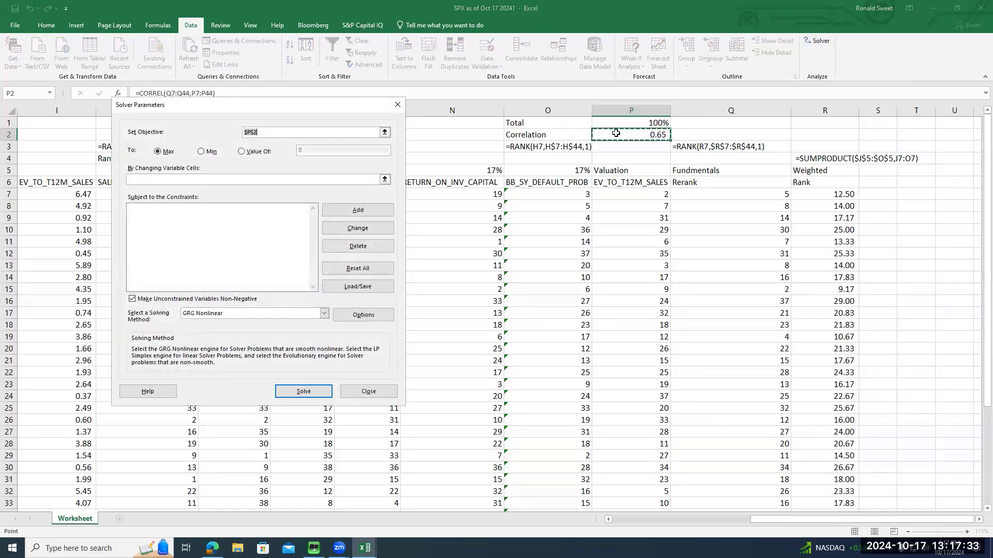
{"action": "left_click", "coordinate": [265, 179]}
{"action": "left_click", "coordinate": [176, 171]}
{"action": "left_click_drag", "start_coordinate": [327, 178], "coordinate": [527, 175]}
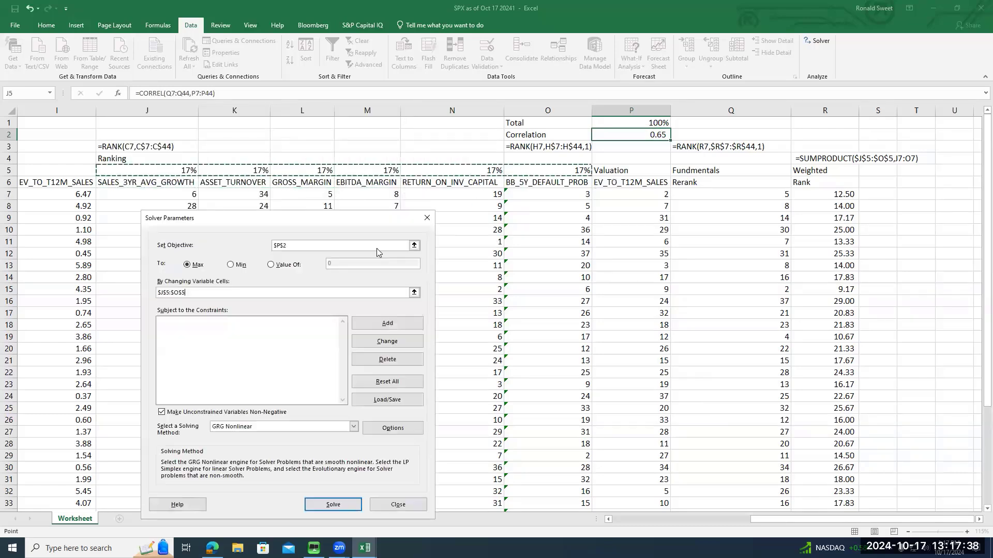
Add a Solver constraint requiring the total weight in P1 to equal 1.
{"action": "left_click", "coordinate": [367, 326]}
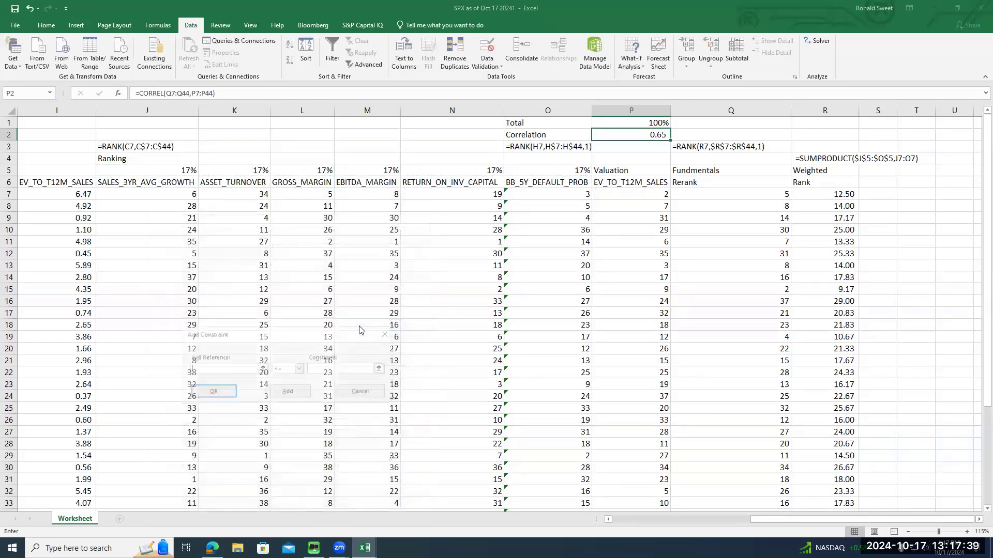
{"action": "left_click", "coordinate": [632, 123]}
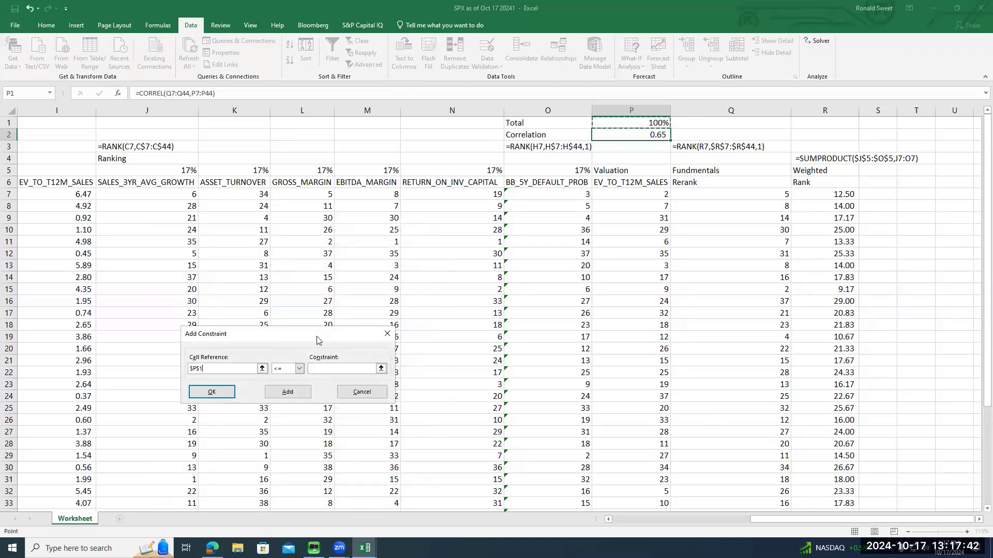
{"action": "left_click", "coordinate": [298, 371]}
{"action": "left_click", "coordinate": [287, 381]}
{"action": "left_click", "coordinate": [316, 368]}
{"action": "left_click", "coordinate": [212, 392]}
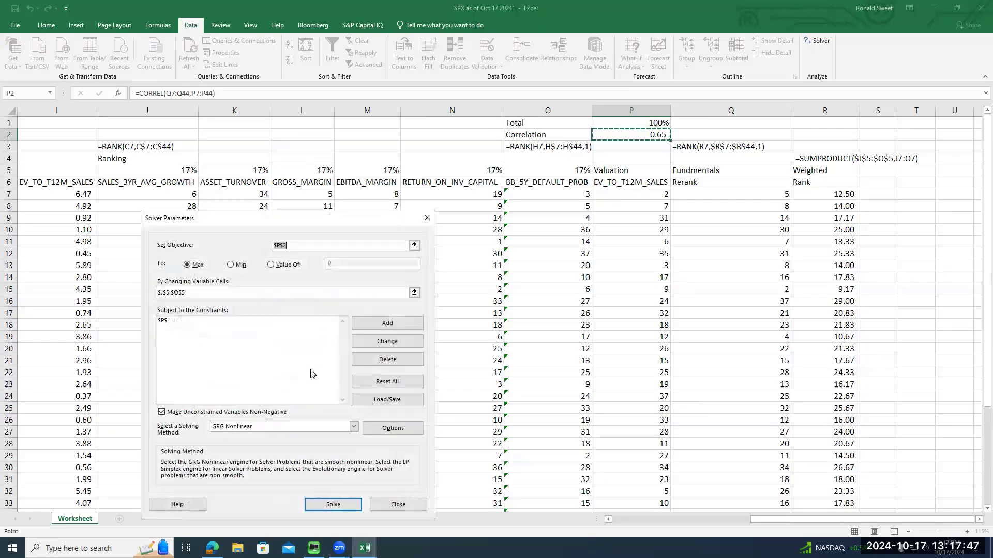
Run Solver with the GRG Nonlinear method and keep its solution for the weights.
{"action": "left_click_drag", "start_coordinate": [322, 226], "coordinate": [625, 258]}
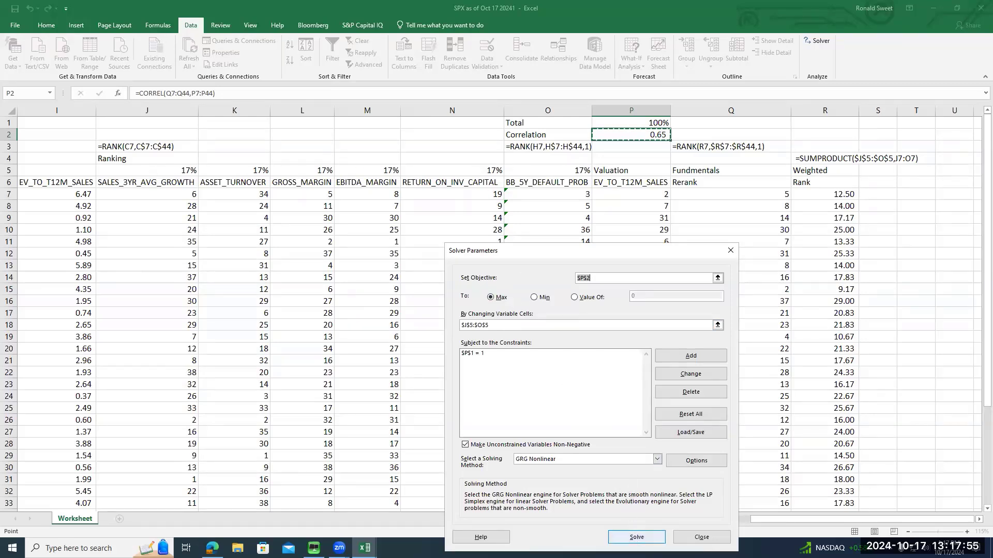
{"action": "left_click", "coordinate": [636, 537]}
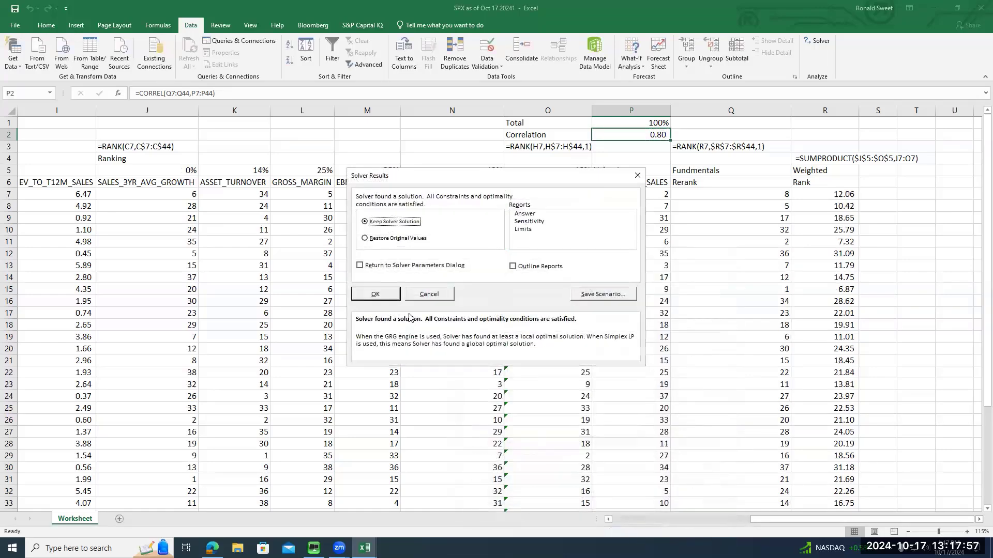
{"action": "left_click", "coordinate": [376, 294]}
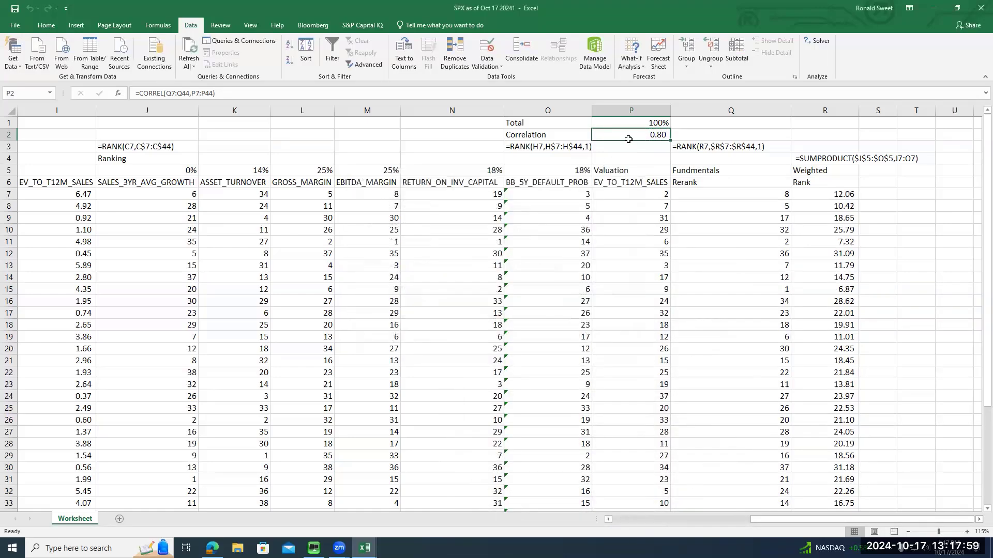
Examine the Constellation Brands row, comparing its valuation rank with its fundamentals rerank and weighted rank.
{"action": "scroll", "coordinate": [759, 270], "scroll_direction": "down", "scroll_amount": 5}
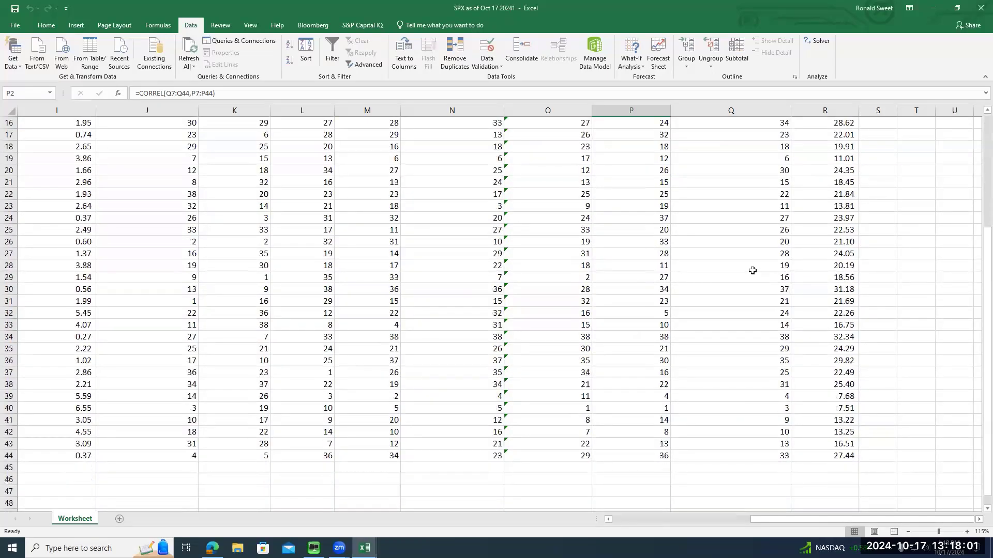
{"action": "left_click", "coordinate": [607, 332]}
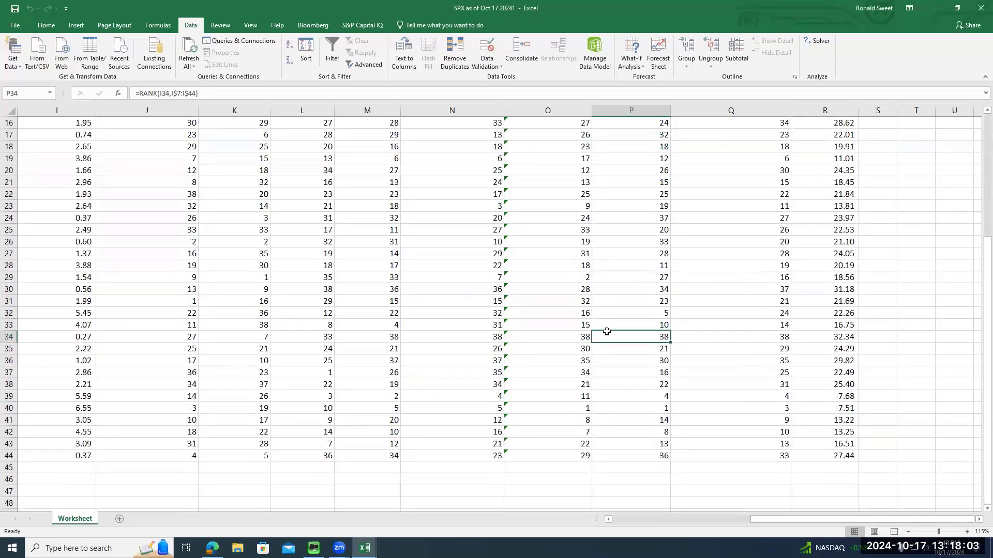
{"action": "key", "text": "Down"}
{"action": "key", "text": "Down"}
{"action": "key", "text": "Down"}
{"action": "key", "text": "Home"}
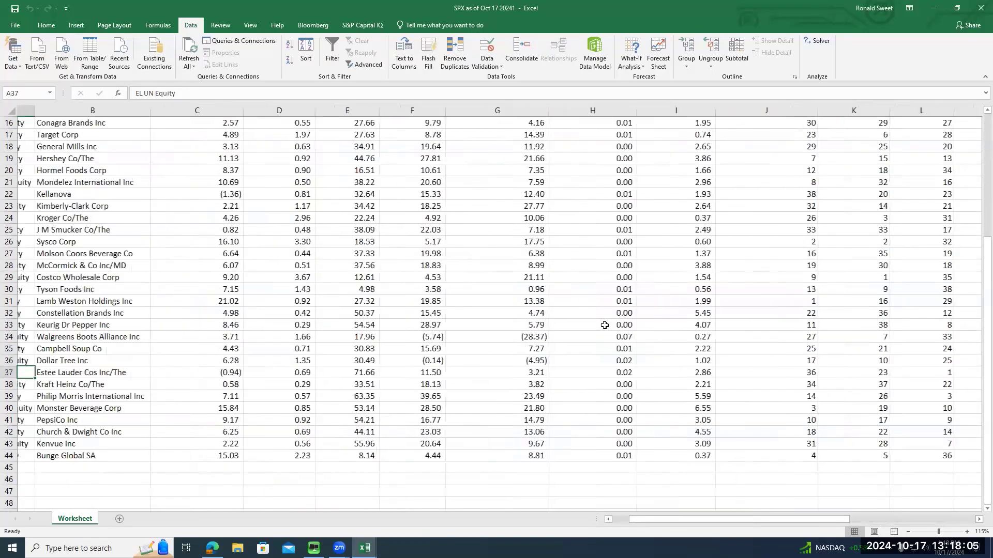
{"action": "key", "text": "Up"}
{"action": "key", "text": "Up"}
{"action": "key", "text": "Up"}
{"action": "key", "text": "Up"}
{"action": "key", "text": "Up"}
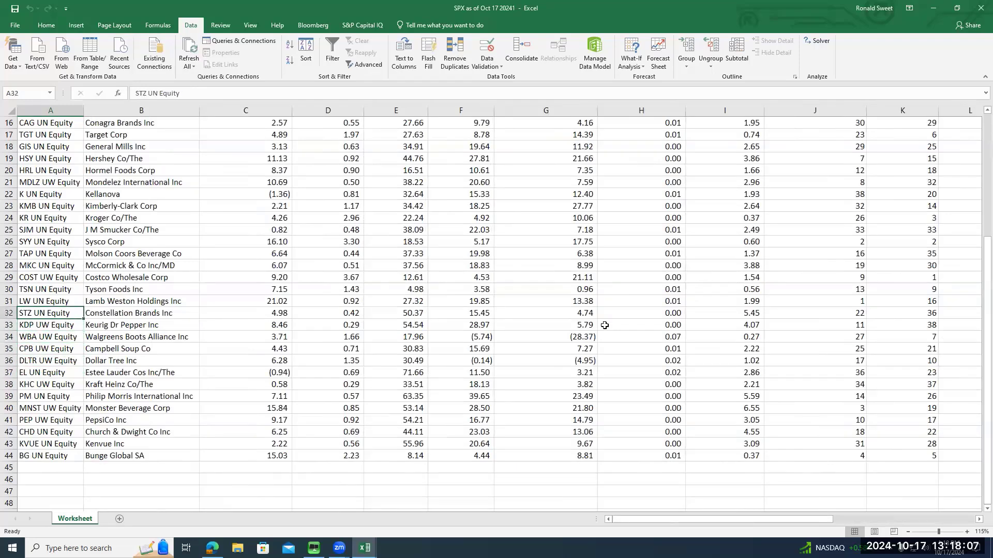
{"action": "key", "text": "ctrl+Right"}
{"action": "key", "text": "Left"}
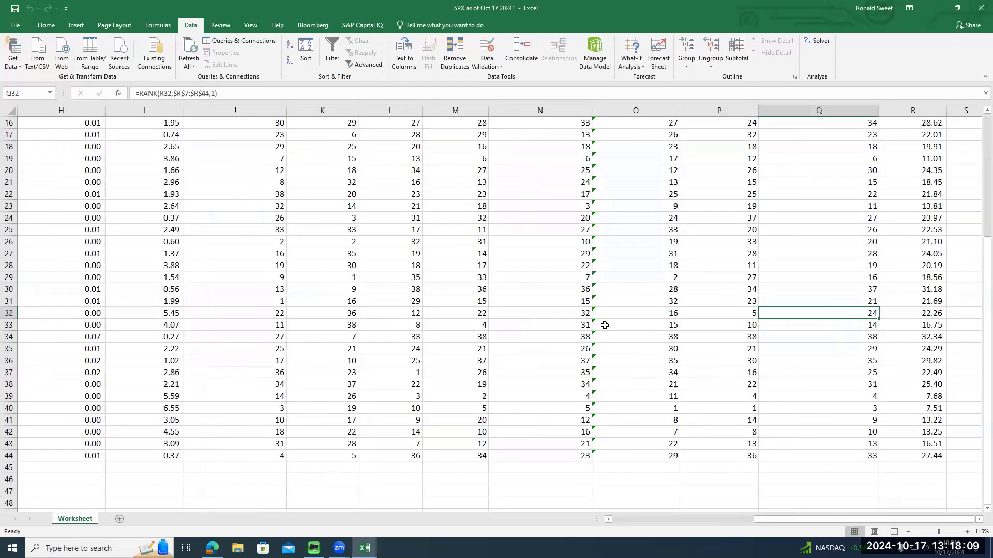
{"action": "key", "text": "Right"}
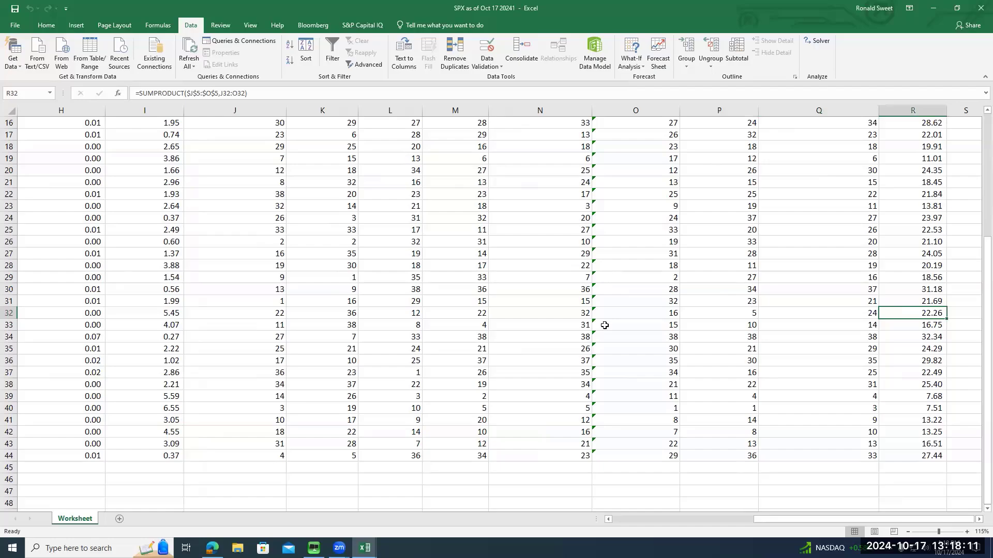
Clear the Constellation Brands data in B32:R32 to test its effect on the correlation in P2.
{"action": "key", "text": "shift+Home"}
{"action": "key", "text": "shift+Right"}
{"action": "key", "text": "shift+Right"}
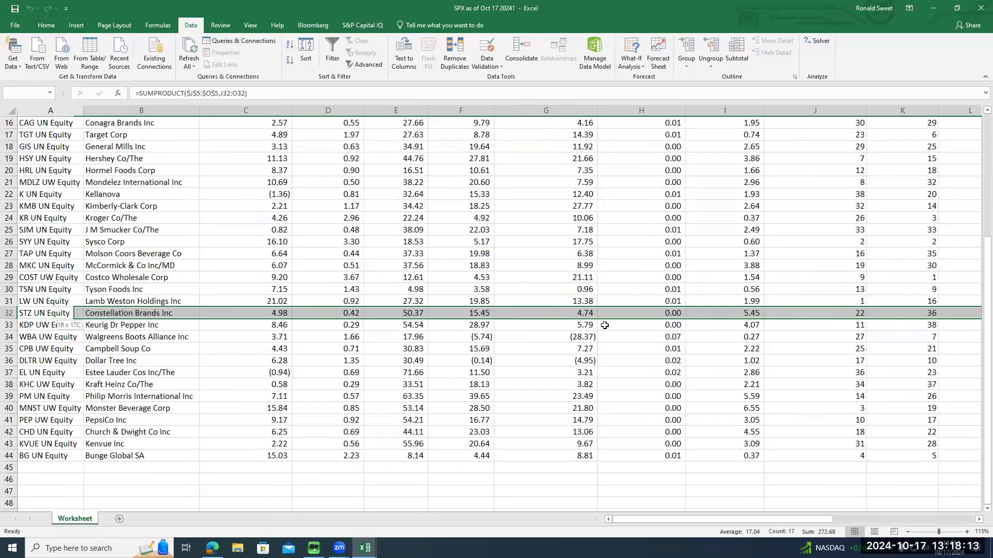
{"action": "key", "text": "Delete"}
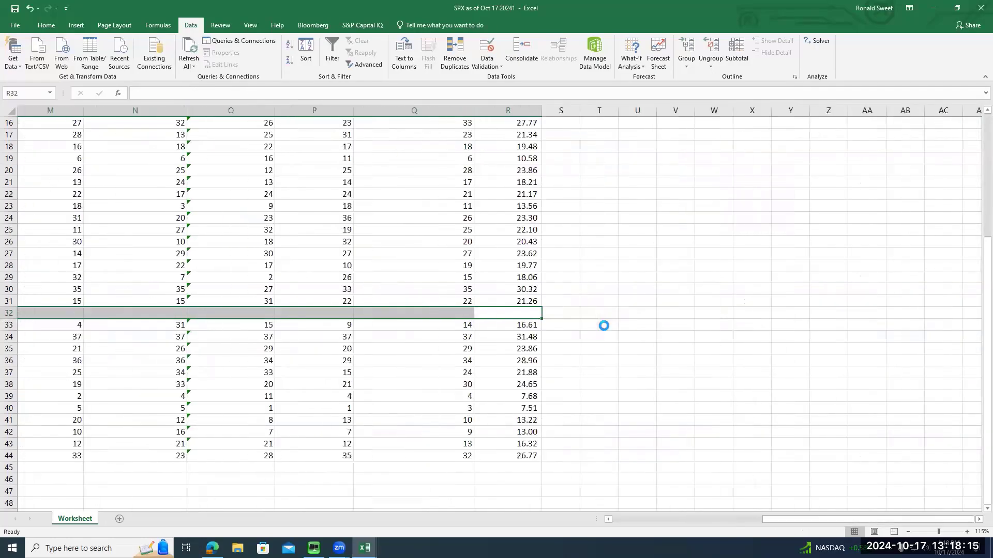
{"action": "key", "text": "ctrl+Home"}
{"action": "key", "text": "ctrl+Right"}
{"action": "key", "text": "ctrl+Right"}
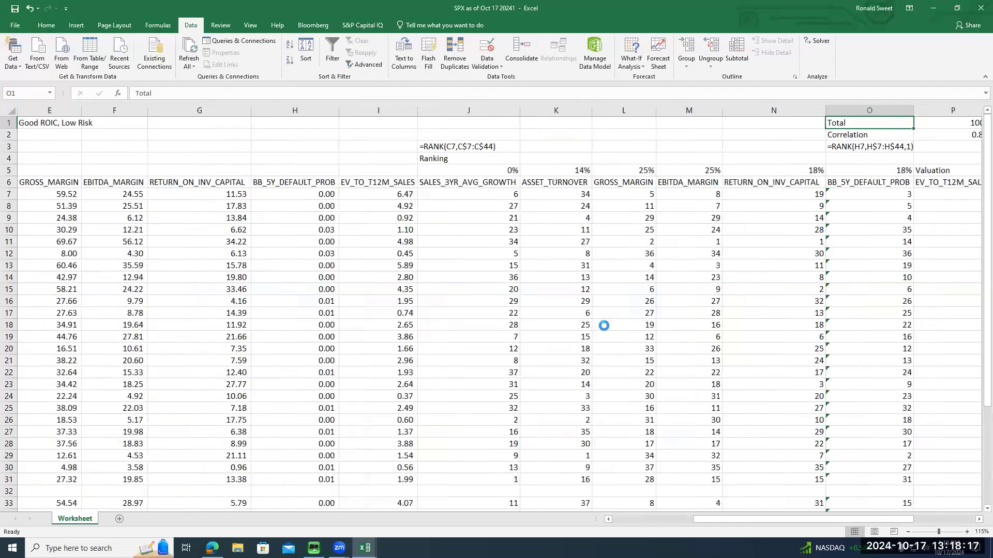
{"action": "key", "text": "Right"}
{"action": "key", "text": "Down"}
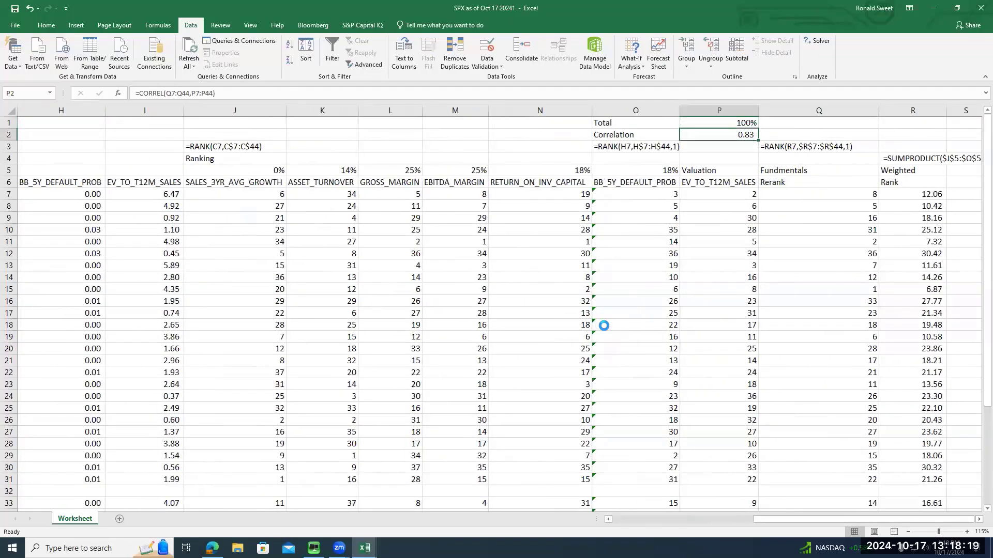
Undo the clearing of the Constellation Brands row and return to the correlation in P2.
{"action": "key", "text": "ctrl+z"}
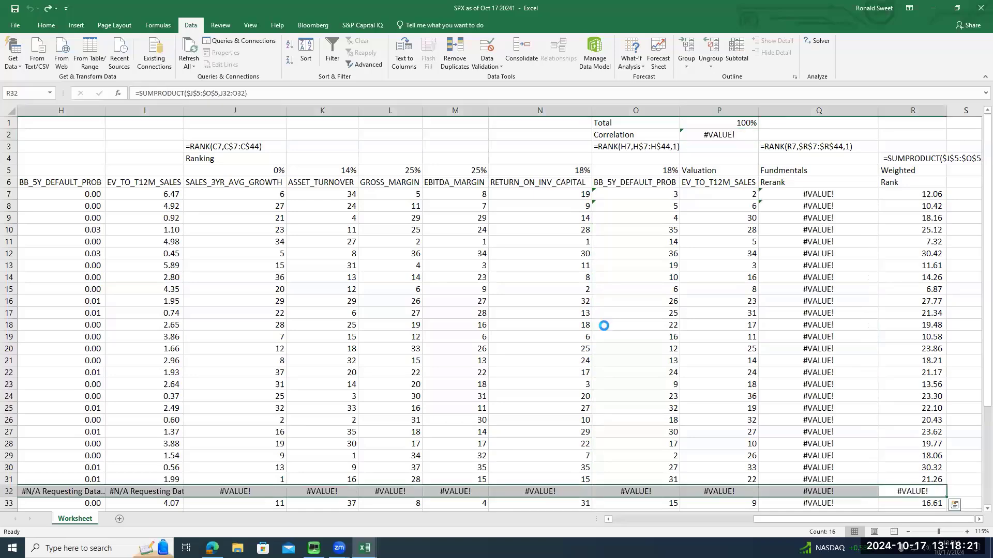
{"action": "key", "text": "Up"}
{"action": "key", "text": "Up"}
{"action": "key", "text": "Up"}
{"action": "key", "text": "Up"}
{"action": "key", "text": "Up"}
{"action": "key", "text": "Up"}
{"action": "key", "text": "Up"}
{"action": "key", "text": "Up"}
{"action": "key", "text": "Up"}
{"action": "key", "text": "Up"}
{"action": "key", "text": "Up"}
{"action": "key", "text": "Up"}
{"action": "key", "text": "Up"}
{"action": "key", "text": "Up"}
{"action": "key", "text": "Up"}
{"action": "key", "text": "Up"}
{"action": "key", "text": "Up"}
{"action": "key", "text": "Up"}
{"action": "key", "text": "Up"}
{"action": "key", "text": "Up"}
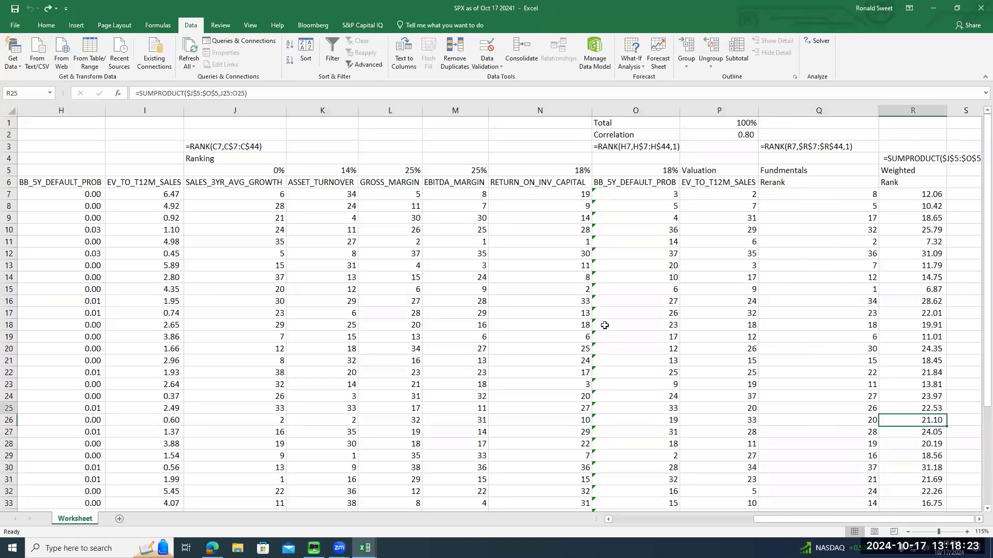
{"action": "key", "text": "Left"}
{"action": "key", "text": "Left"}
{"action": "key", "text": "Down"}
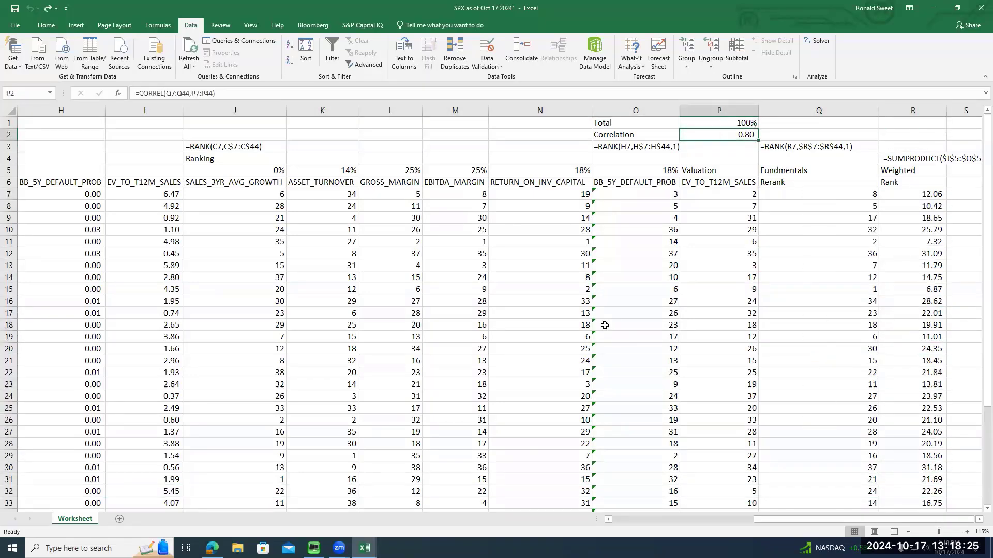
Insert a scatter chart of the valuation and fundamentals ranks in P7:Q44.
{"action": "key", "text": "Down"}
{"action": "key", "text": "Down"}
{"action": "key", "text": "Down"}
{"action": "key", "text": "Down"}
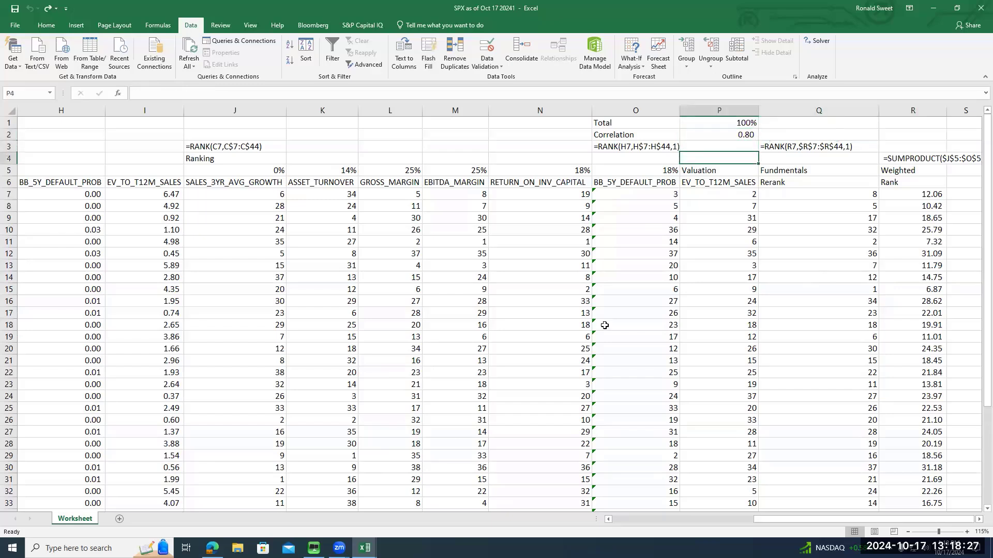
{"action": "key", "text": "Down"}
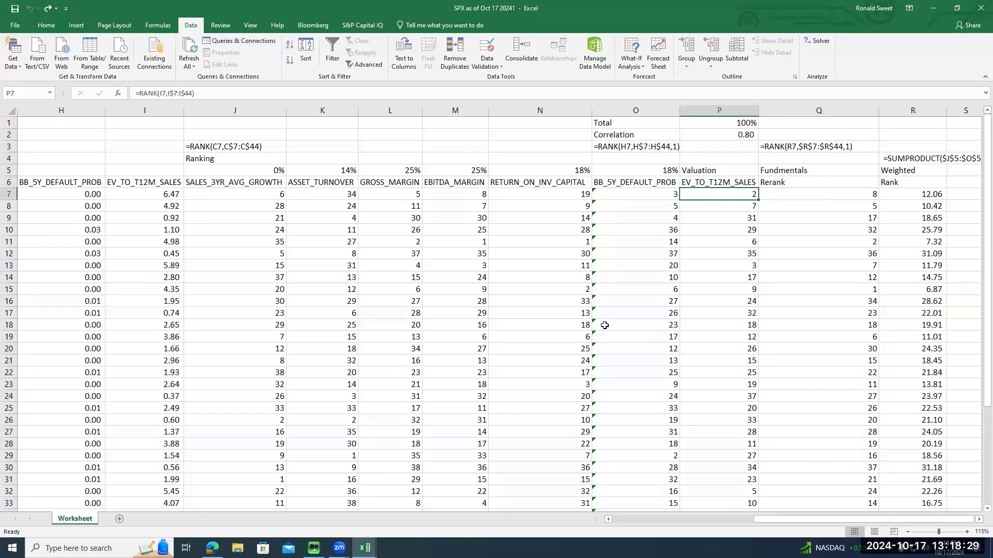
{"action": "key", "text": "shift+Right"}
{"action": "key", "text": "Down"}
{"action": "key", "text": "shift+Right"}
{"action": "key", "text": "ctrl+shift+Down"}
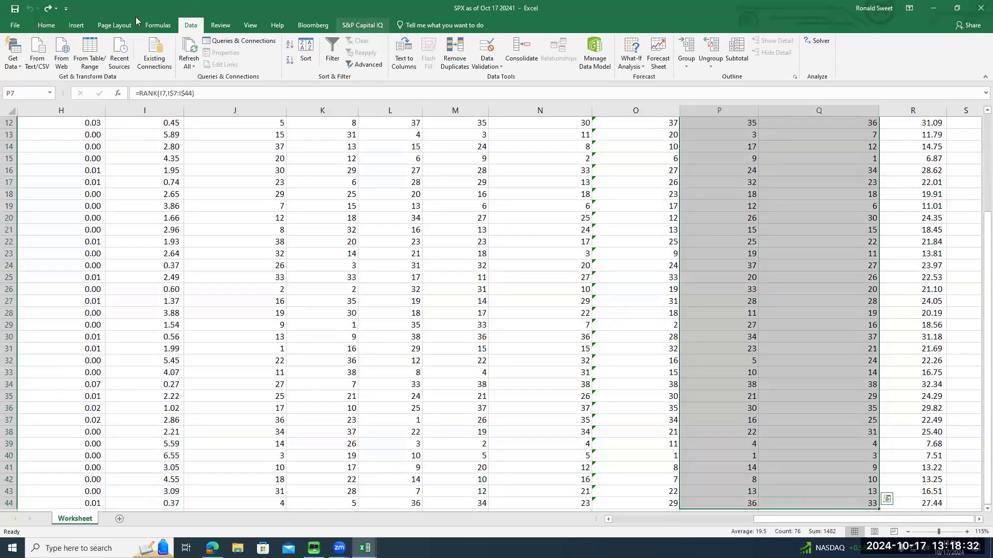
{"action": "left_click", "coordinate": [76, 25]}
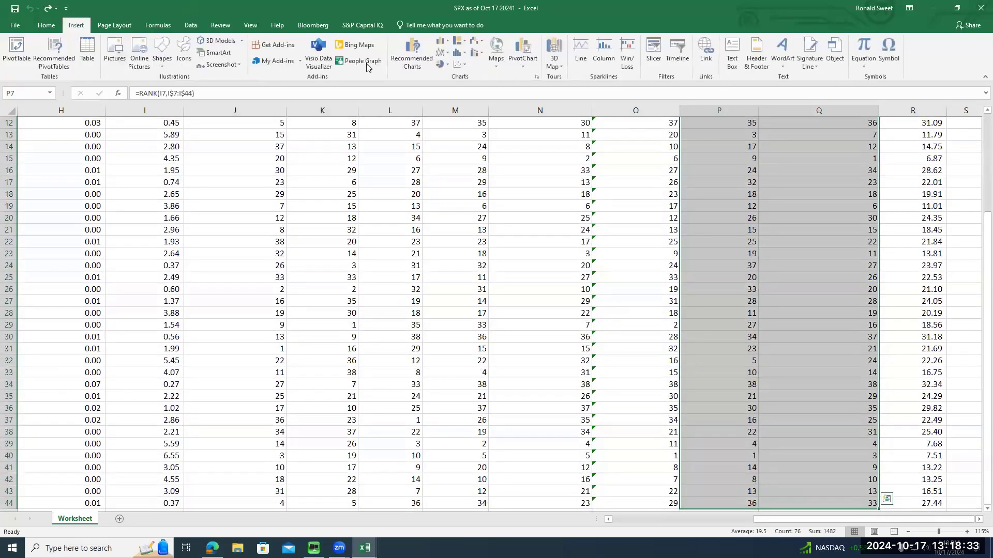
{"action": "left_click", "coordinate": [463, 66]}
{"action": "left_click", "coordinate": [467, 96]}
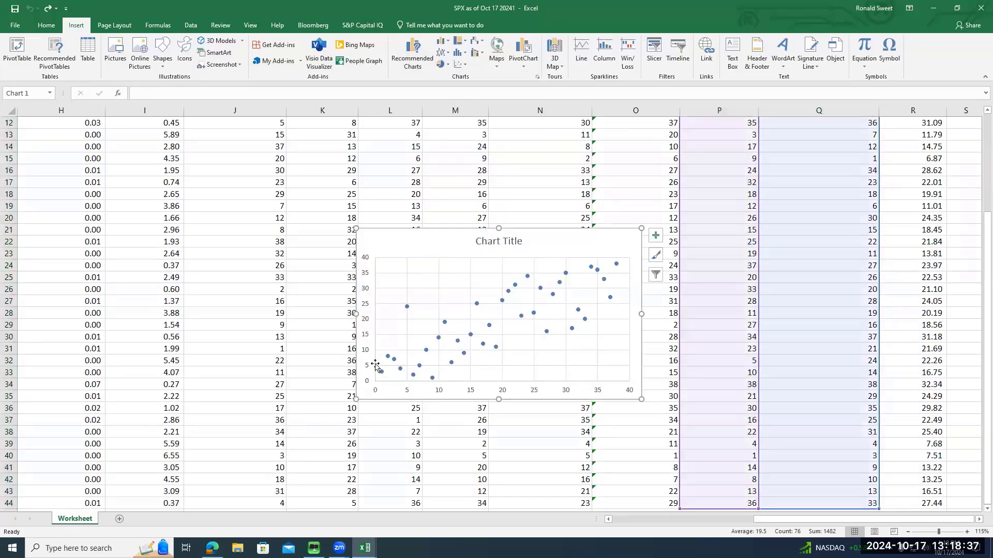
Trace the chart point (9, 1) to its company row and compare its valuation and fundamentals ranks.
{"action": "mouse_move", "coordinate": [409, 307]}
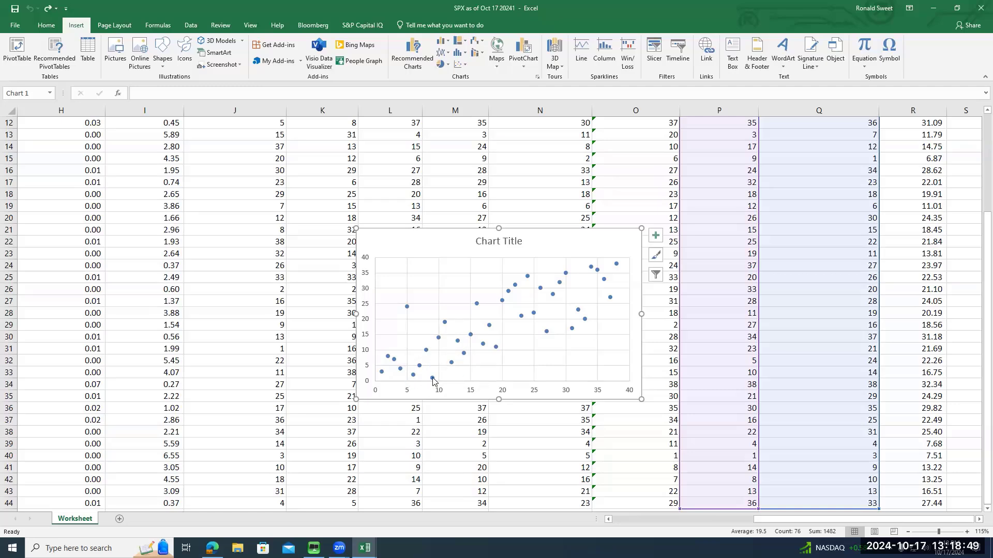
{"action": "mouse_move", "coordinate": [432, 383]}
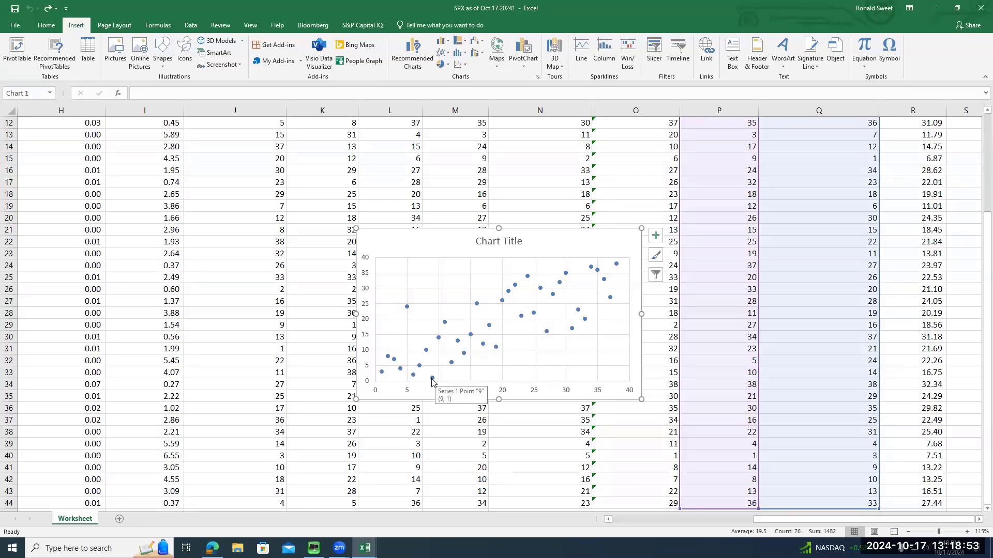
{"action": "left_click", "coordinate": [785, 251]}
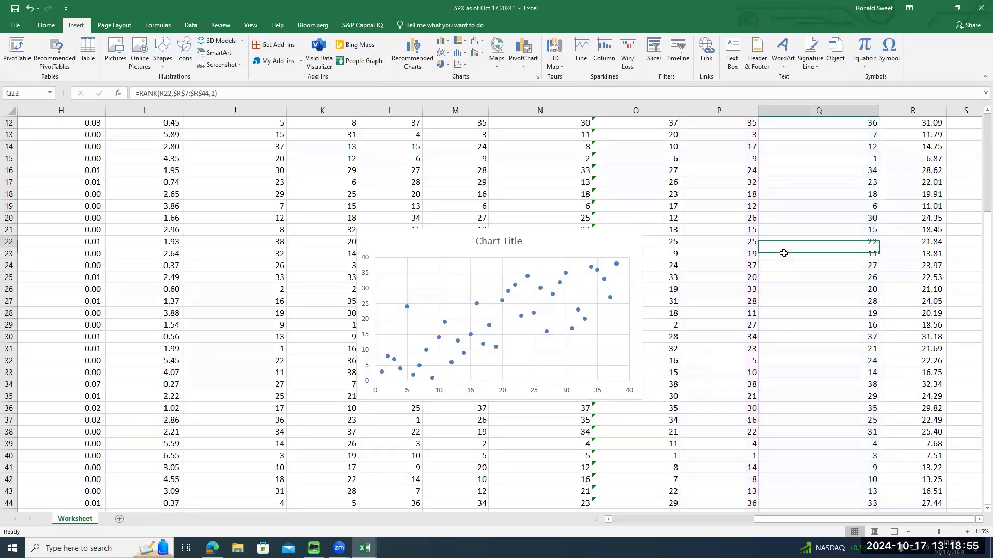
{"action": "key", "text": "Up"}
{"action": "key", "text": "Up"}
{"action": "key", "text": "Up"}
{"action": "key", "text": "Up"}
{"action": "key", "text": "Up"}
{"action": "key", "text": "Up"}
{"action": "key", "text": "Up"}
{"action": "key", "text": "Home"}
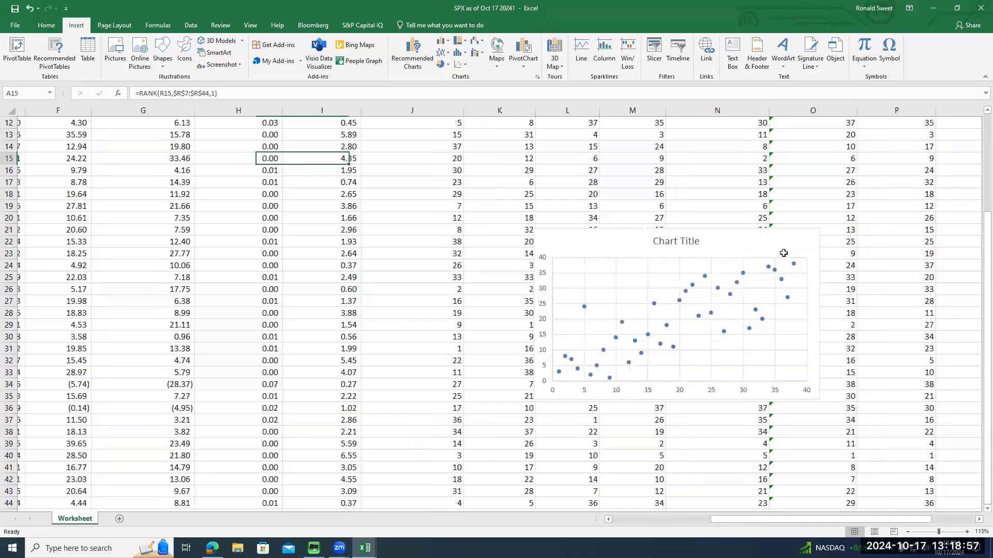
{"action": "key", "text": "Right"}
{"action": "key", "text": "ctrl+Right"}
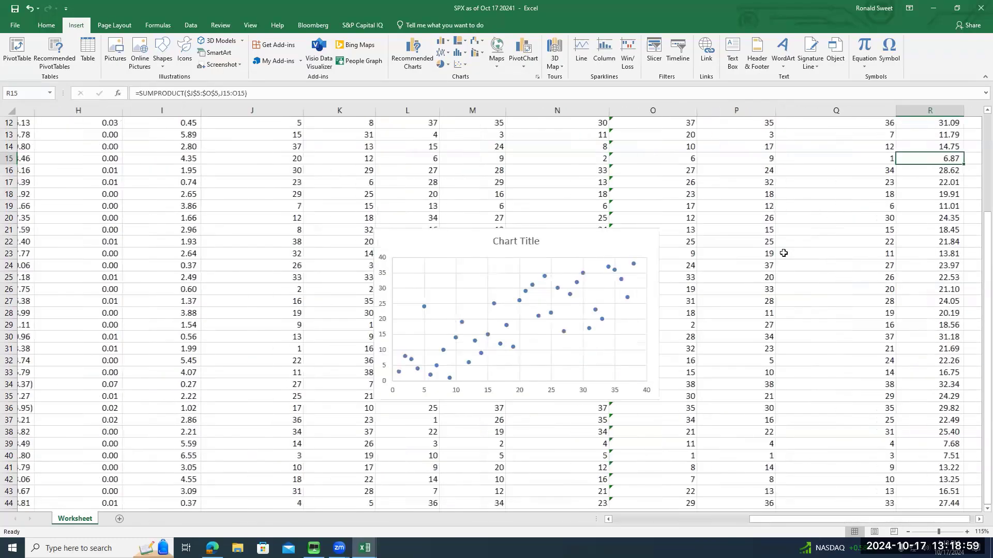
{"action": "key", "text": "Left"}
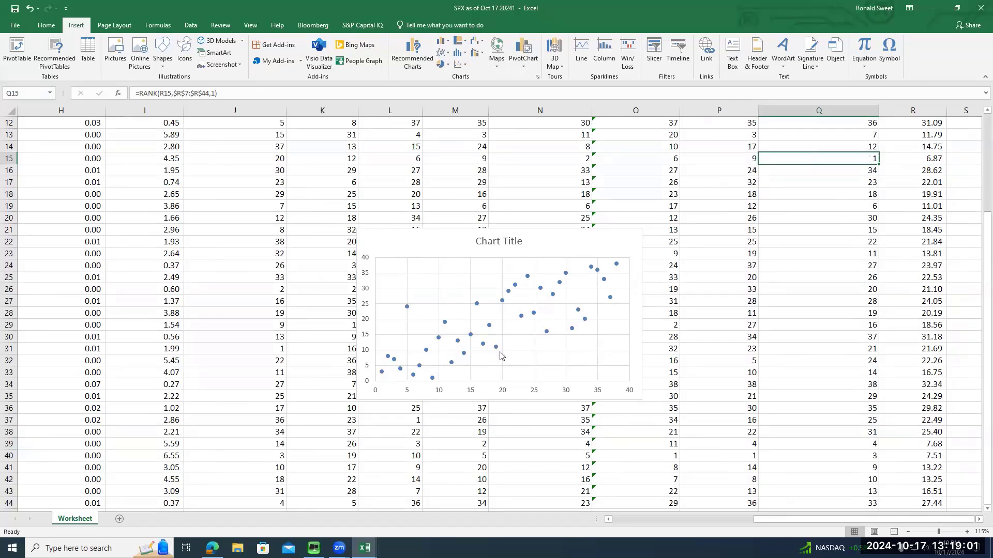
Trace the chart point (6, 2) to its company row and check that company's name and ranks.
{"action": "mouse_move", "coordinate": [413, 378]}
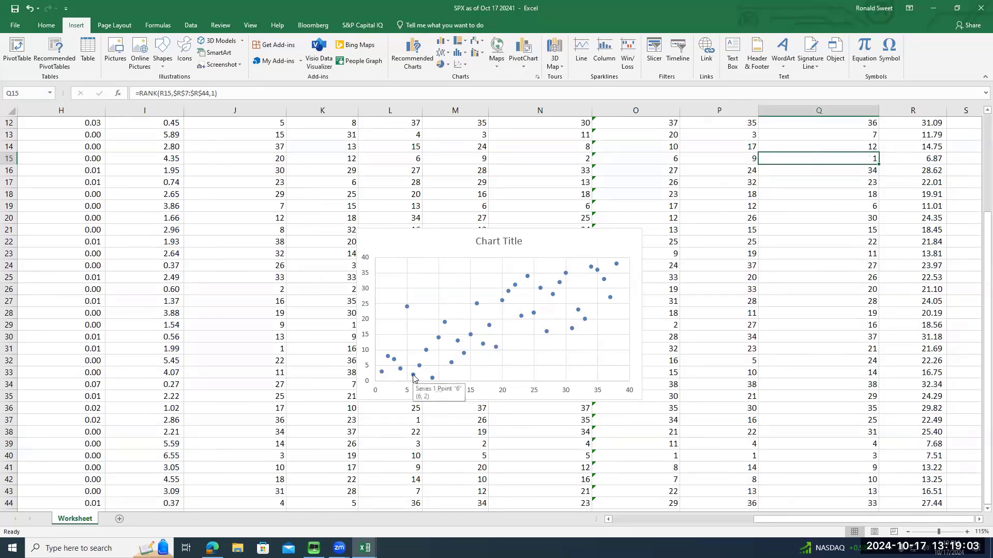
{"action": "key", "text": "Down"}
{"action": "key", "text": "Down"}
{"action": "key", "text": "Down"}
{"action": "key", "text": "Down"}
{"action": "key", "text": "Down"}
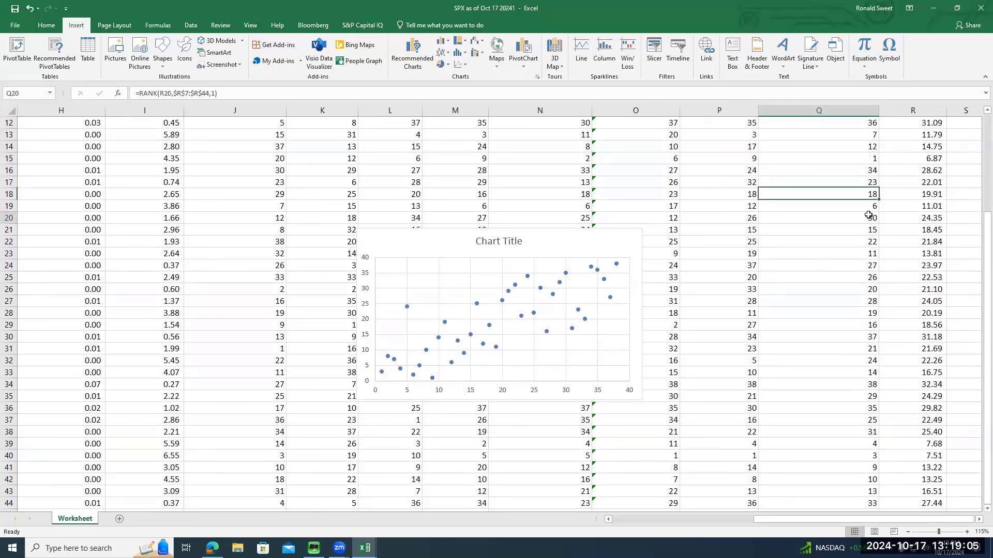
{"action": "key", "text": "ctrl+Up"}
{"action": "key", "text": "Down"}
{"action": "key", "text": "Down"}
{"action": "key", "text": "Down"}
{"action": "key", "text": "Down"}
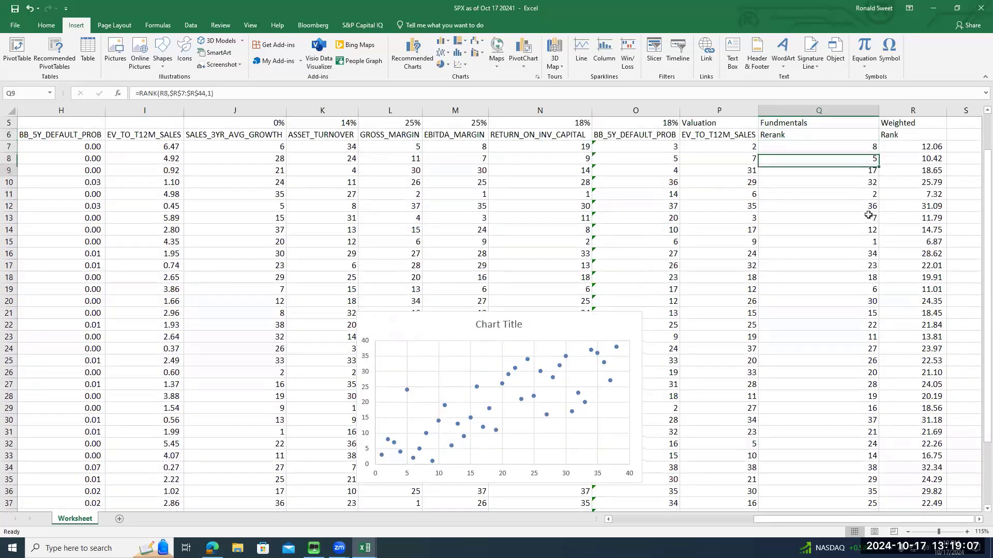
{"action": "key", "text": "Home"}
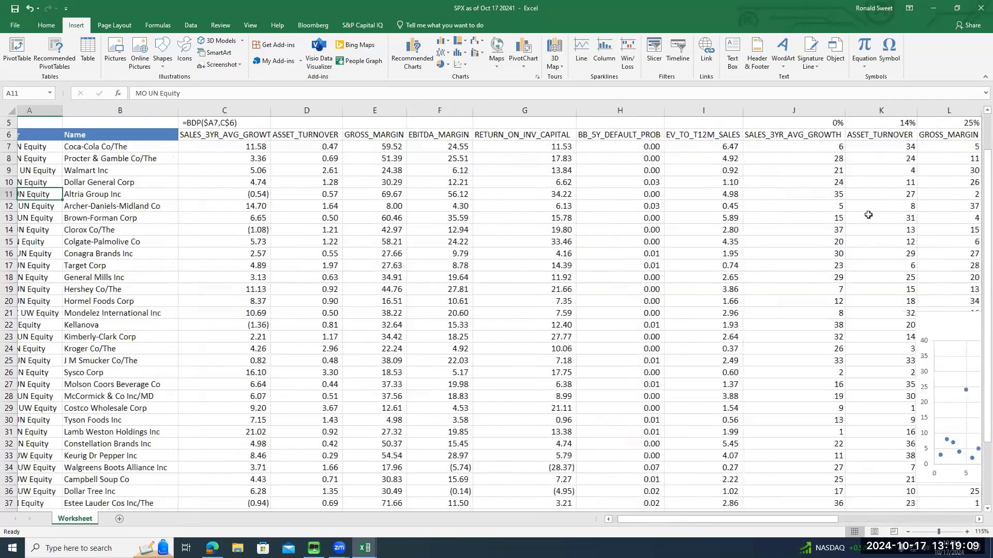
{"action": "key", "text": "ctrl+Right"}
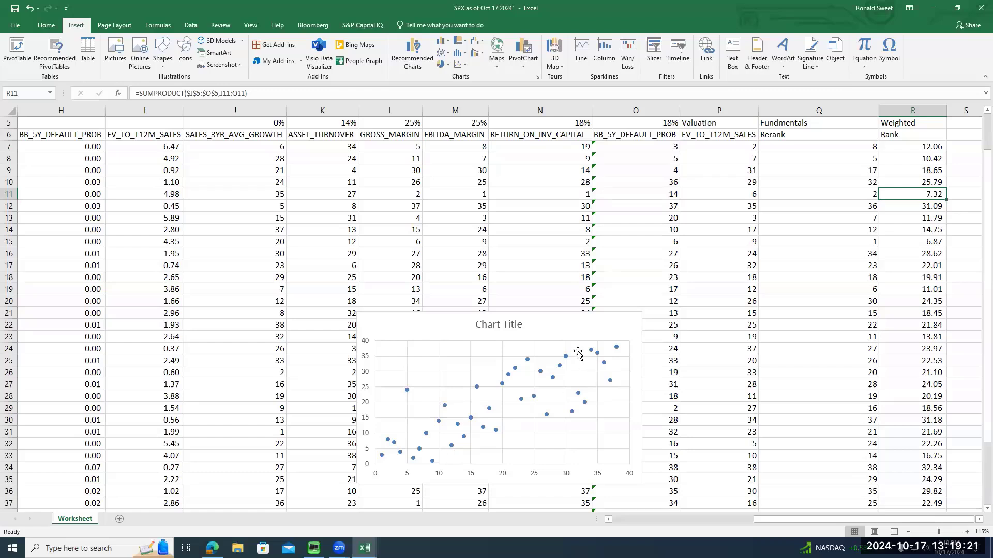
Move the scatter chart up so that it spans roughly rows 10 to 24, and inspect its points.
{"action": "left_click", "coordinate": [567, 333]}
{"action": "left_click_drag", "start_coordinate": [579, 242], "coordinate": [573, 201]}
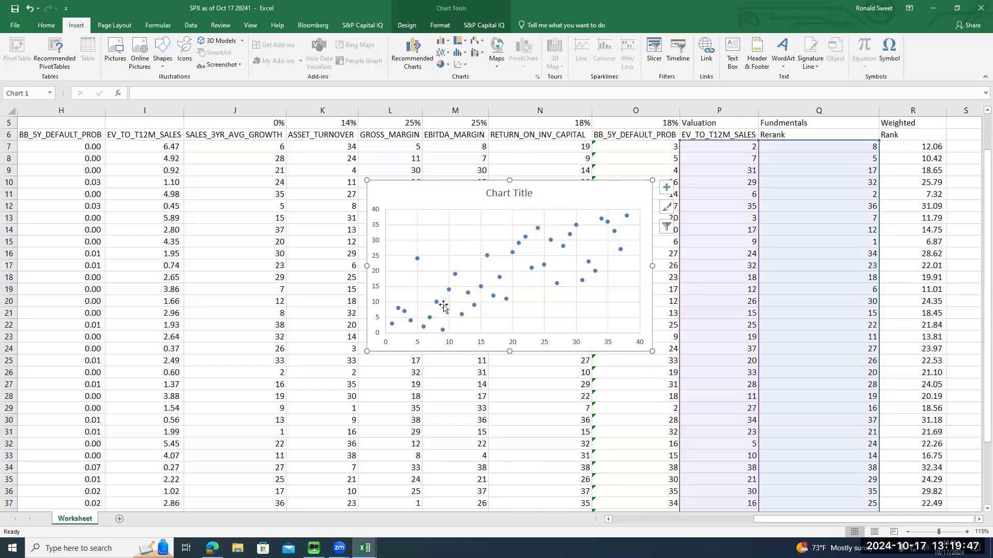
{"action": "mouse_move", "coordinate": [533, 270]}
{"action": "mouse_move", "coordinate": [557, 286]}
Label R1 as "Difference from Valuation Rank" and R2 as "Rank" above the weighted rank column.
{"action": "left_click", "coordinate": [917, 135]}
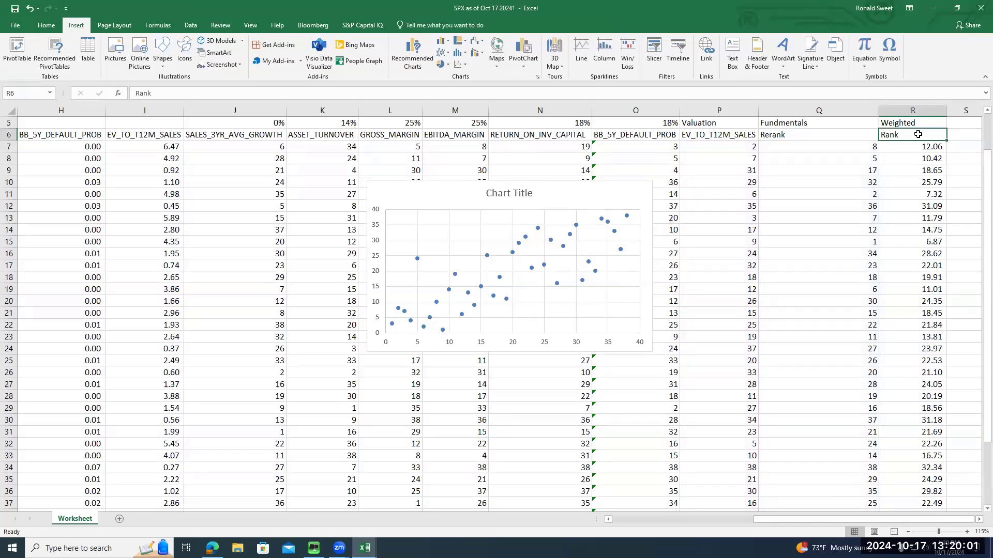
{"action": "key", "text": "Up"}
{"action": "key", "text": "Up"}
{"action": "key", "text": "Up"}
{"action": "key", "text": "Up"}
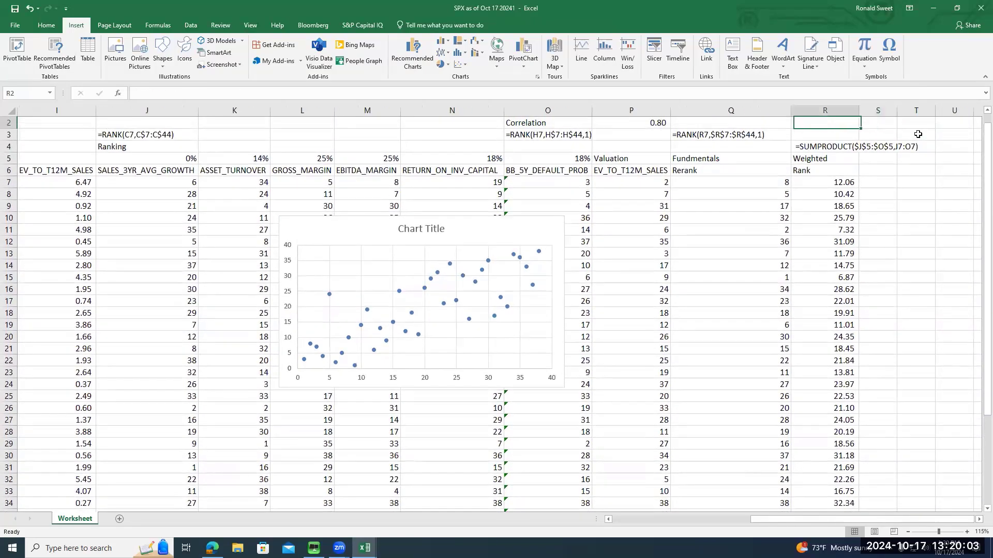
{"action": "scroll", "coordinate": [918, 135], "scroll_direction": "up", "scroll_amount": 1}
{"action": "key", "text": "Up"}
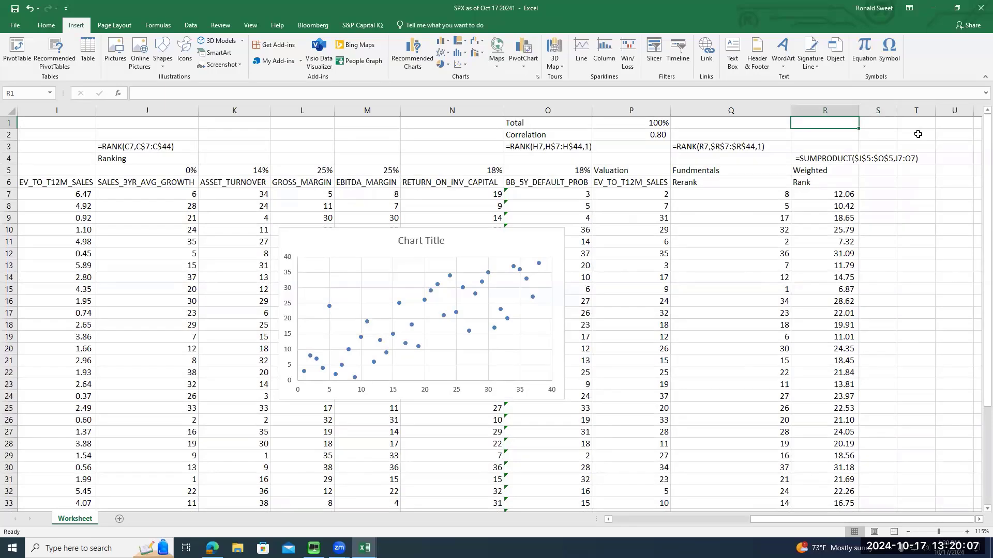
{"action": "type", "text": "Differenc"}
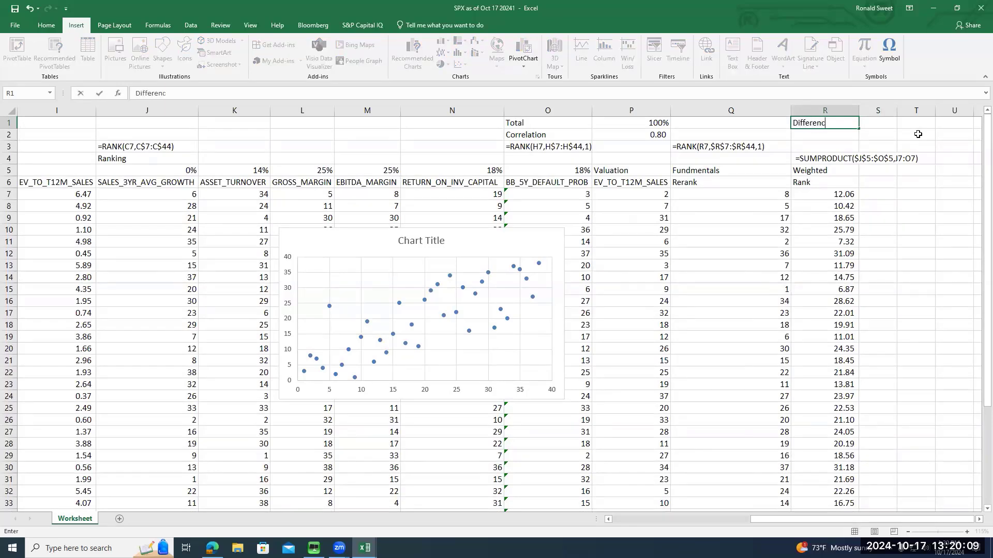
{"action": "type", "text": "e from Valuation Rank"}
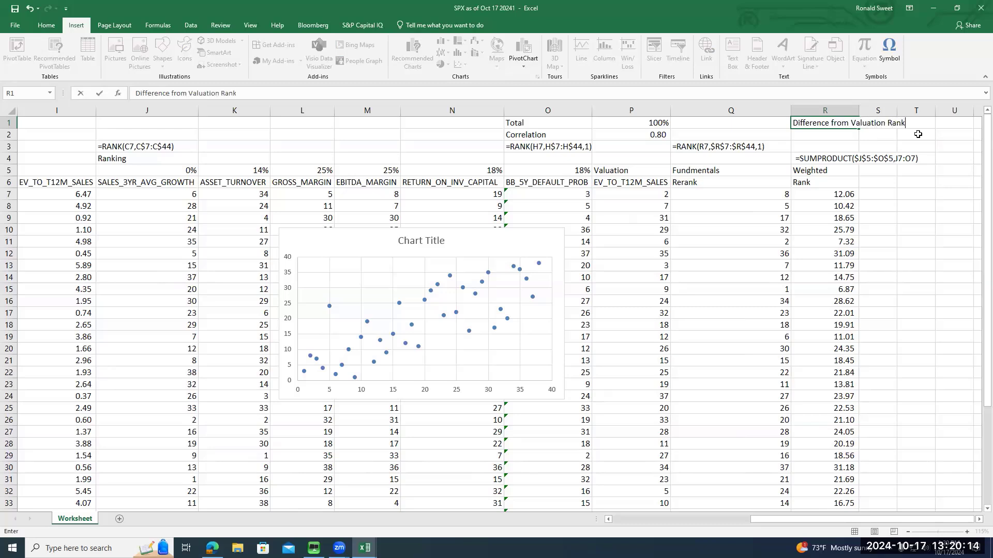
{"action": "key", "text": "Return"}
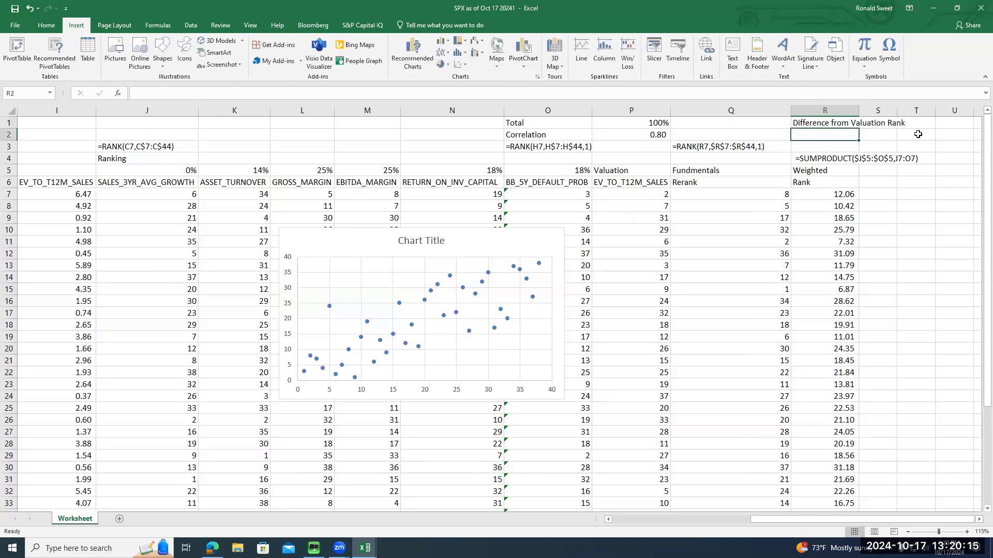
{"action": "type", "text": "Rank"}
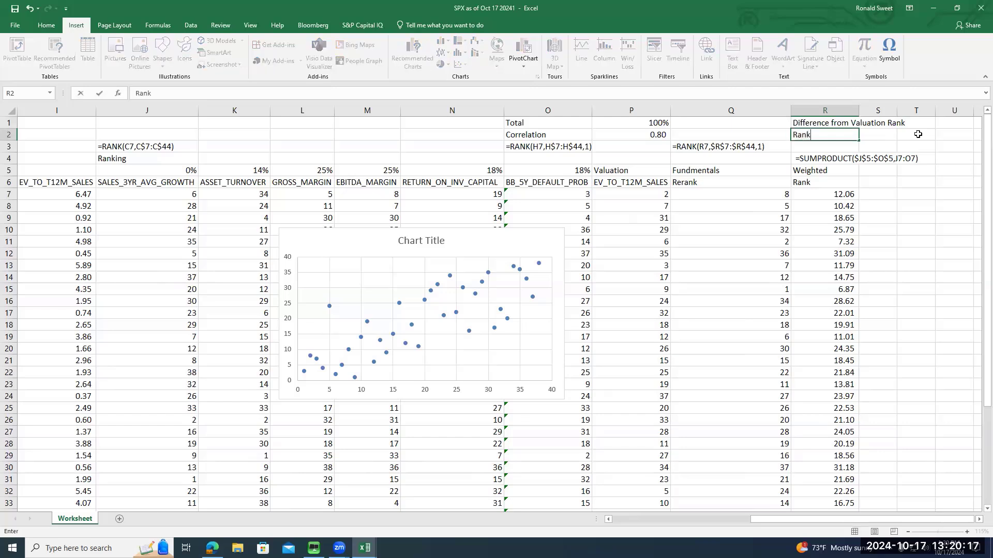
{"action": "key", "text": "Up"}
Set the threshold for the difference from valuation rank to -3 in U1.
{"action": "key", "text": "Right"}
{"action": "key", "text": "Right"}
{"action": "key", "text": "Right"}
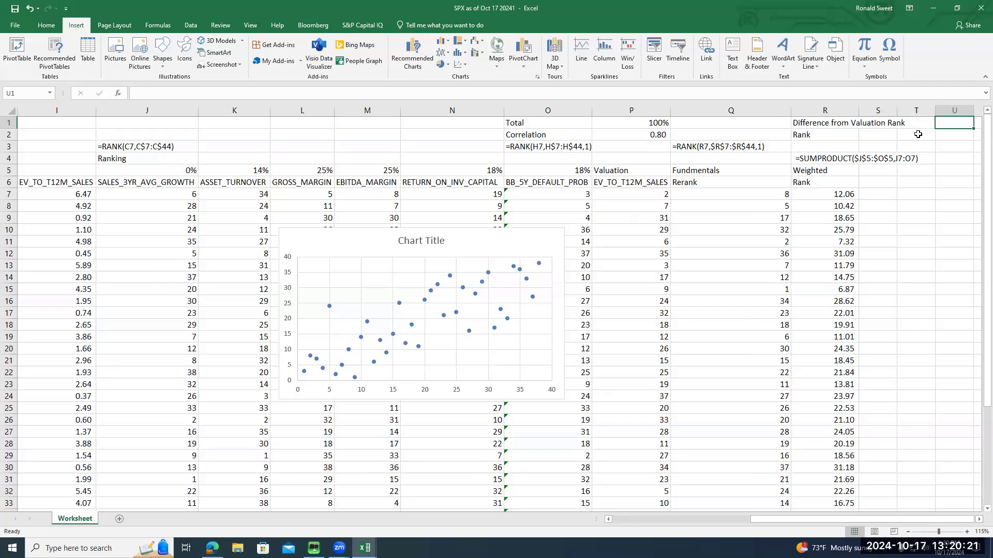
{"action": "type", "text": "-3"}
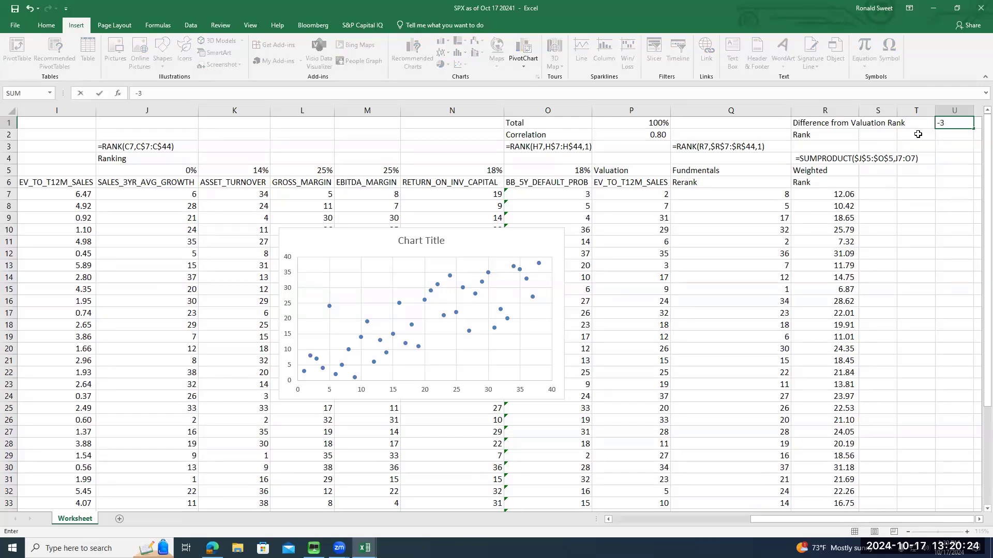
{"action": "key", "text": "Return"}
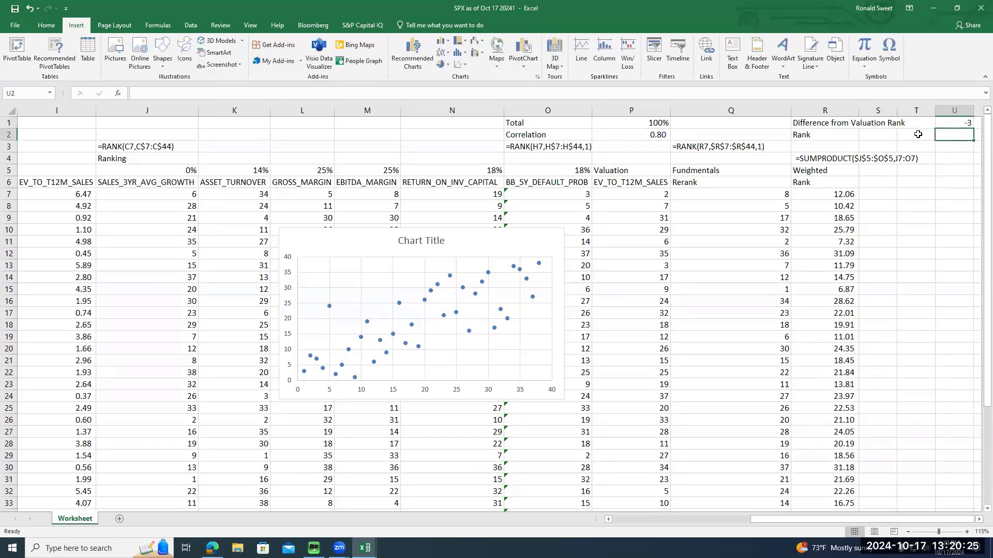
Examine the weighted rank column from R7 down through its last company row.
{"action": "key", "text": "Left"}
{"action": "key", "text": "Left"}
{"action": "key", "text": "Down"}
{"action": "key", "text": "Down"}
{"action": "key", "text": "Down"}
{"action": "key", "text": "Left"}
{"action": "key", "text": "Down"}
{"action": "key", "text": "Down"}
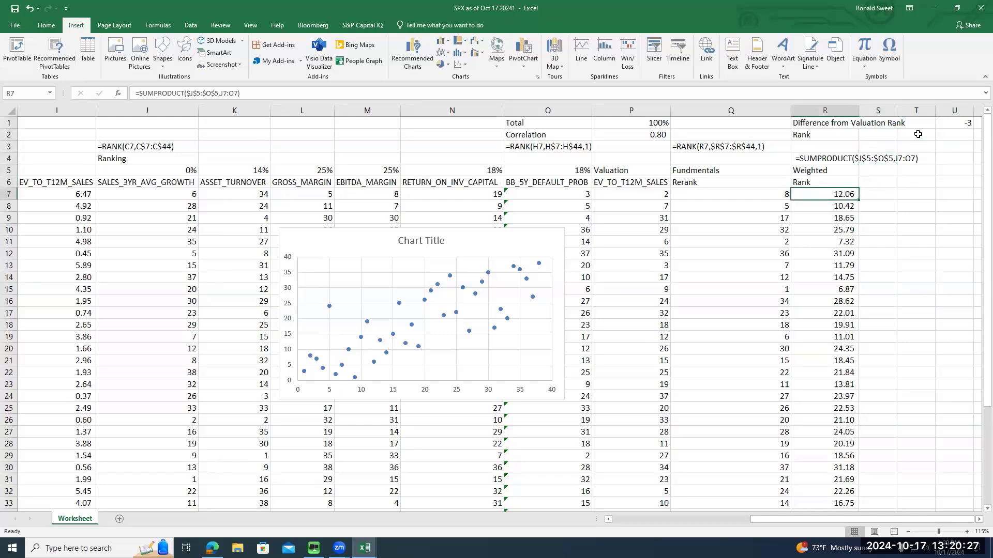
{"action": "key", "text": "ctrl+shift+Down"}
{"action": "key", "text": "Up"}
{"action": "key", "text": "Up"}
{"action": "key", "text": "Up"}
{"action": "key", "text": "Up"}
{"action": "key", "text": "Up"}
{"action": "key", "text": "Up"}
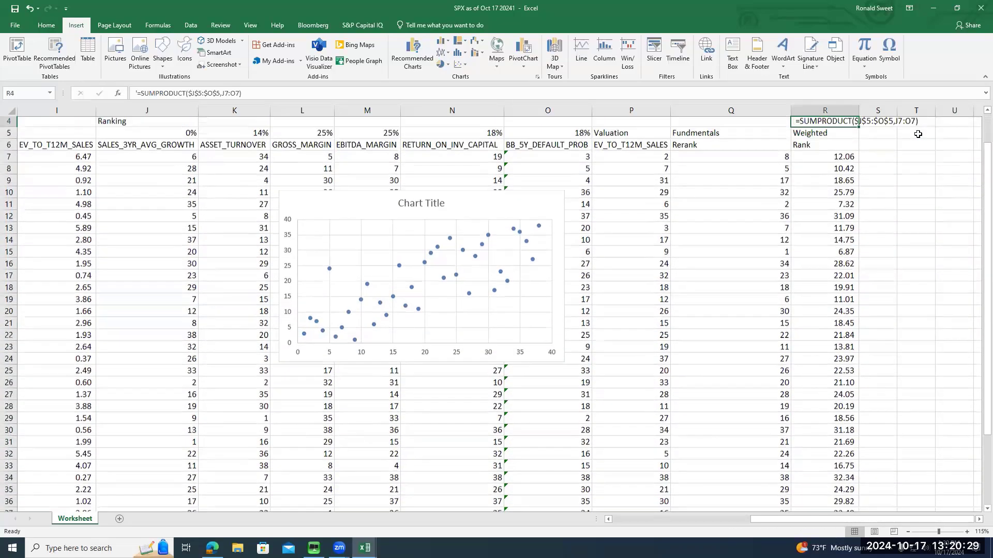
Set the rank threshold to 10 in U2.
{"action": "key", "text": "Right"}
{"action": "key", "text": "Right"}
{"action": "key", "text": "Down"}
{"action": "key", "text": "Right"}
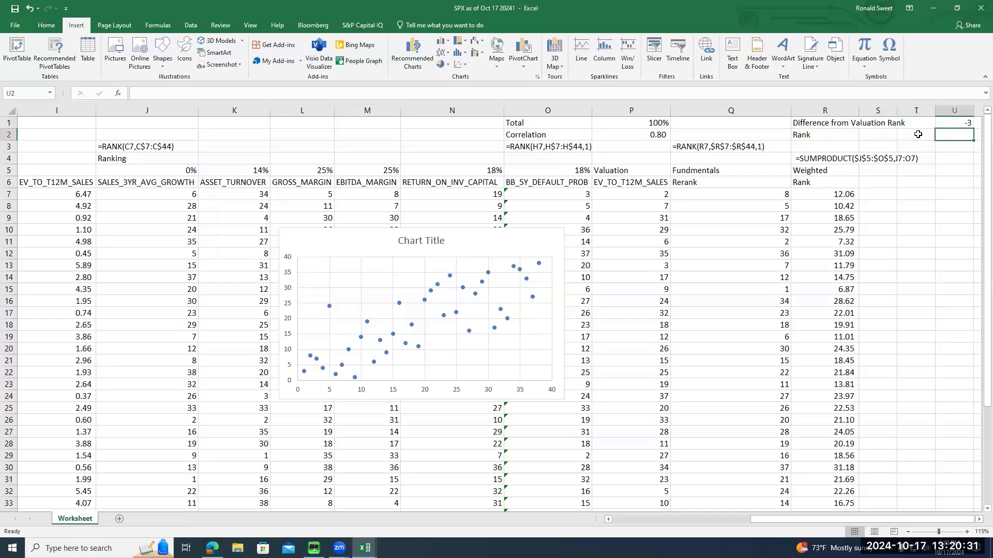
{"action": "key", "text": "Return"}
Enter the column heading "Buy List" in S6, beside the weighted rank heading.
{"action": "key", "text": "Down"}
{"action": "key", "text": "Down"}
{"action": "key", "text": "Down"}
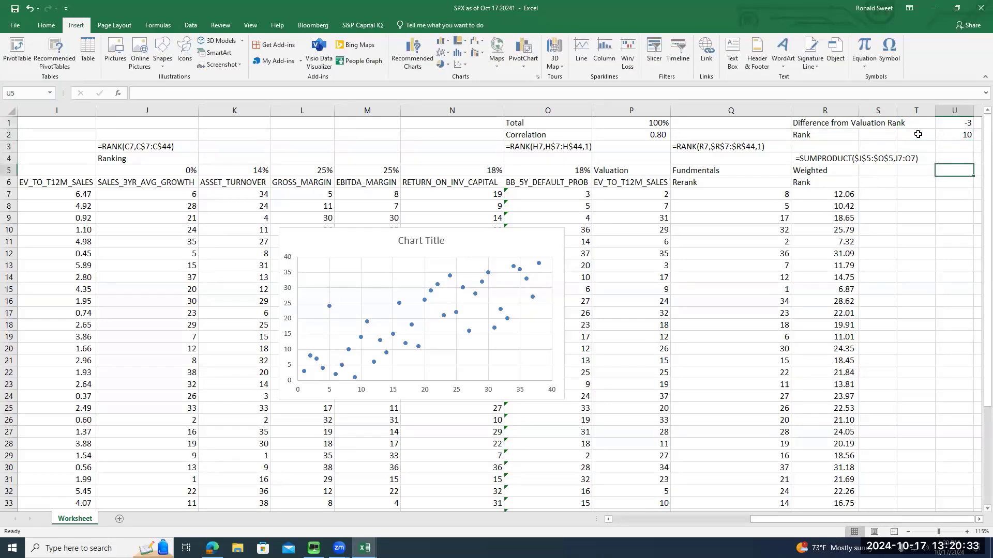
{"action": "key", "text": "Left"}
{"action": "key", "text": "Left"}
{"action": "type", "text": "Buy "}
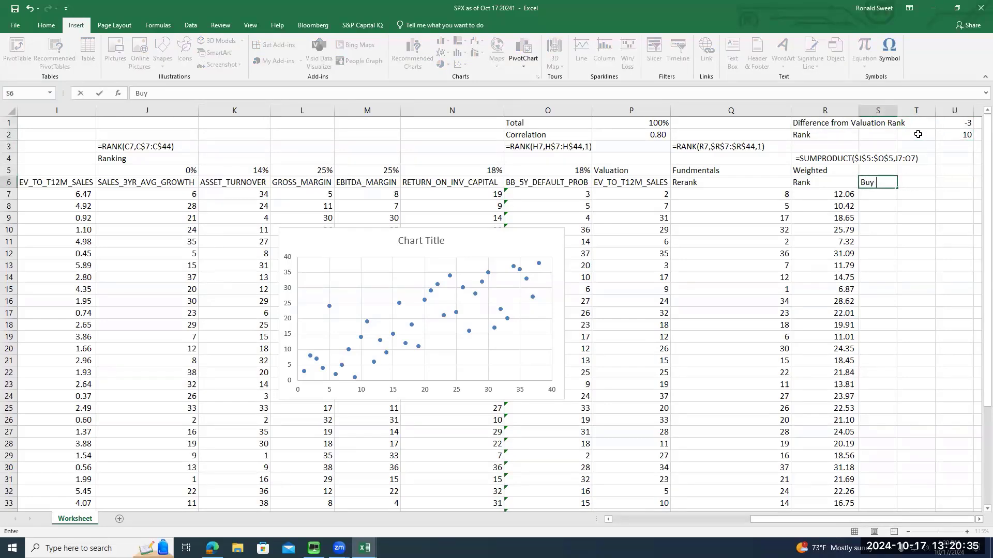
{"action": "type", "text": "Liu"}
{"action": "key", "text": "Return"}
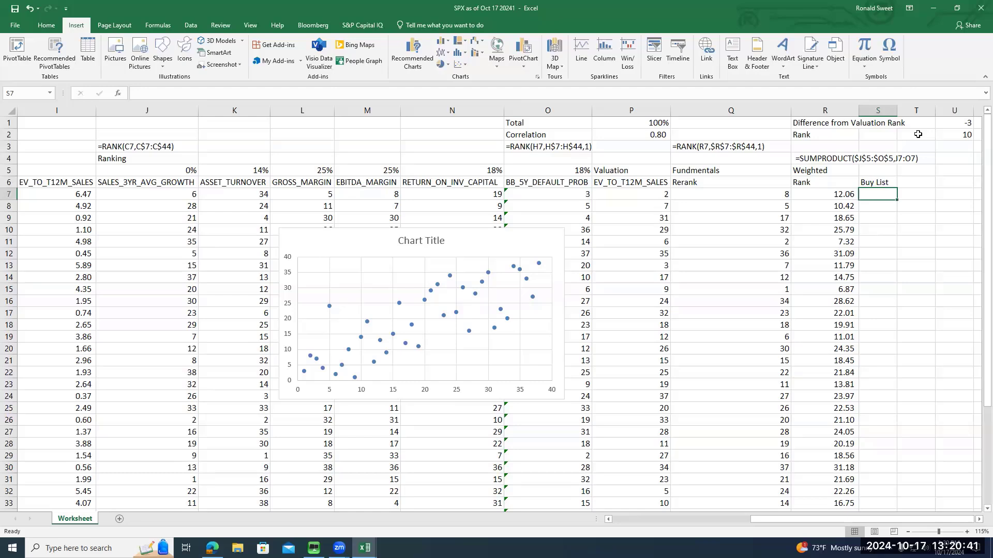
Move the scatter chart to its own new sheet named Chart1 and return to the Worksheet sheet.
{"action": "right_click", "coordinate": [310, 243]}
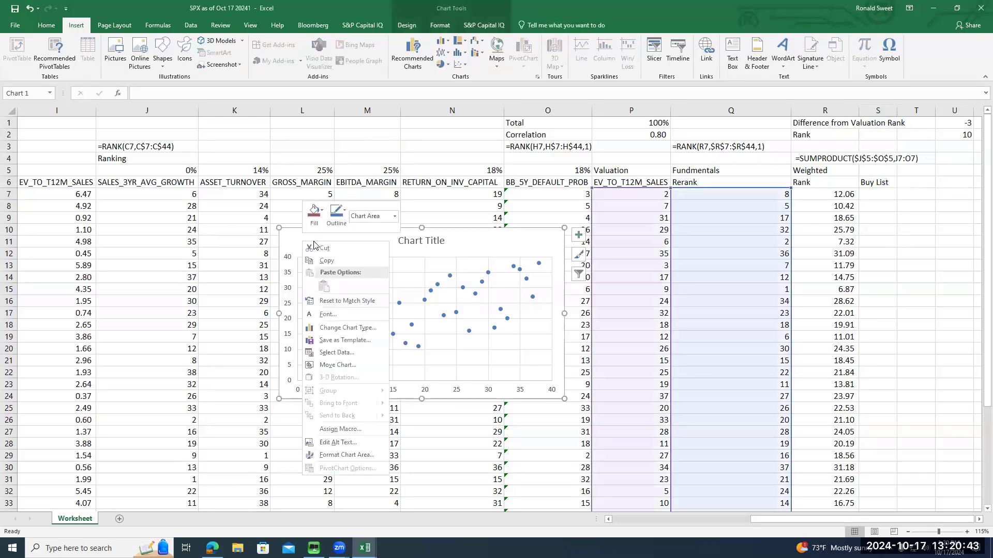
{"action": "left_click", "coordinate": [337, 365]}
{"action": "left_click", "coordinate": [266, 348]}
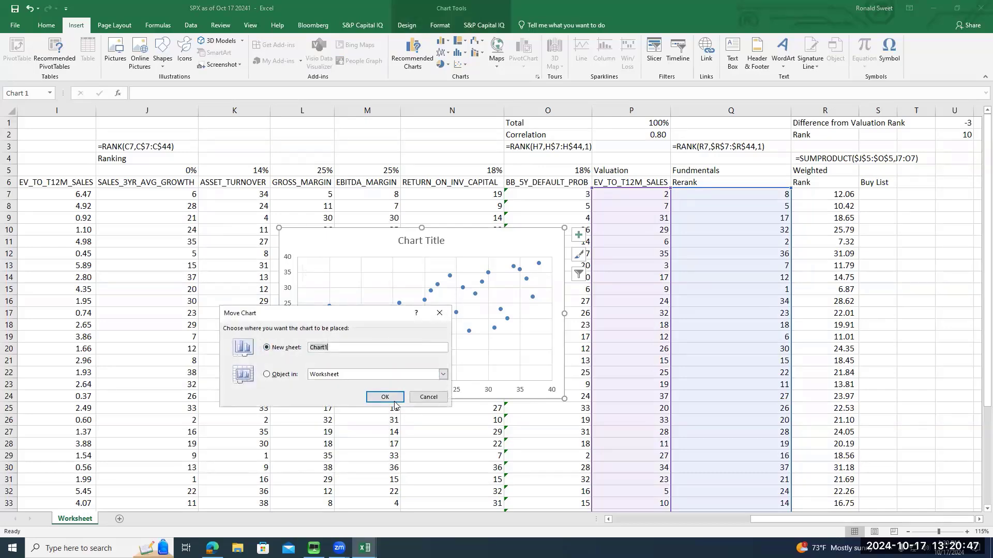
{"action": "key", "text": "Return"}
{"action": "left_click", "coordinate": [108, 519]}
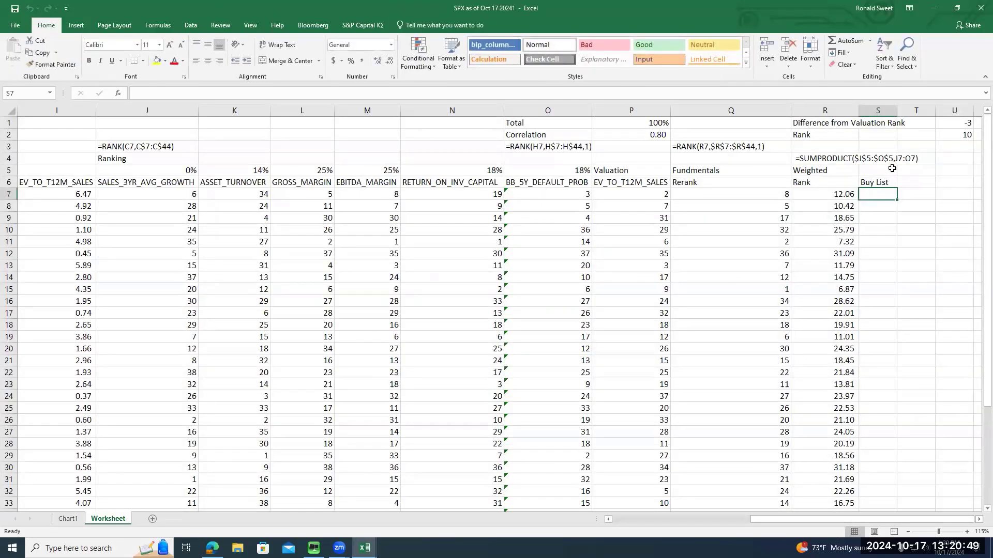
{"action": "type", "text": "=if("}
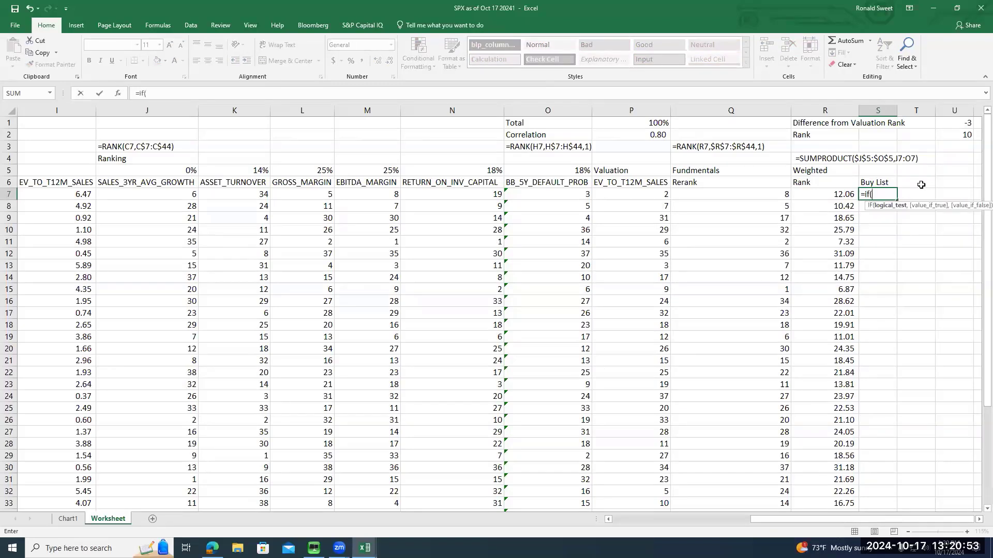
{"action": "key", "text": "BackSpace"}
{"action": "key", "text": "BackSpace"}
{"action": "key", "text": "BackSpace"}
{"action": "key", "text": "BackSpace"}
{"action": "key", "text": "Escape"}
Change the heading in S6 to "Difference" and enter "Buy List" as the heading in T6.
{"action": "key", "text": "Up"}
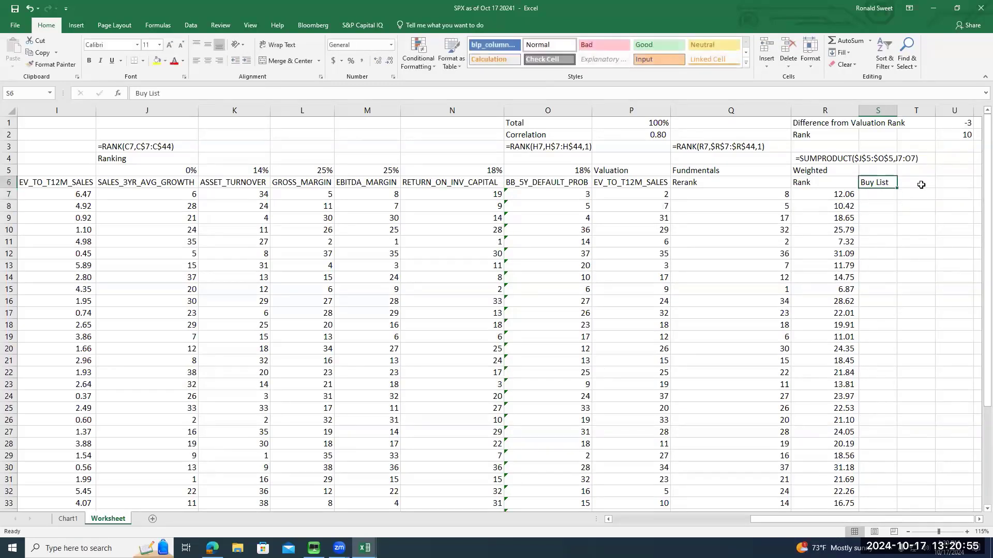
{"action": "type", "text": "Difference"}
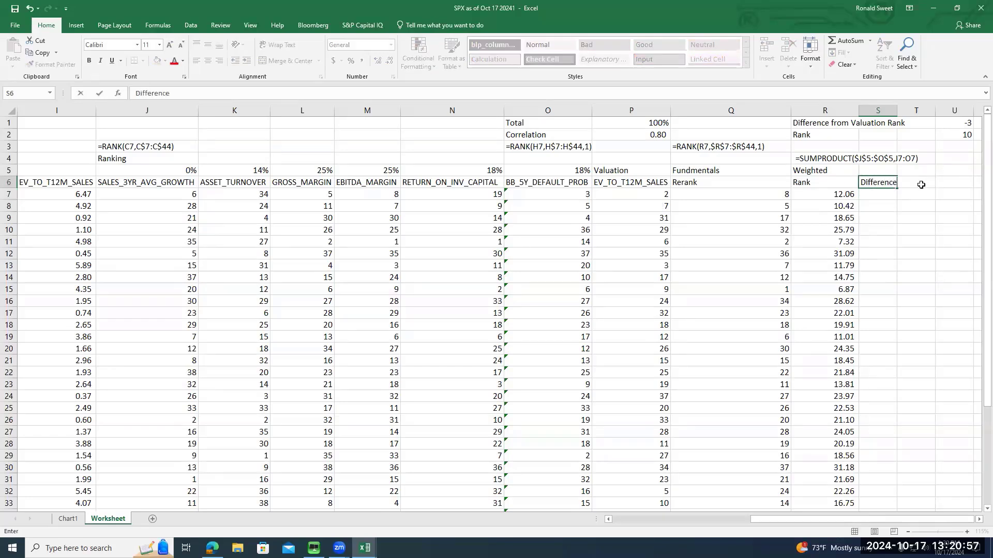
{"action": "key", "text": "Tab"}
{"action": "type", "text": "Bu"}
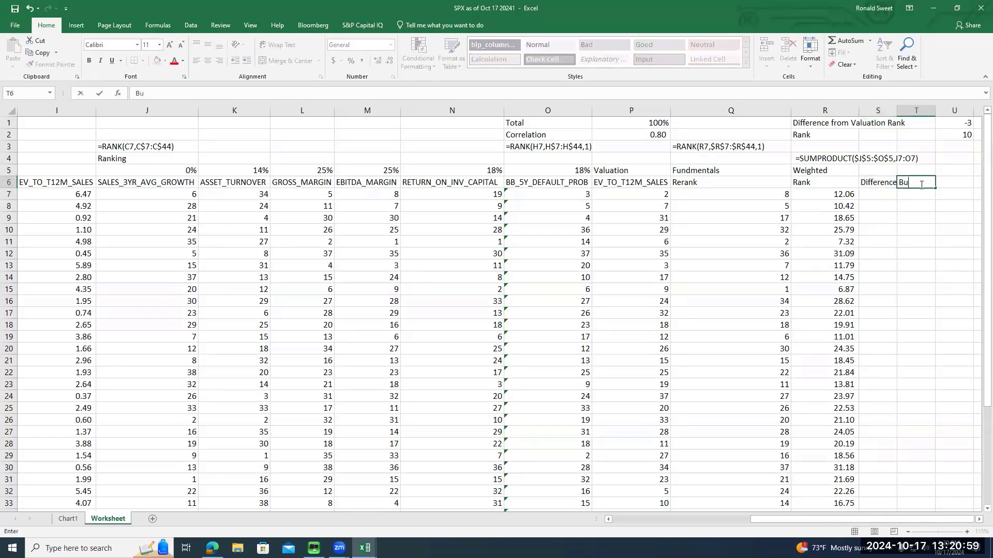
{"action": "type", "text": "y List"}
{"action": "key", "text": "Return"}
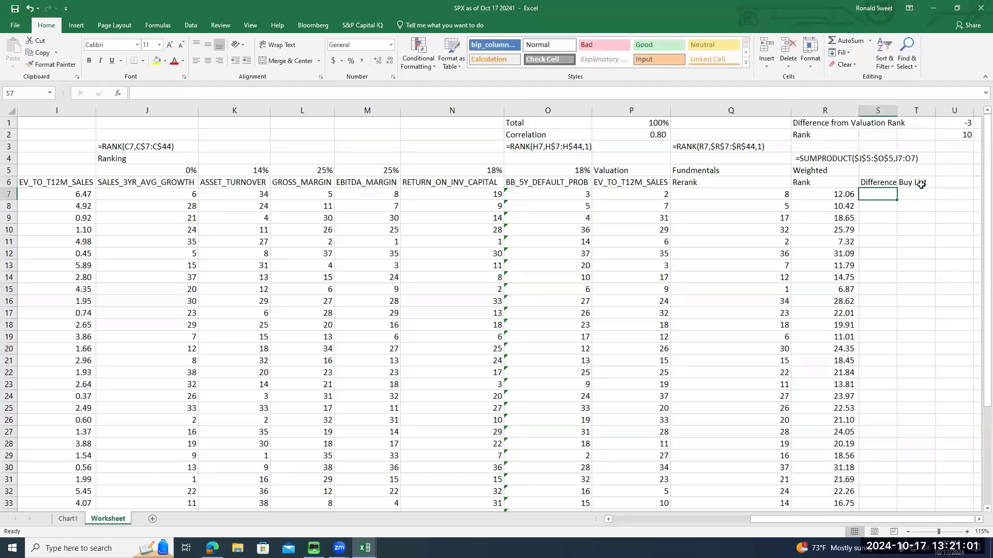
Calculate the difference in S7 as fundamentals rank minus valuation rank with +Q7-P7, and fill it down for all companies.
{"action": "type", "text": "+"}
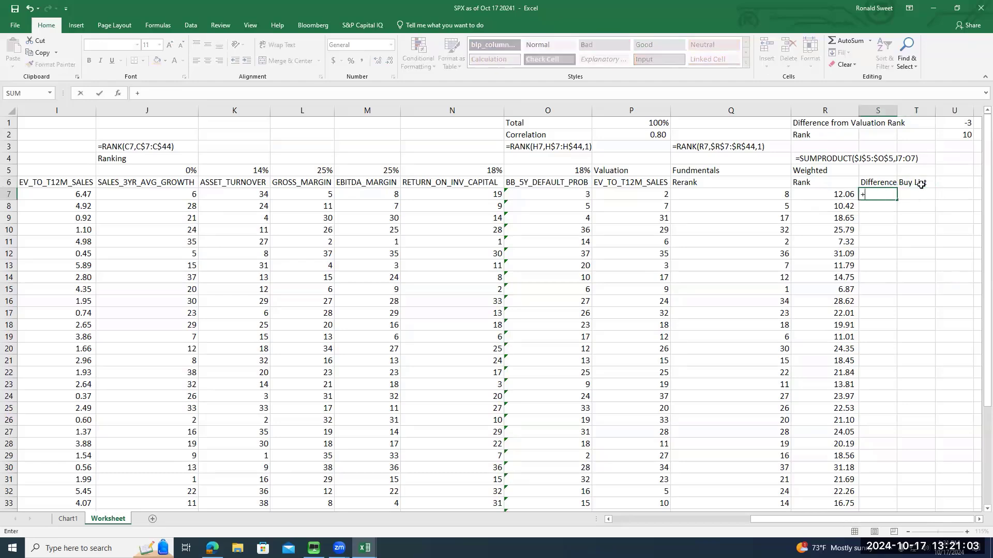
{"action": "key", "text": "Left"}
{"action": "key", "text": "Left"}
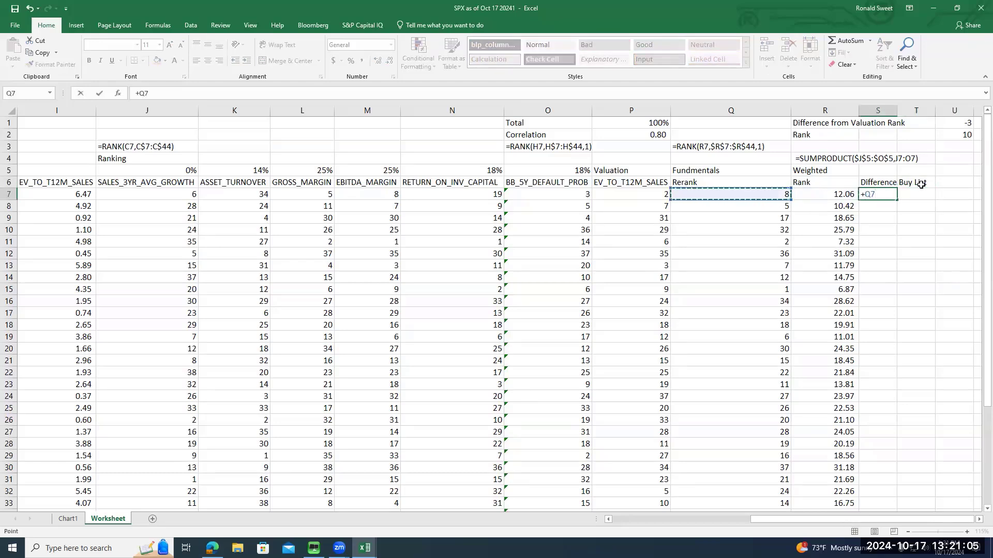
{"action": "type", "text": "-"}
{"action": "key", "text": "Left"}
{"action": "key", "text": "Left"}
{"action": "key", "text": "Left"}
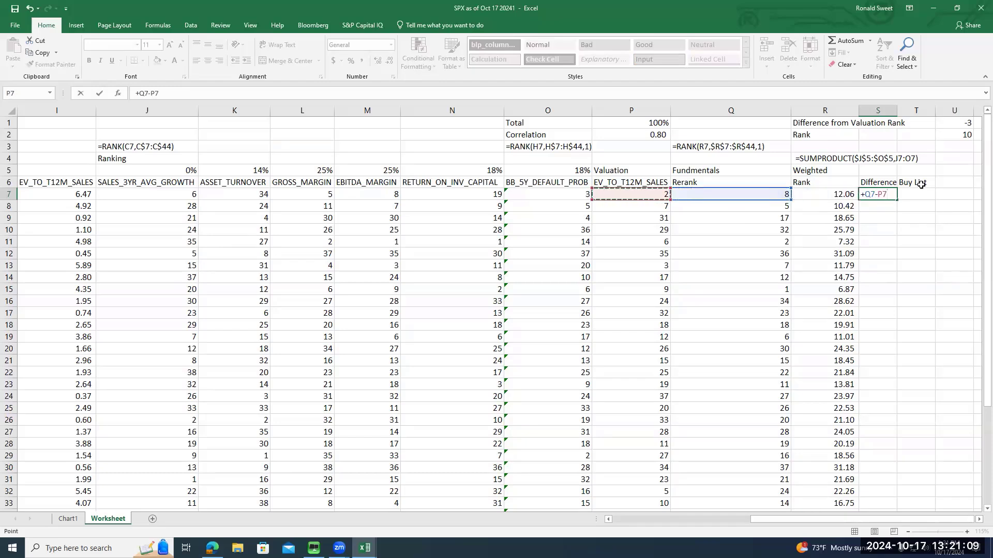
{"action": "key", "text": "Return"}
{"action": "key", "text": "Up"}
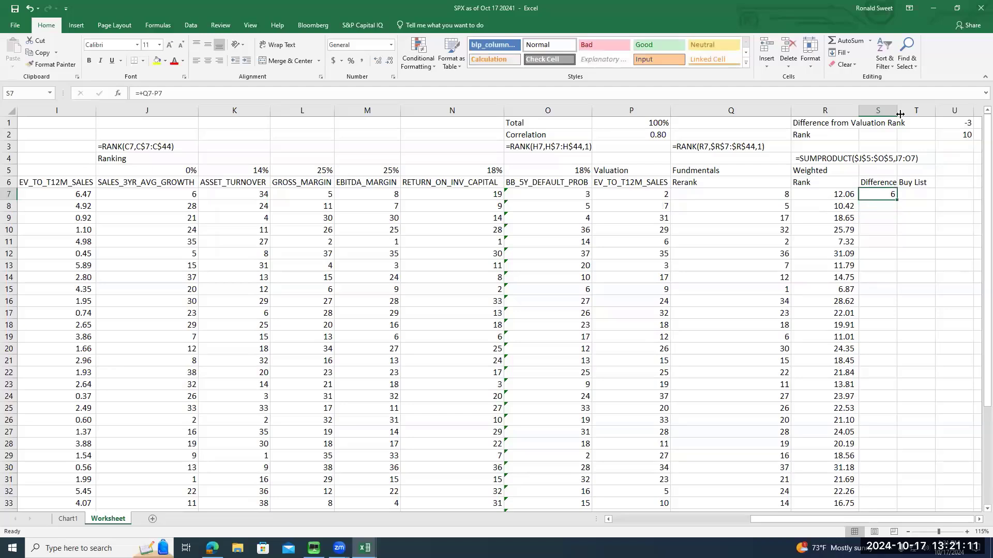
{"action": "double_click", "coordinate": [897, 200]}
Compare the differences in rows 9 and 11 with those companies' fundamentals and valuation ranks.
{"action": "left_click", "coordinate": [887, 219]}
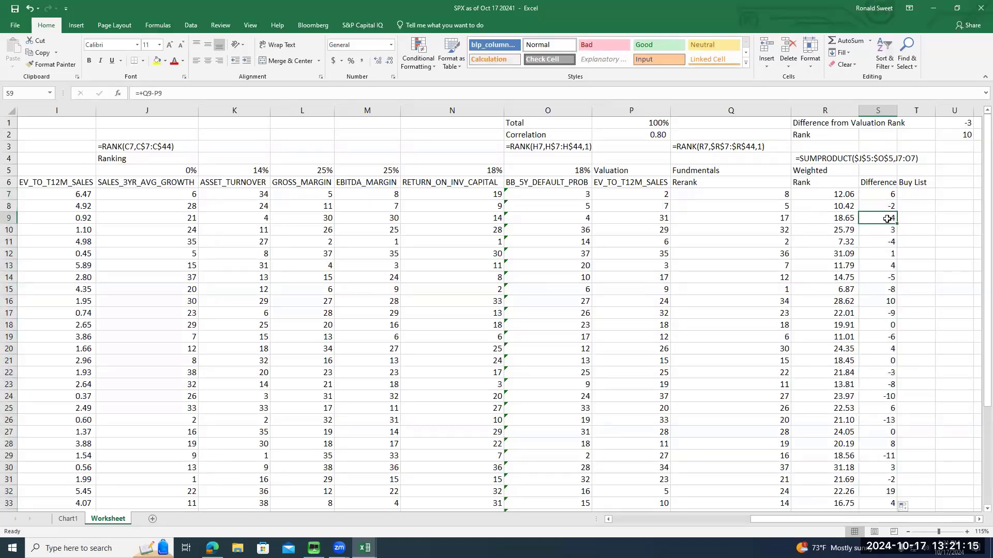
{"action": "key", "text": "Left"}
{"action": "key", "text": "Left"}
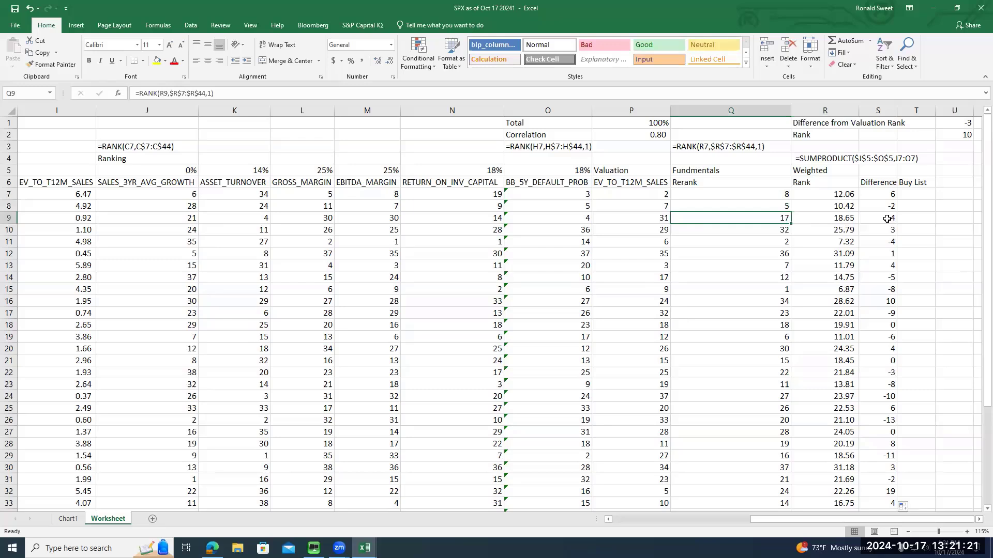
{"action": "left_click", "coordinate": [887, 219]}
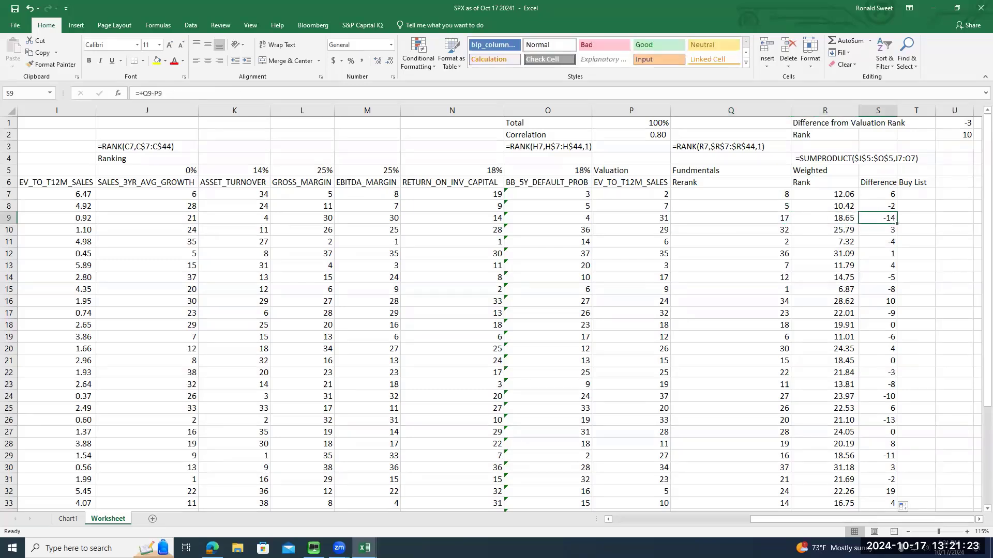
{"action": "key", "text": "Down"}
{"action": "key", "text": "Down"}
{"action": "key", "text": "Left"}
{"action": "key", "text": "Left"}
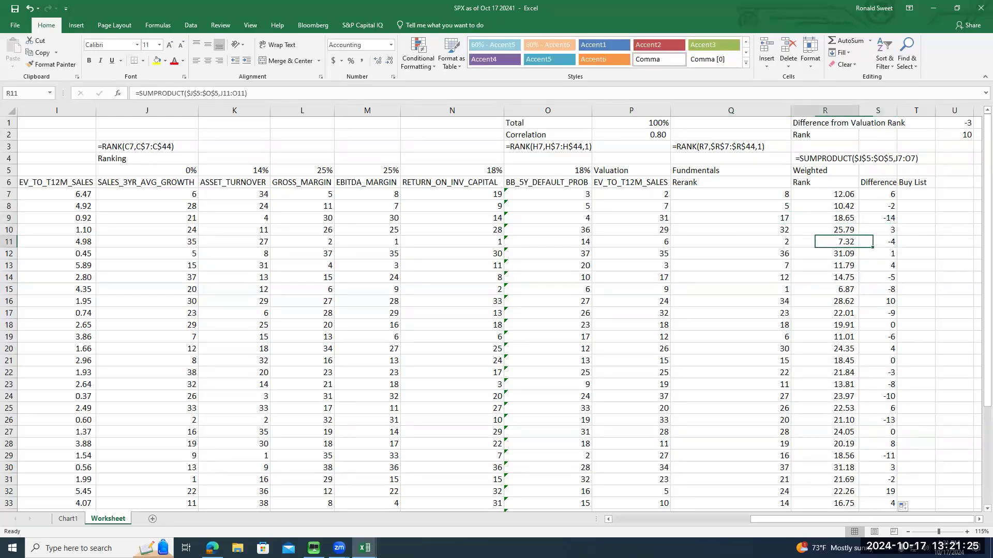
{"action": "key", "text": "Left"}
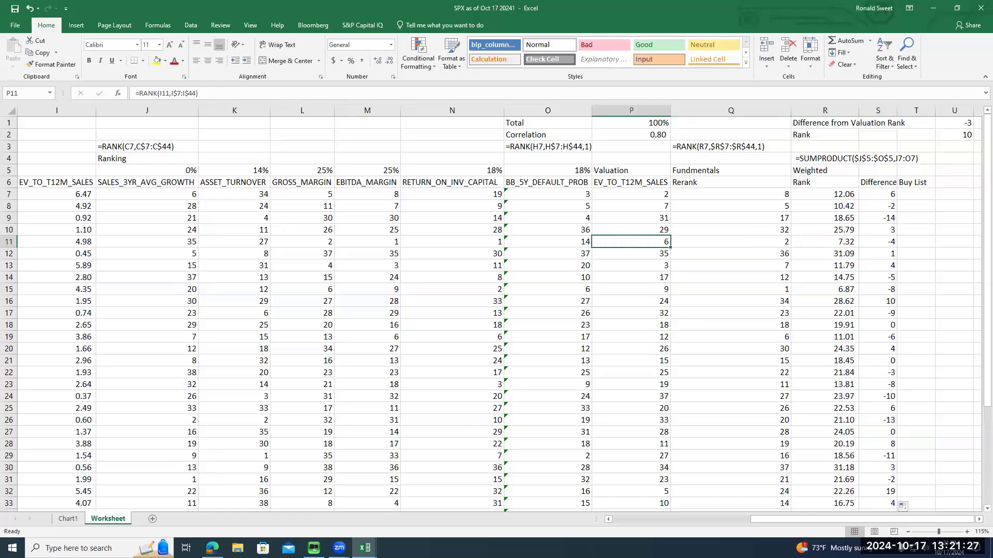
Try to turn the Difference formula in S7 into plain text by adding an apostrophe at its end.
{"action": "key", "text": "Right"}
{"action": "key", "text": "Right"}
{"action": "key", "text": "Right"}
{"action": "key", "text": "Right"}
{"action": "key", "text": "Up"}
{"action": "key", "text": "Up"}
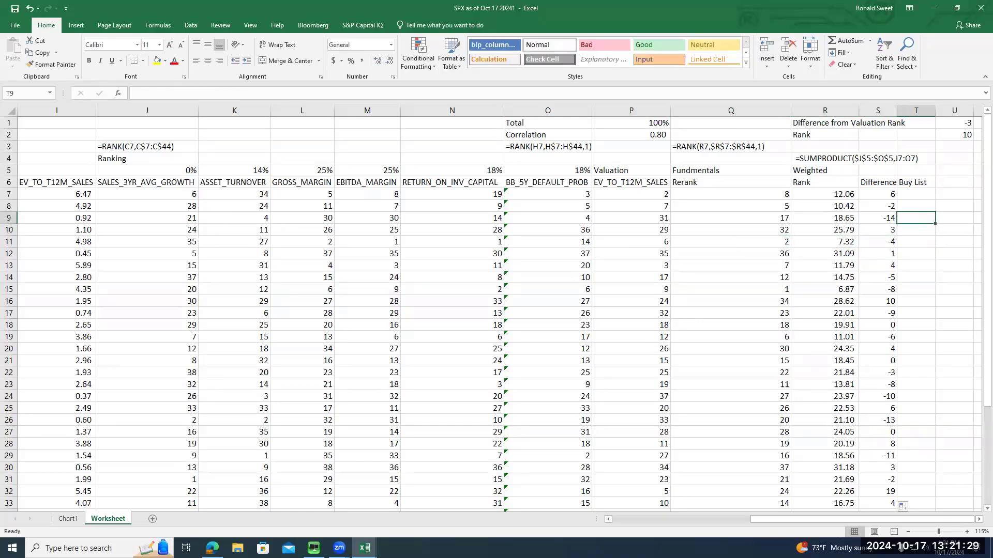
{"action": "key", "text": "Up"}
{"action": "key", "text": "Up"}
{"action": "scroll", "coordinate": [491, 310], "scroll_direction": "right", "scroll_amount": 2}
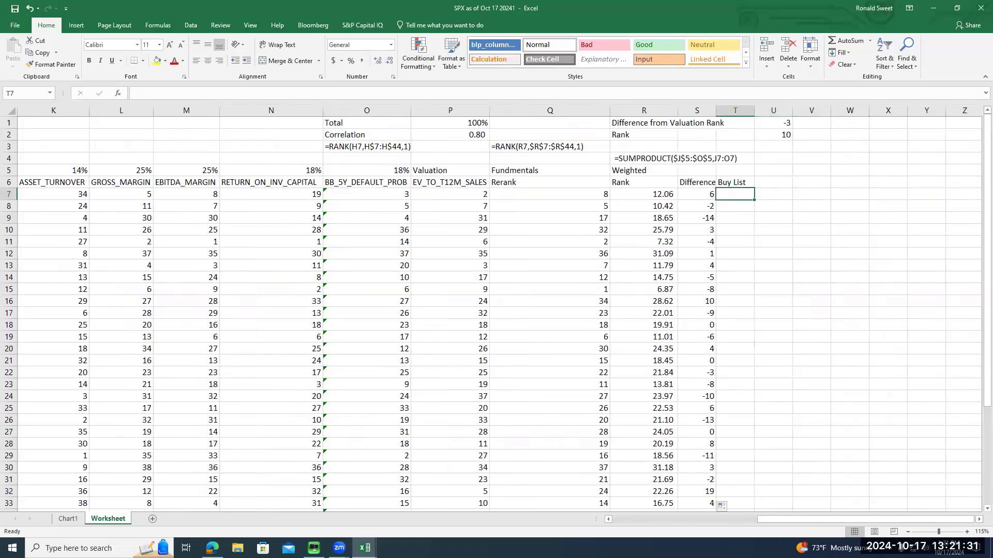
{"action": "key", "text": "Left"}
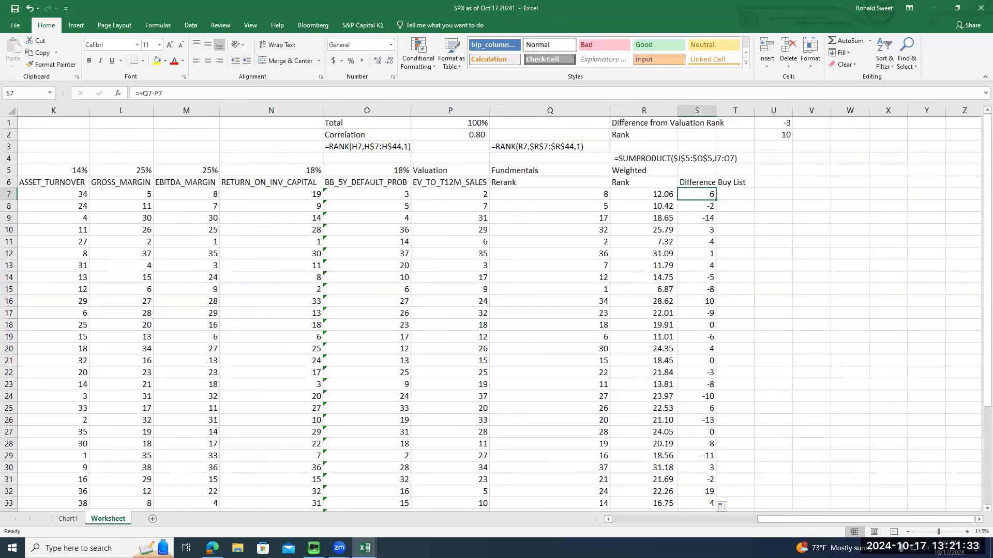
{"action": "key", "text": "F2"}
{"action": "type", "text": "'"}
{"action": "key", "text": "Return"}
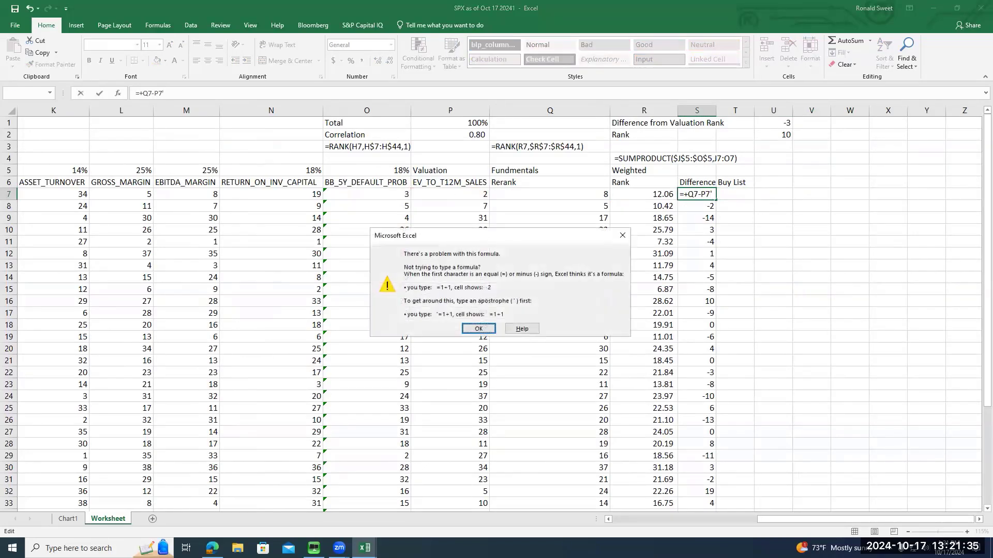
{"action": "key", "text": "Return"}
{"action": "key", "text": "Escape"}
Note the formula =+Q7-P7 as text in S5 above the Difference heading, keeping S7 as a live formula.
{"action": "key", "text": "F2"}
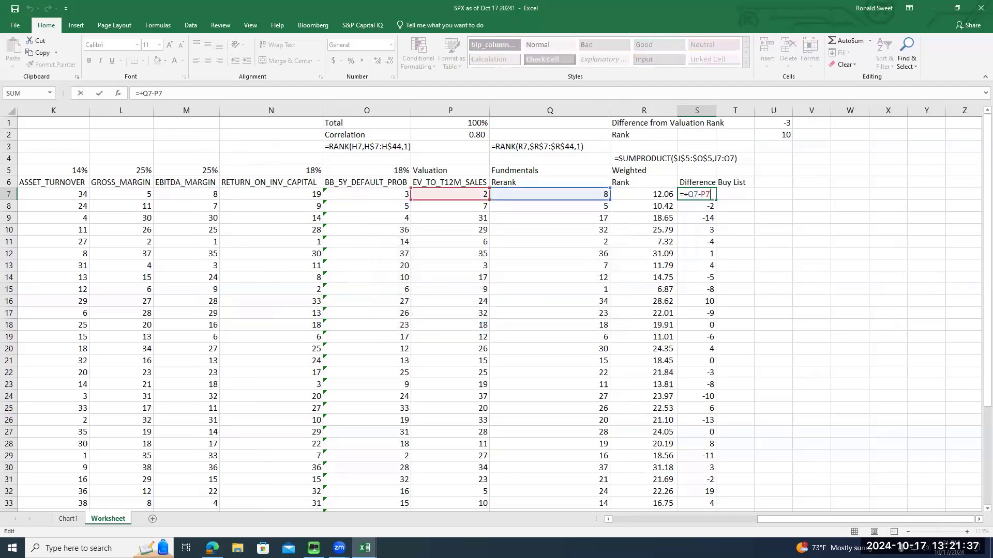
{"action": "key", "text": "Escape"}
{"action": "key", "text": "ctrl+c"}
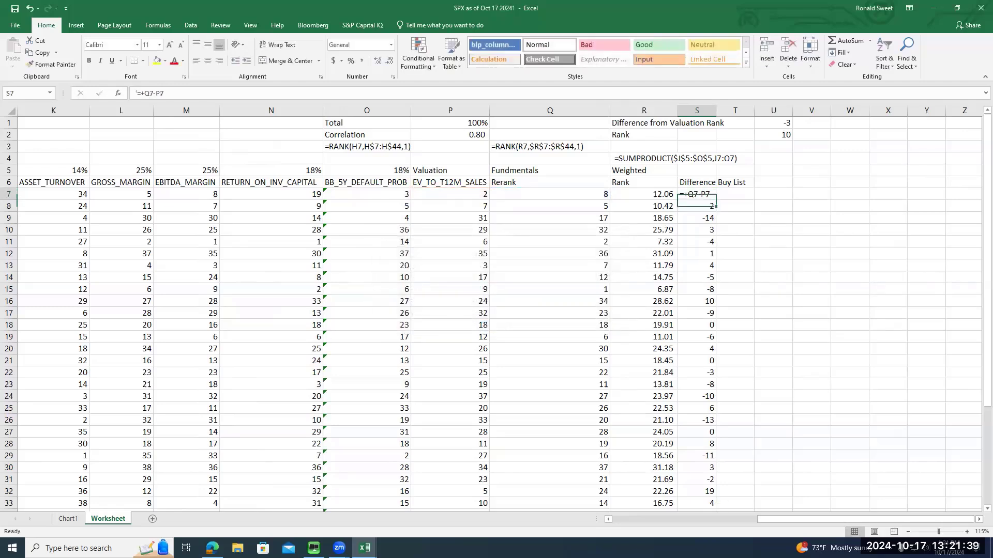
{"action": "key", "text": "Up"}
{"action": "key", "text": "Up"}
{"action": "key", "text": "Return"}
{"action": "key", "text": "Down"}
{"action": "key", "text": "Down"}
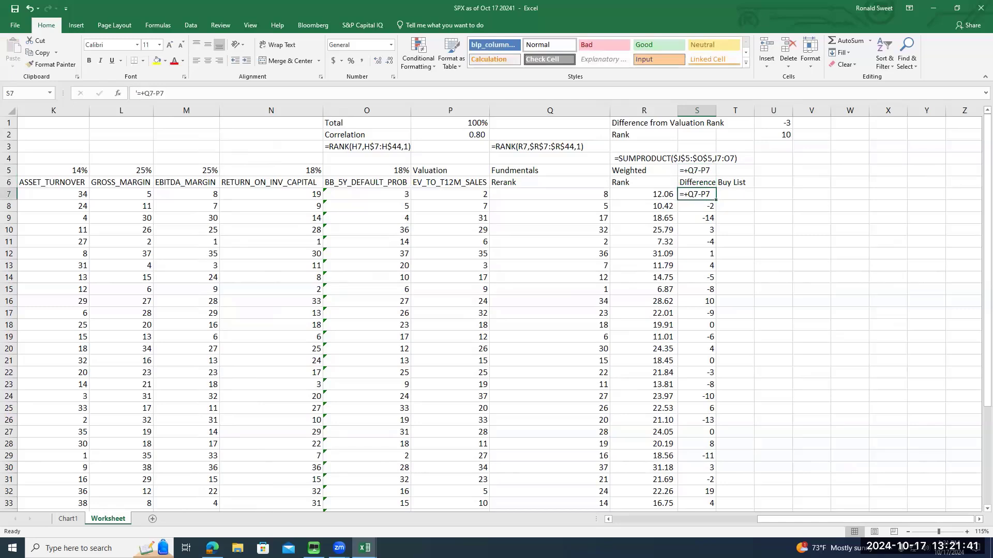
{"action": "key", "text": "F2"}
{"action": "key", "text": "Return"}
Start an IF formula in T7 that tests whether the difference is within the threshold, S7<=$U$1.
{"action": "key", "text": "Up"}
{"action": "key", "text": "Right"}
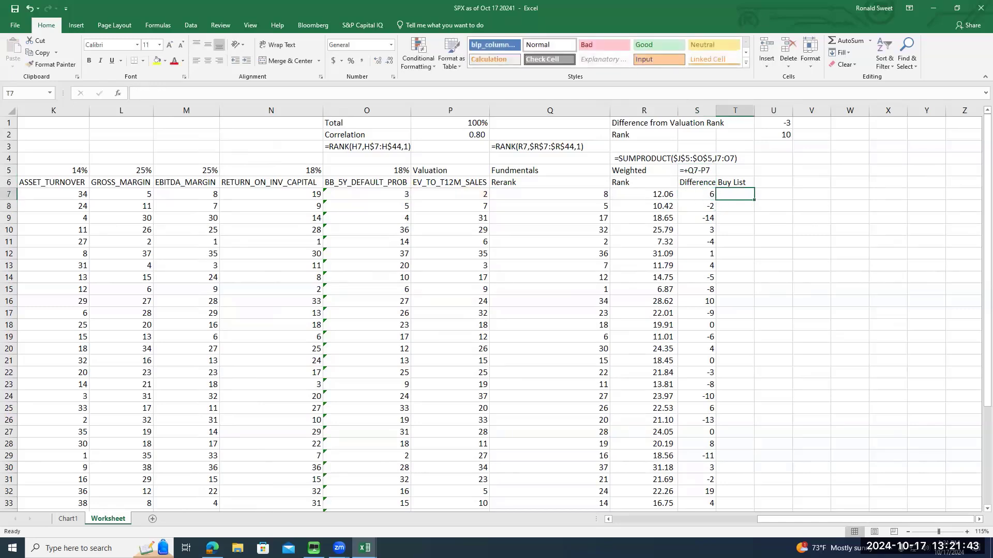
{"action": "type", "text": "=if("}
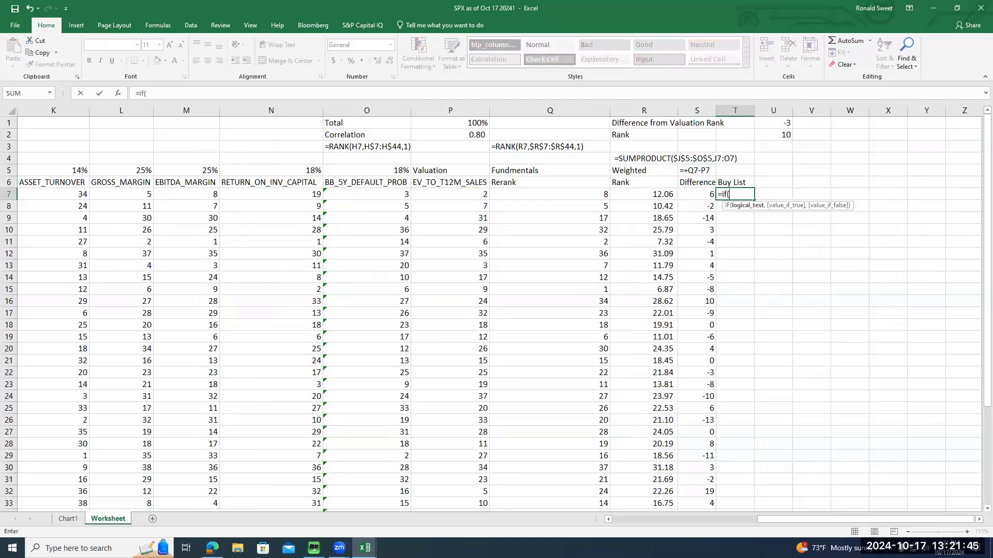
{"action": "key", "text": "Left"}
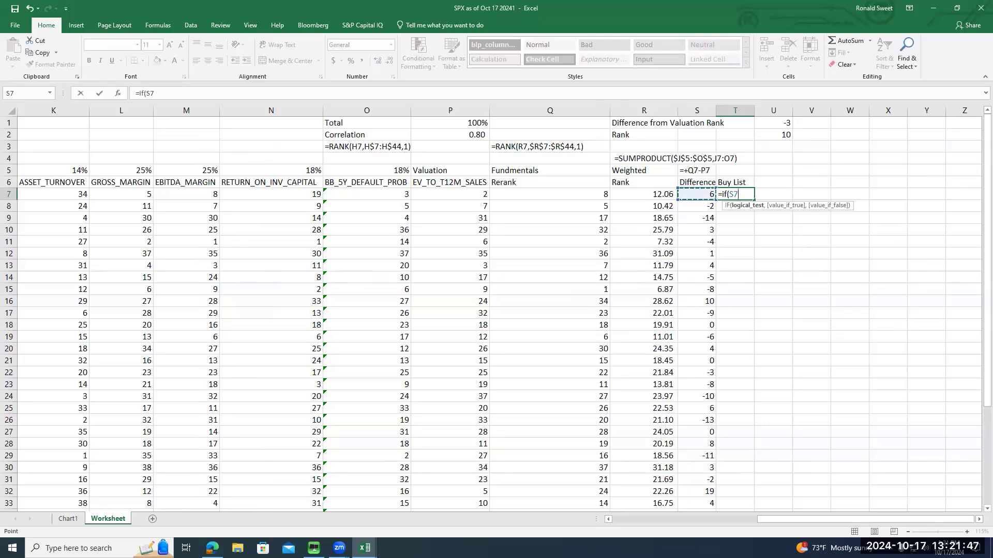
{"action": "type", "text": "<="}
{"action": "key", "text": "Right"}
{"action": "key", "text": "Up"}
{"action": "key", "text": "Up"}
{"action": "key", "text": "Up"}
{"action": "key", "text": "Up"}
{"action": "key", "text": "Up"}
{"action": "key", "text": "Up"}
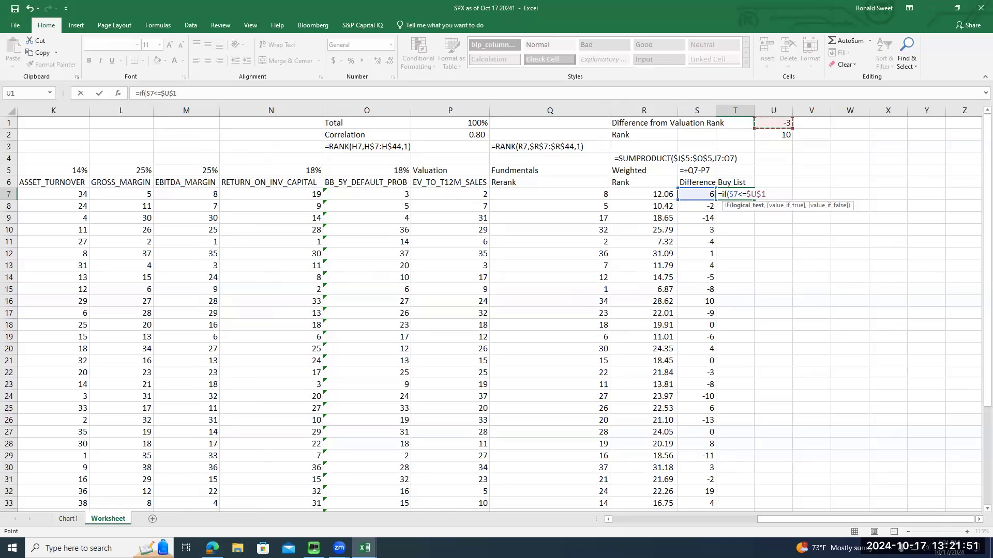
{"action": "type", "text": ","}
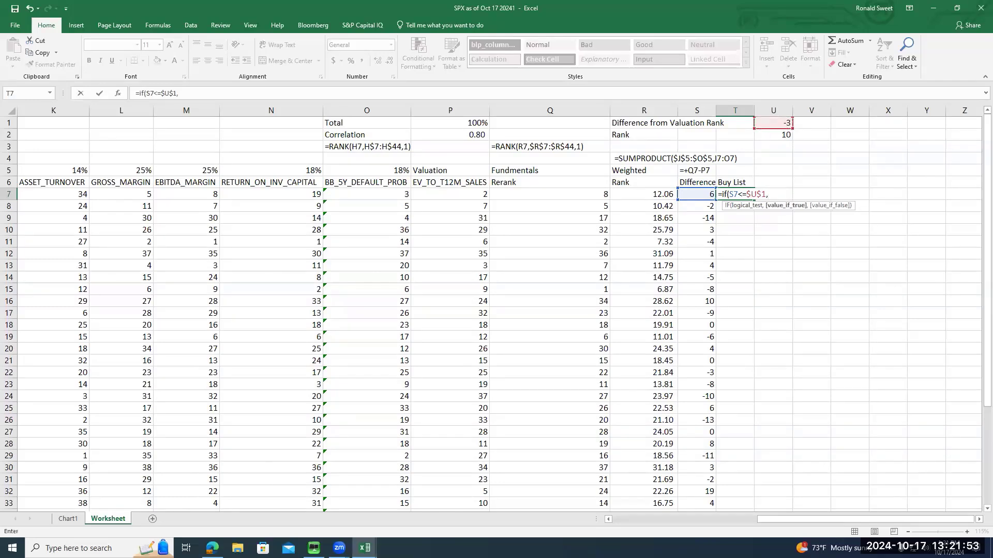
Nest a second IF as the true result, testing the fundamentals rank against its threshold with Q7<=$U$2.
{"action": "type", "text": "if("}
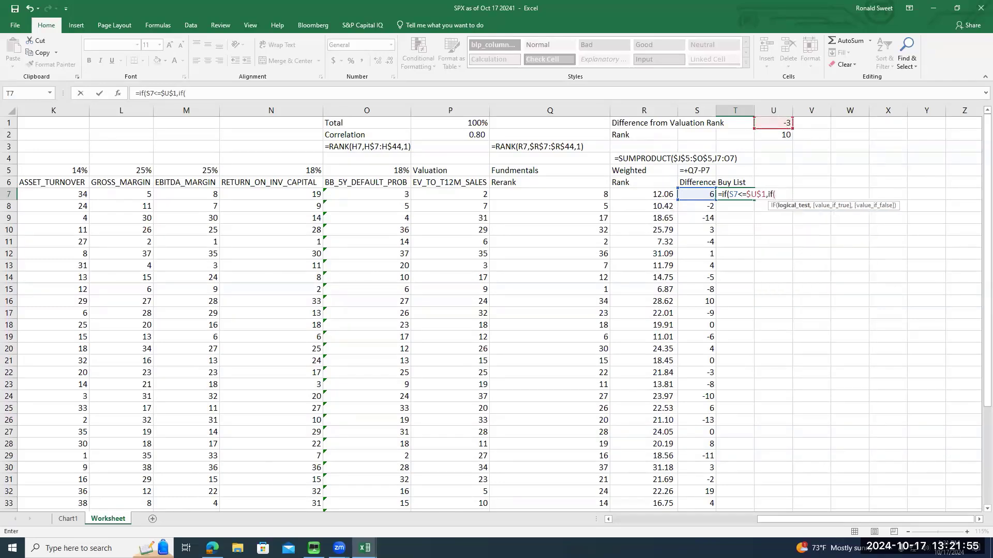
{"action": "key", "text": "Left"}
{"action": "key", "text": "Left"}
{"action": "key", "text": "Left"}
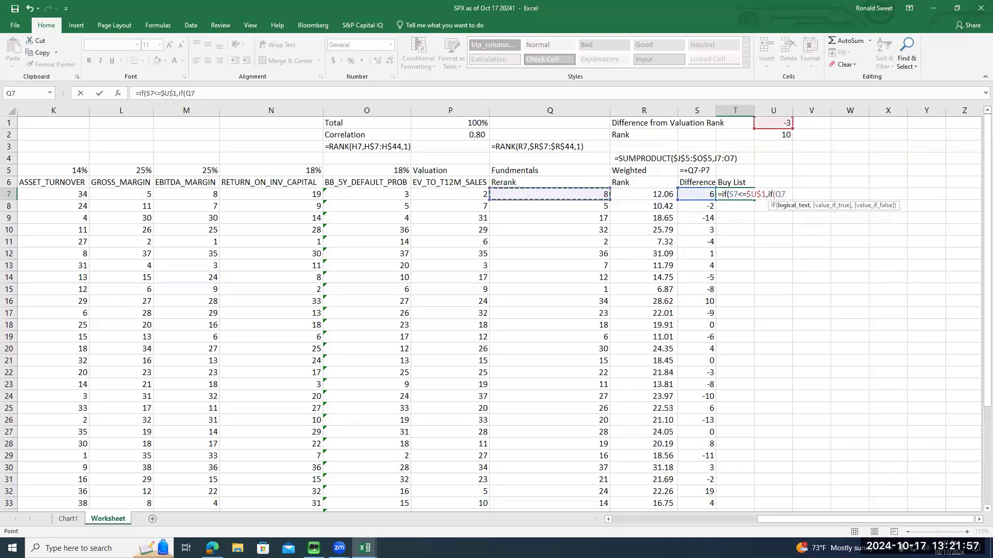
{"action": "type", "text": "<="}
{"action": "key", "text": "Up"}
{"action": "key", "text": "Up"}
{"action": "key", "text": "Up"}
{"action": "key", "text": "Up"}
{"action": "key", "text": "Up"}
{"action": "key", "text": "Right"}
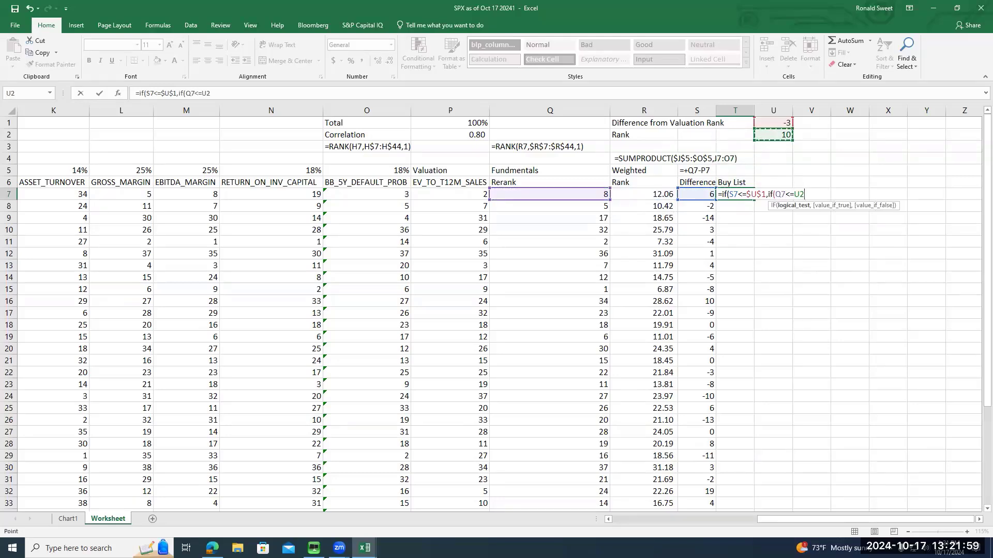
{"action": "key", "text": "F4"}
{"action": "type", "text": ","}
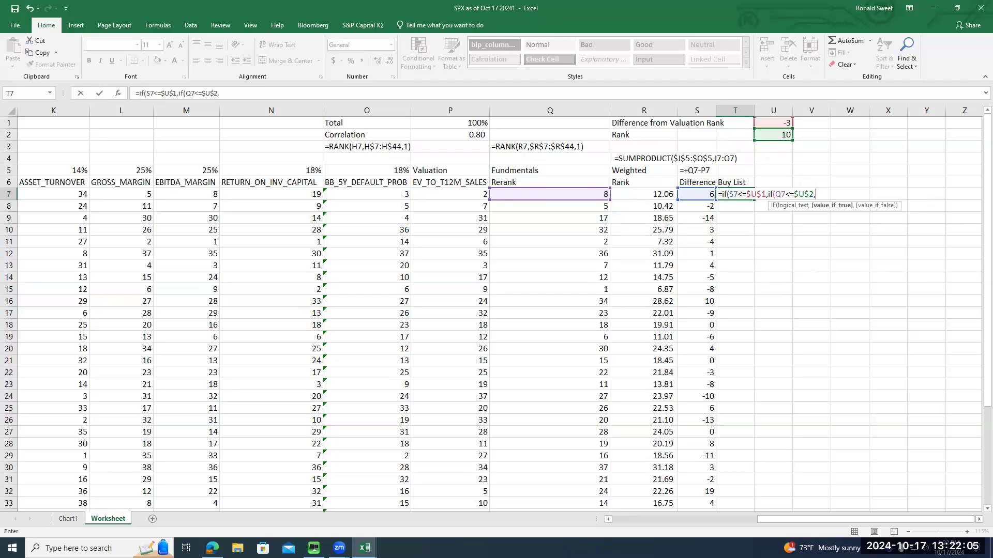
Complete the Buy List formula to return 1 when both tests pass and 0 otherwise: =IF(S7<=$U$1,IF(Q7<=$U$2,1,0),0).
{"action": "type", "text": "\"Buy"}
{"action": "key", "text": "BackSpace"}
{"action": "key", "text": "BackSpace"}
{"action": "key", "text": "BackSpace"}
{"action": "type", "text": "1,0)"}
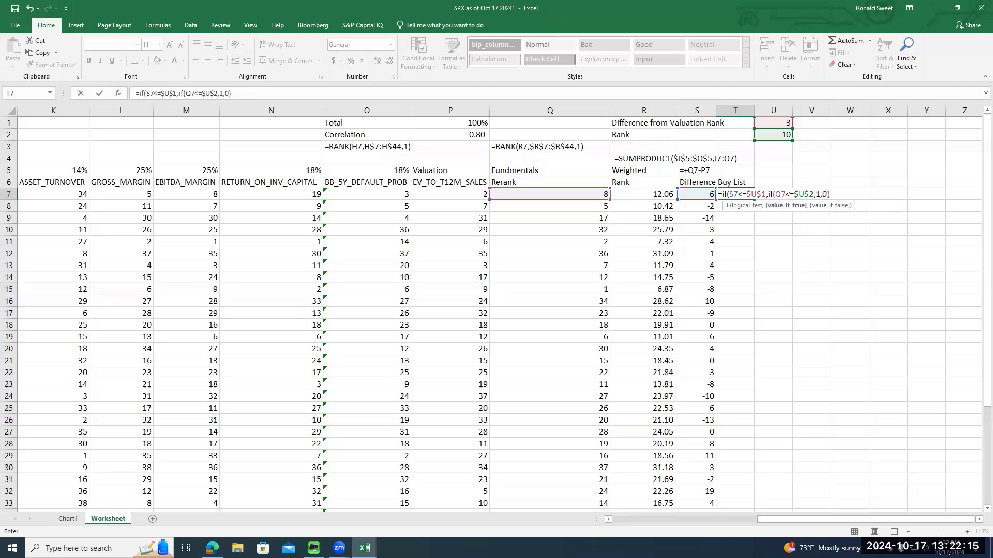
{"action": "type", "text": ",0)"}
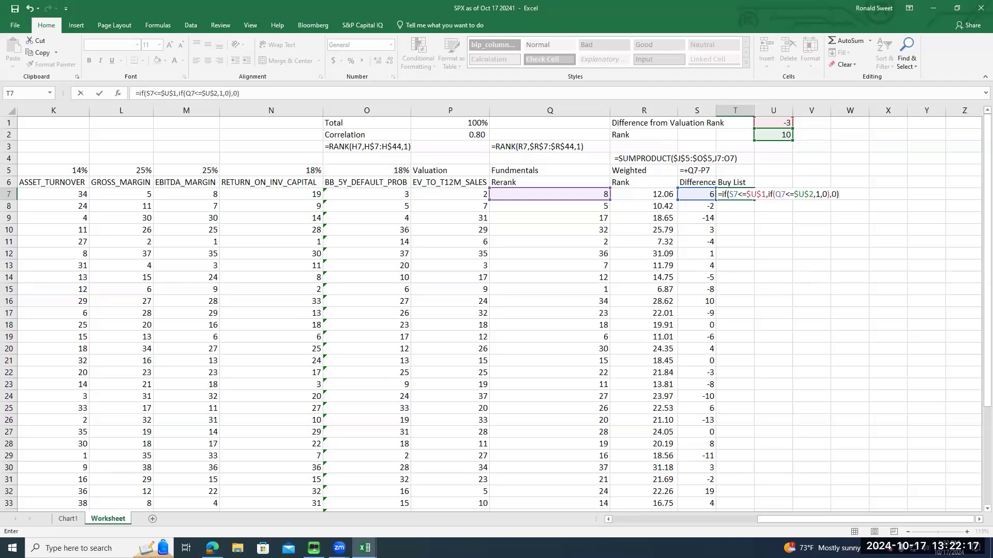
{"action": "key", "text": "ctrl+Return"}
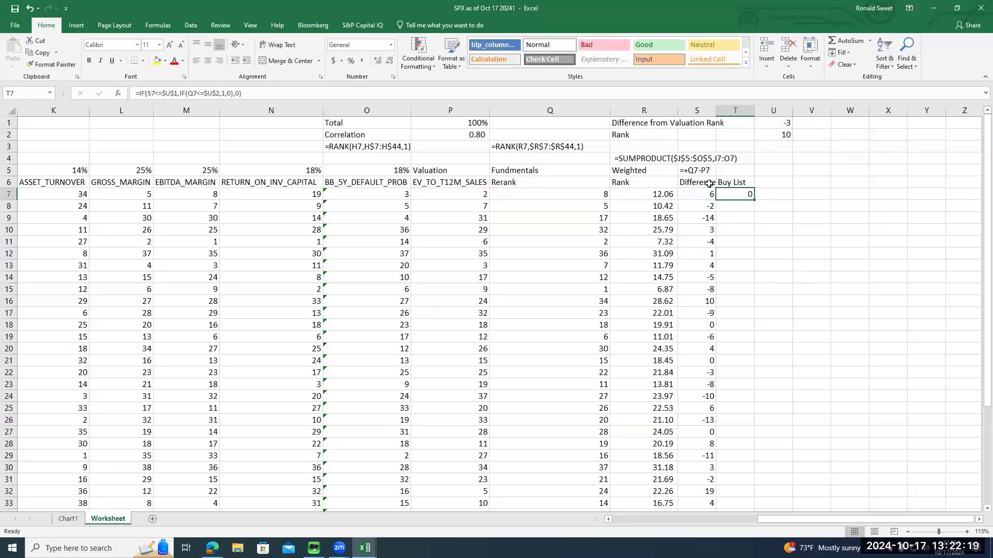
Check the first company's rank and difference, and fill the Buy List formula in T7 down for all companies.
{"action": "left_click", "coordinate": [590, 193]}
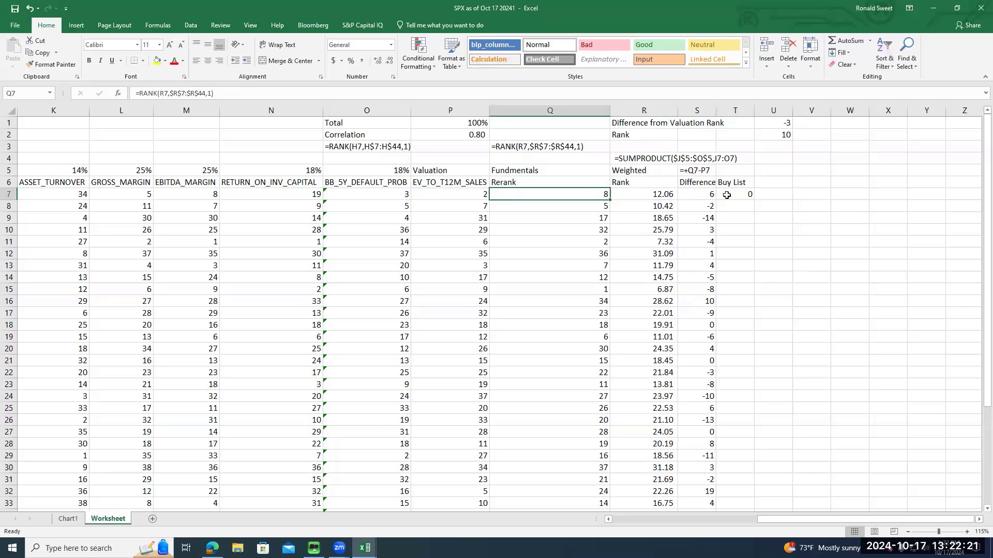
{"action": "left_click", "coordinate": [705, 194]}
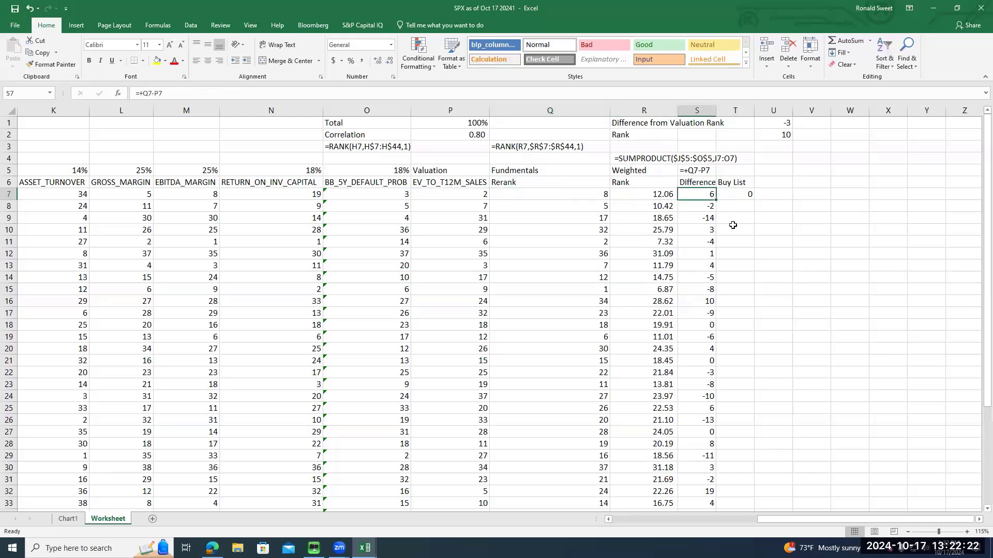
{"action": "left_click", "coordinate": [750, 195]}
{"action": "double_click", "coordinate": [754, 201]}
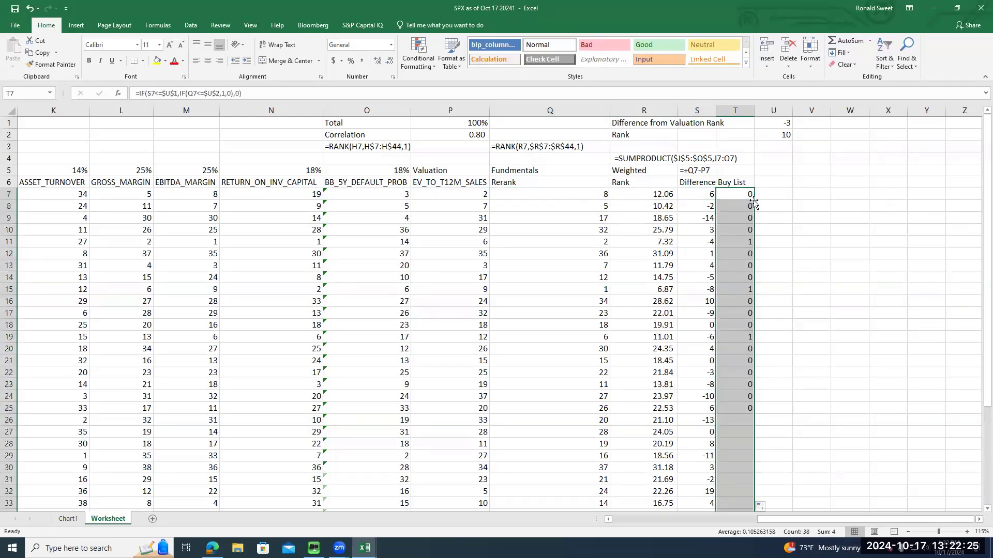
Turn the Buy List formula in T7 into text and copy it to T3 as a note.
{"action": "left_click", "coordinate": [740, 192]}
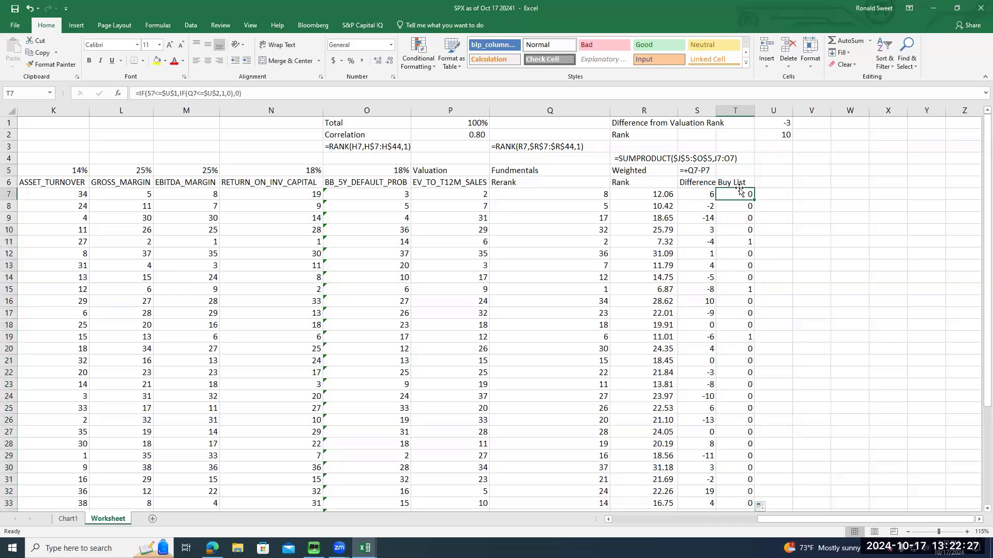
{"action": "double_click", "coordinate": [740, 191]}
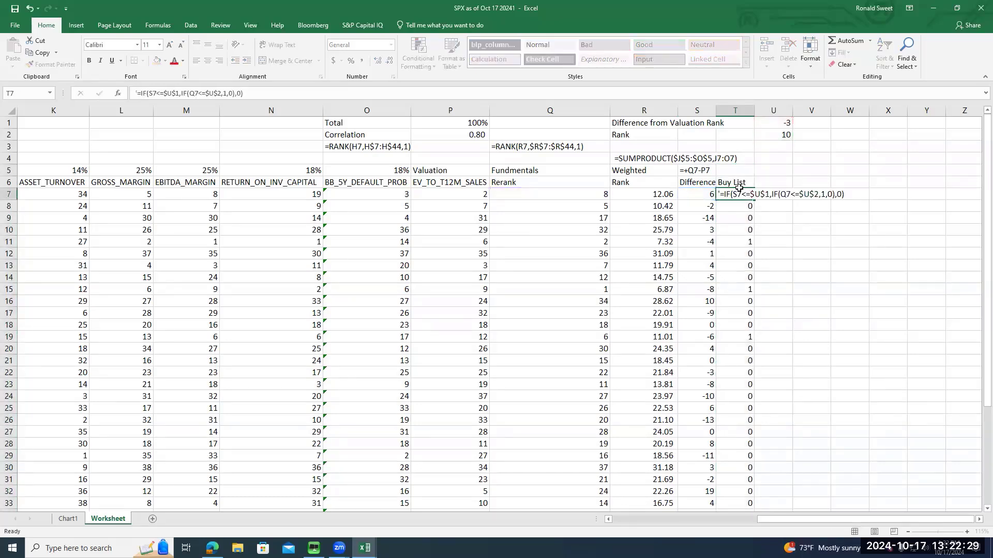
{"action": "key", "text": "Escape"}
{"action": "key", "text": "ctrl+c"}
{"action": "key", "text": "Up"}
{"action": "key", "text": "Up"}
{"action": "key", "text": "Up"}
{"action": "key", "text": "Up"}
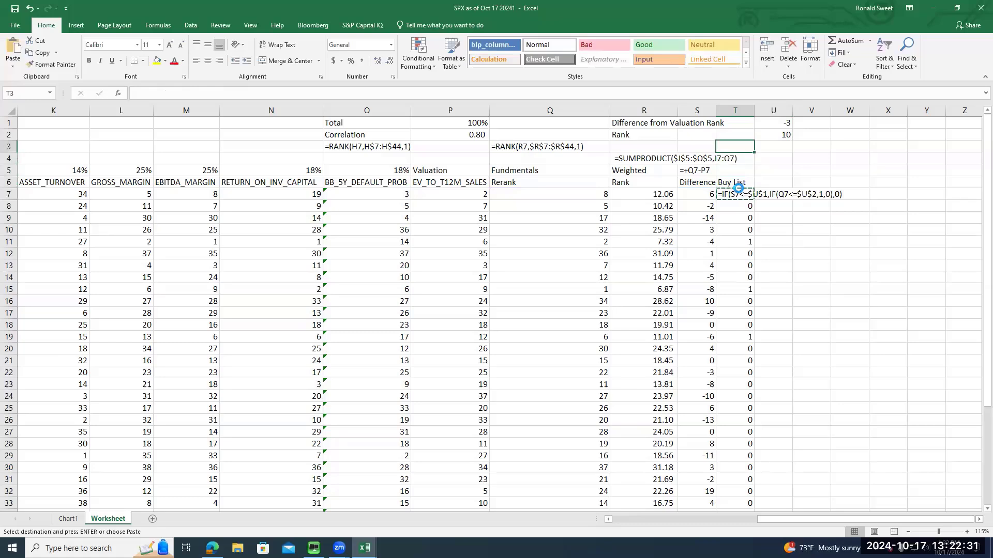
{"action": "key", "text": "Return"}
Restore T7 to a live formula by removing its leading apostrophe.
{"action": "key", "text": "Down"}
{"action": "key", "text": "Down"}
{"action": "key", "text": "Down"}
{"action": "key", "text": "Down"}
{"action": "key", "text": "F2"}
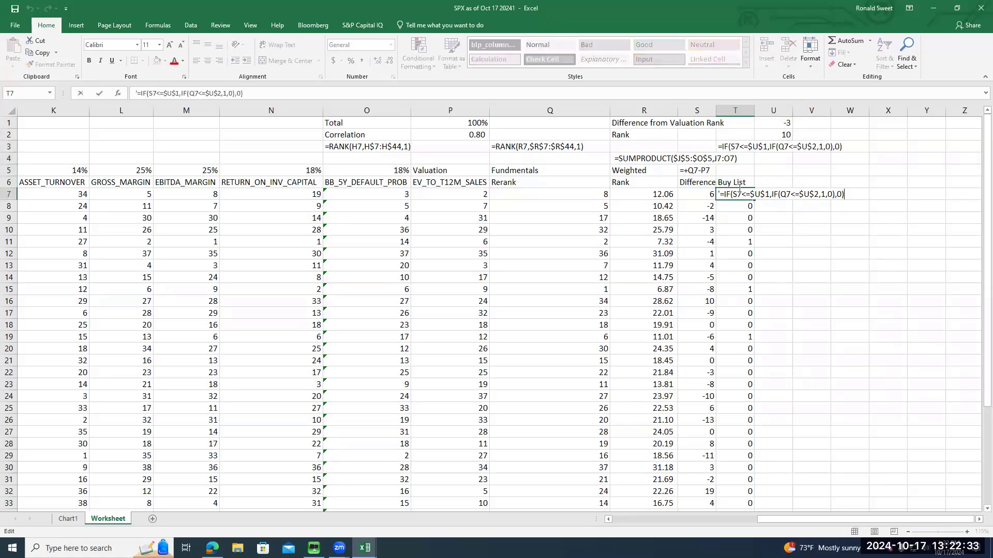
{"action": "key", "text": "Home"}
{"action": "key", "text": "Delete"}
{"action": "key", "text": "Return"}
Total the Buy List flags in T5 with a SUM from T7 down to the end of the column.
{"action": "key", "text": "Up"}
{"action": "key", "text": "Up"}
{"action": "key", "text": "Up"}
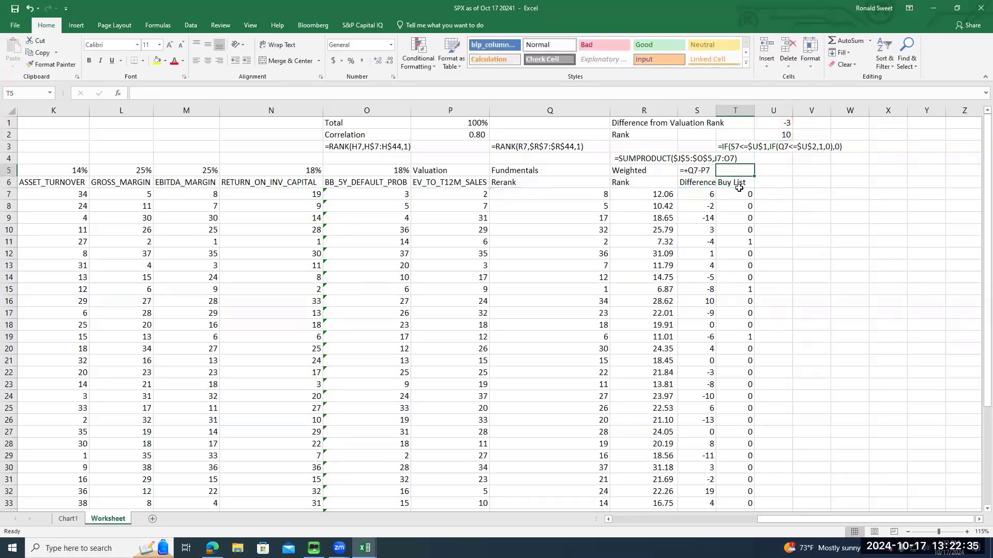
{"action": "type", "text": "=sum("}
{"action": "left_click", "coordinate": [740, 193]}
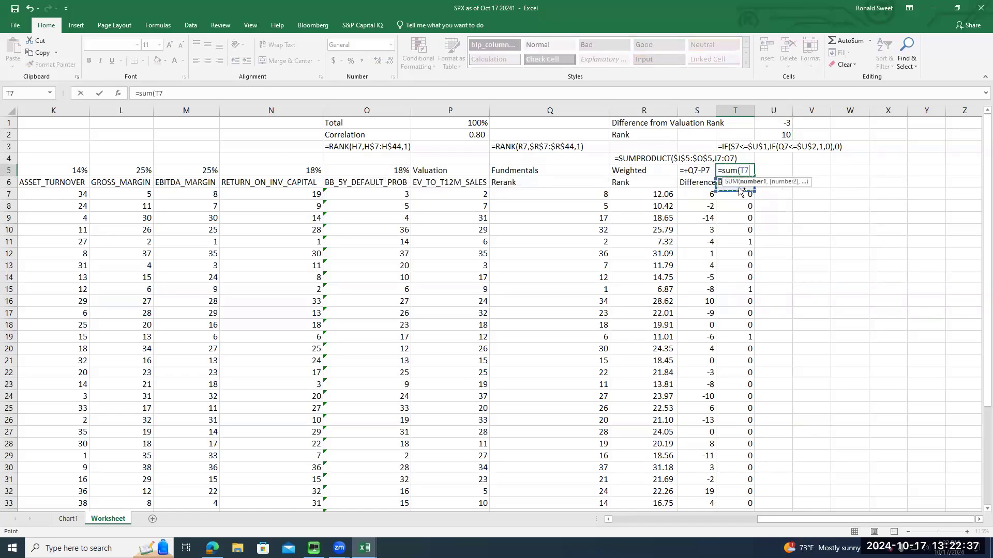
{"action": "key", "text": "ctrl+shift+Down"}
{"action": "key", "text": "Return"}
Review the Buy List column from its thresholds and total down to the flagged company in row 11.
{"action": "key", "text": "Up"}
{"action": "key", "text": "Up"}
{"action": "key", "text": "Up"}
{"action": "key", "text": "Up"}
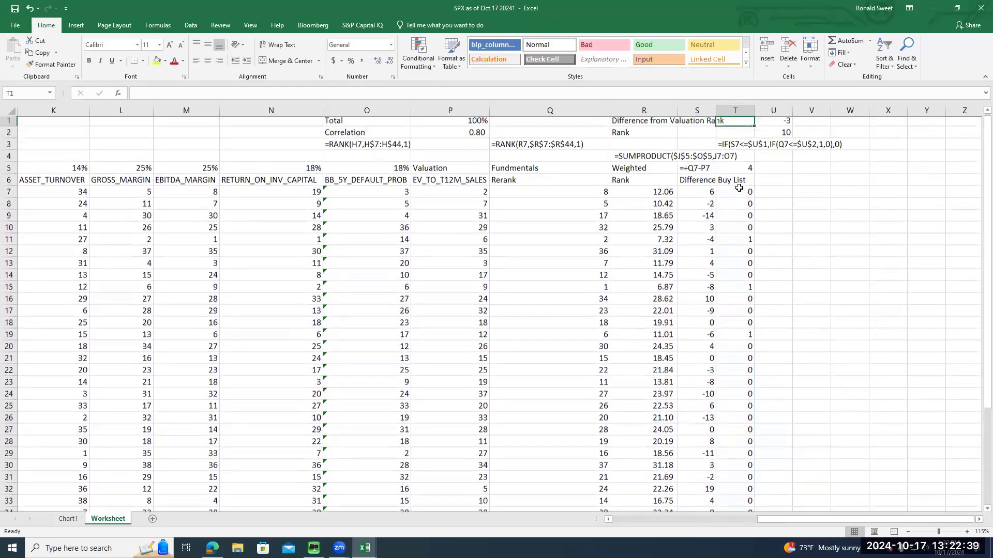
{"action": "key", "text": "Down"}
{"action": "key", "text": "Down"}
{"action": "key", "text": "Down"}
{"action": "key", "text": "Down"}
{"action": "key", "text": "Down"}
{"action": "key", "text": "Down"}
{"action": "key", "text": "Down"}
{"action": "key", "text": "Down"}
{"action": "key", "text": "Down"}
{"action": "key", "text": "Down"}
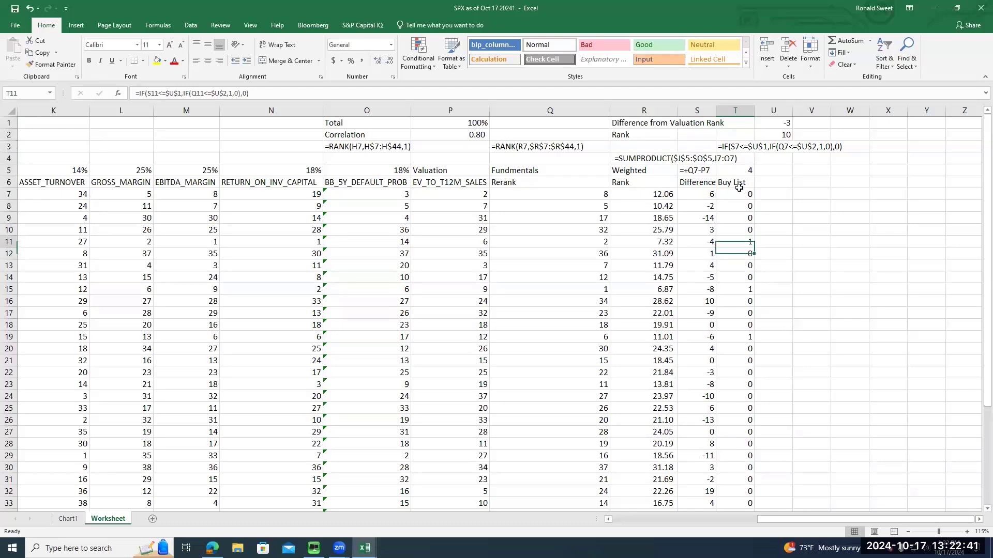
{"action": "key", "text": "Up"}
{"action": "key", "text": "Right"}
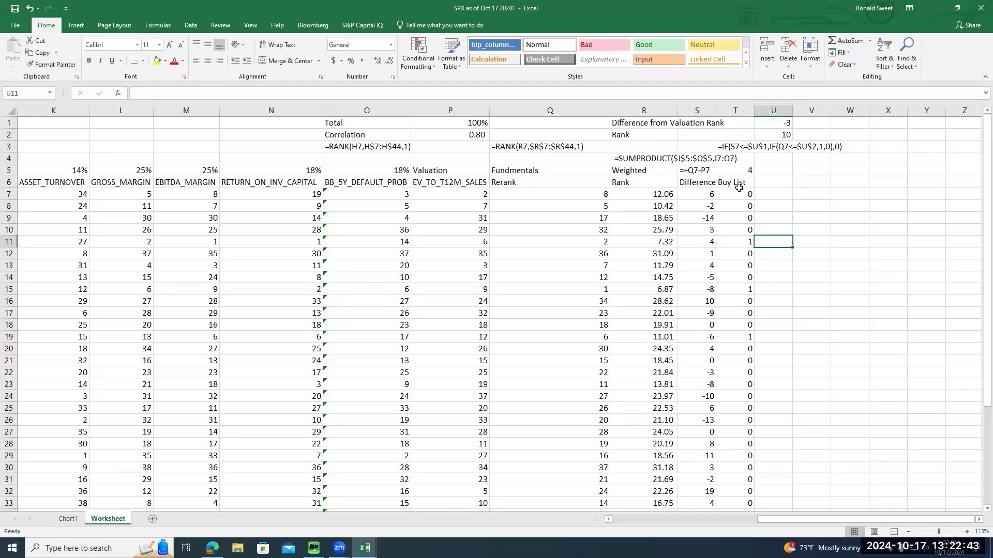
Freeze the panes at C7 so the Ticker and Name columns and the heading rows stay in view.
{"action": "key", "text": "ctrl+Home"}
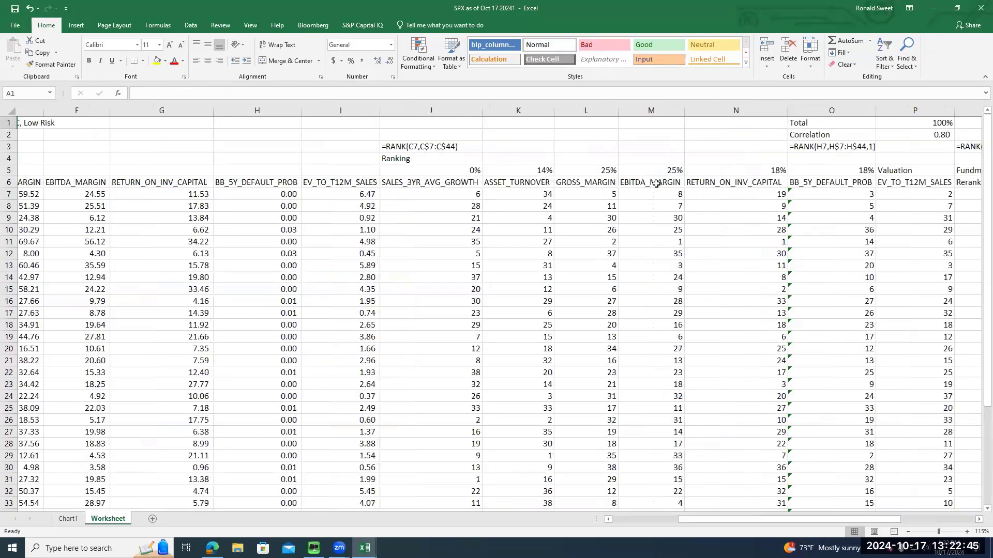
{"action": "left_click", "coordinate": [235, 192]}
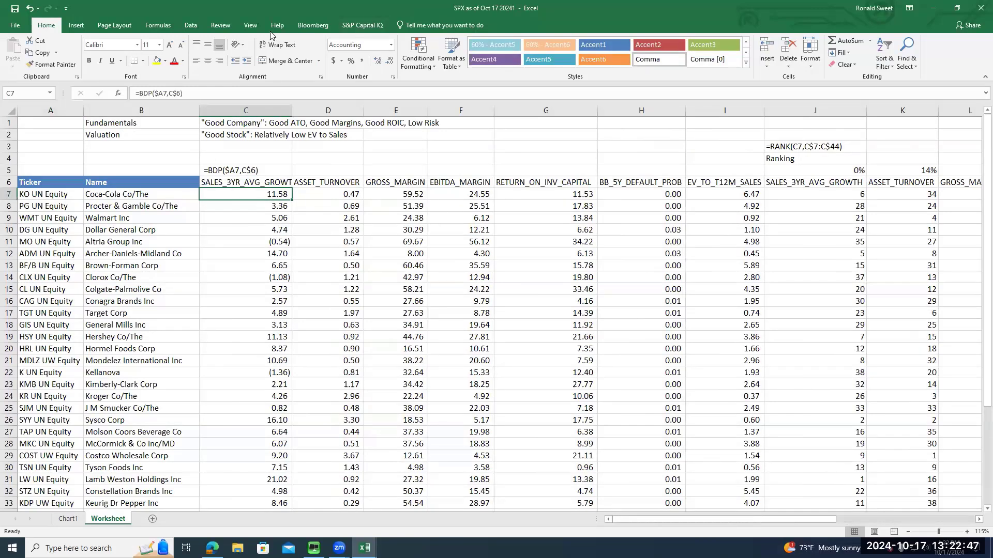
{"action": "left_click", "coordinate": [250, 25]}
{"action": "left_click", "coordinate": [335, 66]}
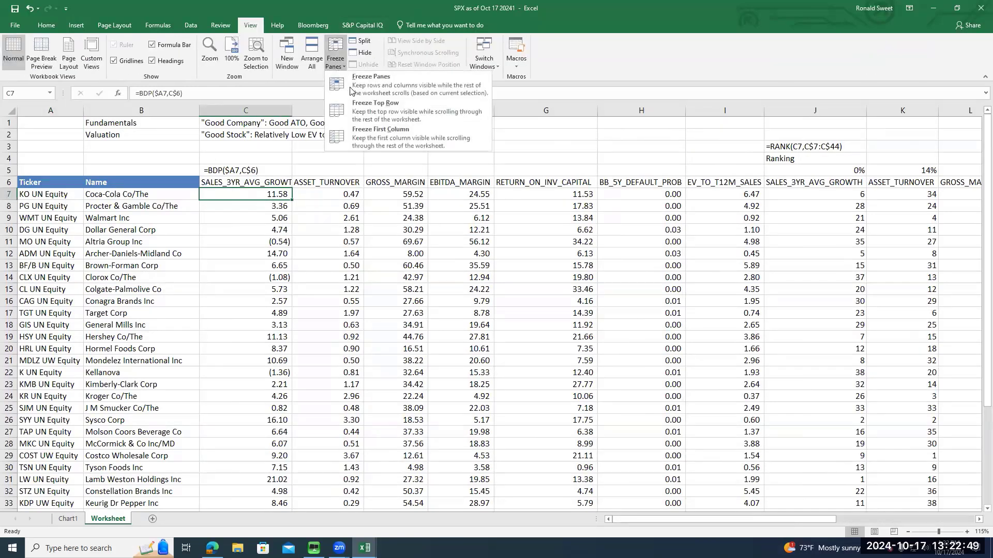
{"action": "left_click", "coordinate": [364, 83]}
Examine the Buy List flags in column T alongside the frozen tickers and company names.
{"action": "key", "text": "ctrl+Right"}
{"action": "key", "text": "Right"}
{"action": "key", "text": "Right"}
{"action": "key", "text": "Right"}
{"action": "key", "text": "Right"}
{"action": "key", "text": "Right"}
{"action": "key", "text": "Right"}
{"action": "key", "text": "Right"}
{"action": "key", "text": "Right"}
{"action": "key", "text": "Right"}
{"action": "key", "text": "Right"}
{"action": "key", "text": "Right"}
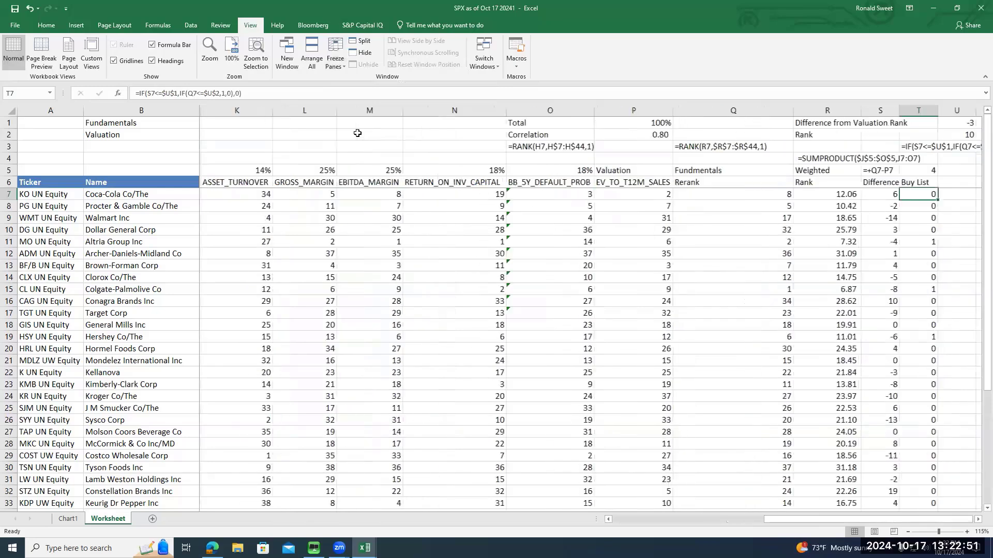
Label the flagged company in row 11 as Altria in column U, beside its Buy List flag.
{"action": "key", "text": "Left"}
{"action": "key", "text": "Left"}
{"action": "key", "text": "Left"}
{"action": "key", "text": "Left"}
{"action": "key", "text": "Left"}
{"action": "key", "text": "Left"}
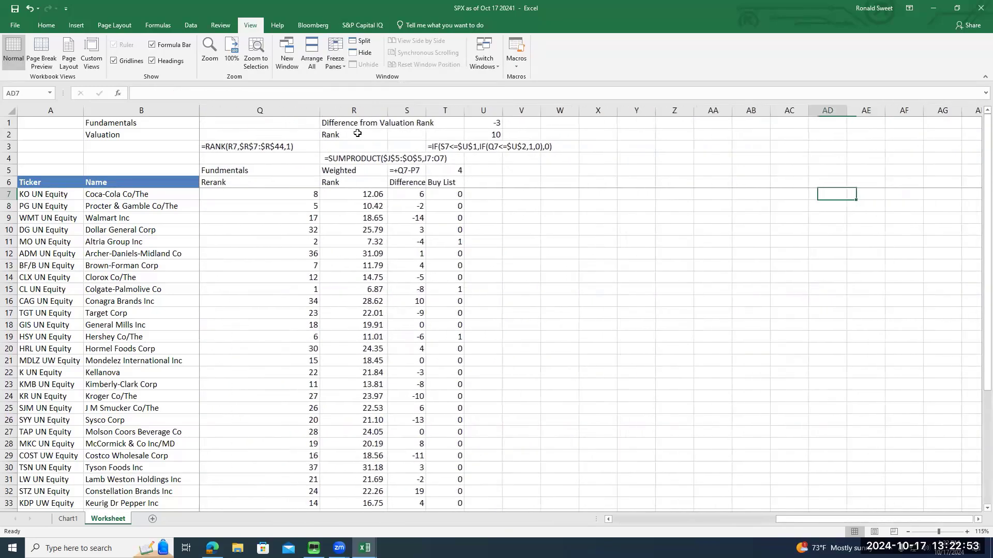
{"action": "key", "text": "Down"}
{"action": "key", "text": "Down"}
{"action": "key", "text": "Down"}
{"action": "key", "text": "Down"}
{"action": "key", "text": "Left"}
{"action": "key", "text": "Left"}
{"action": "key", "text": "Left"}
{"action": "key", "text": "Left"}
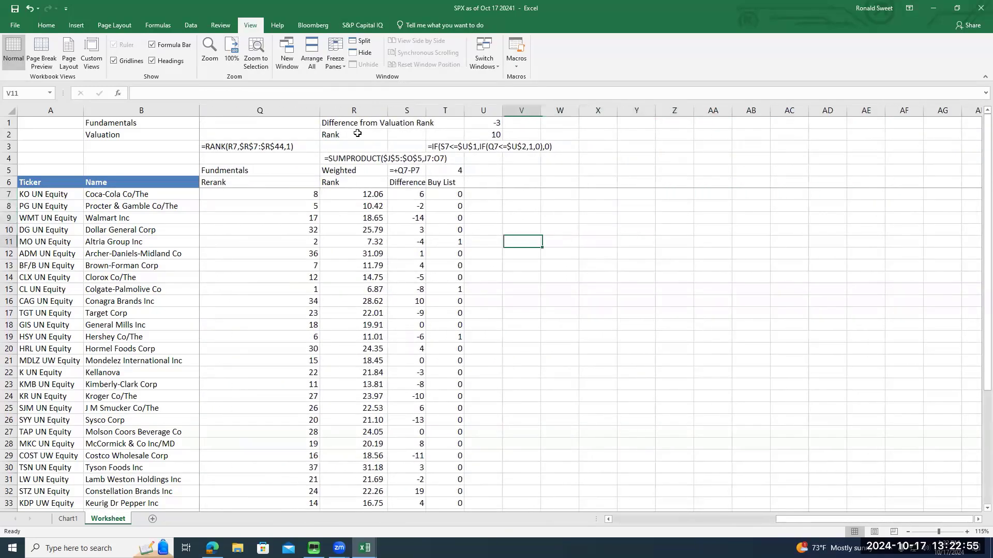
{"action": "type", "text": "A"}
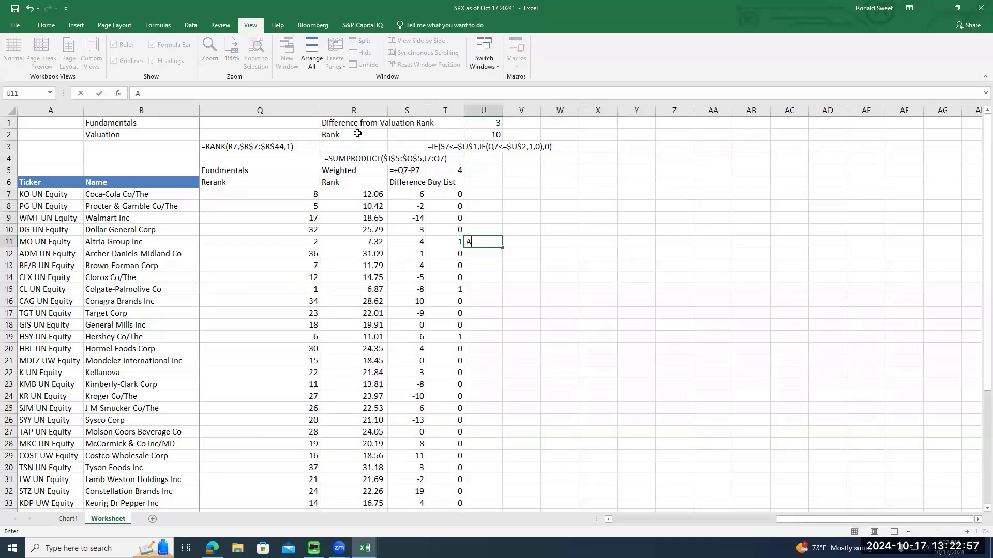
{"action": "type", "text": "ltria"}
{"action": "key", "text": "Return"}
Label the flagged company in row 15 as Colgate in column U.
{"action": "key", "text": "Down"}
{"action": "key", "text": "Down"}
{"action": "key", "text": "Down"}
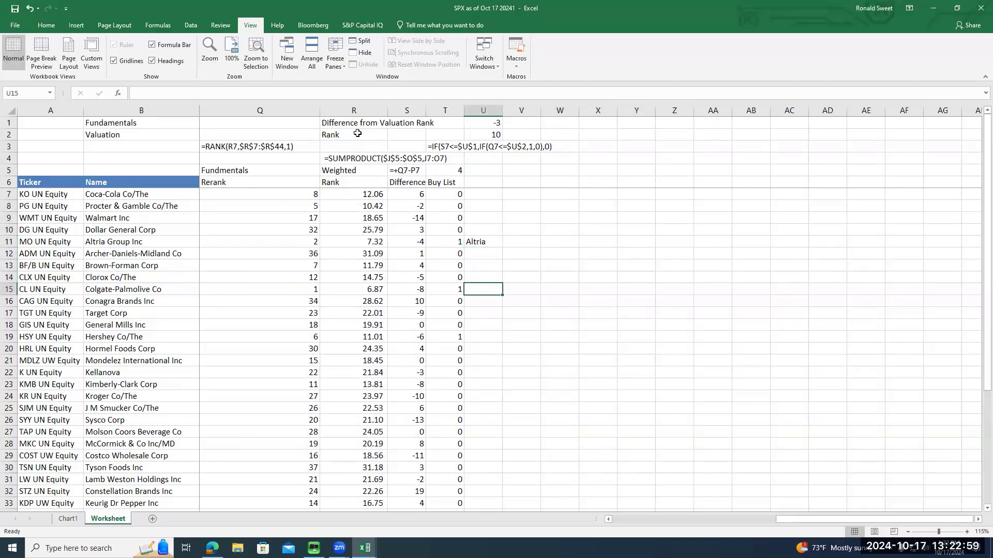
{"action": "type", "text": "Colgate"}
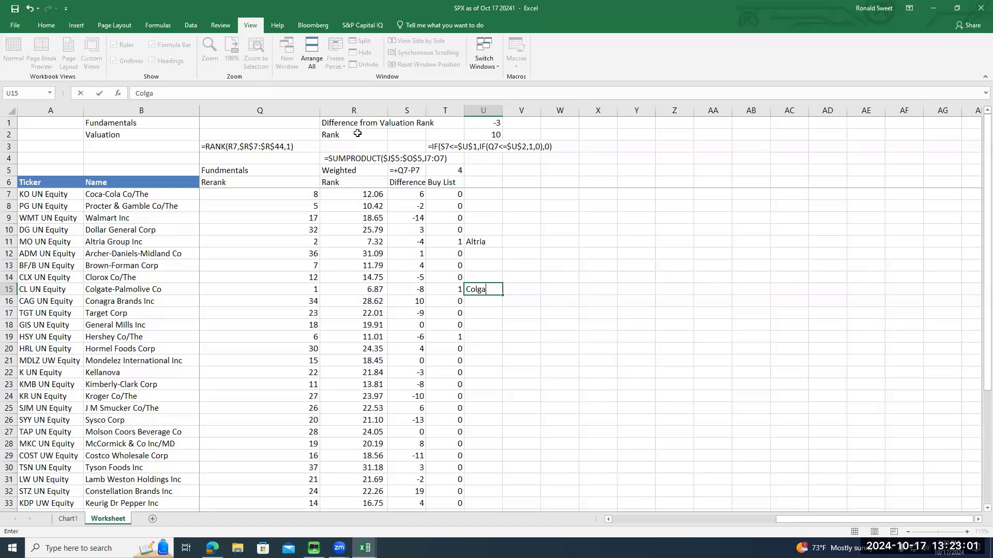
{"action": "key", "text": "Return"}
Label the flagged company in row 19 as Hershey in column U.
{"action": "key", "text": "Down"}
{"action": "key", "text": "Down"}
{"action": "key", "text": "Down"}
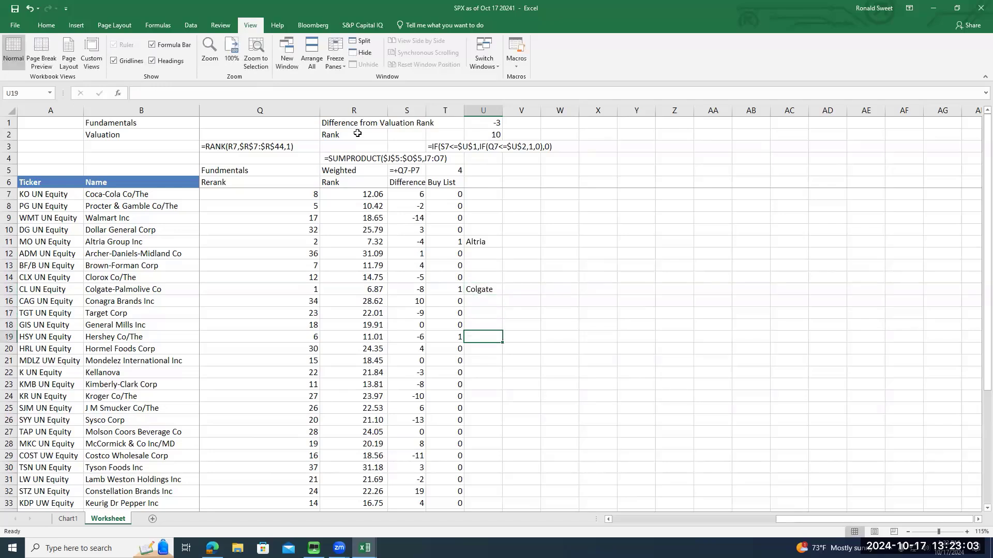
{"action": "type", "text": "Hershey"}
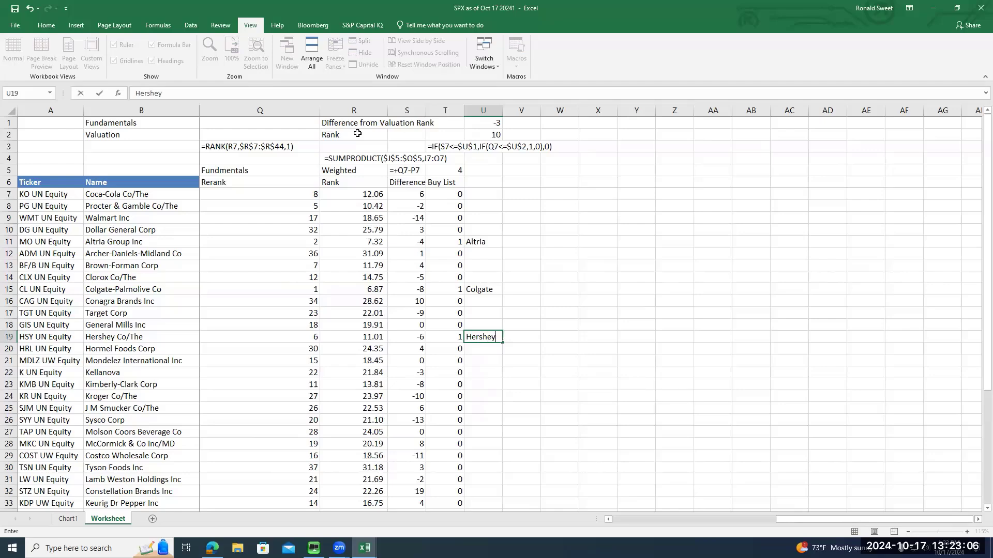
{"action": "key", "text": "Return"}
Label the flagged company in row 41 as Pepsi in column U.
{"action": "key", "text": "ctrl+End"}
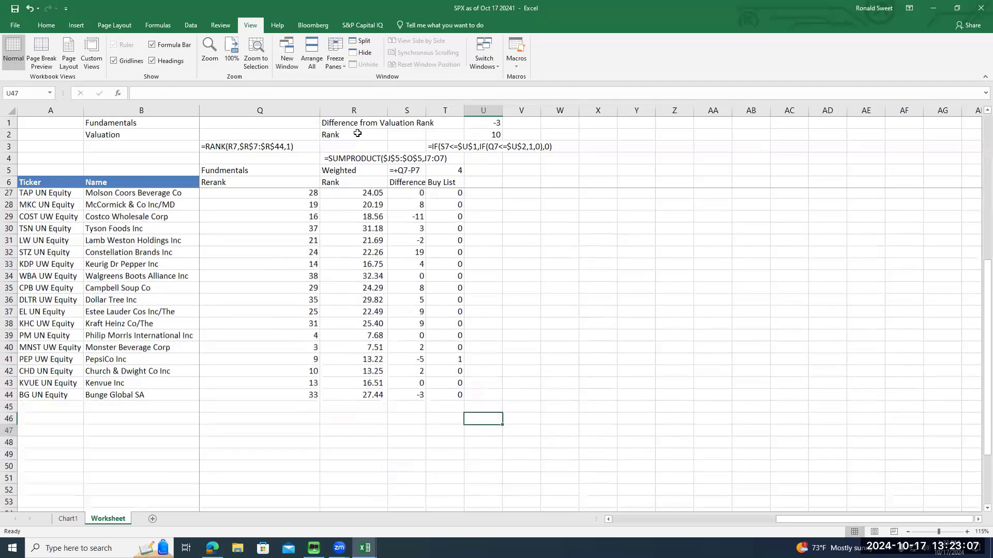
{"action": "key", "text": "Up"}
{"action": "key", "text": "Up"}
{"action": "key", "text": "Up"}
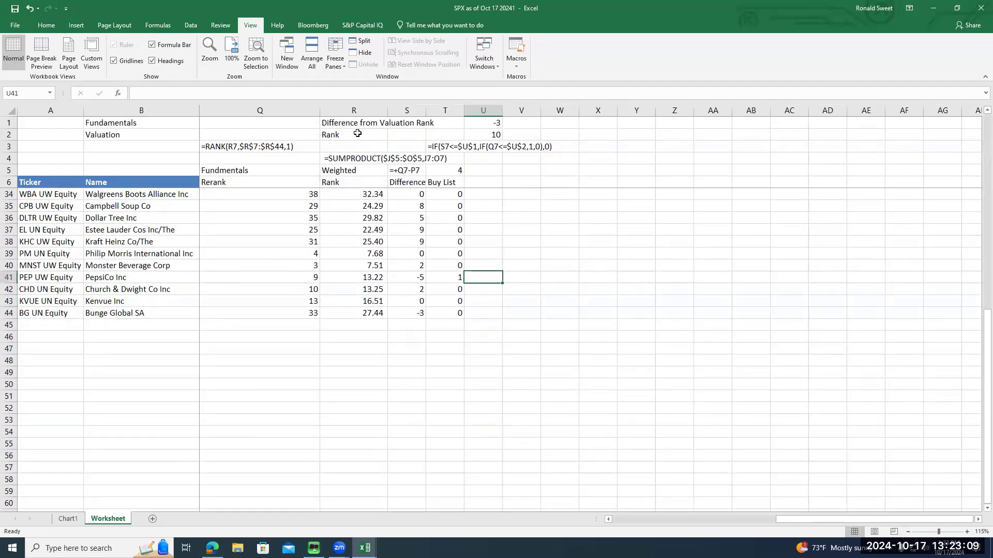
{"action": "type", "text": "Peps"}
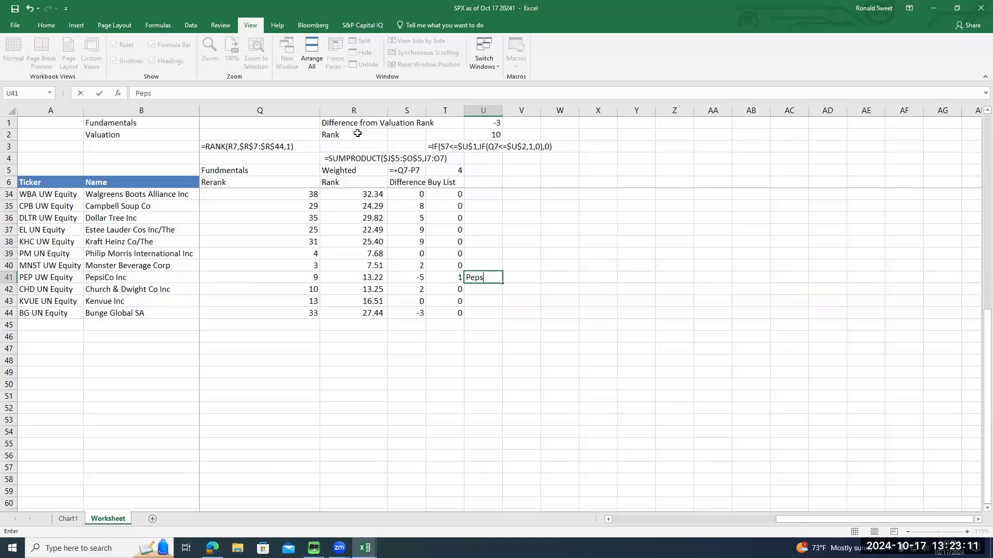
{"action": "type", "text": "i"}
{"action": "key", "text": "Tab"}
{"action": "key", "text": "Left"}
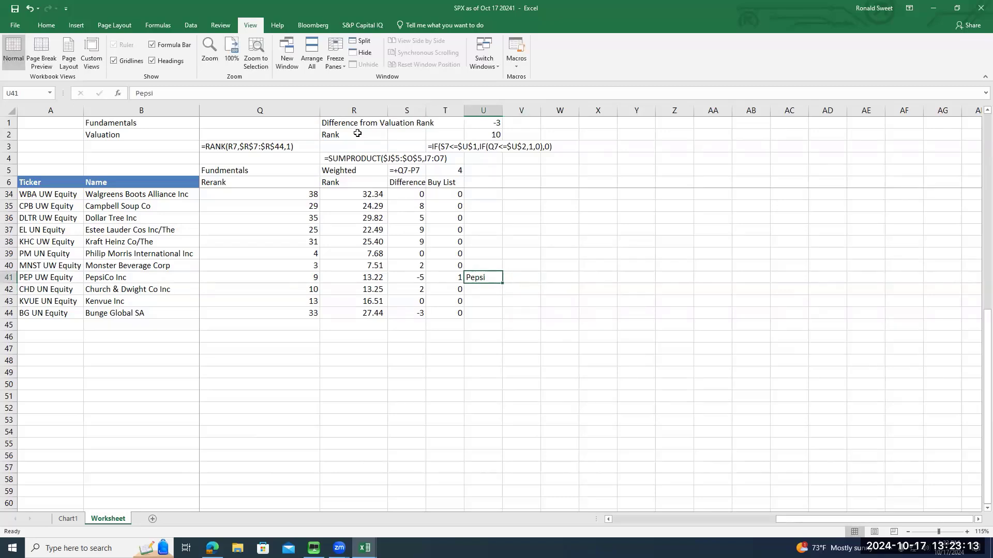
Examine PepsiCo's fundamentals rerank, valuation rank, difference and Buy List flag across row 41.
{"action": "key", "text": "Left"}
{"action": "key", "text": "Left"}
{"action": "key", "text": "Left"}
{"action": "key", "text": "Left"}
{"action": "key", "text": "Left"}
{"action": "key", "text": "Left"}
{"action": "key", "text": "Left"}
{"action": "key", "text": "Right"}
{"action": "key", "text": "Right"}
{"action": "key", "text": "Right"}
{"action": "key", "text": "Right"}
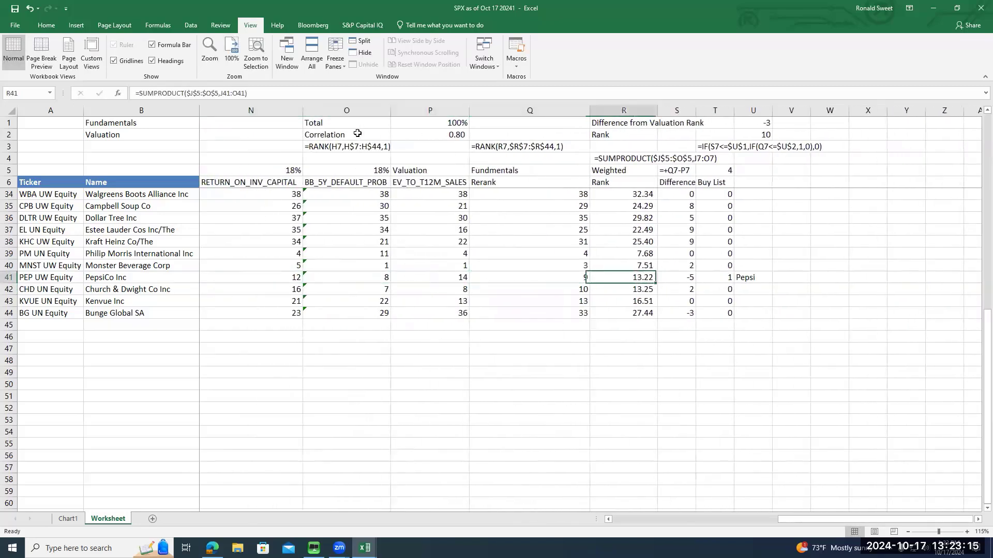
{"action": "key", "text": "Left"}
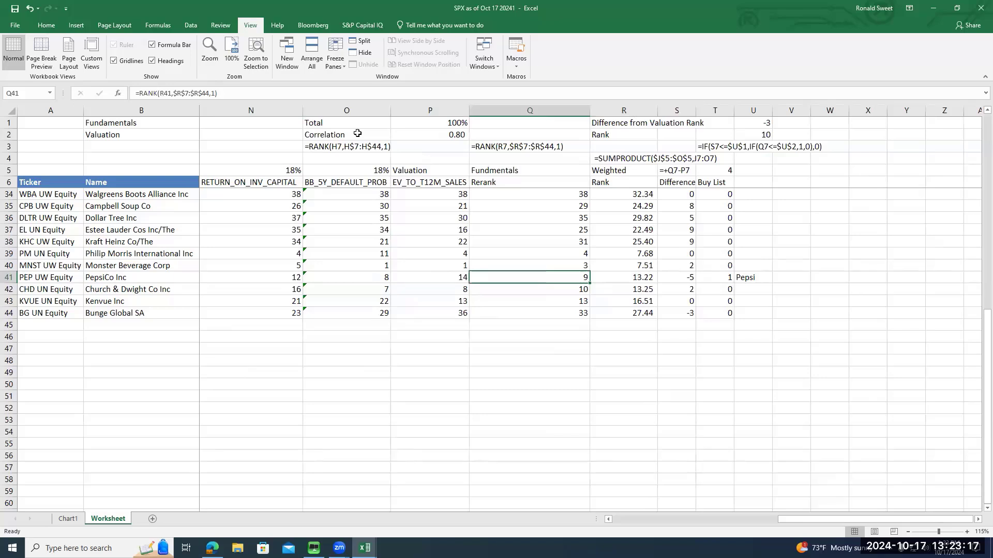
{"action": "key", "text": "Left"}
{"action": "key", "text": "Right"}
{"action": "key", "text": "Right"}
{"action": "key", "text": "Right"}
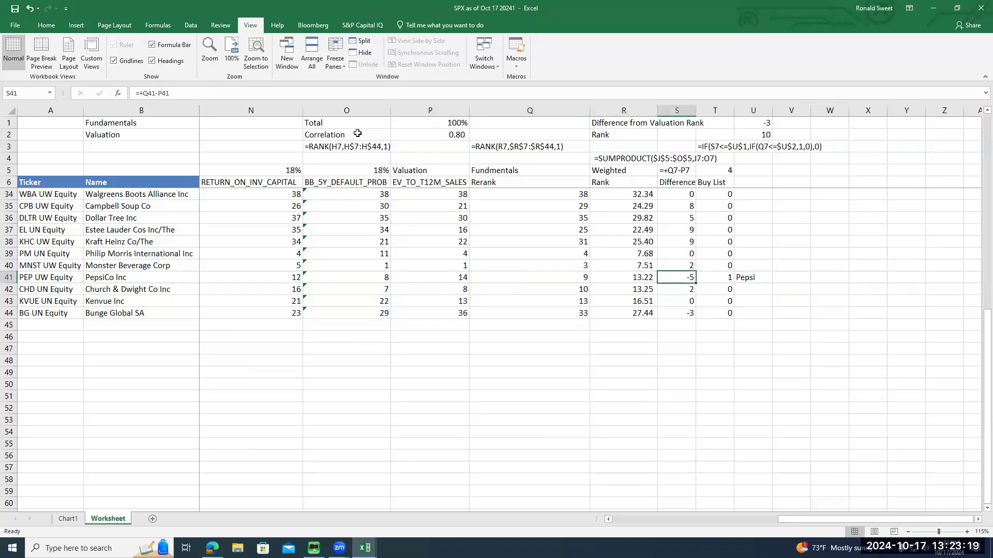
{"action": "key", "text": "Right"}
{"action": "key", "text": "Right"}
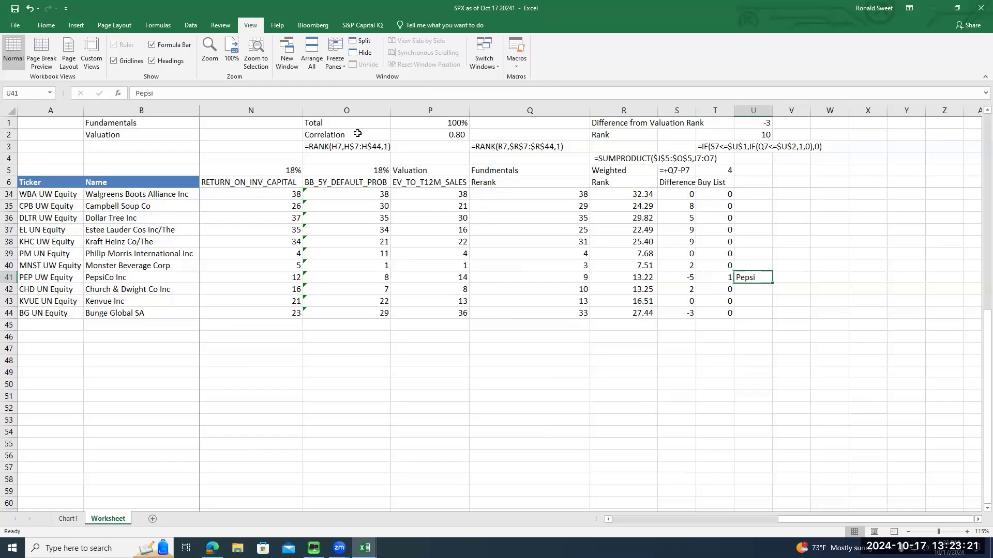
{"action": "key", "text": "Left"}
Set the Rank threshold in U2 to 18 and check the Buy List total in T5.
{"action": "key", "text": "ctrl+Up"}
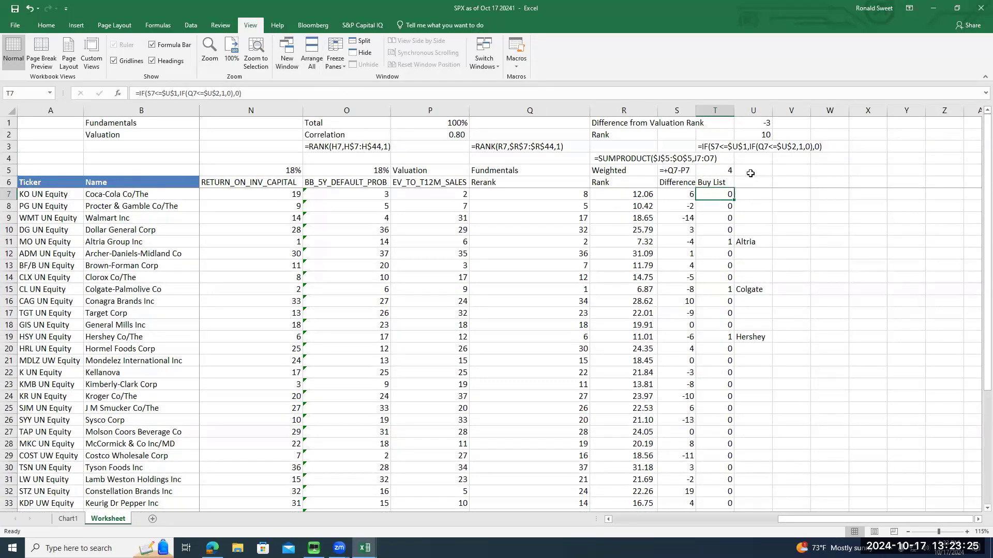
{"action": "left_click", "coordinate": [754, 133]}
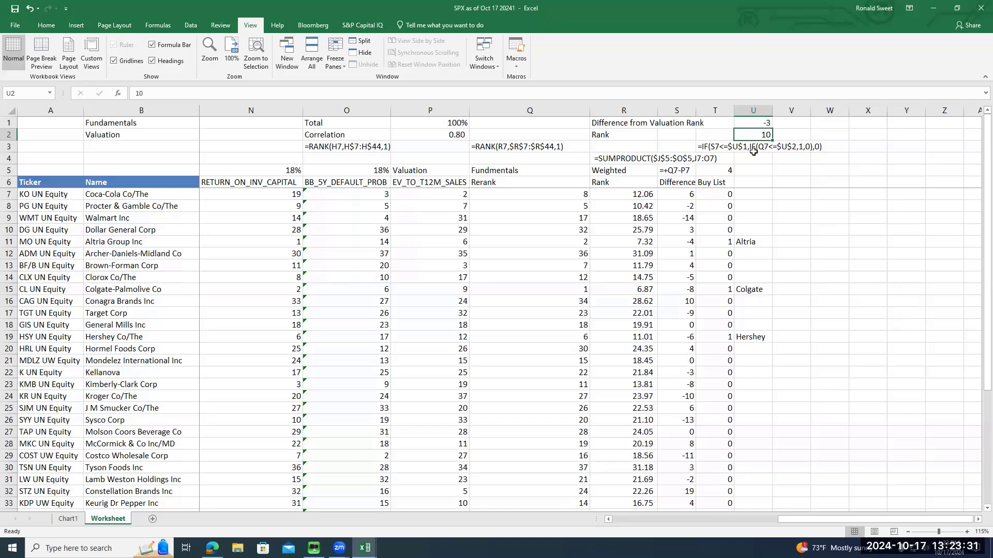
{"action": "type", "text": "18"}
{"action": "key", "text": "Return"}
{"action": "key", "text": "Down"}
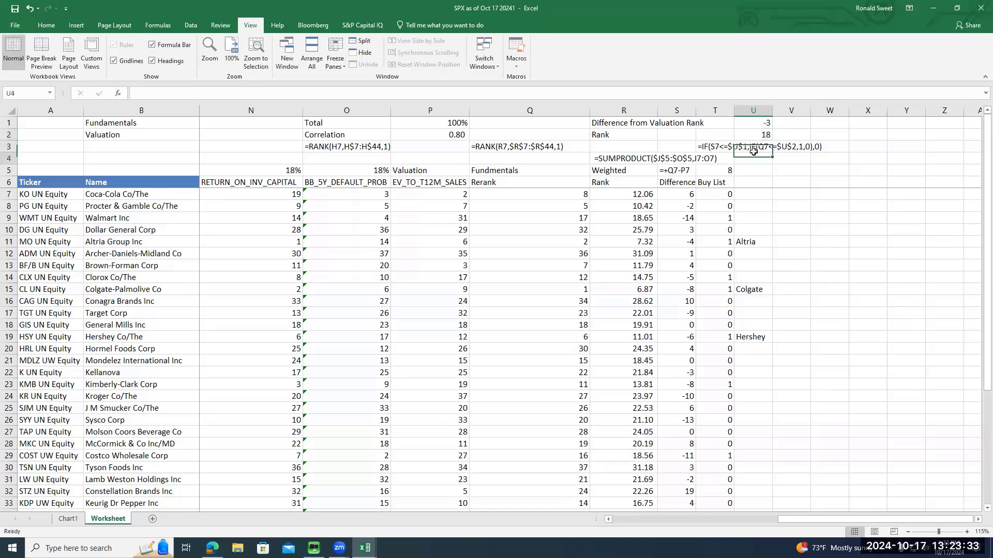
{"action": "key", "text": "Left"}
{"action": "key", "text": "Down"}
{"action": "key", "text": "Right"}
Set the Rank threshold in U2 to 5.
{"action": "key", "text": "Up"}
{"action": "key", "text": "Up"}
{"action": "key", "text": "Up"}
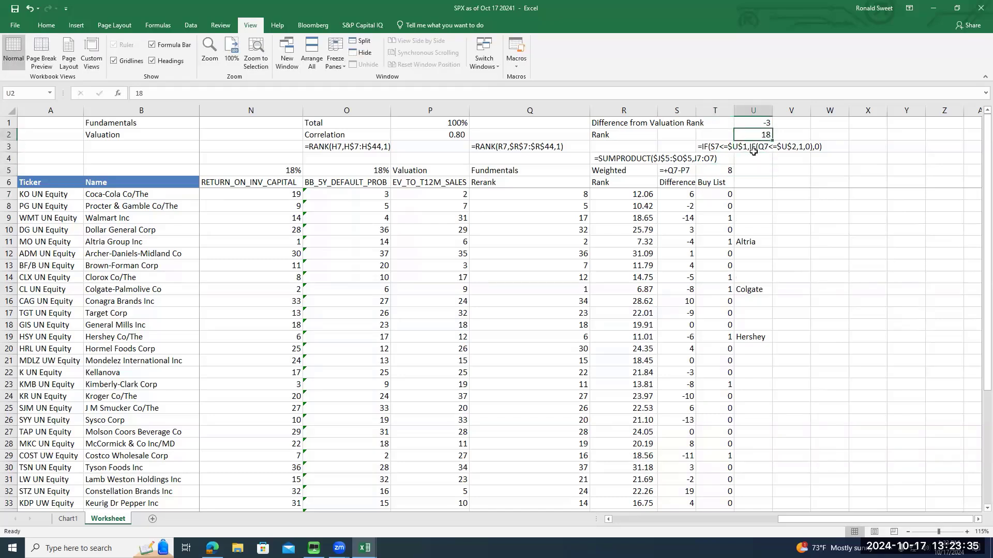
{"action": "type", "text": "5"}
{"action": "key", "text": "Return"}
{"action": "key", "text": "Left"}
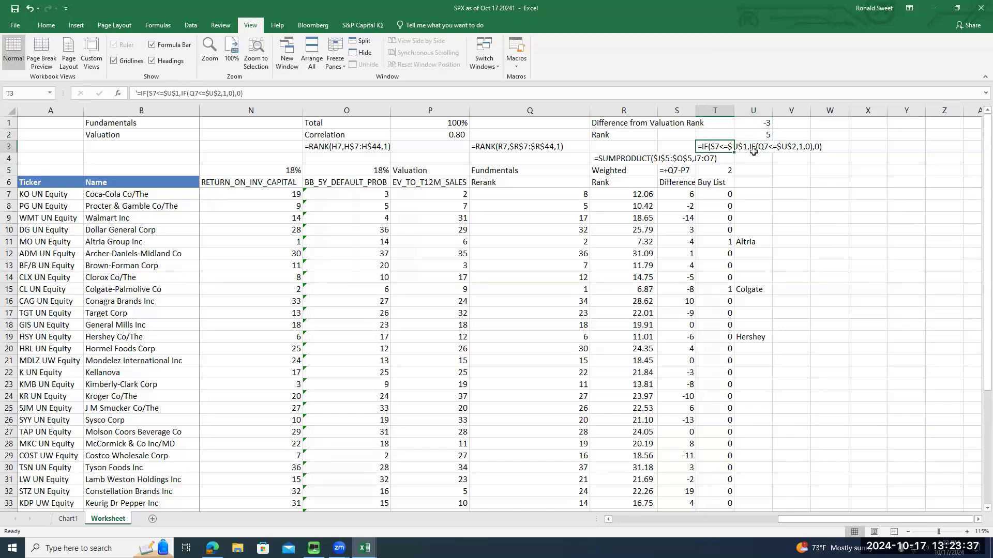
Examine the Buy List total and the flags in column T under the tightened Rank threshold.
{"action": "key", "text": "Down"}
{"action": "key", "text": "Down"}
{"action": "key", "text": "Down"}
{"action": "key", "text": "Down"}
{"action": "key", "text": "Down"}
{"action": "key", "text": "Right"}
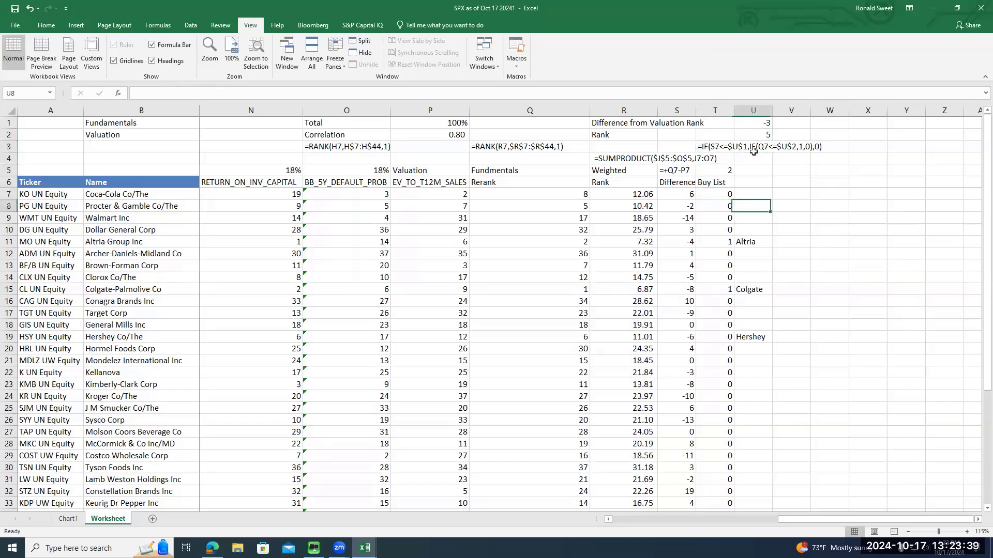
{"action": "key", "text": "Up"}
{"action": "key", "text": "Up"}
{"action": "key", "text": "Up"}
{"action": "key", "text": "Left"}
{"action": "key", "text": "Right"}
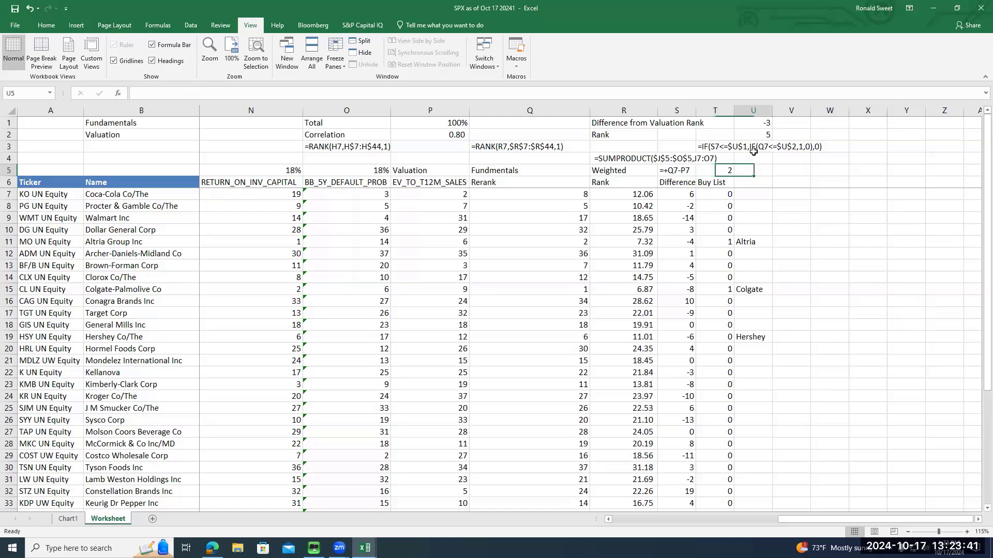
Set the Rank threshold in U2 back to 10.
{"action": "key", "text": "Up"}
{"action": "key", "text": "Up"}
{"action": "key", "text": "Up"}
{"action": "type", "text": "10"}
{"action": "key", "text": "Up"}
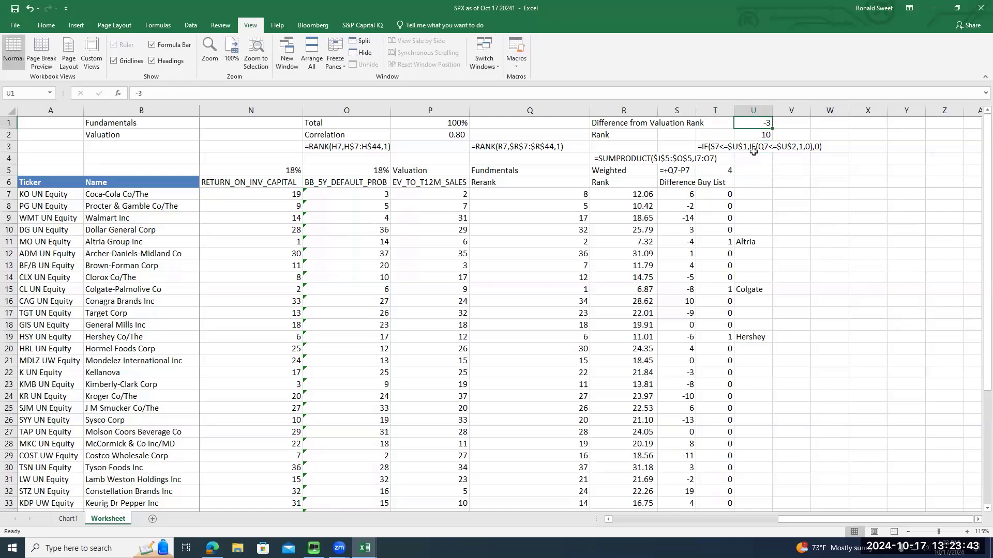
Set the Difference from Valuation Rank threshold in U1 to -8.
{"action": "type", "text": "-8"}
{"action": "key", "text": "Return"}
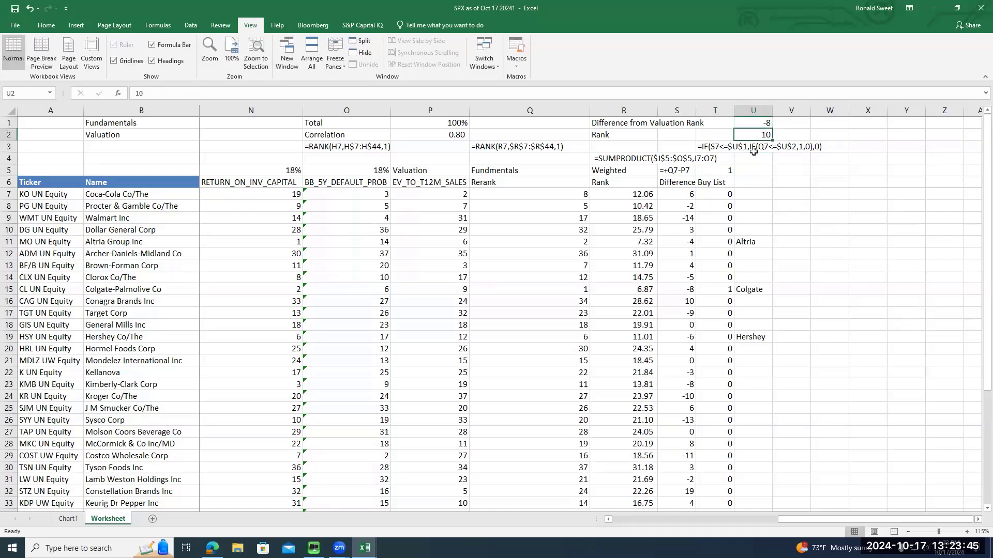
{"action": "key", "text": "Up"}
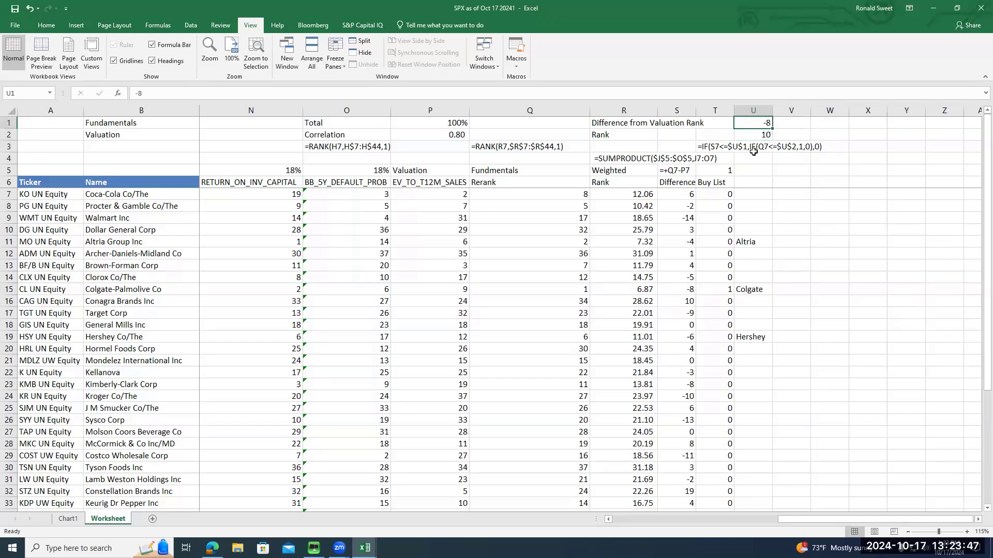
Set the Difference from Valuation Rank threshold in U1 back to -3 and return to the first data cell, C7.
{"action": "type", "text": "-3"}
{"action": "key", "text": "Return"}
{"action": "key", "text": "Up"}
{"action": "key", "text": "ctrl+Home"}
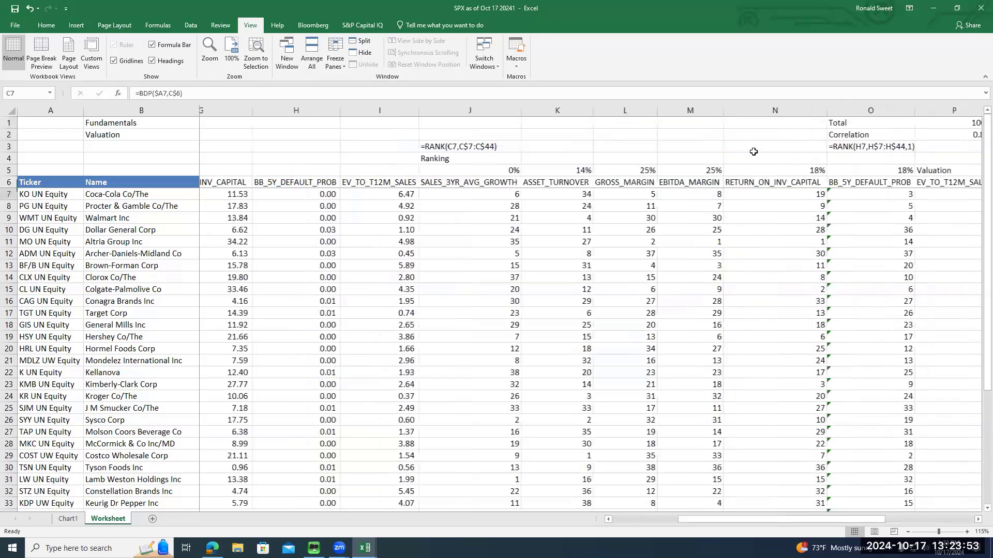